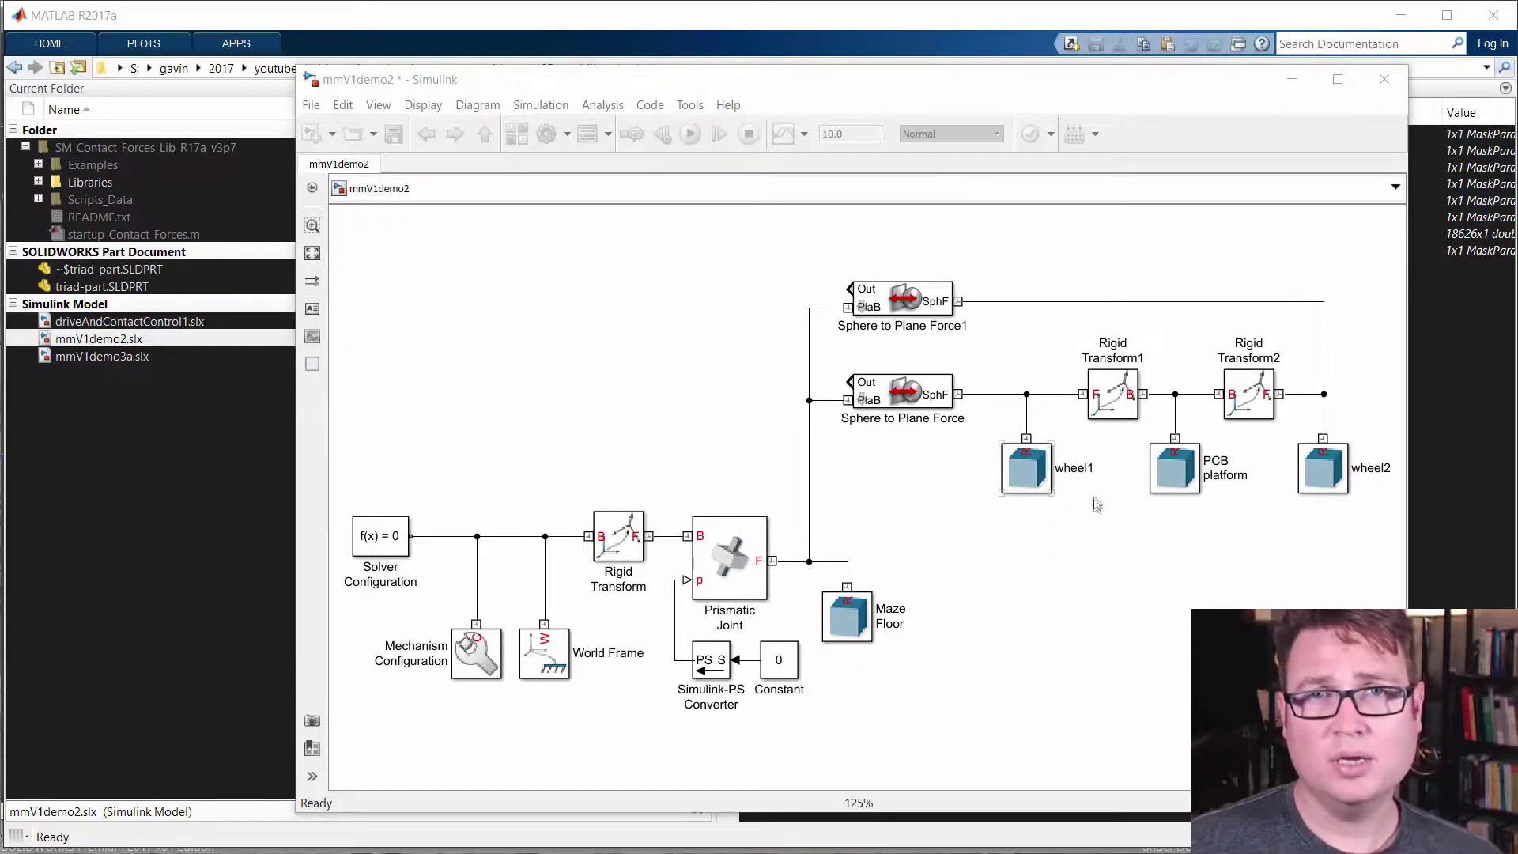
Leave the mmV1demo2 model and switch to the SolidWorks assembly Assem1 with its two triad parts.
{"action": "left_click", "coordinate": [1026, 488]}
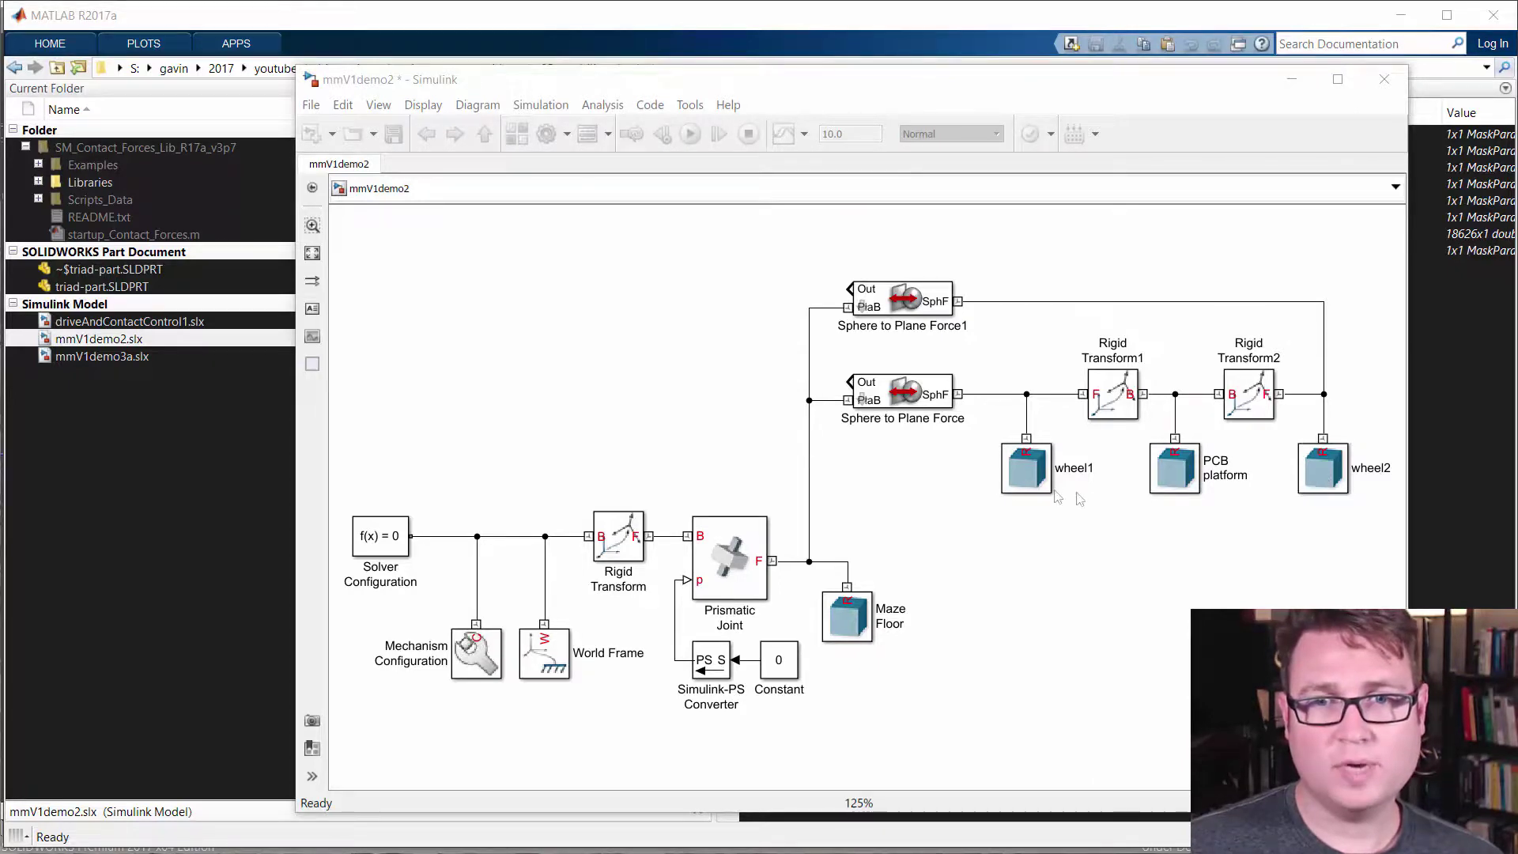
{"action": "left_click", "coordinate": [1126, 475]}
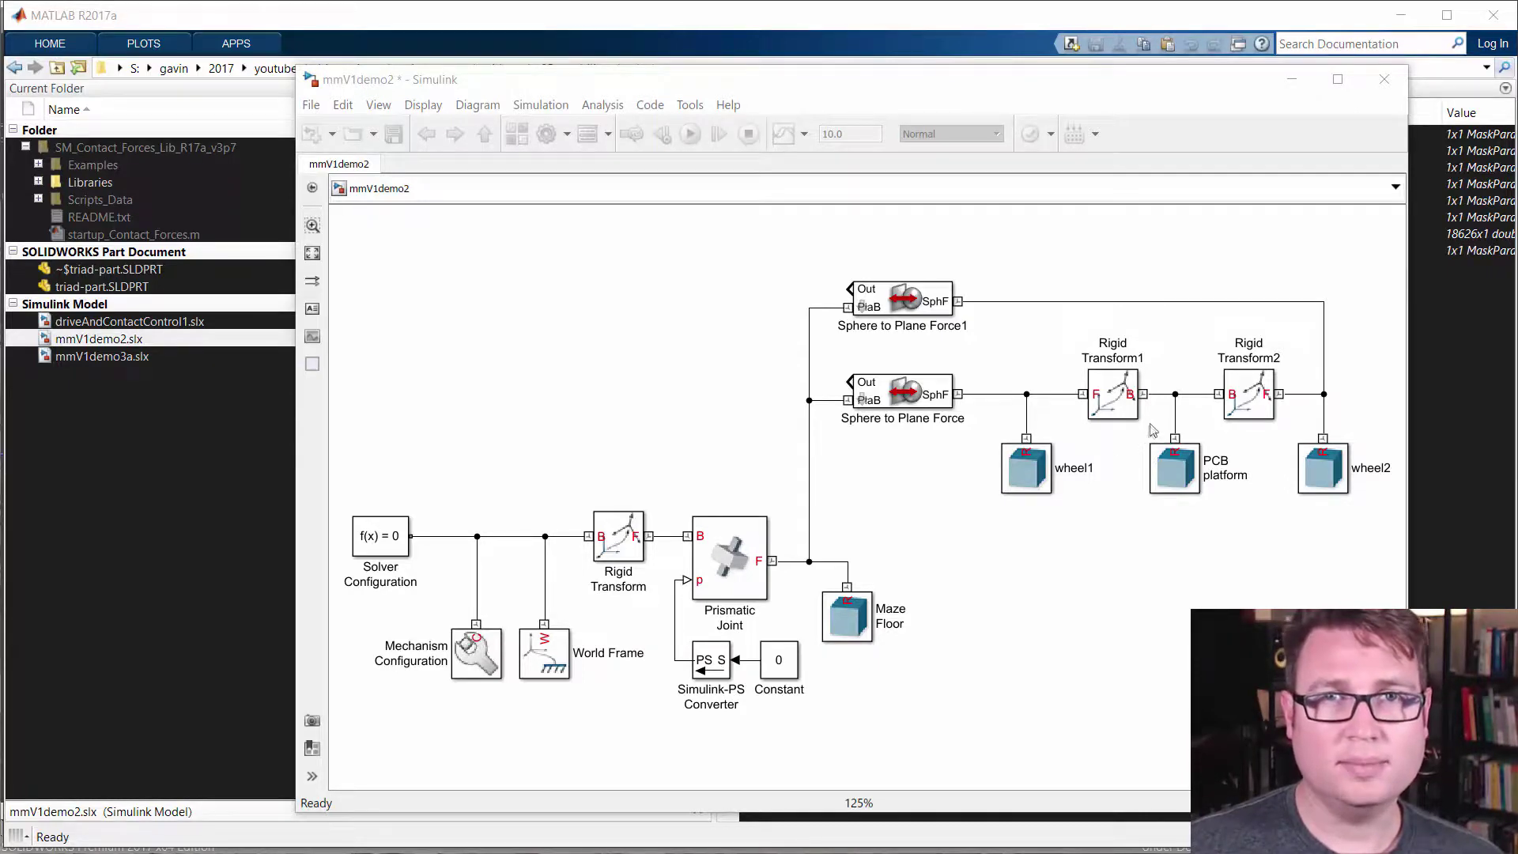
{"action": "left_click", "coordinate": [1091, 566]}
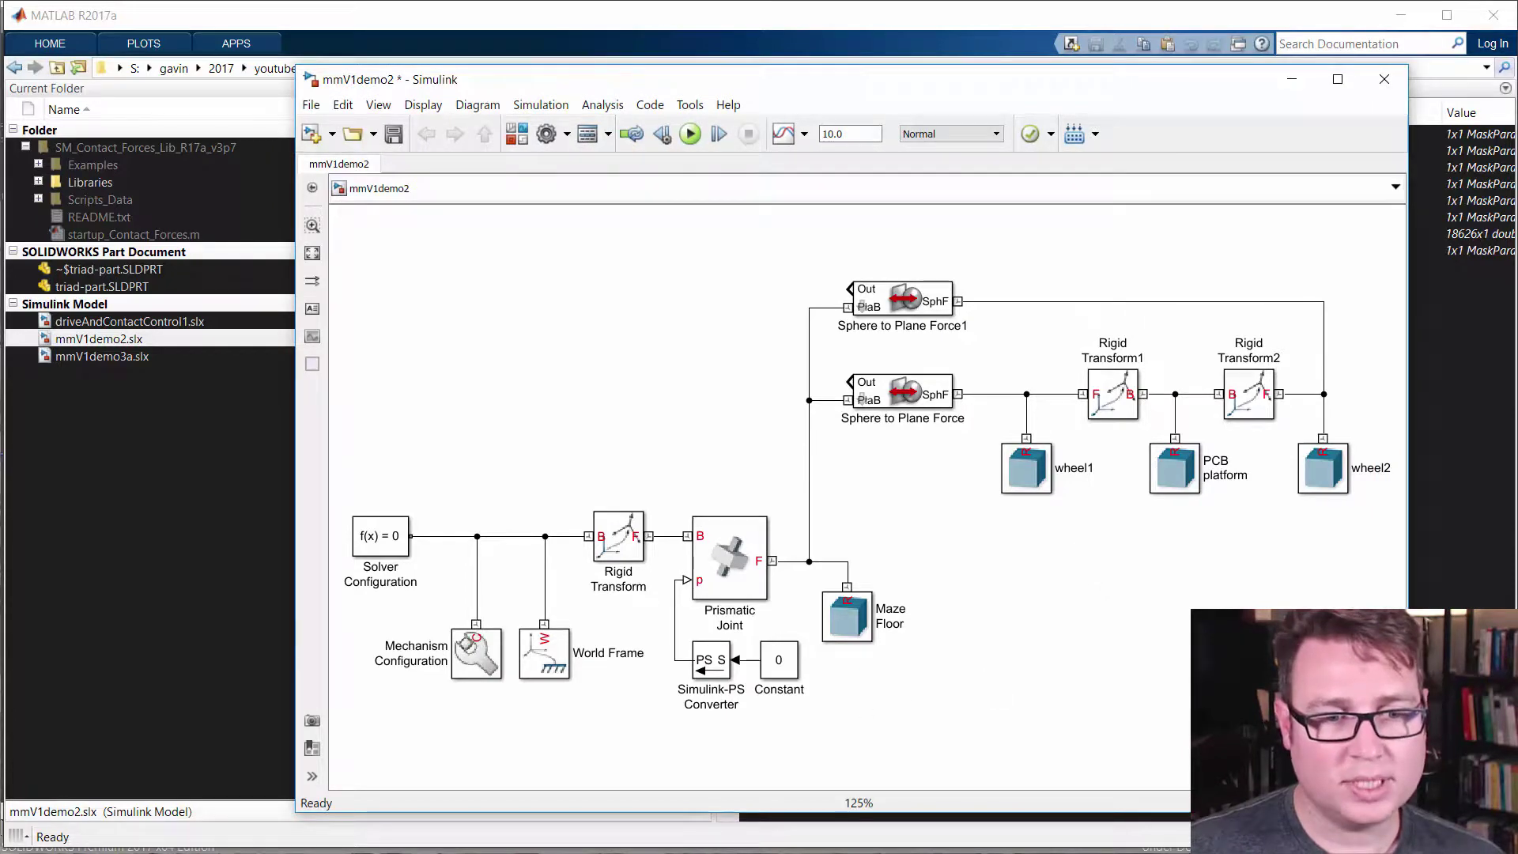
{"action": "key", "text": "alt+Tab"}
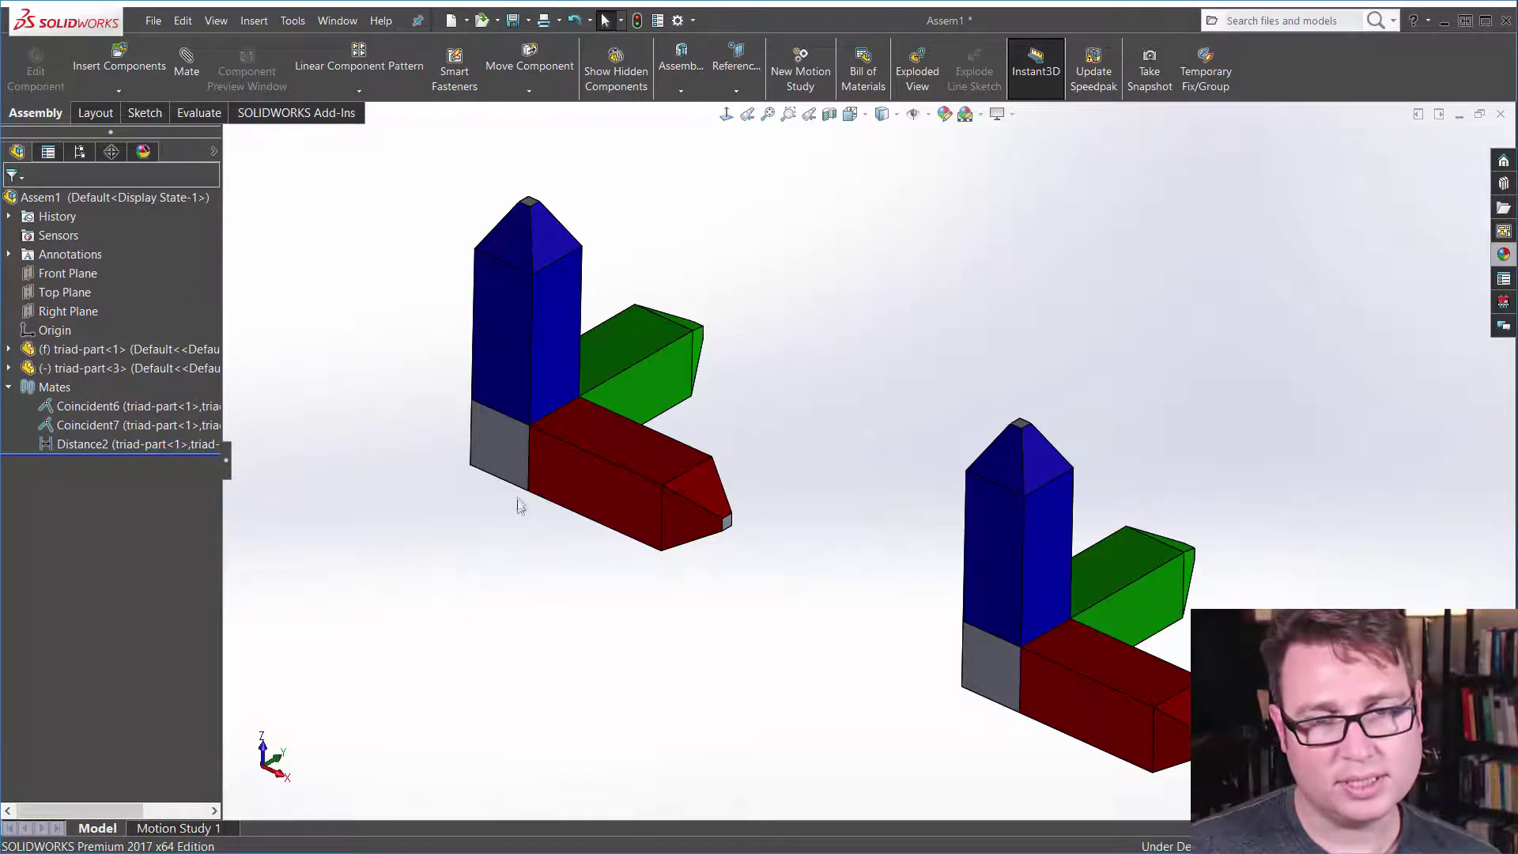
Rotate triad-part<3> upright, with its red arm vertical and blue arm flat, matching the first part.
{"action": "left_click", "coordinate": [998, 528]}
{"action": "left_click_drag", "start_coordinate": [995, 529], "coordinate": [843, 501]}
{"action": "left_click", "coordinate": [824, 629]}
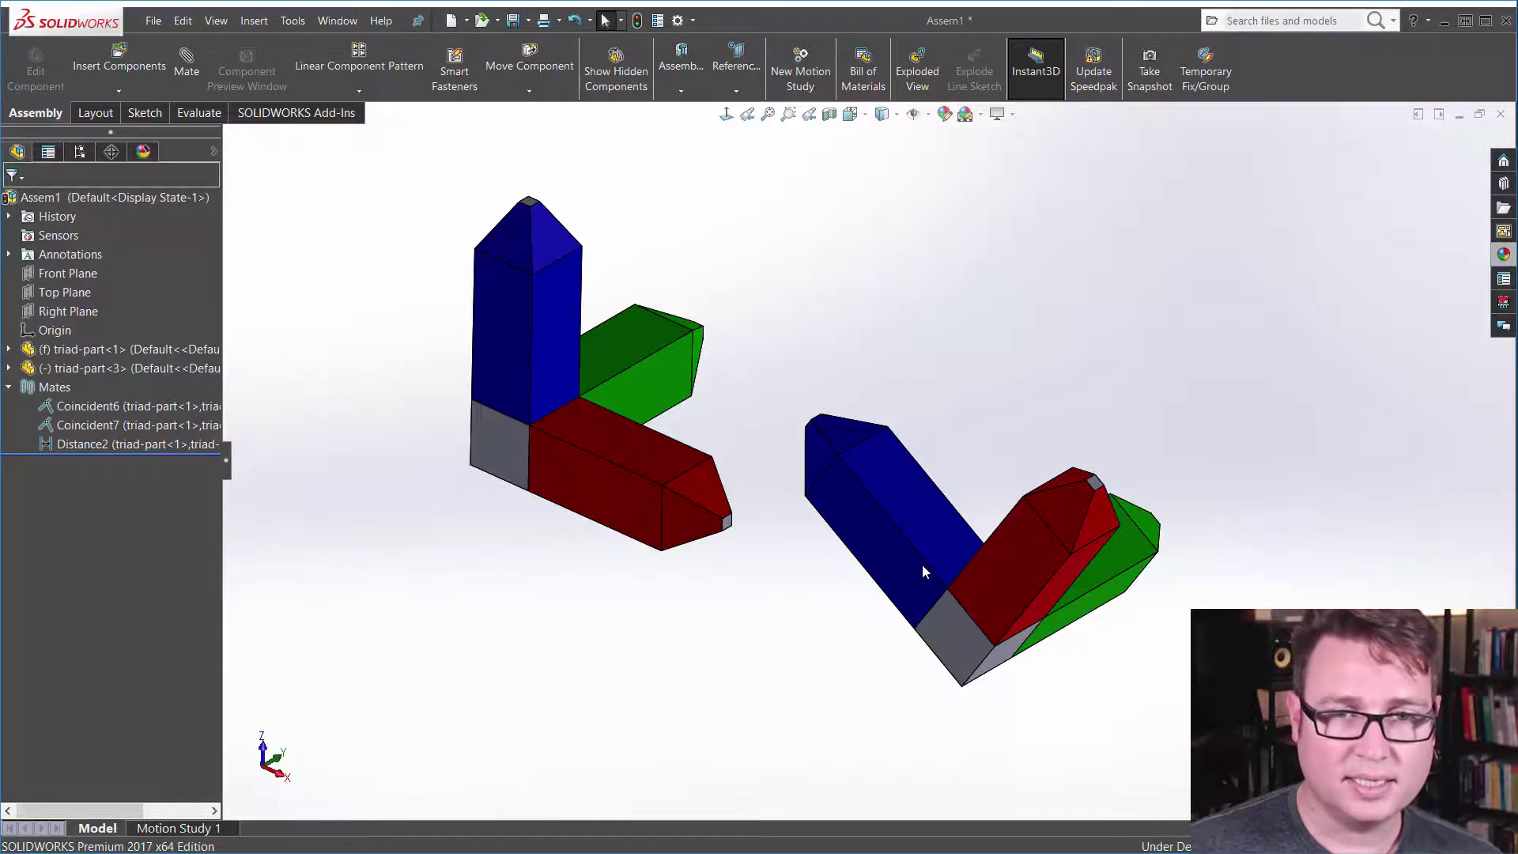
{"action": "left_click_drag", "start_coordinate": [916, 523], "coordinate": [861, 551]}
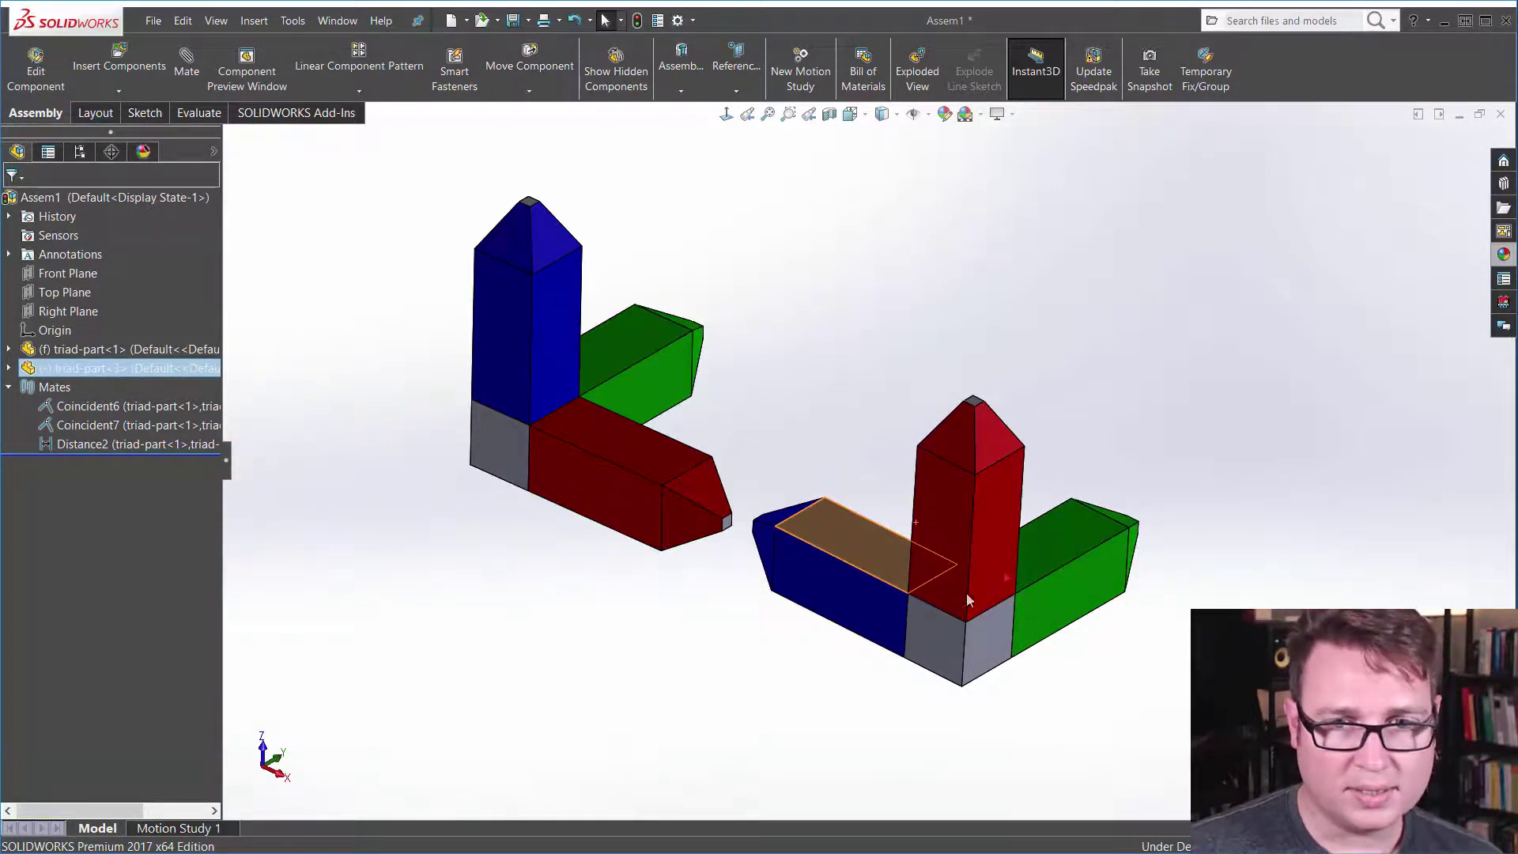
Drag triad-part<3> through several orientations, leave it tilted, and return to the mmV1demo2 model.
{"action": "left_click", "coordinate": [1084, 718]}
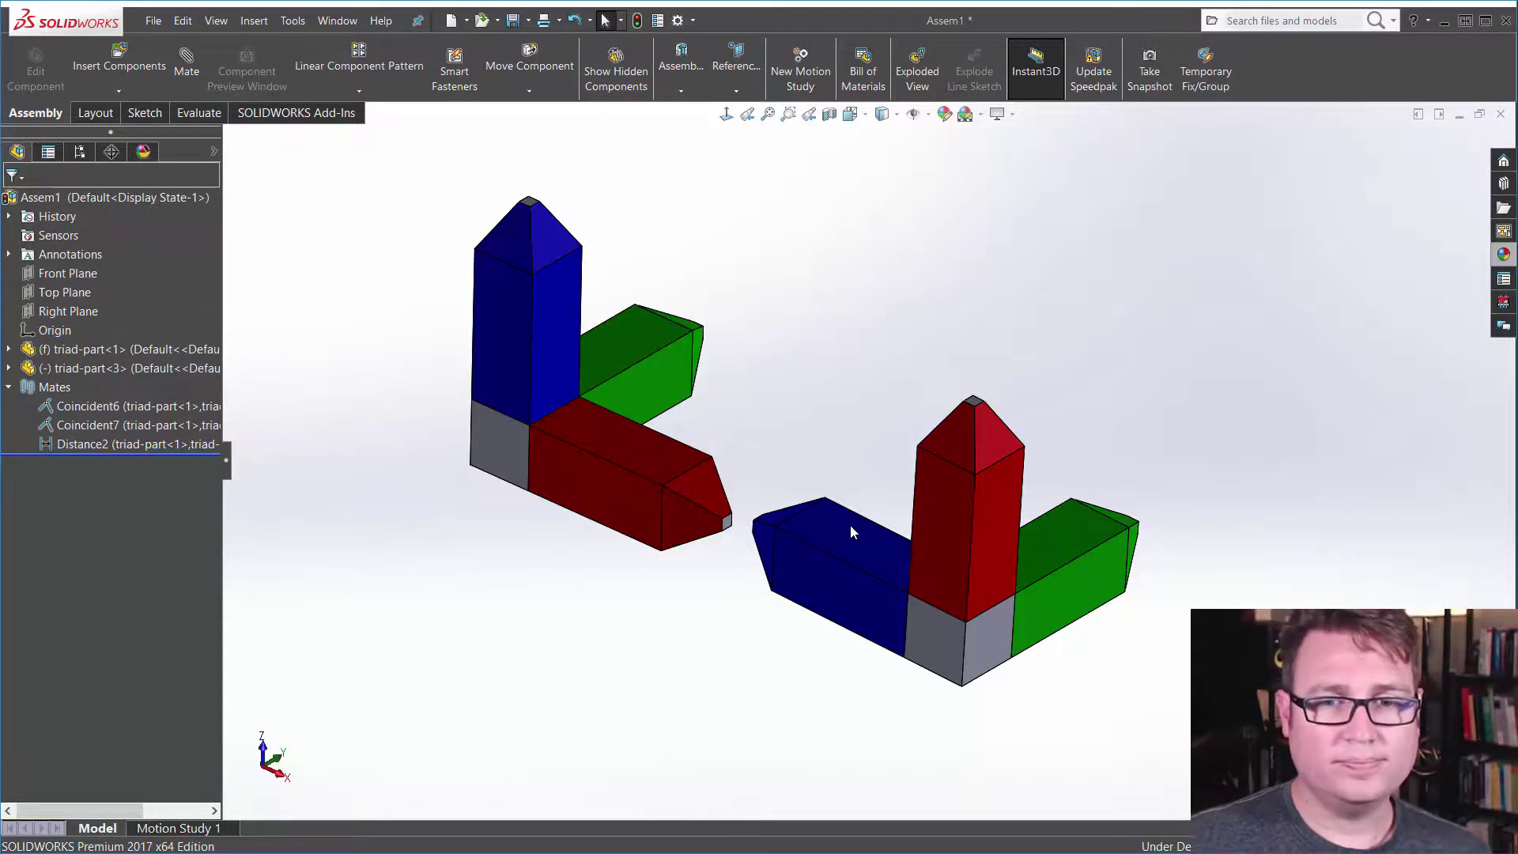
{"action": "left_click_drag", "start_coordinate": [962, 471], "coordinate": [811, 638]}
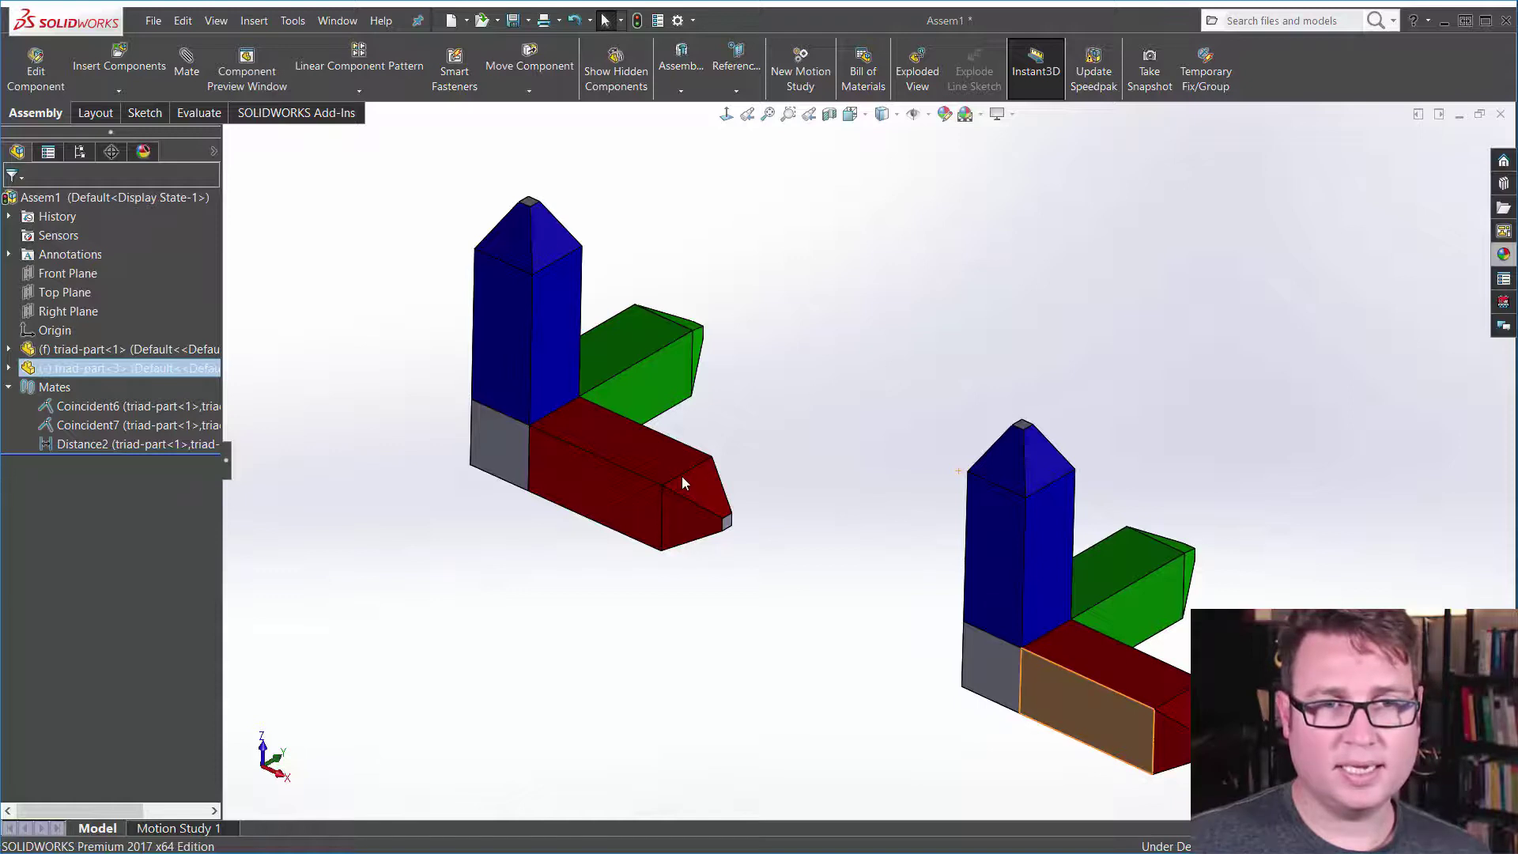
{"action": "left_click_drag", "start_coordinate": [988, 548], "coordinate": [949, 577]}
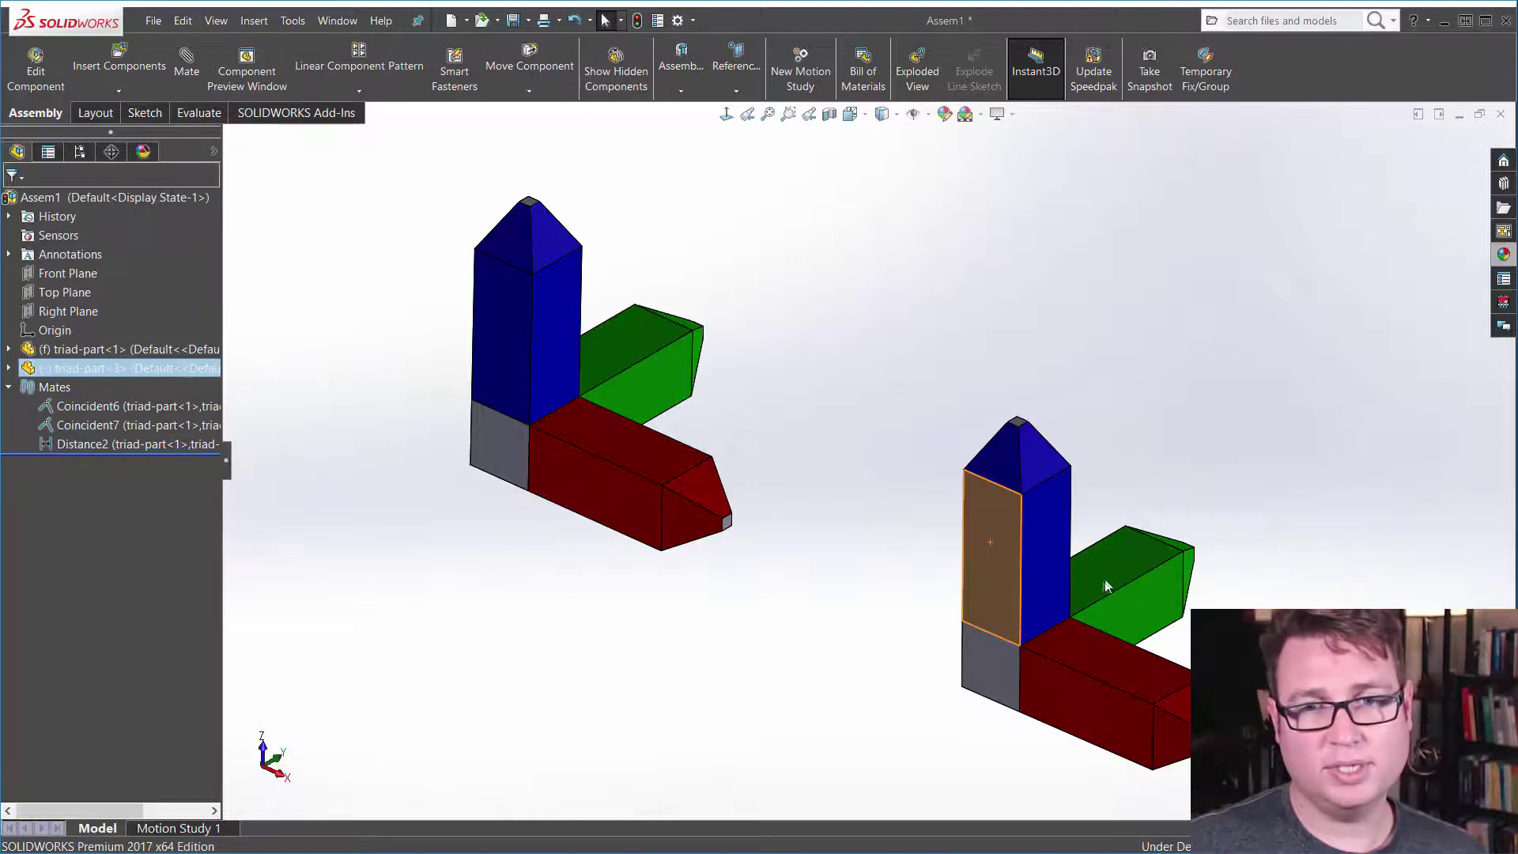
{"action": "left_click_drag", "start_coordinate": [1083, 642], "coordinate": [1039, 577]}
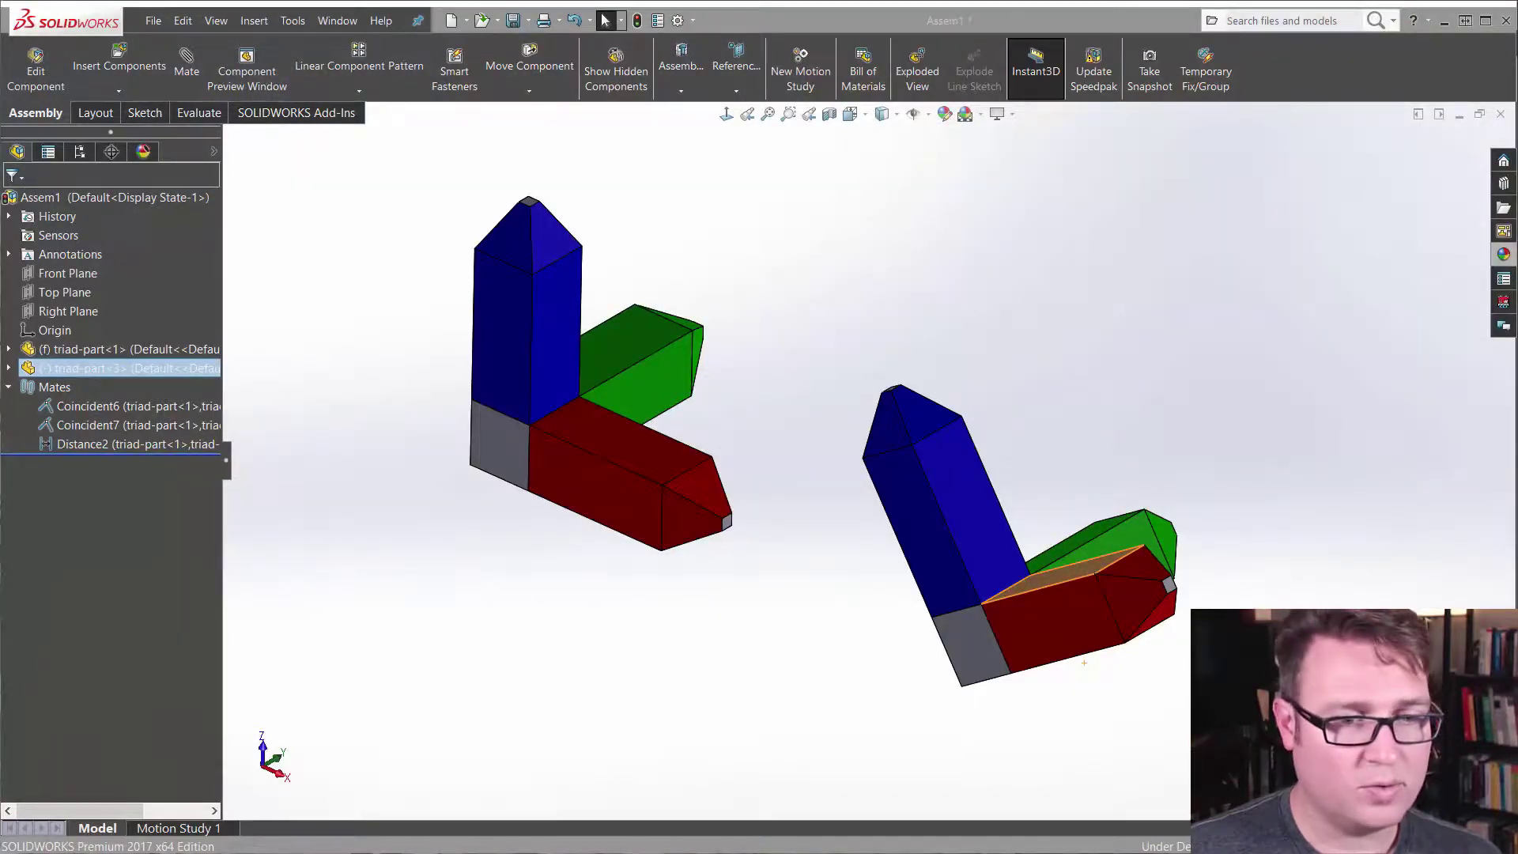
{"action": "key", "text": "alt+Tab"}
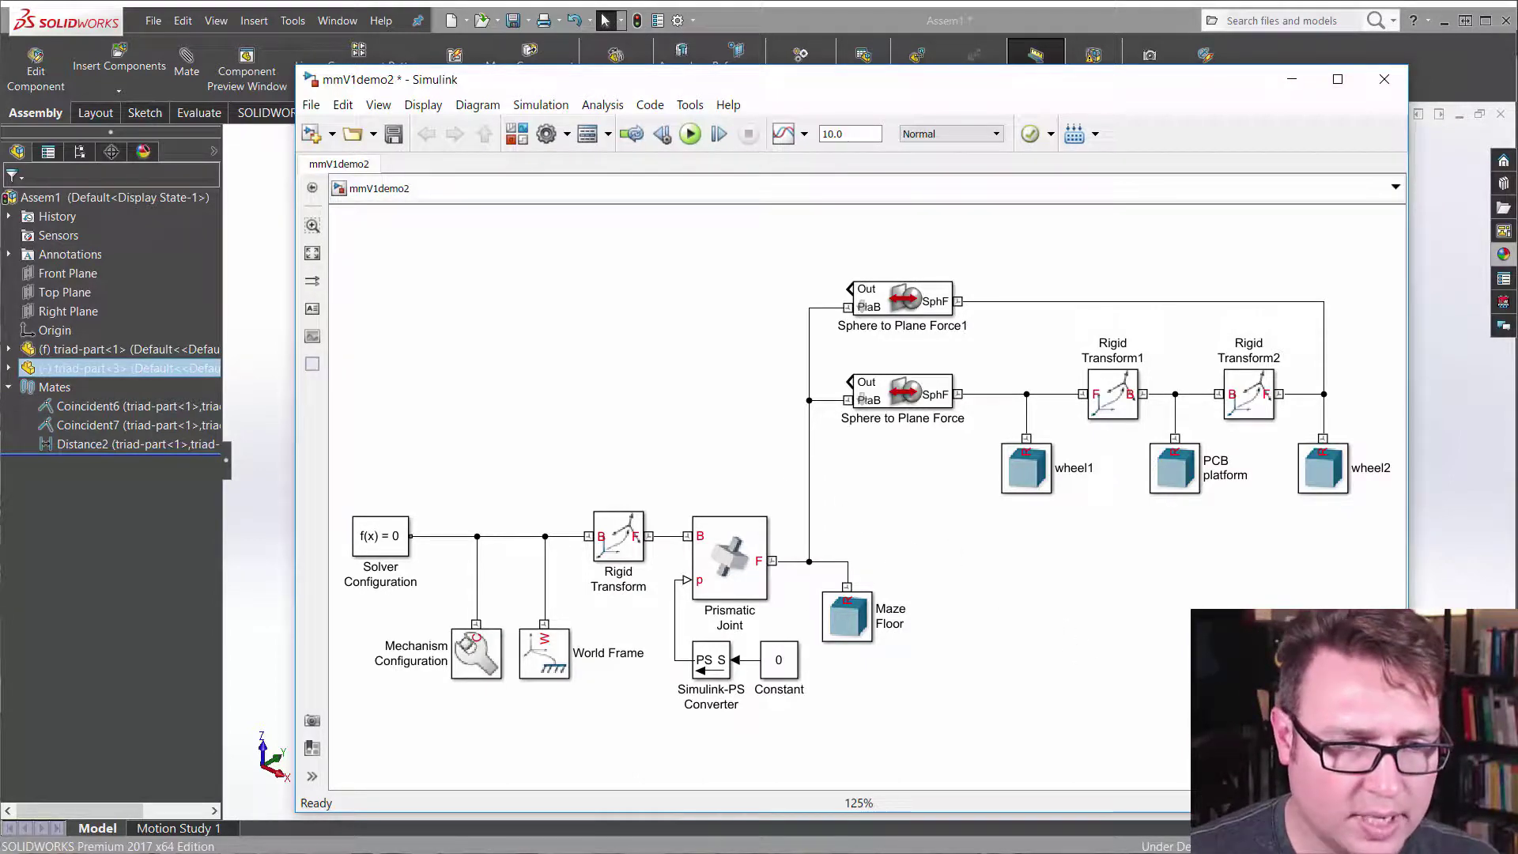
{"action": "key", "text": "ctrl+t"}
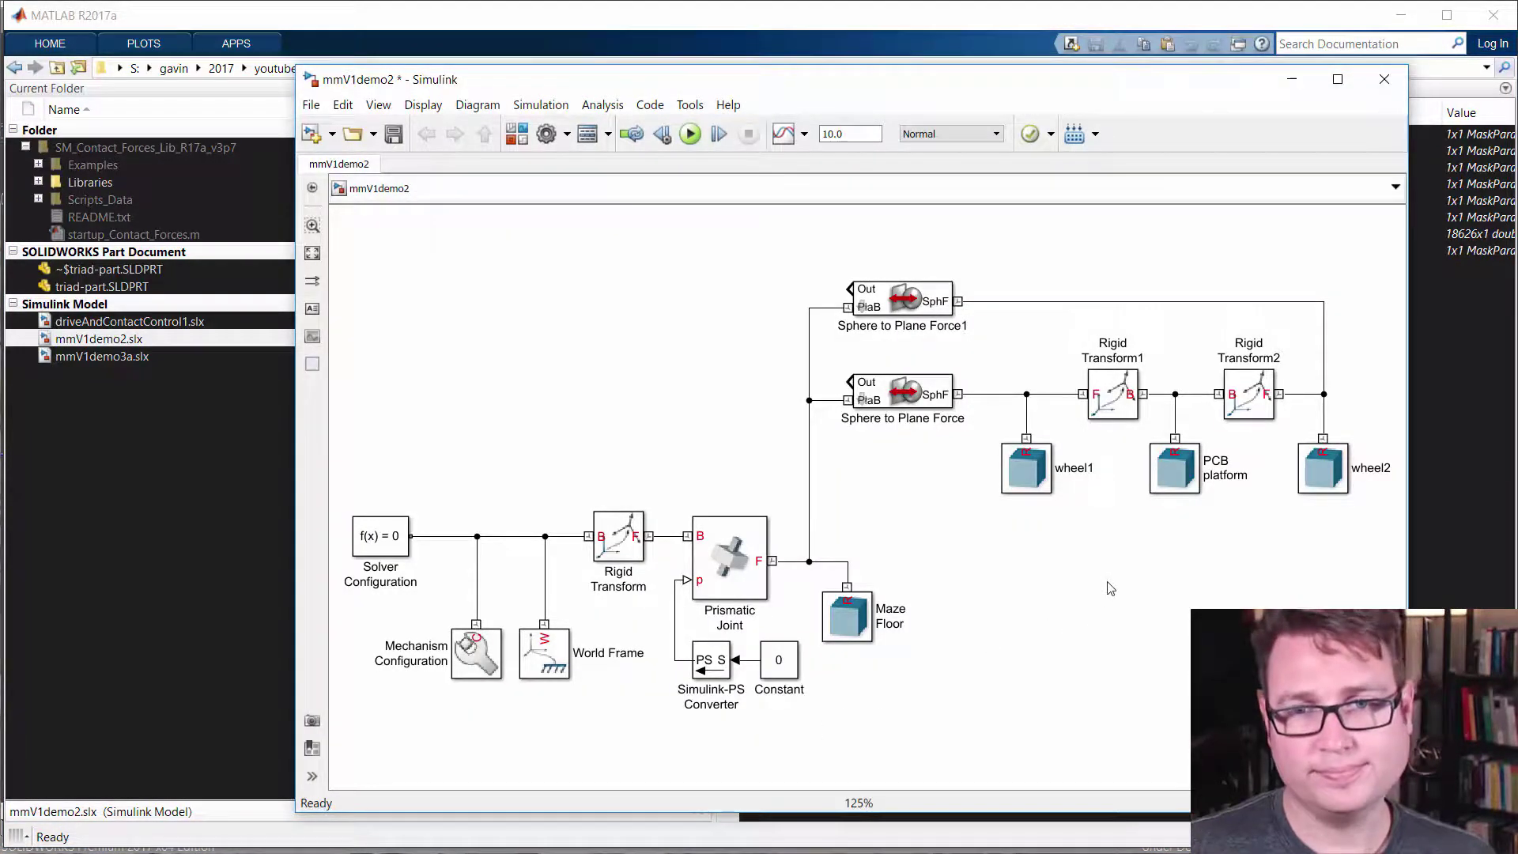
{"action": "left_click_drag", "start_coordinate": [1152, 583], "coordinate": [1057, 579]}
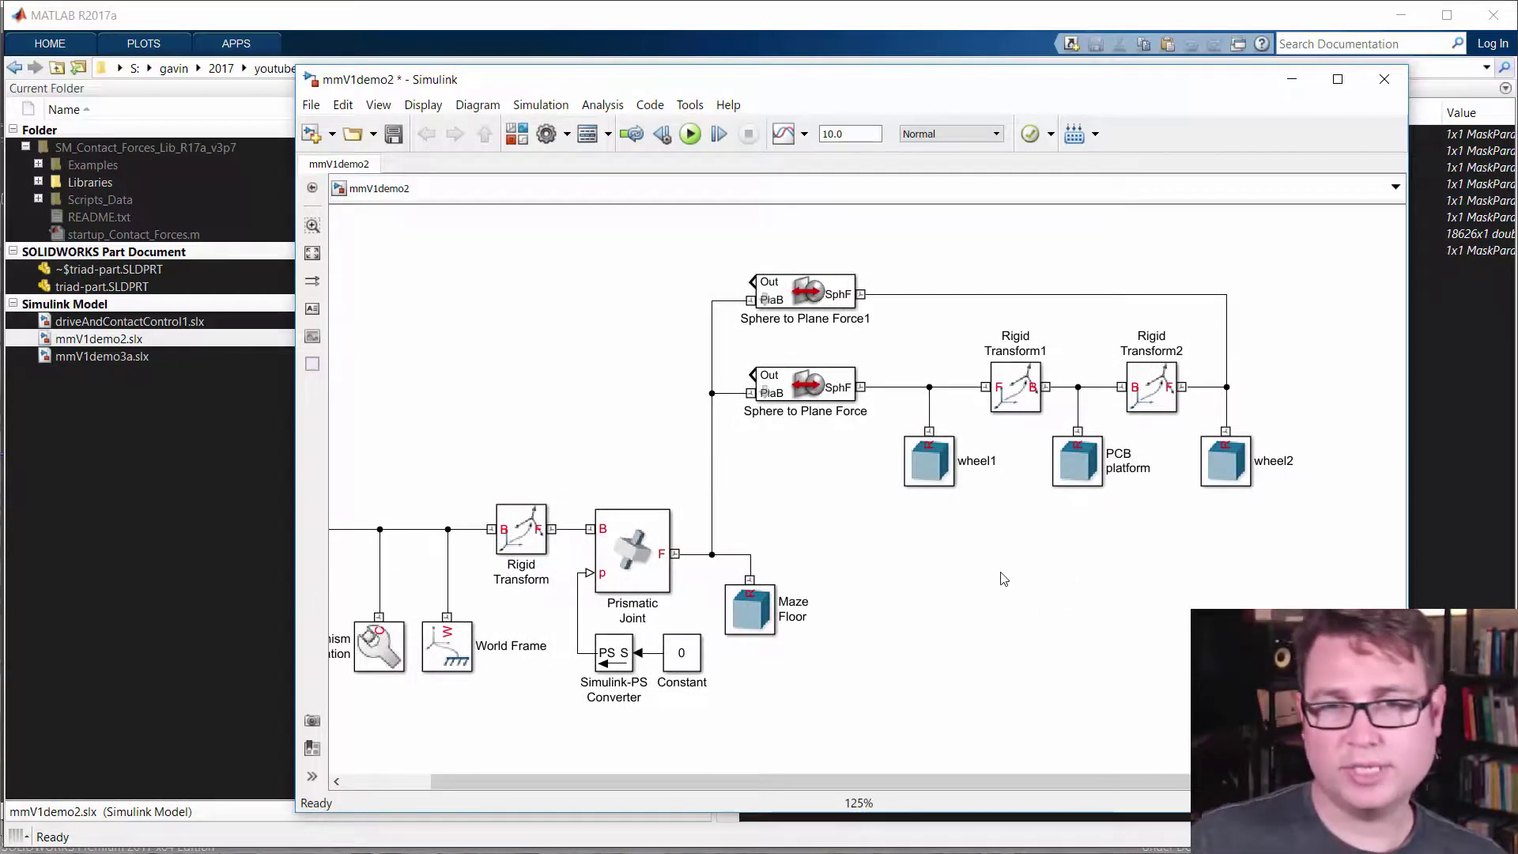
{"action": "left_click", "coordinate": [1013, 397]}
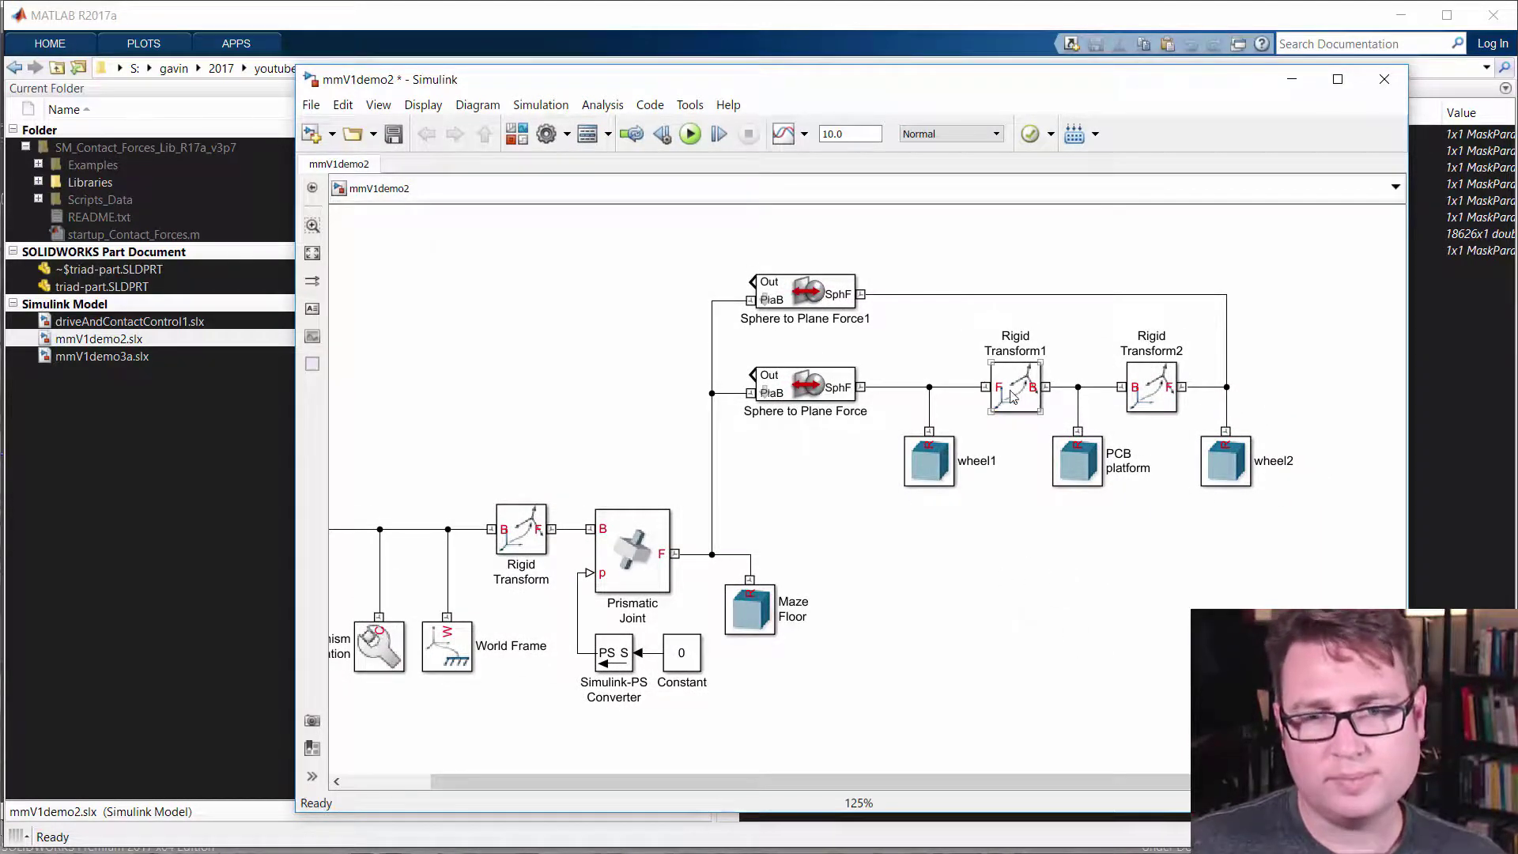
{"action": "double_click", "coordinate": [1013, 397]}
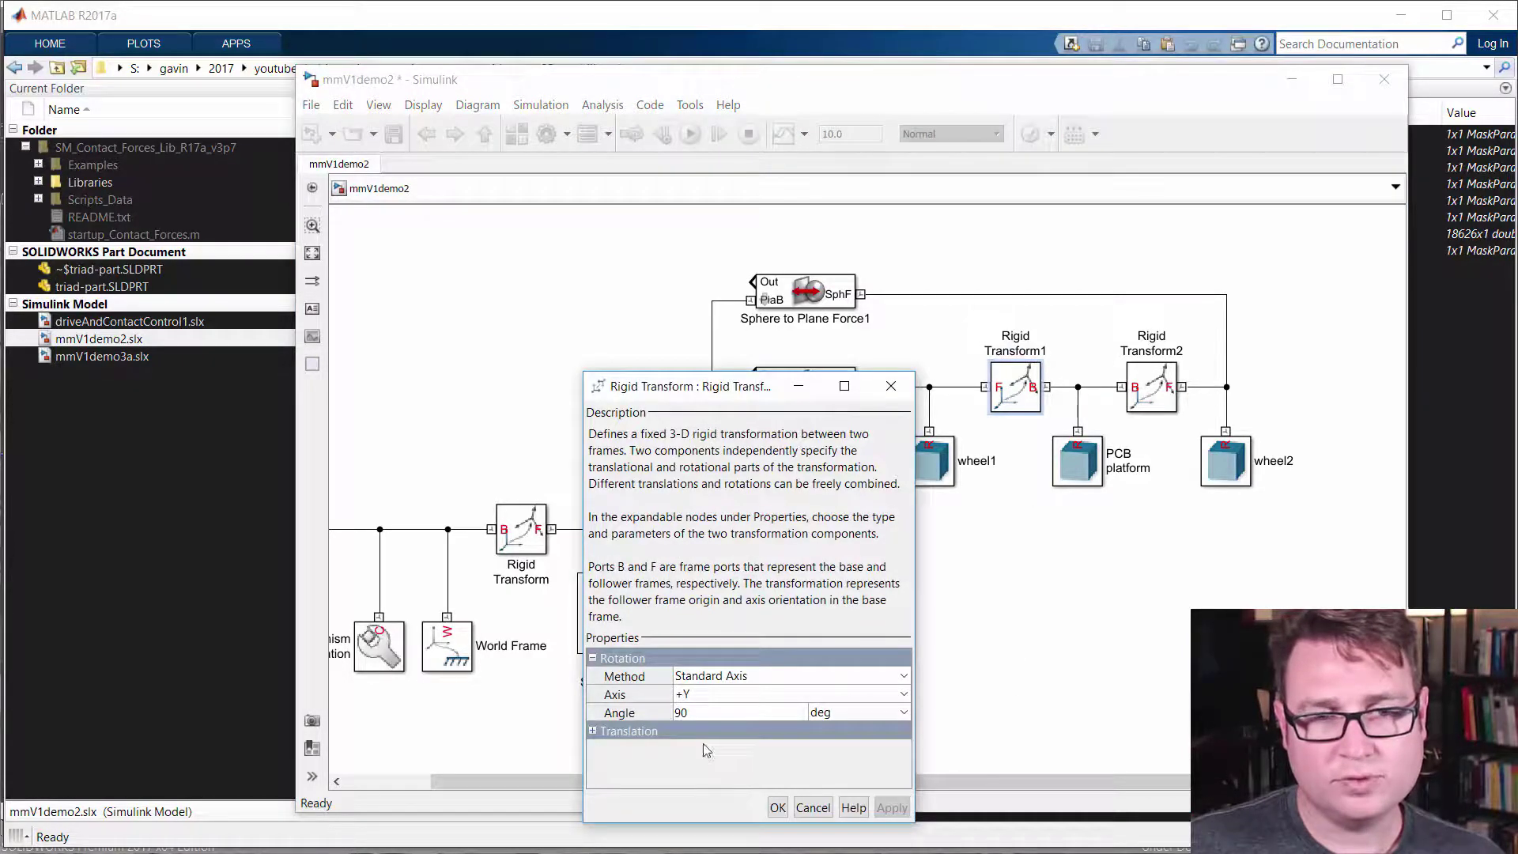
{"action": "left_click", "coordinate": [593, 732]}
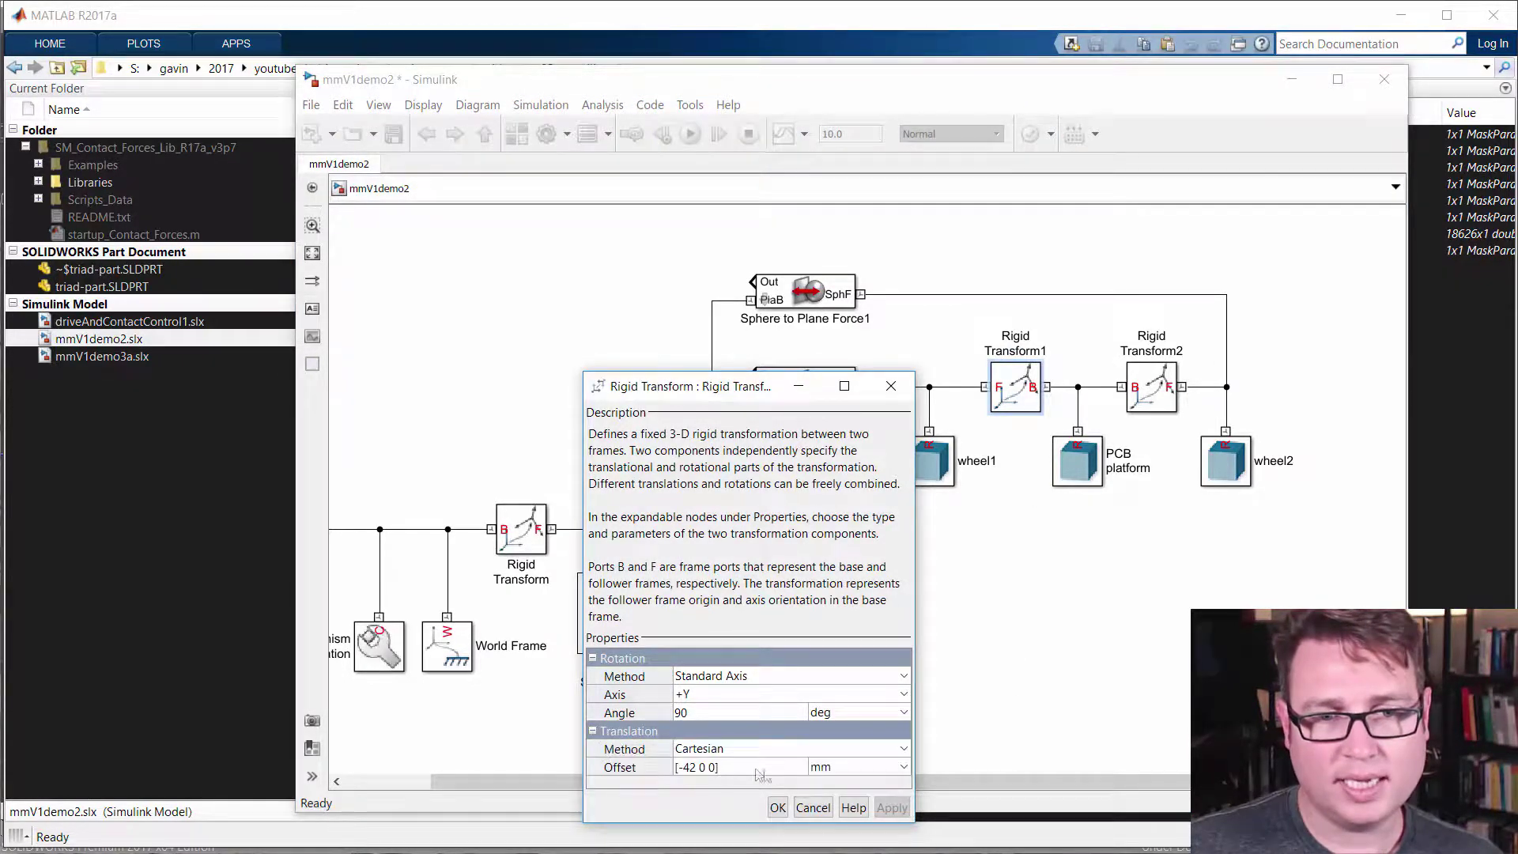
{"action": "left_click", "coordinate": [813, 808]}
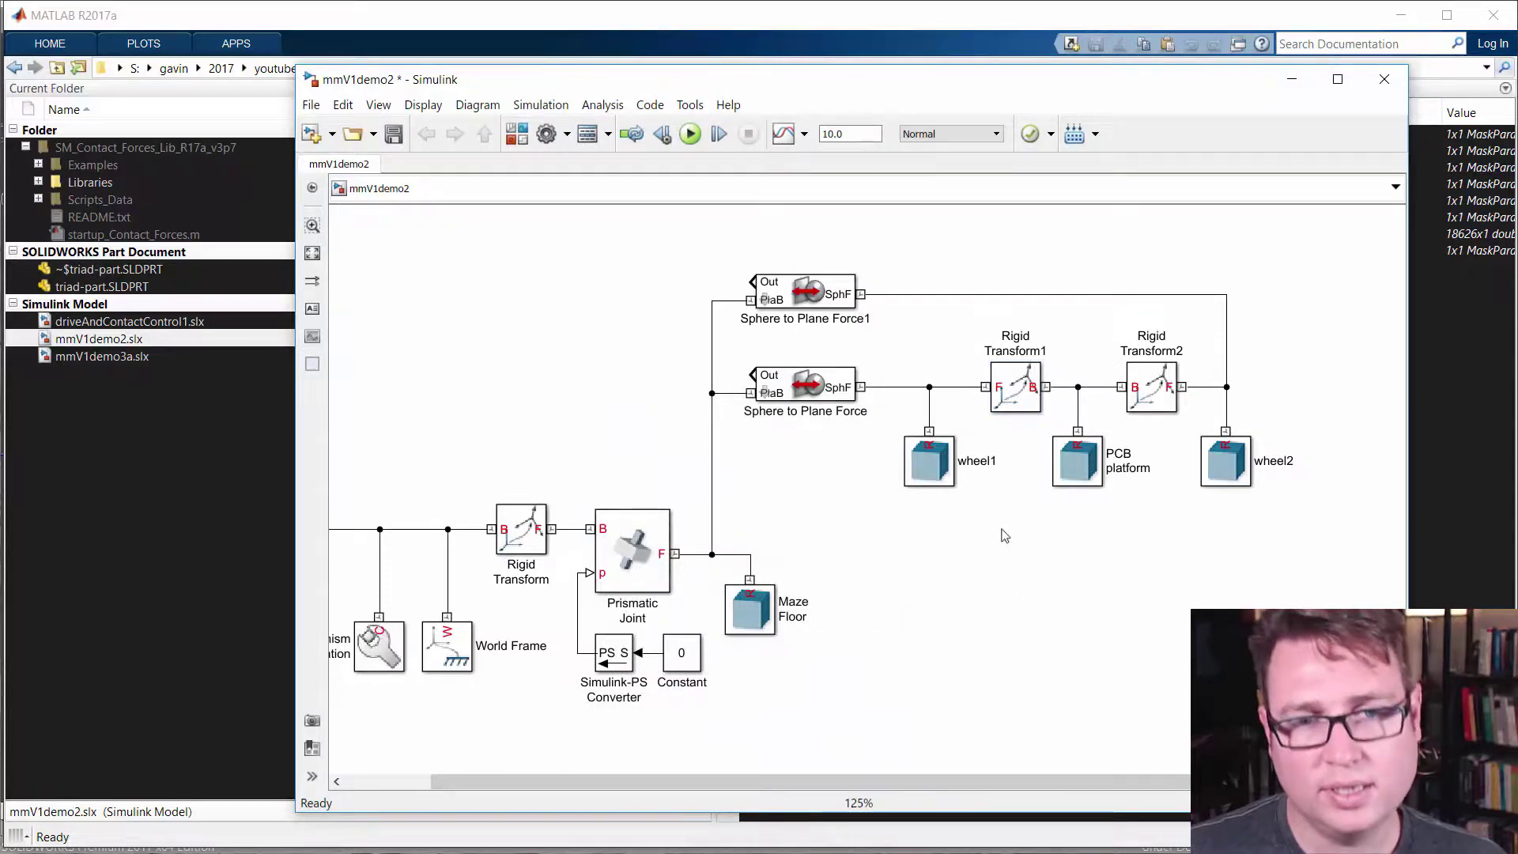
{"action": "left_click", "coordinate": [1042, 383]}
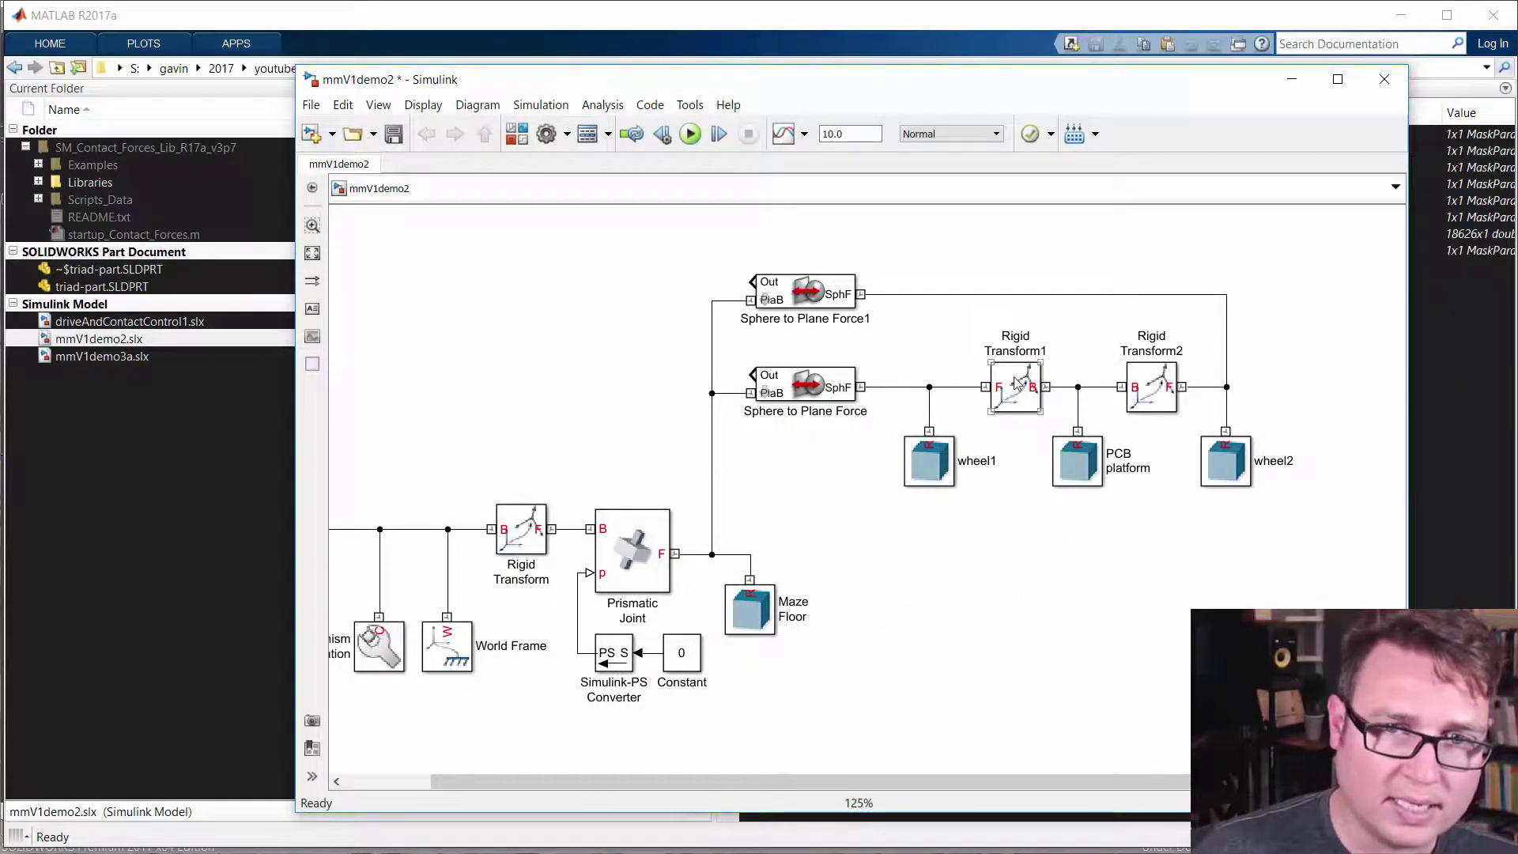
Copy Rigid Transform1 below the PCB platform and shift the PCB platform block left.
{"action": "left_click_drag", "start_coordinate": [1043, 383], "coordinate": [1104, 593]}
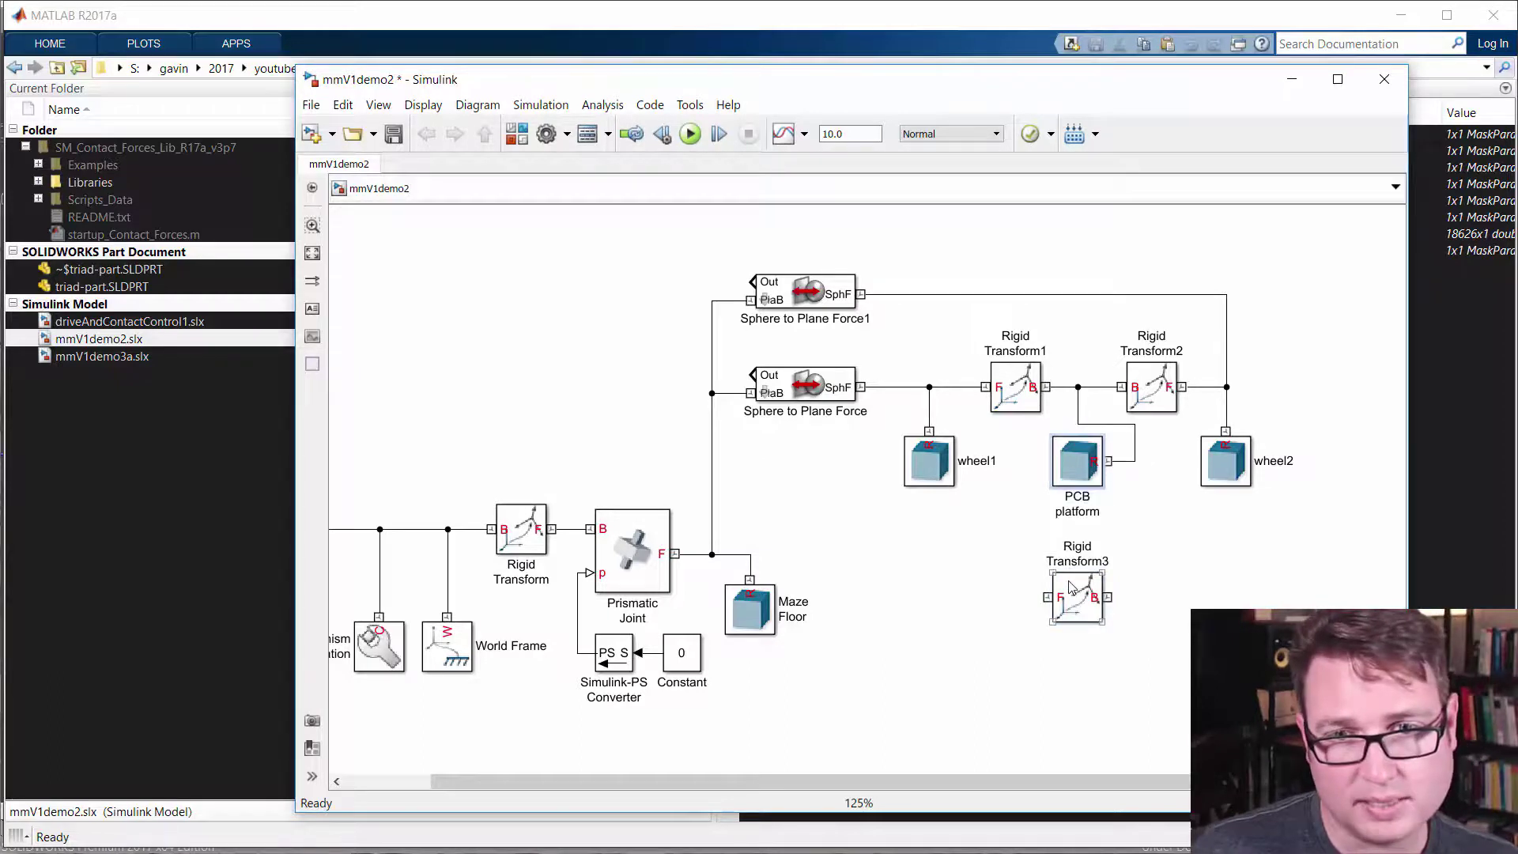
{"action": "left_click_drag", "start_coordinate": [1070, 474], "coordinate": [1027, 476]}
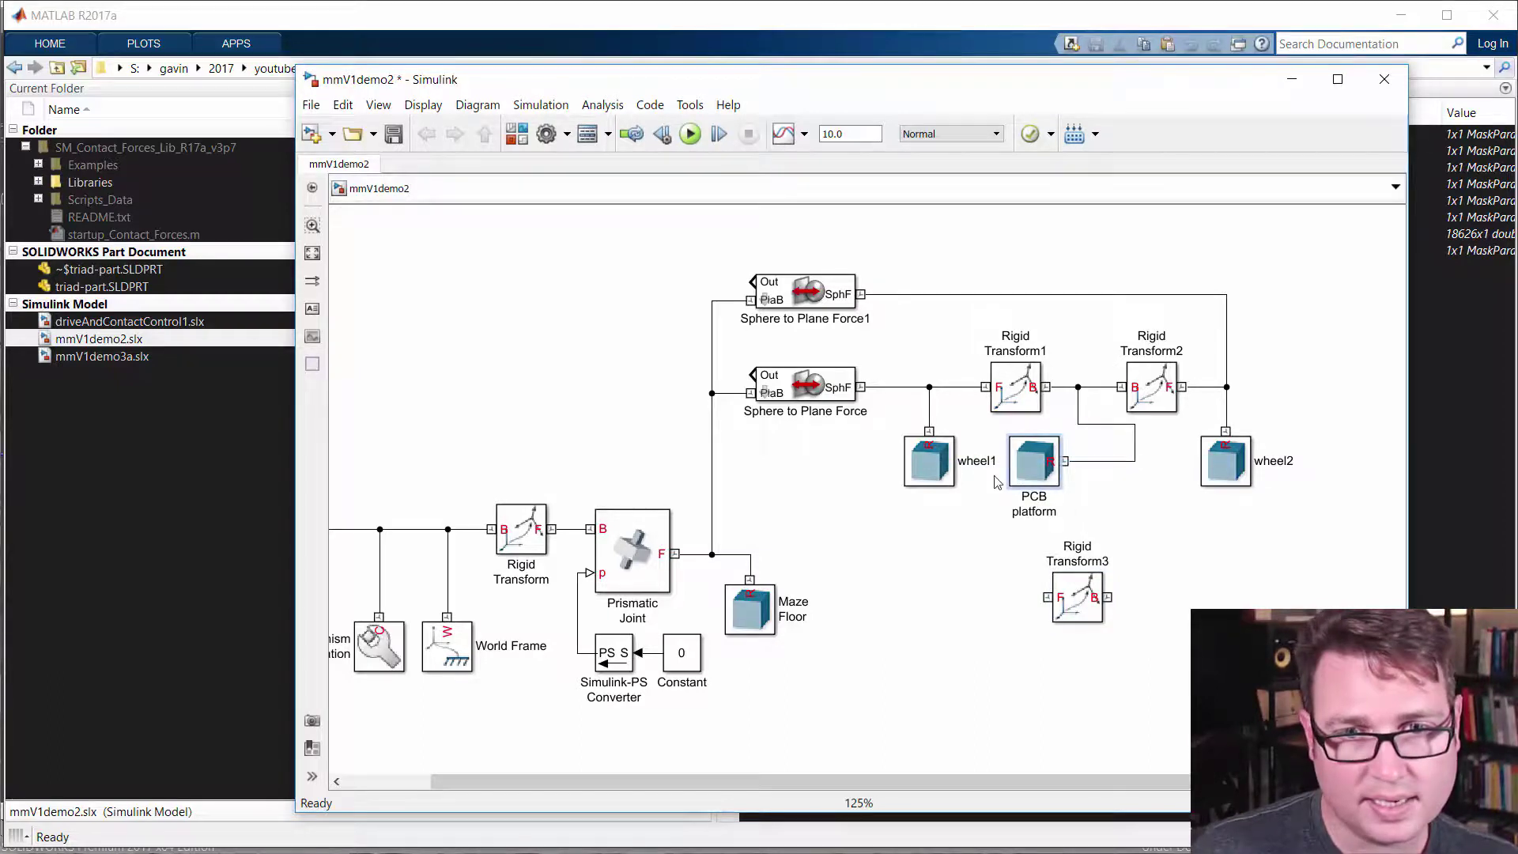
{"action": "left_click_drag", "start_coordinate": [1023, 466], "coordinate": [1004, 467]}
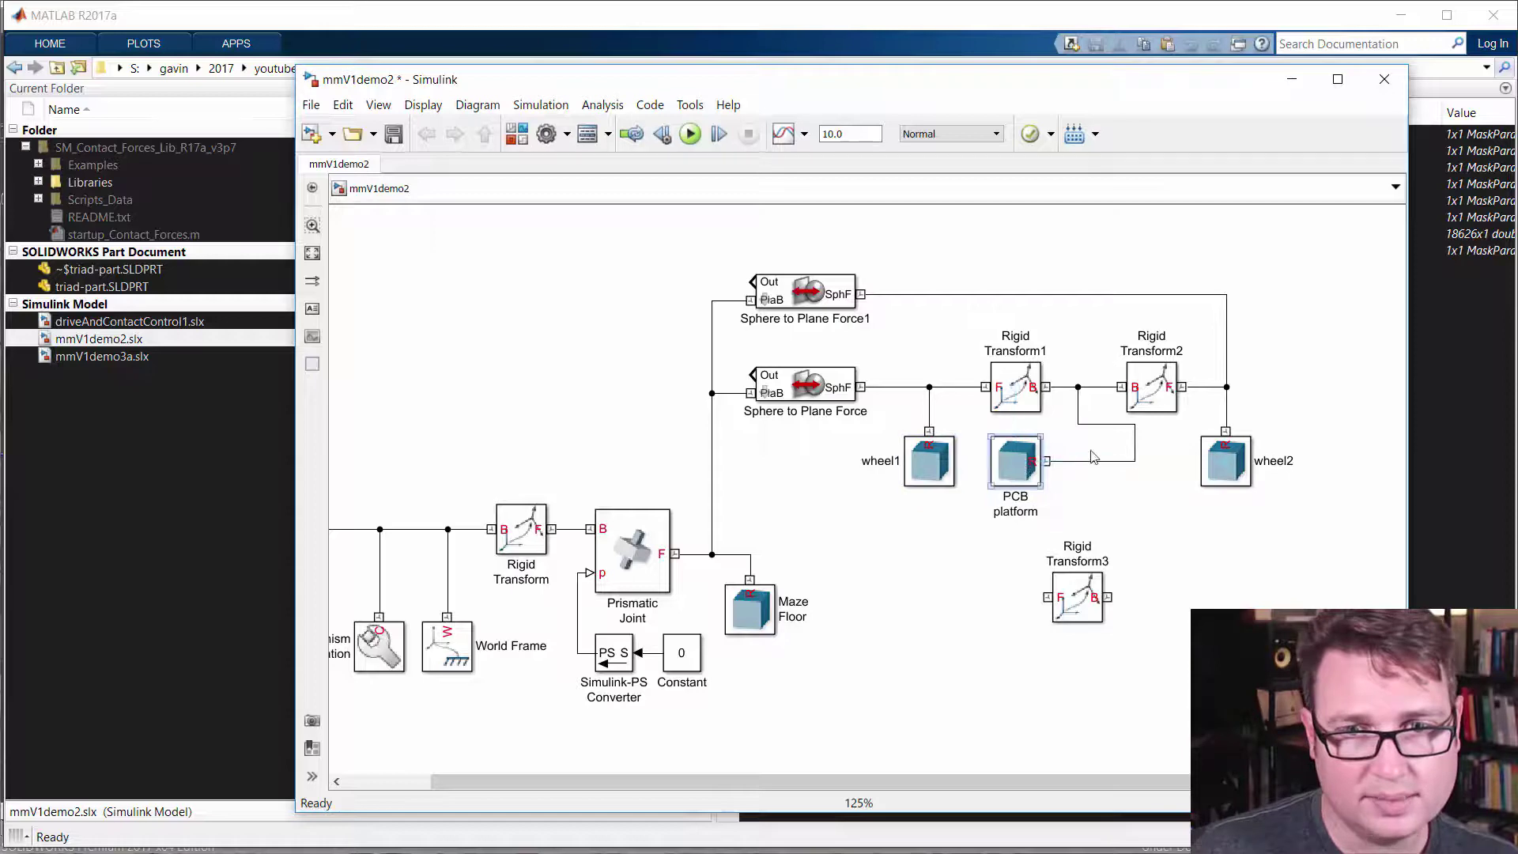
{"action": "left_click_drag", "start_coordinate": [1135, 443], "coordinate": [1080, 444]}
{"action": "left_click", "coordinate": [1012, 478]}
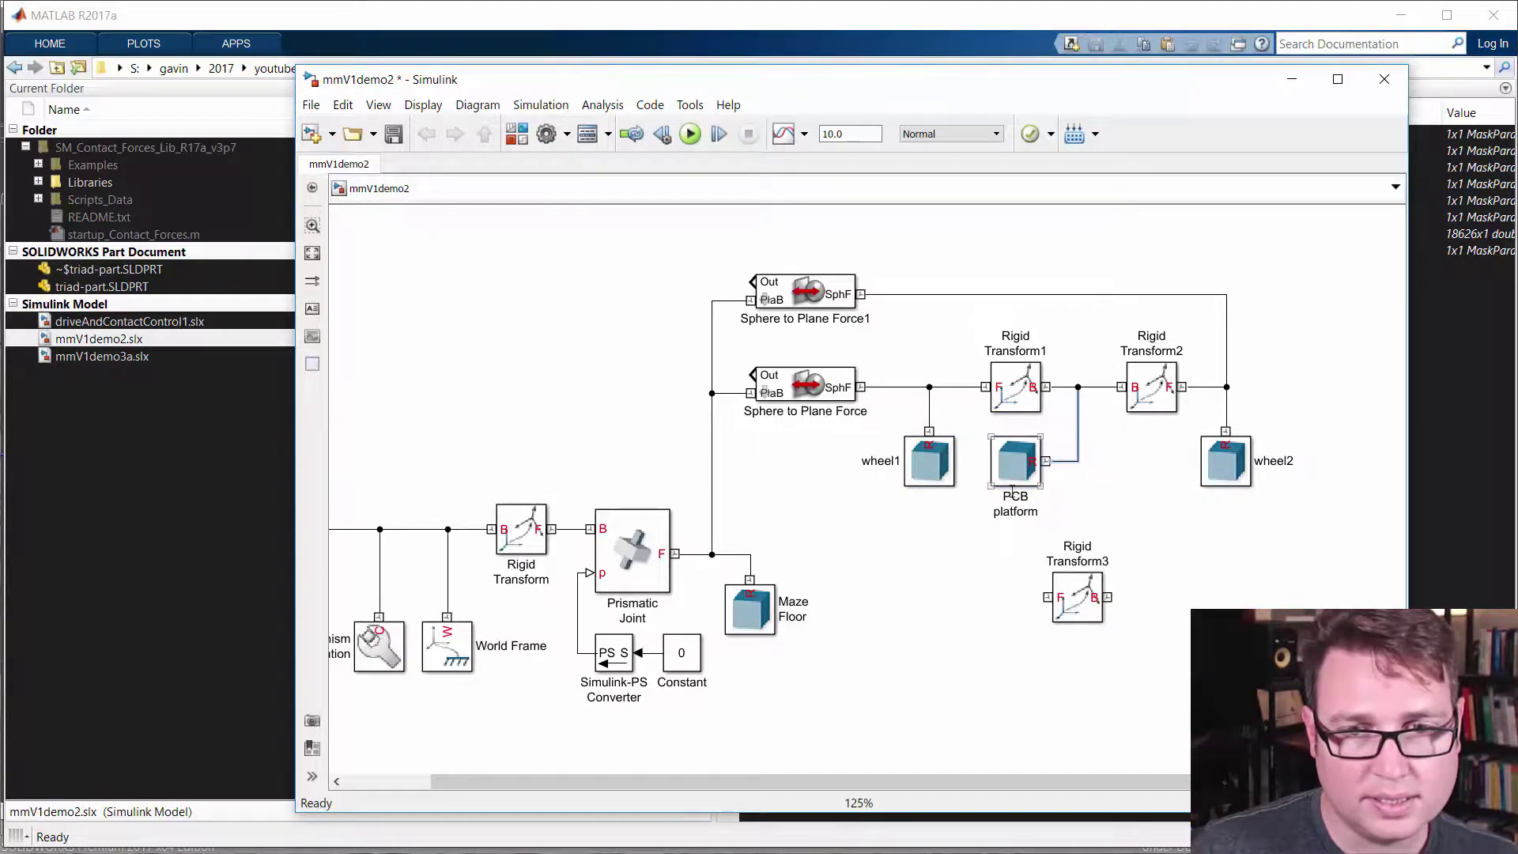
Rotate Rigid Transform3 a half turn and branch its B port onto the PCB platform connection.
{"action": "left_click", "coordinate": [1094, 613]}
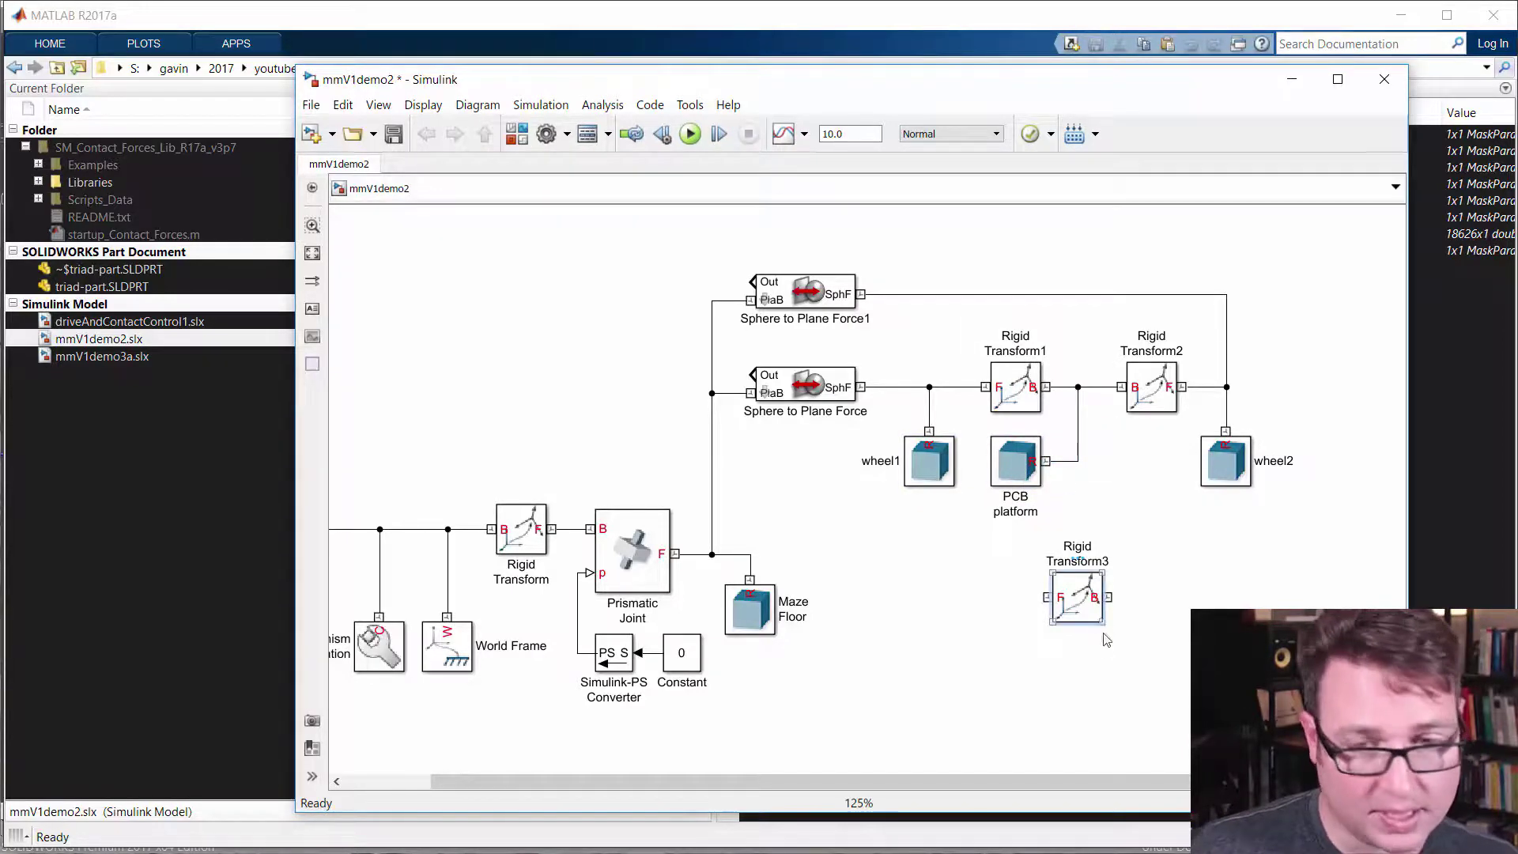
{"action": "key", "text": "ctrl+r"}
{"action": "key", "text": "ctrl+r"}
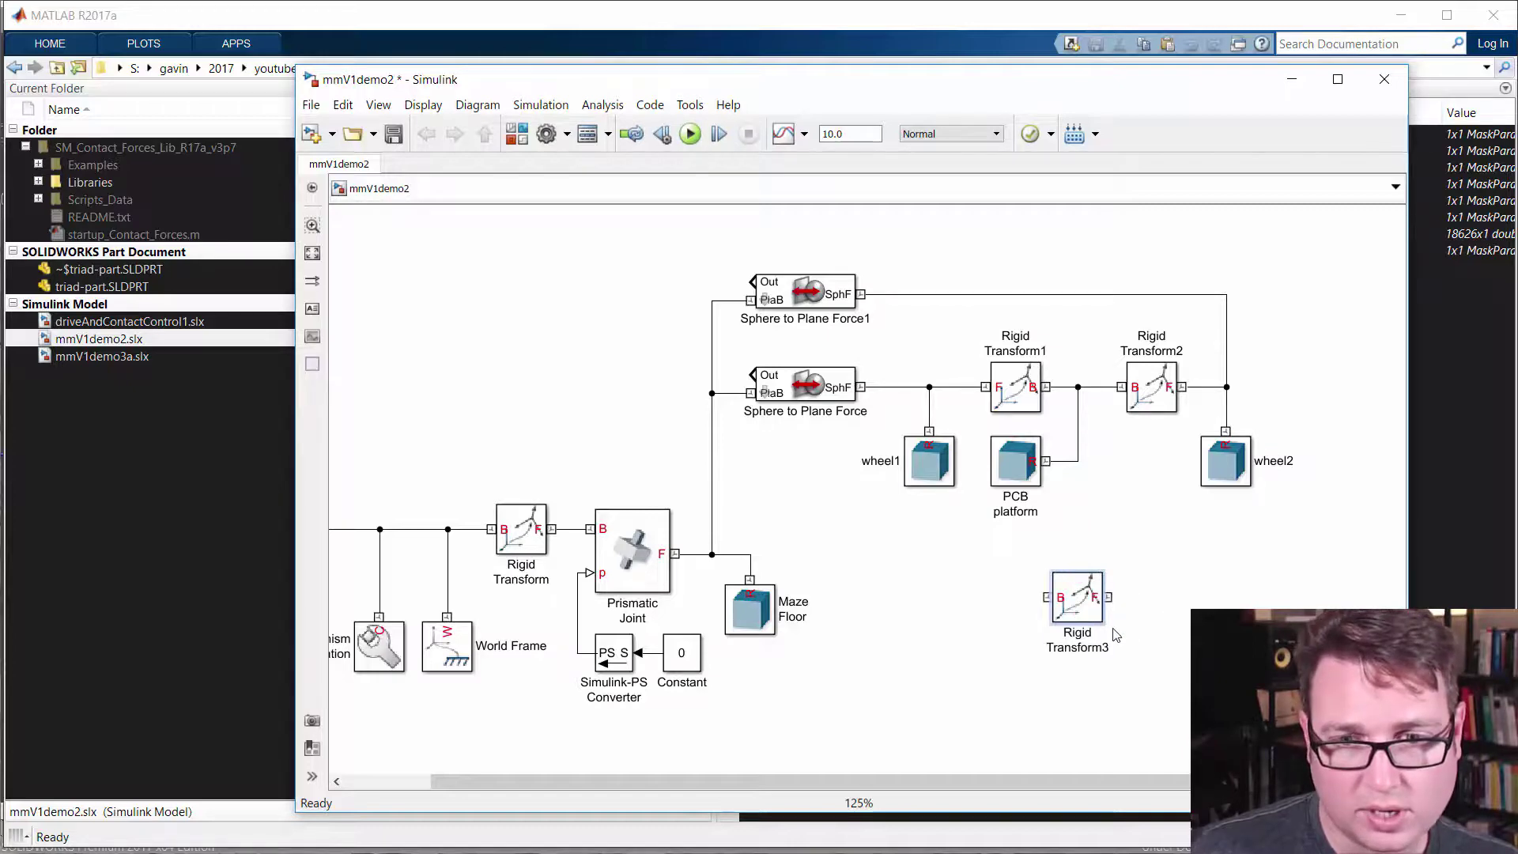
{"action": "key", "text": "ctrl+r"}
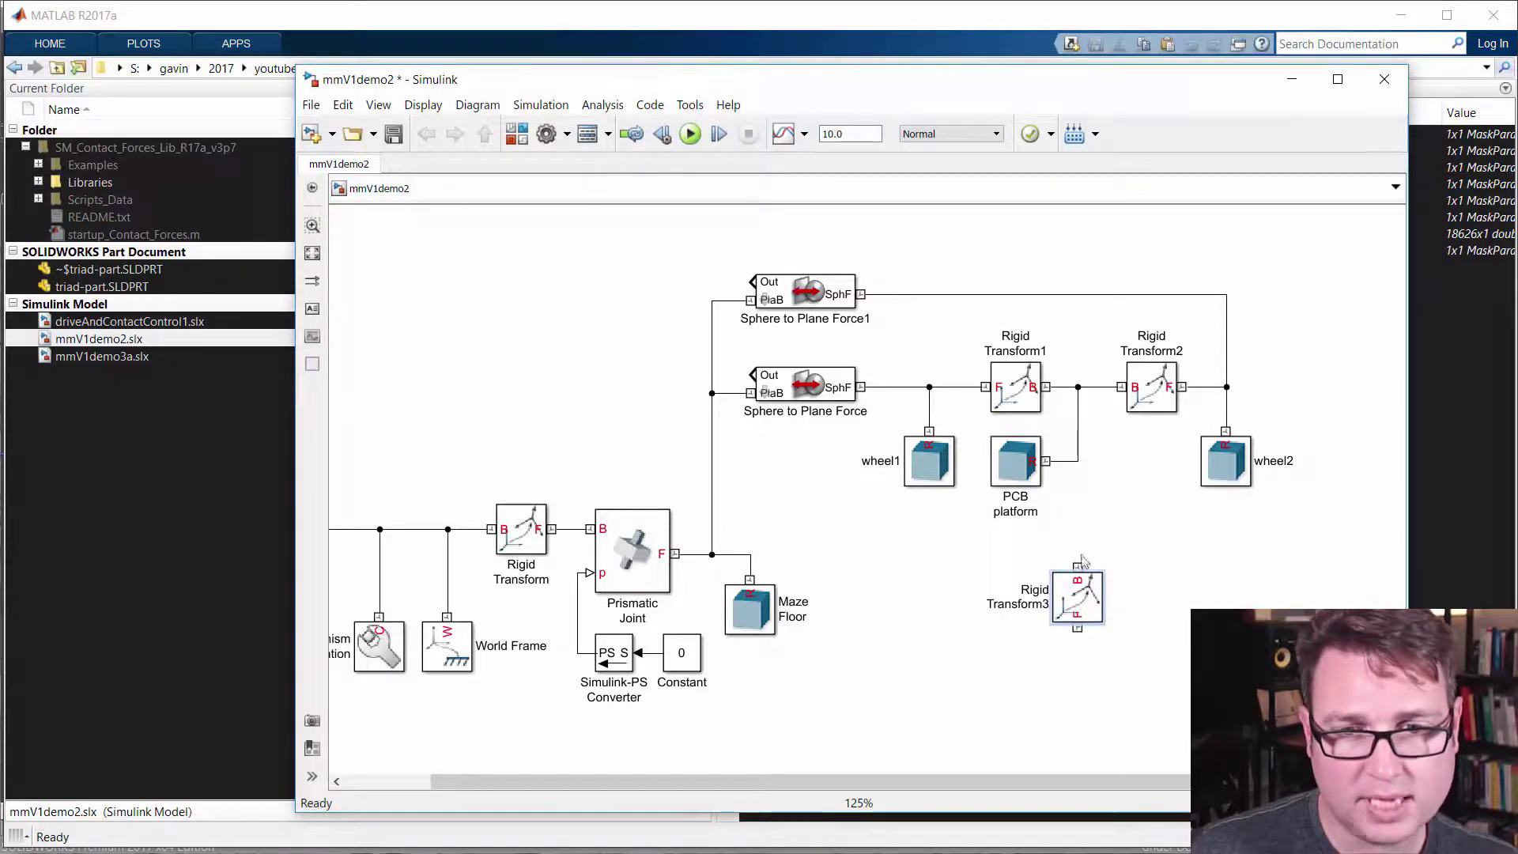
{"action": "left_click_drag", "start_coordinate": [1079, 563], "coordinate": [1077, 462]}
{"action": "left_click_drag", "start_coordinate": [1091, 603], "coordinate": [1091, 559]}
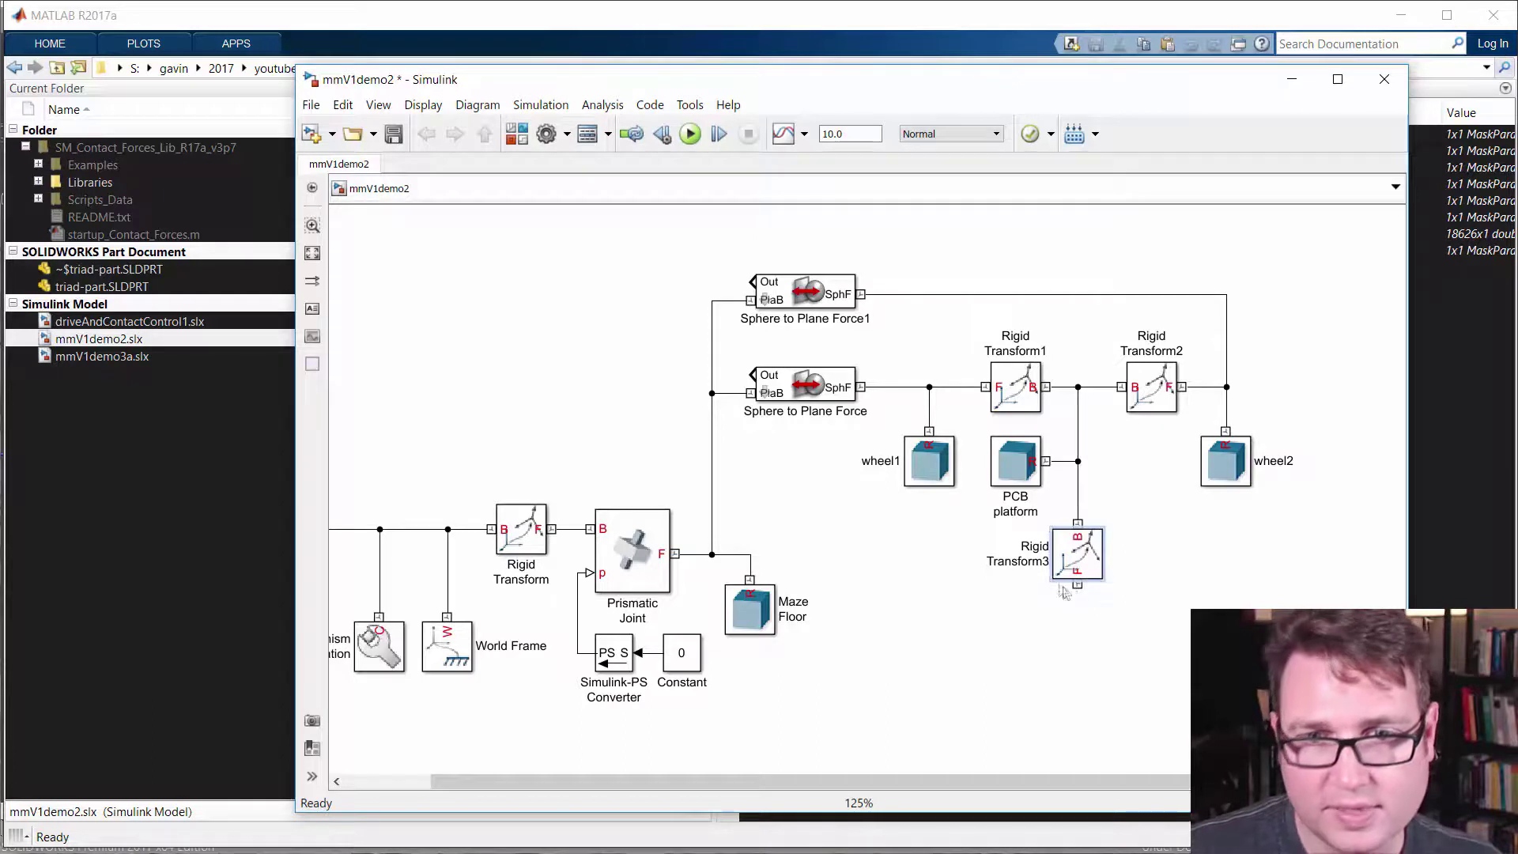
{"action": "left_click", "coordinate": [1018, 673]}
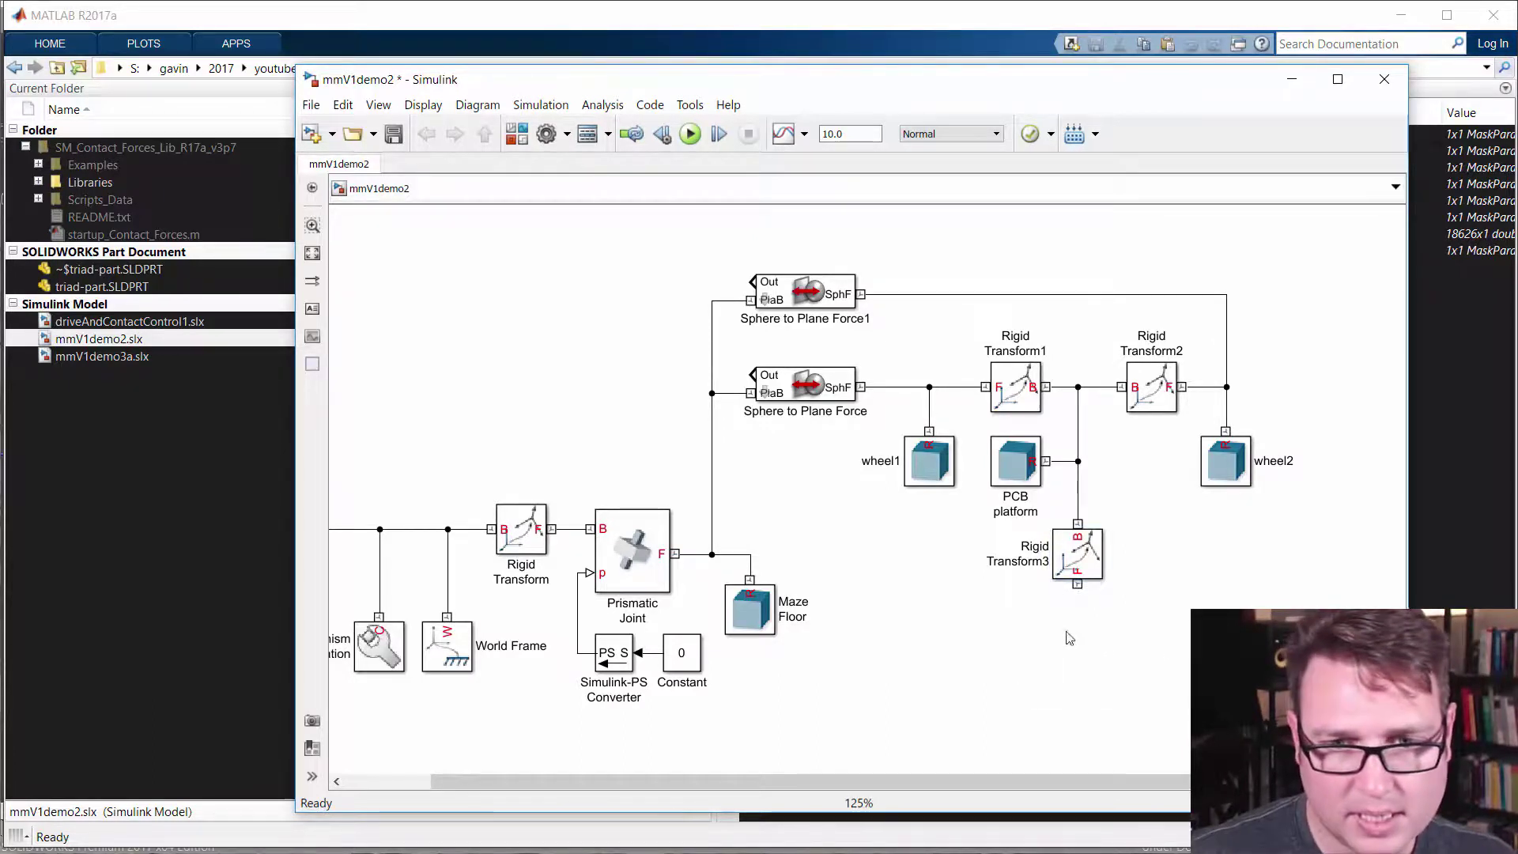
Add a Solid block aligned beneath Rigid Transform3.
{"action": "type", "text": "soli"}
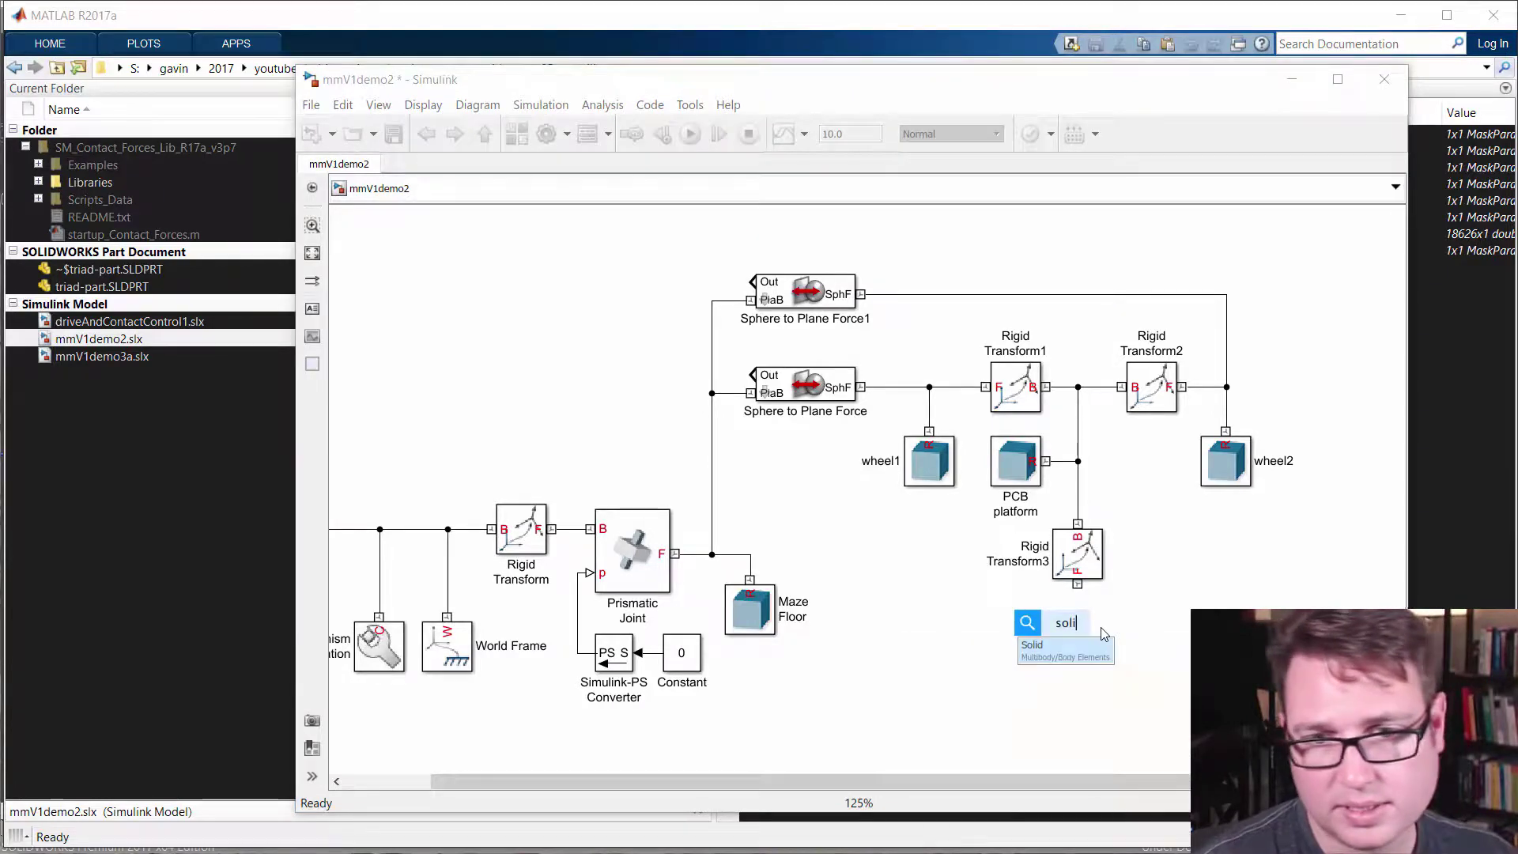
{"action": "key", "text": "Return"}
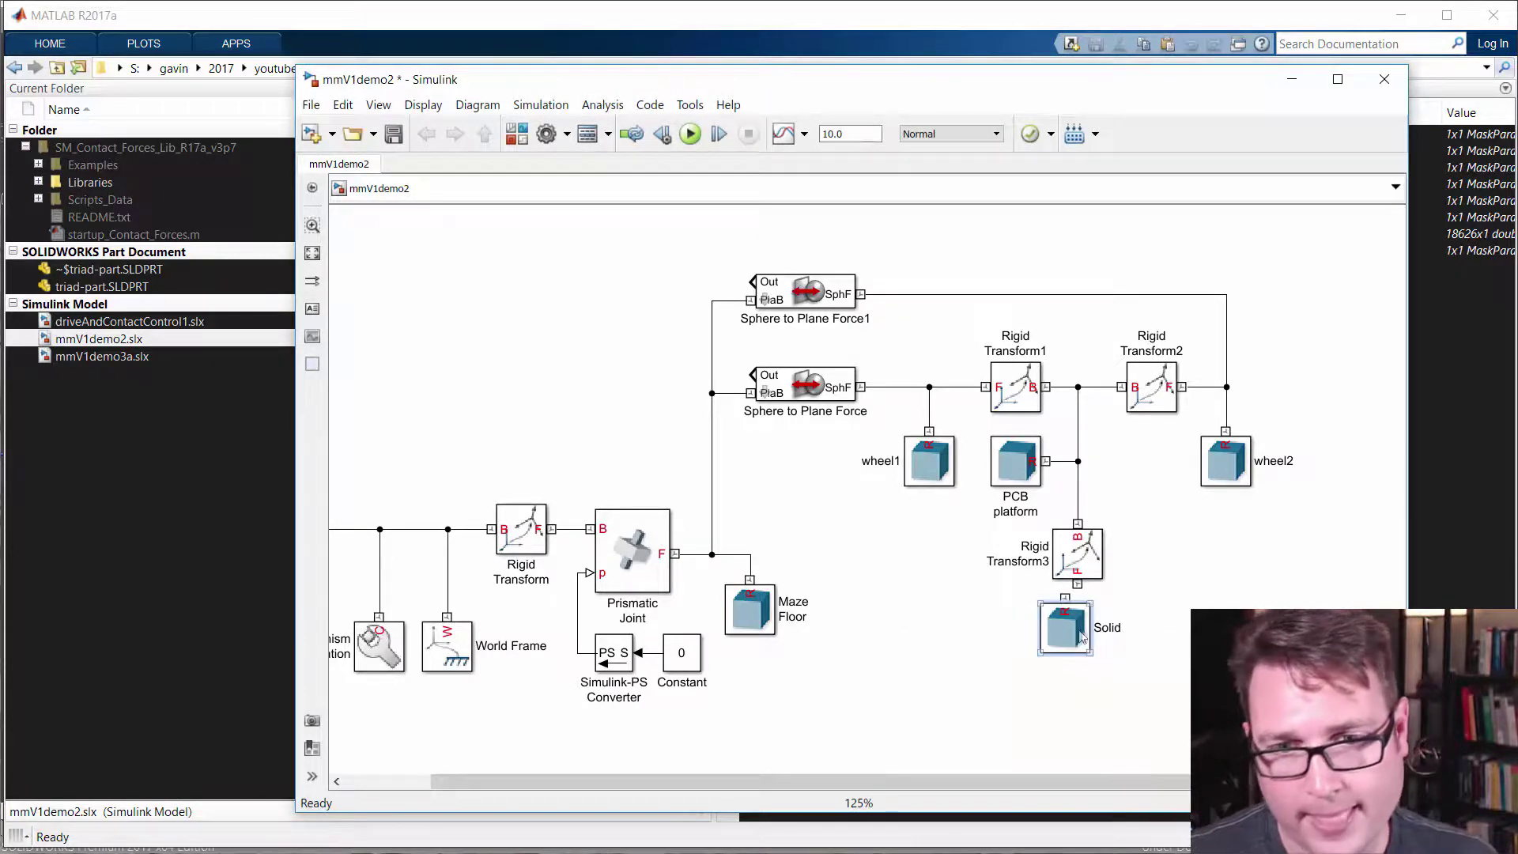
{"action": "left_click_drag", "start_coordinate": [1069, 639], "coordinate": [1081, 659]}
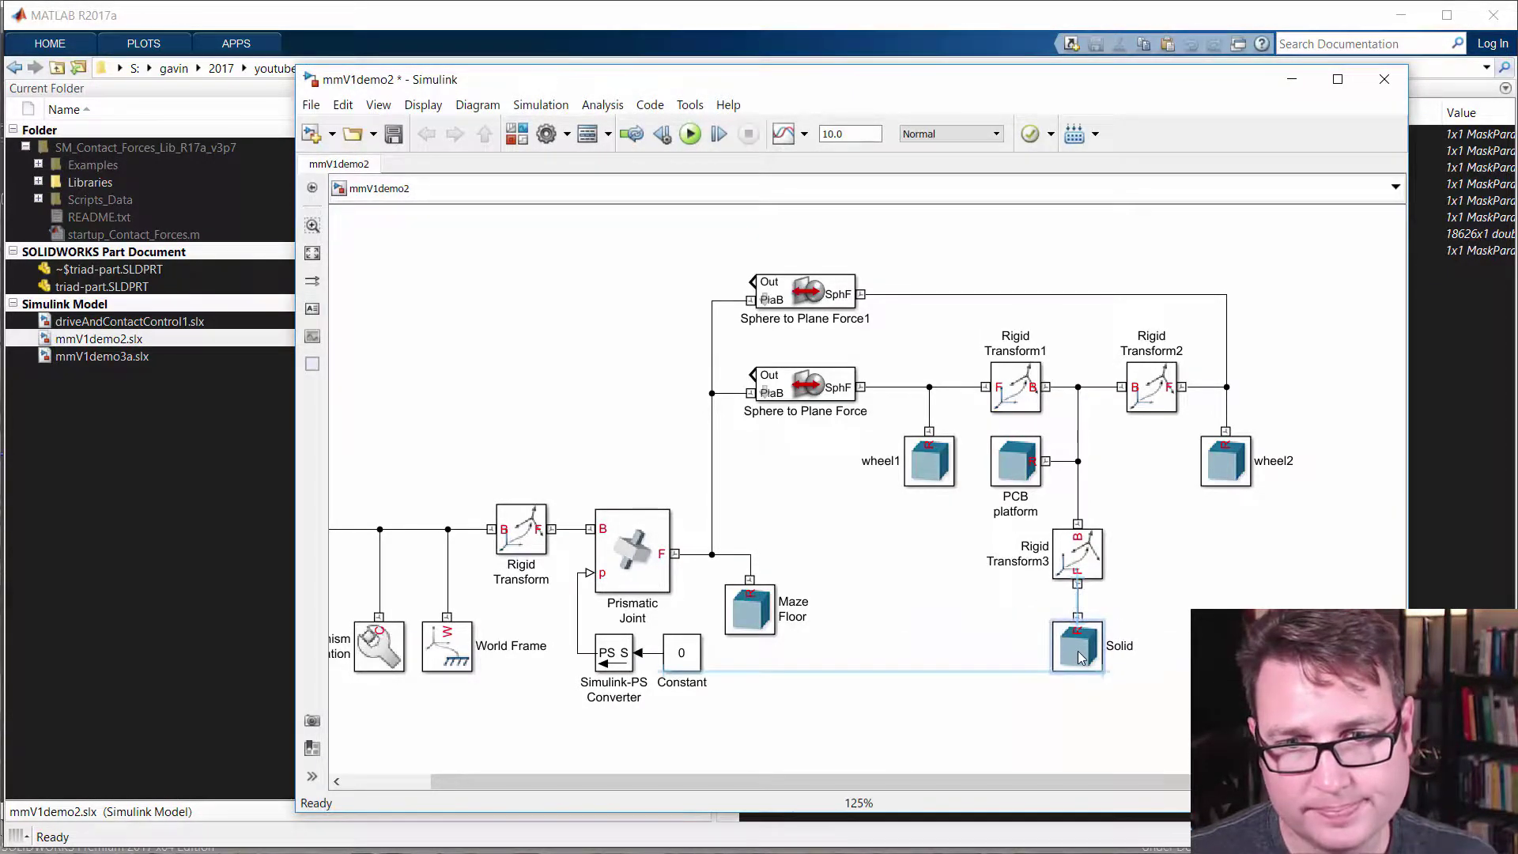
Name the Solid block 'rear stabilizer' and bring up Rigid Transform3's block parameters.
{"action": "double_click", "coordinate": [1125, 647]}
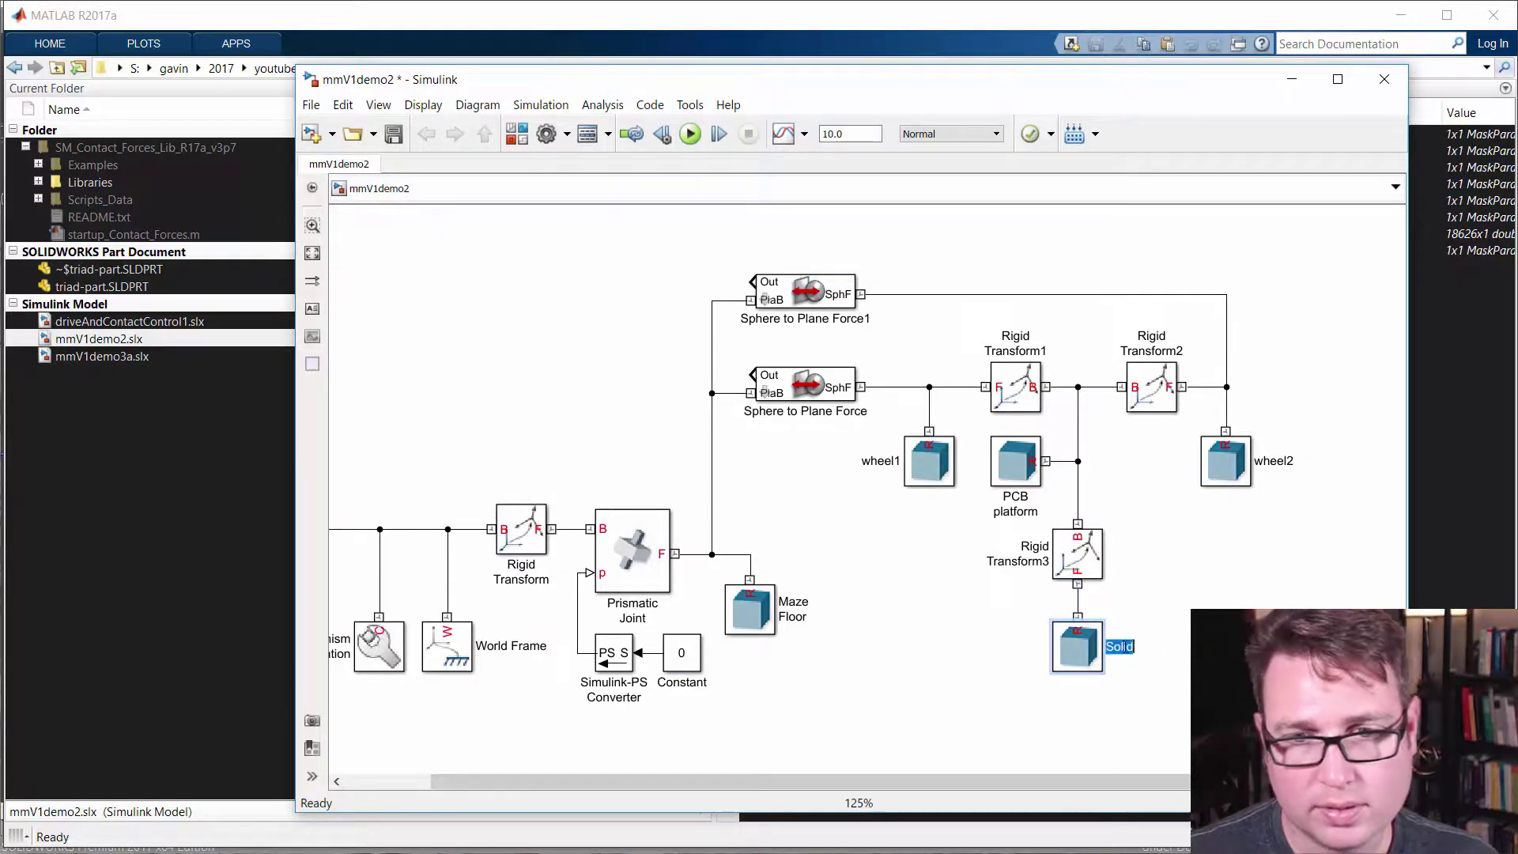
{"action": "type", "text": "rear"}
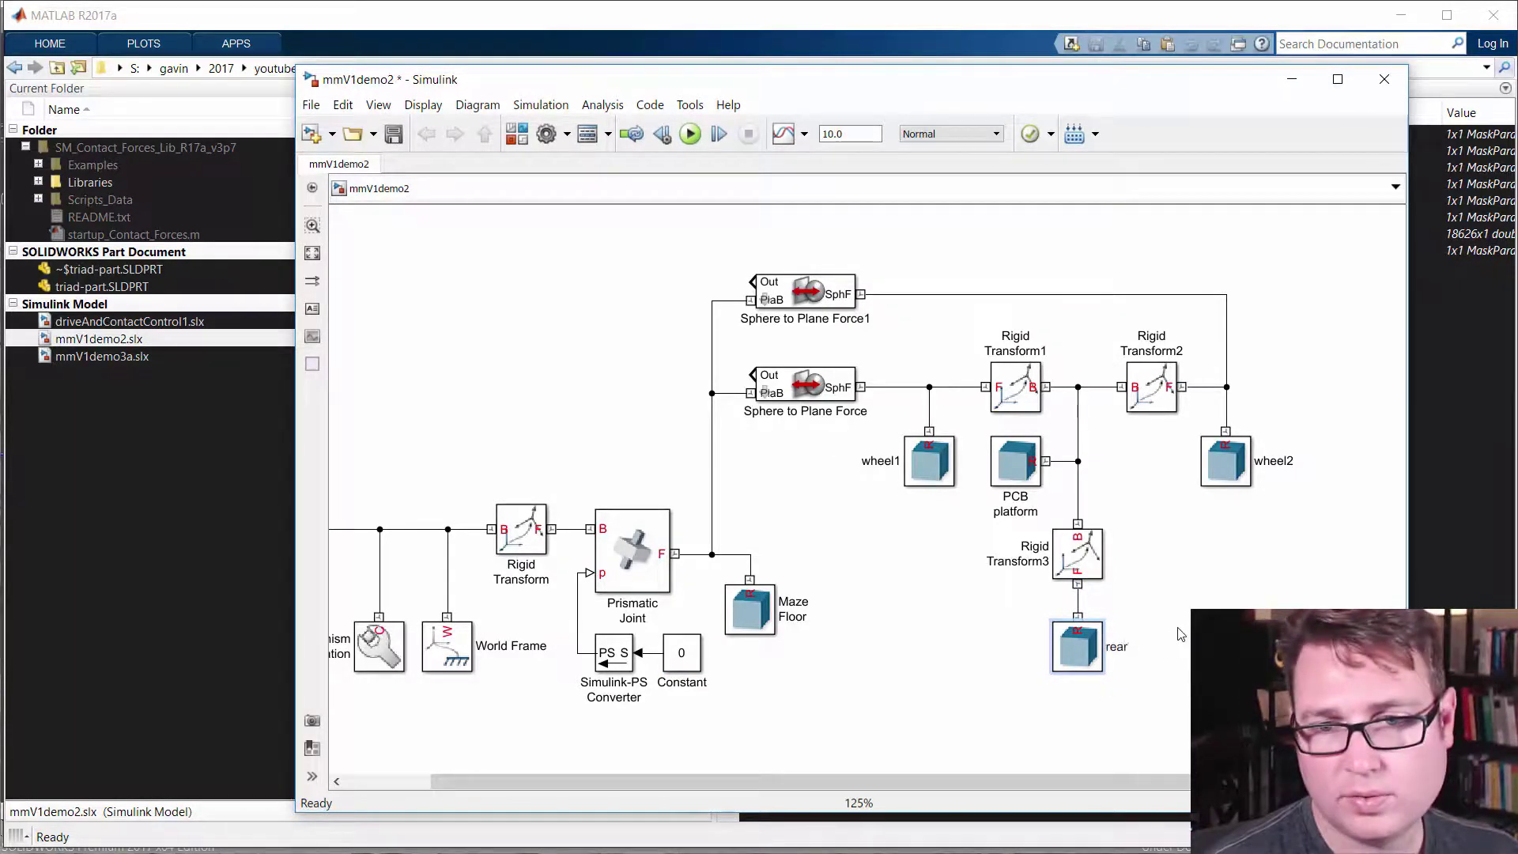
{"action": "type", "text": " stabilizer"}
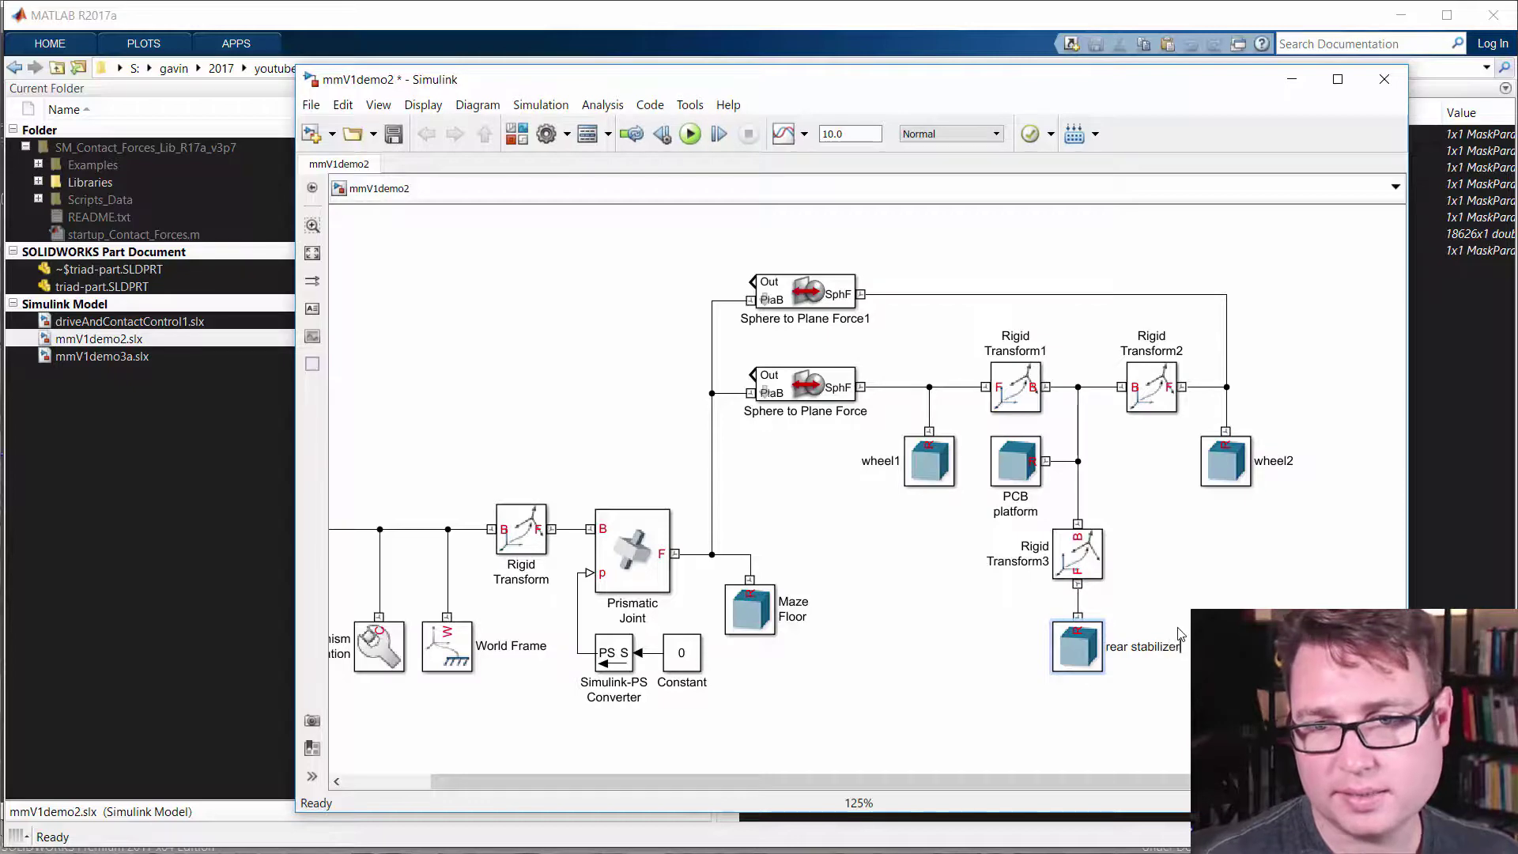
{"action": "left_click", "coordinate": [1128, 627]}
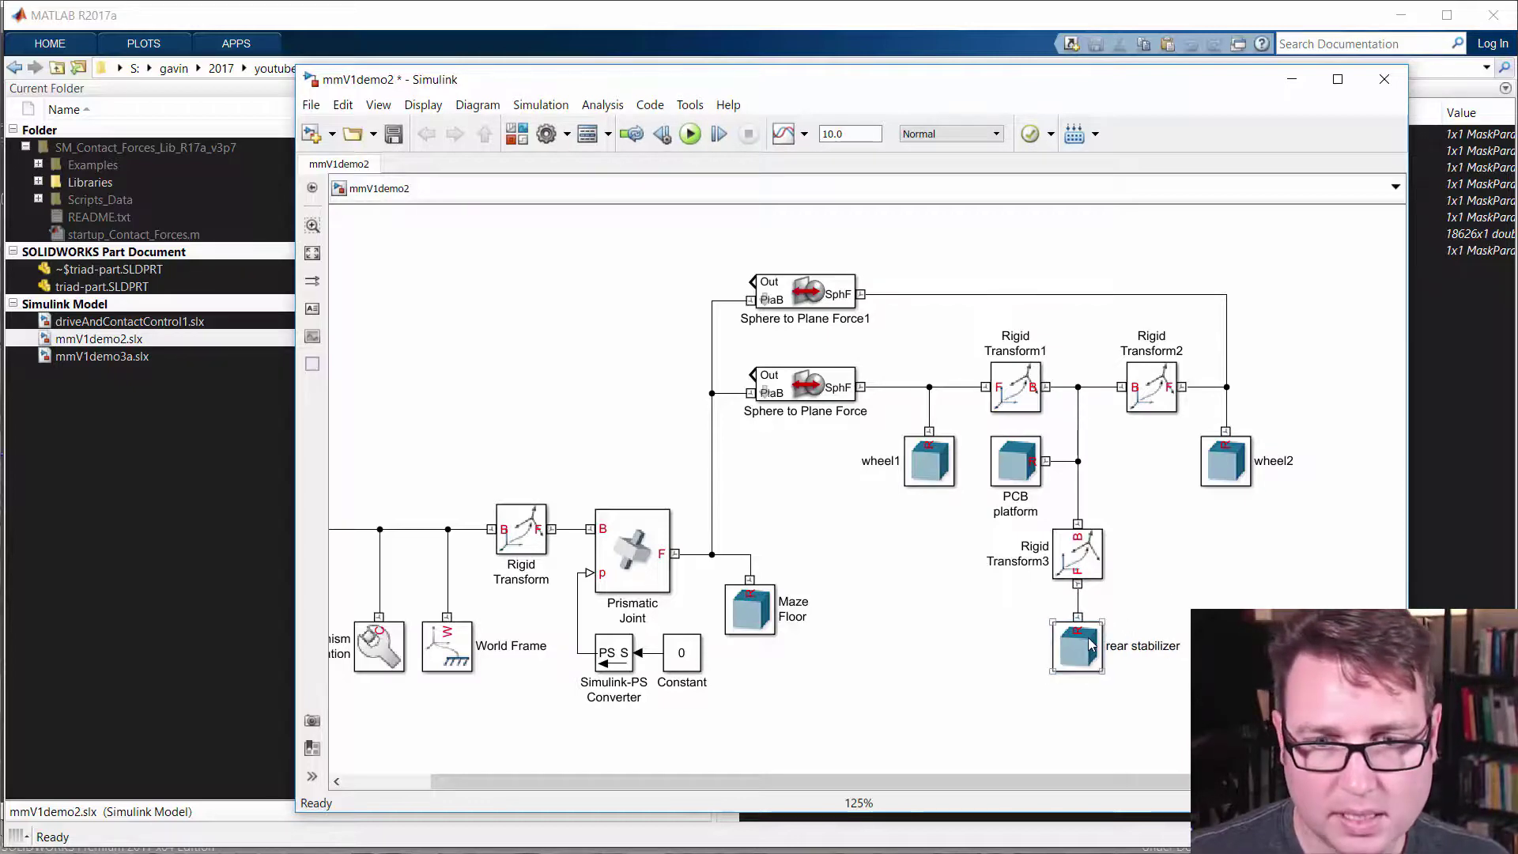
{"action": "left_click", "coordinate": [1096, 560]}
{"action": "double_click", "coordinate": [1095, 560]}
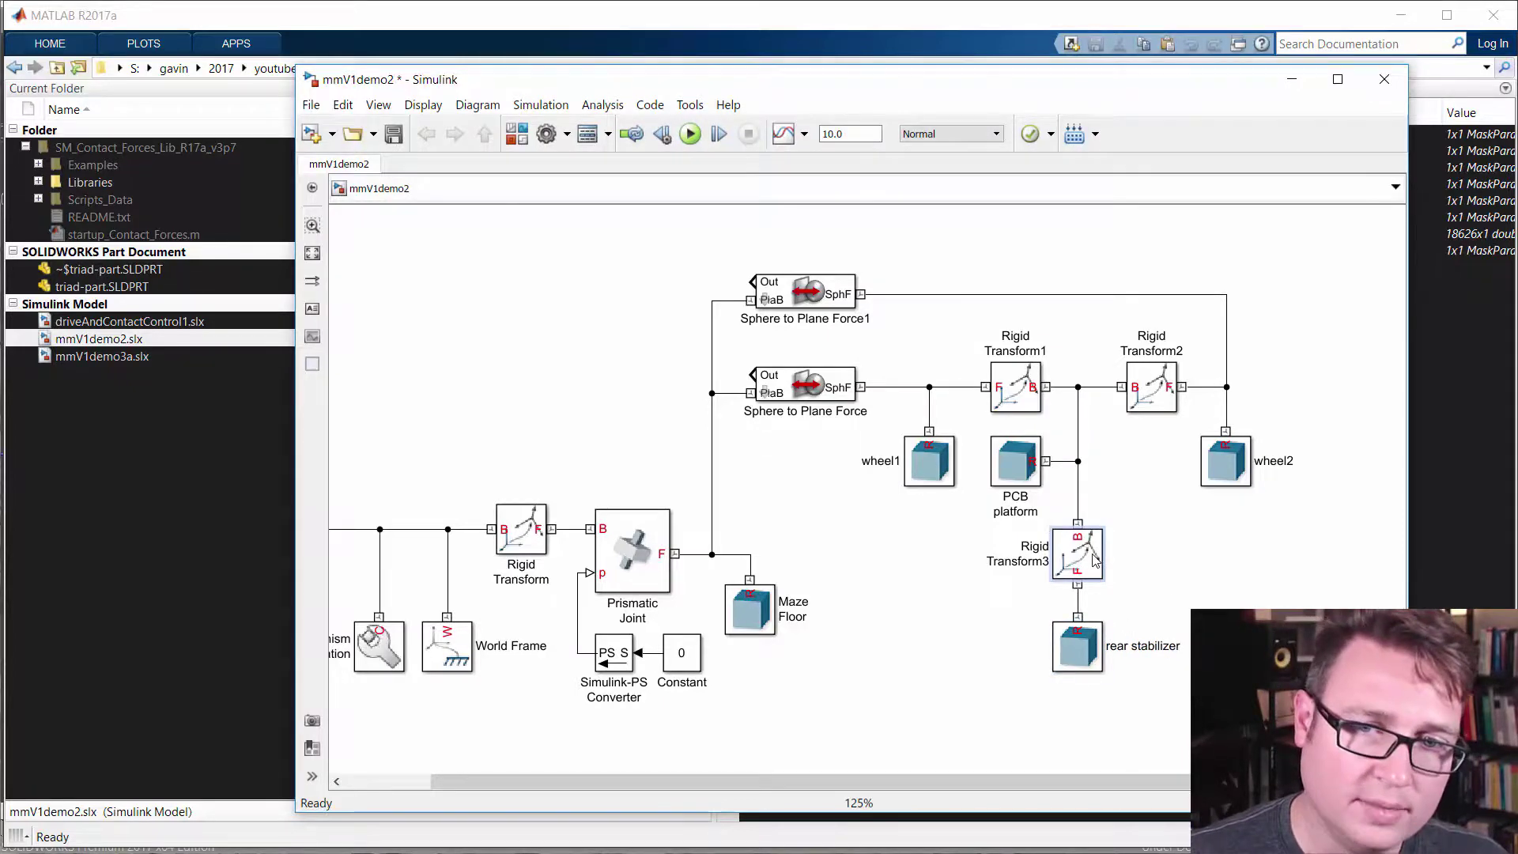
Close Rigid Transform3's settings and review wheel1's cylinder (16 mm radius, 7 mm length), cancelling unchanged.
{"action": "left_click", "coordinate": [931, 493]}
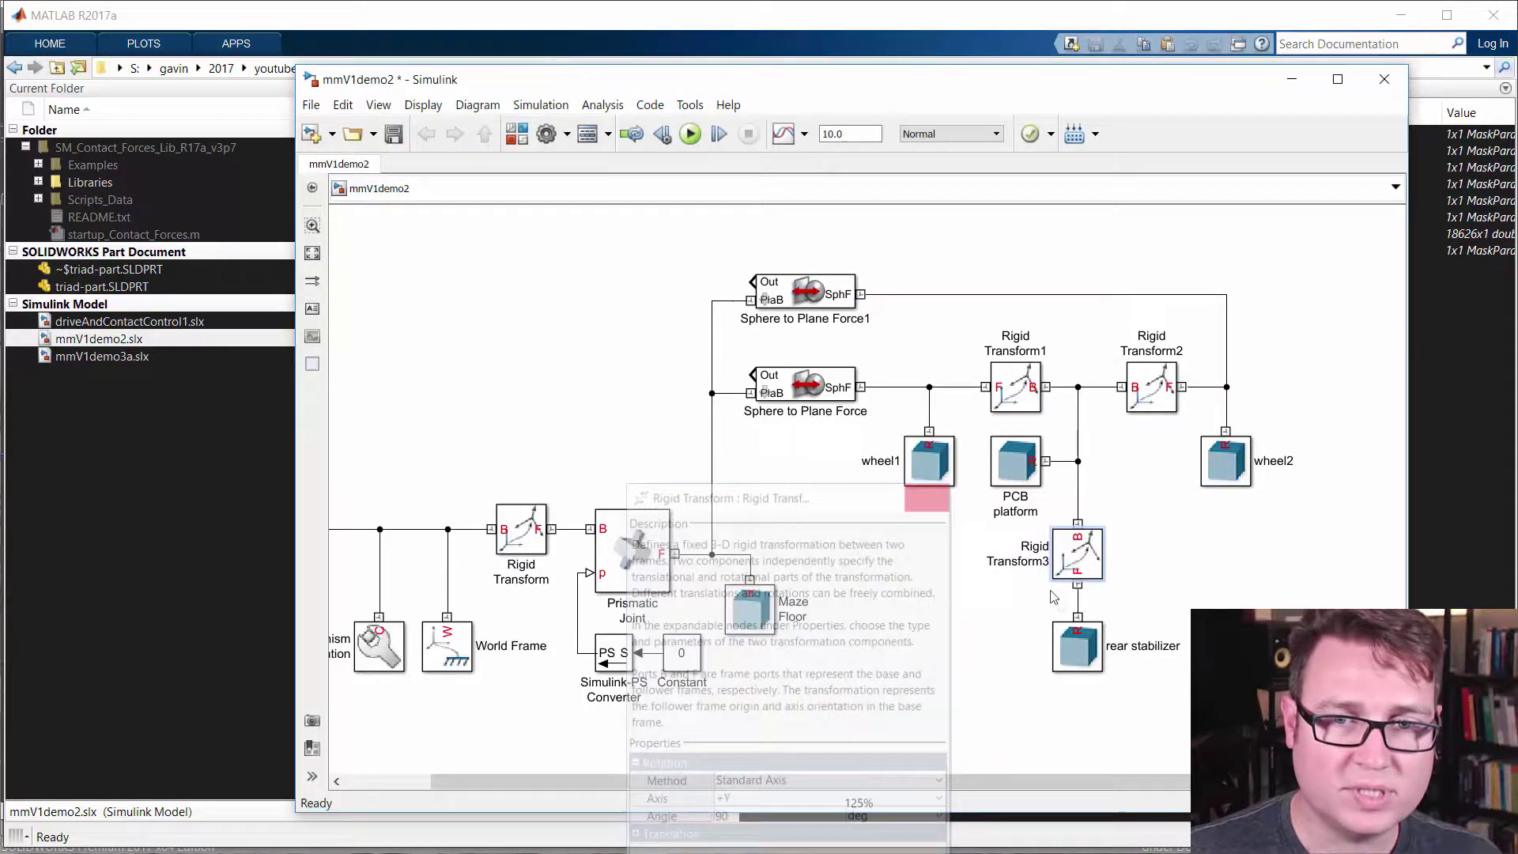
{"action": "left_click", "coordinate": [1075, 661]}
{"action": "double_click", "coordinate": [926, 457]}
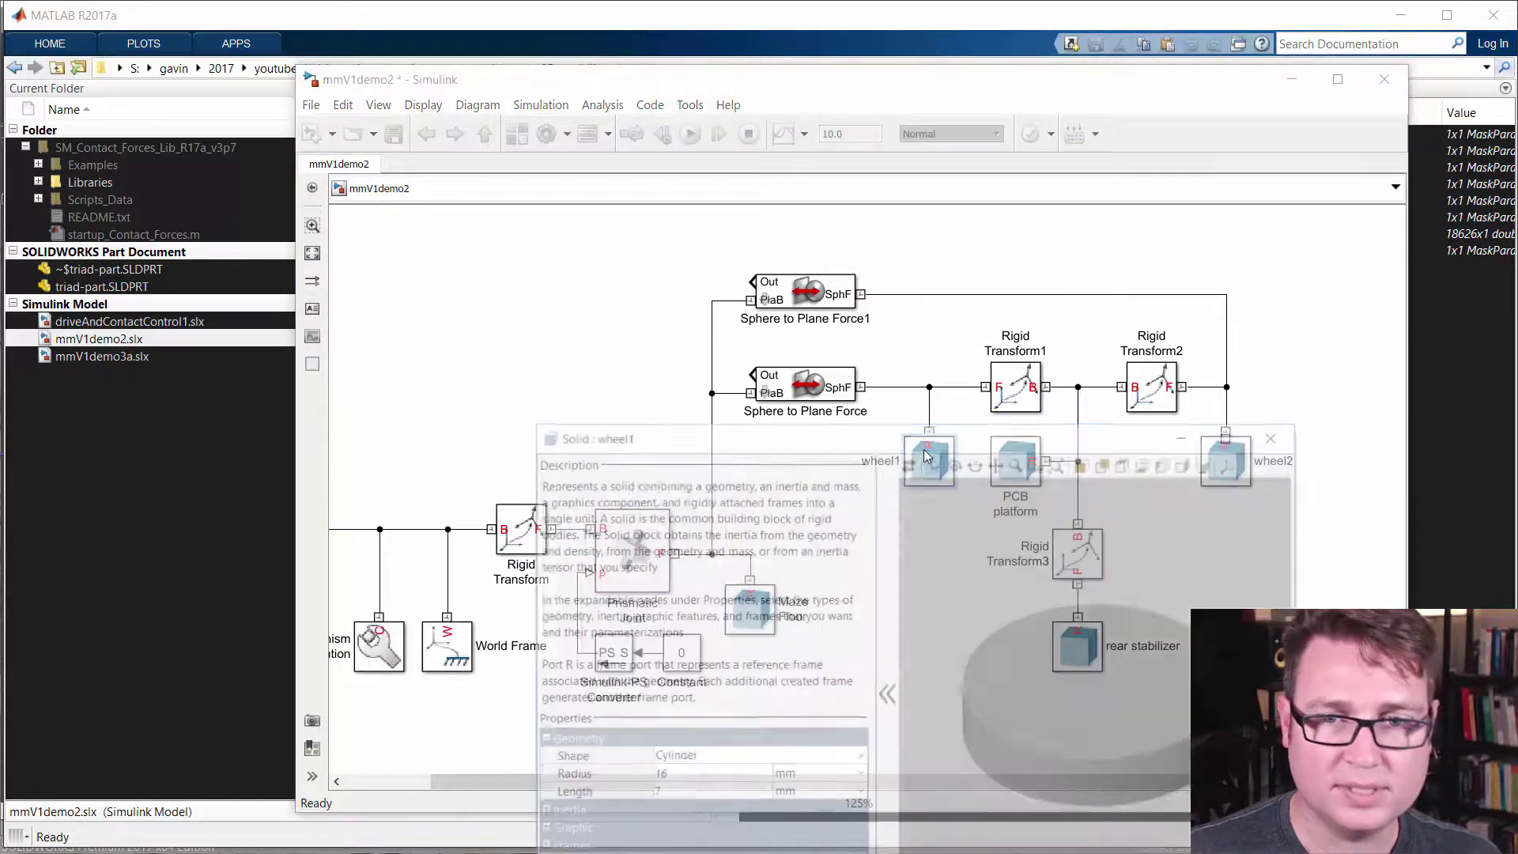
{"action": "left_click_drag", "start_coordinate": [920, 436], "coordinate": [824, 261]}
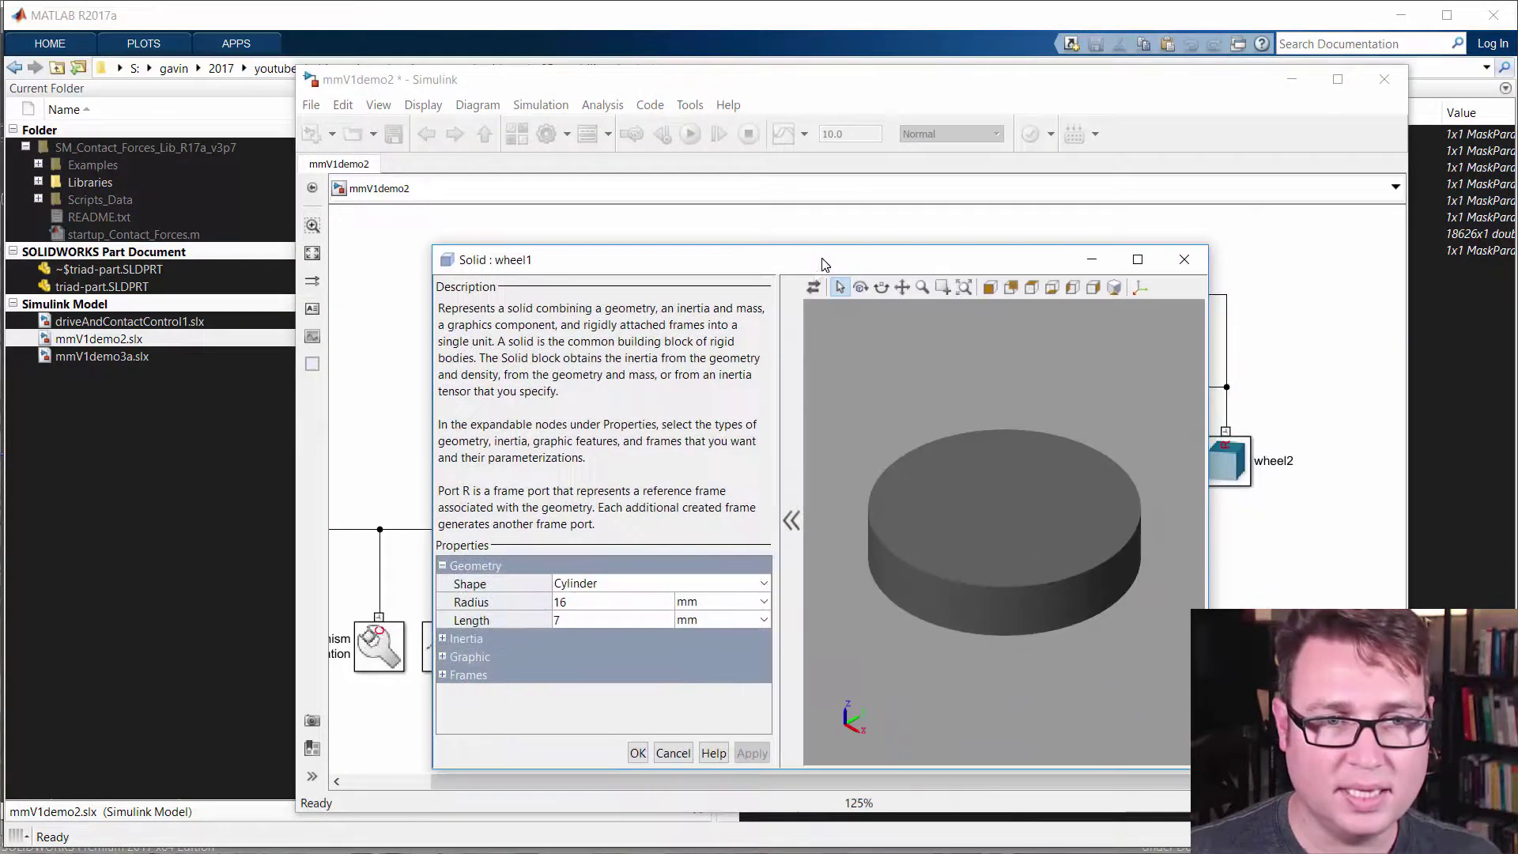
{"action": "left_click", "coordinate": [673, 753]}
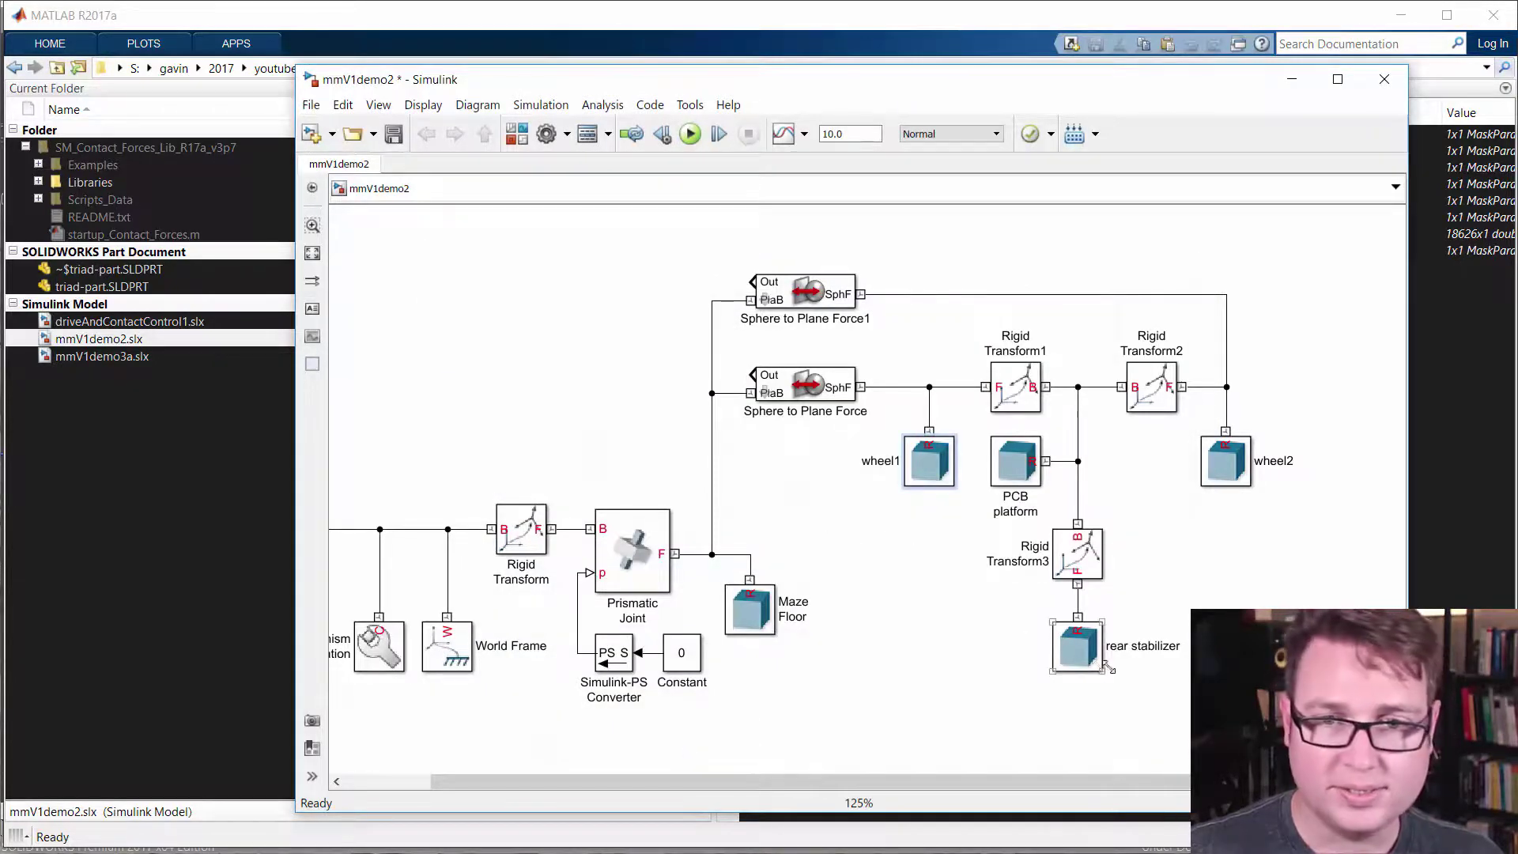
Change the rear stabilizer's geometry shape to Sphere with radius 5 mm and apply it.
{"action": "left_click", "coordinate": [1082, 652]}
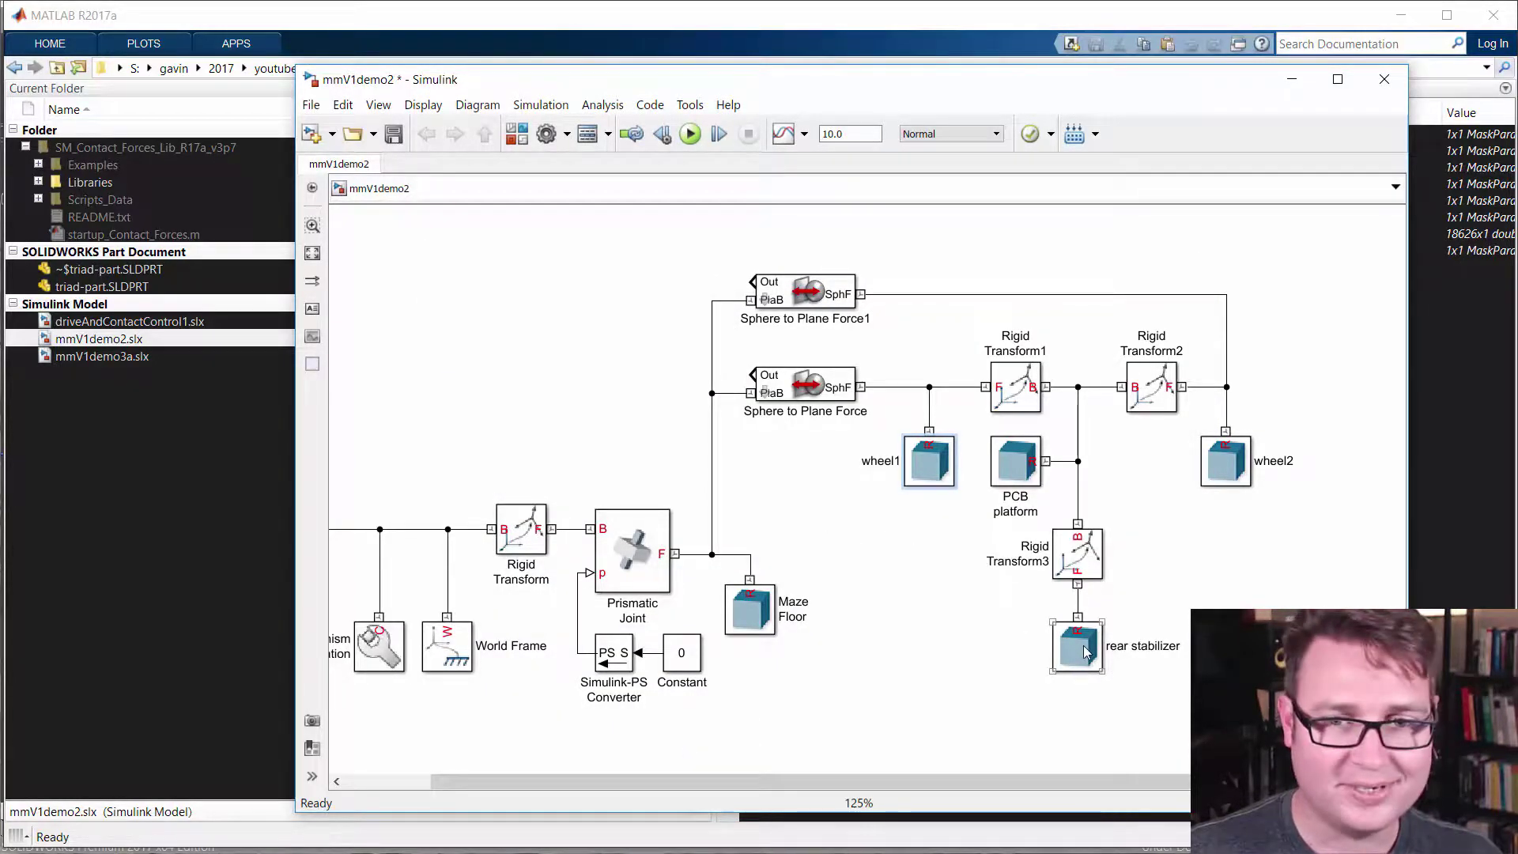
{"action": "double_click", "coordinate": [1085, 650]}
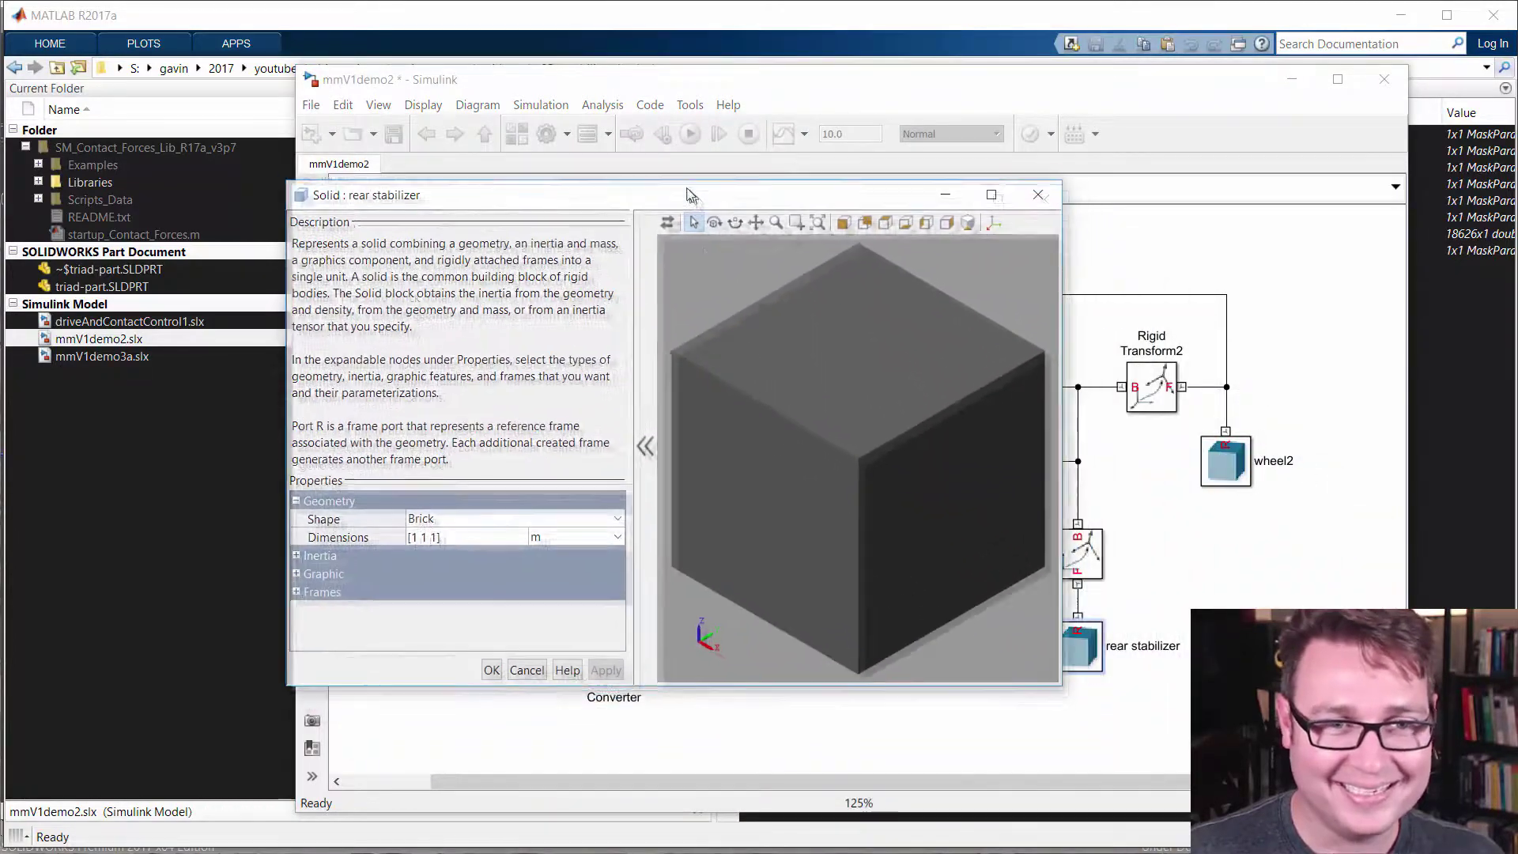
{"action": "left_click", "coordinate": [615, 520]}
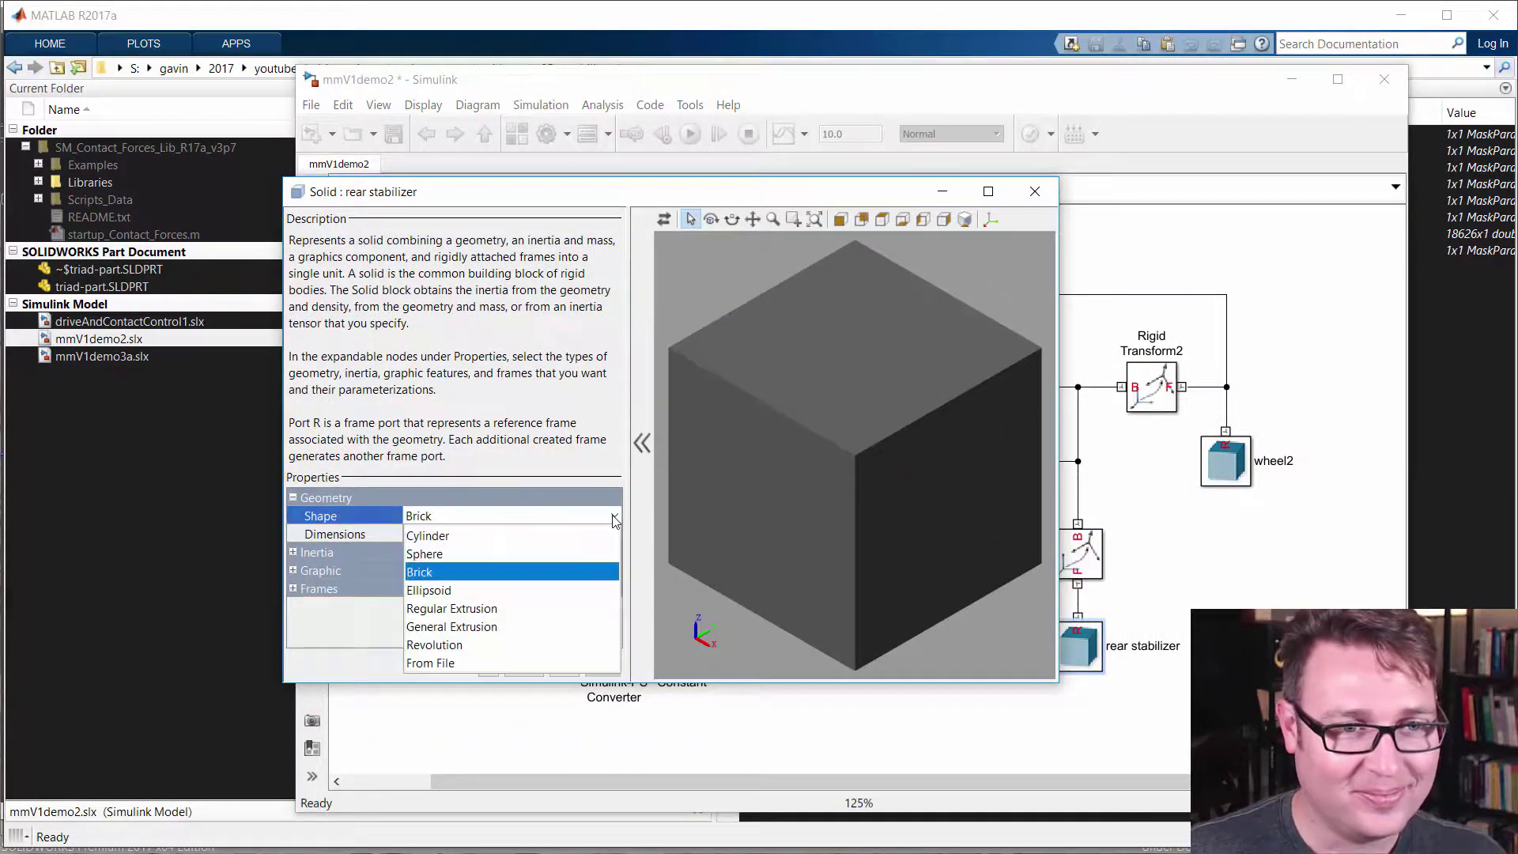
{"action": "left_click", "coordinate": [576, 553]}
{"action": "left_click", "coordinate": [508, 533]}
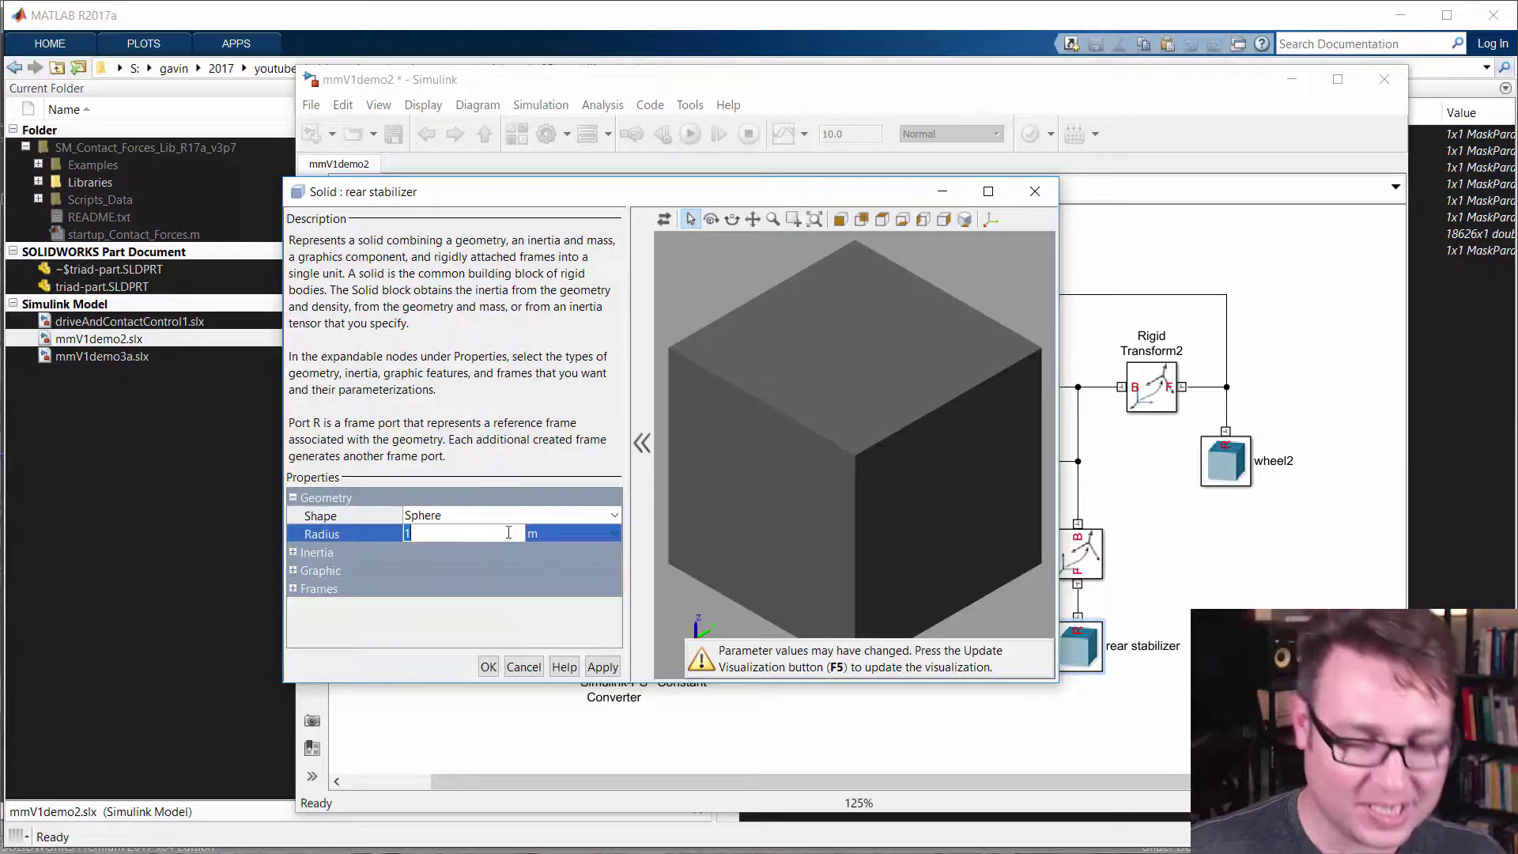
{"action": "type", "text": "5"}
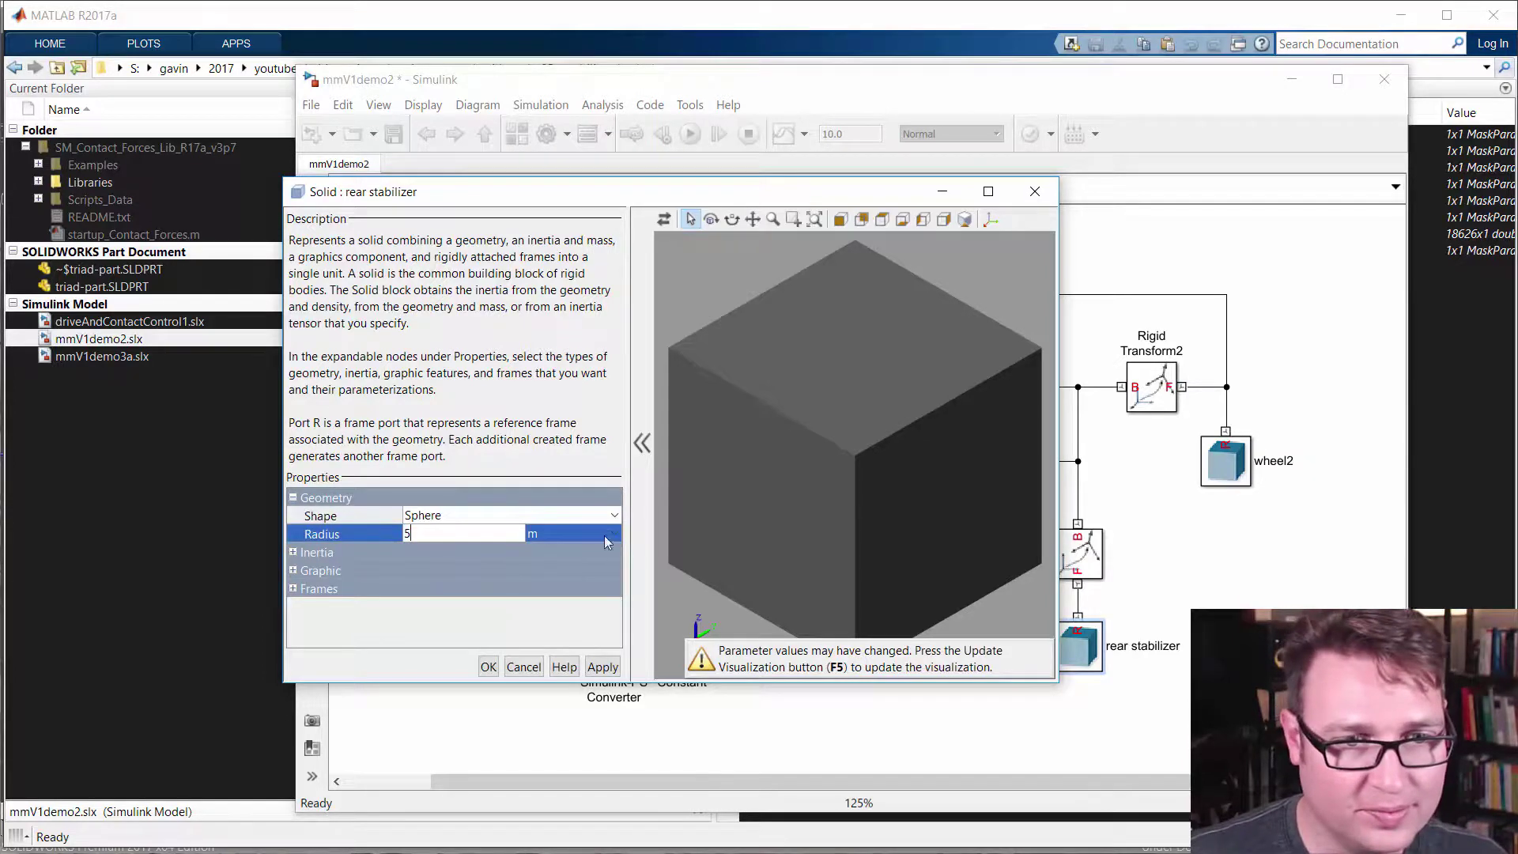
{"action": "left_click", "coordinate": [606, 535]}
{"action": "left_click", "coordinate": [614, 534]}
{"action": "left_click", "coordinate": [599, 592]}
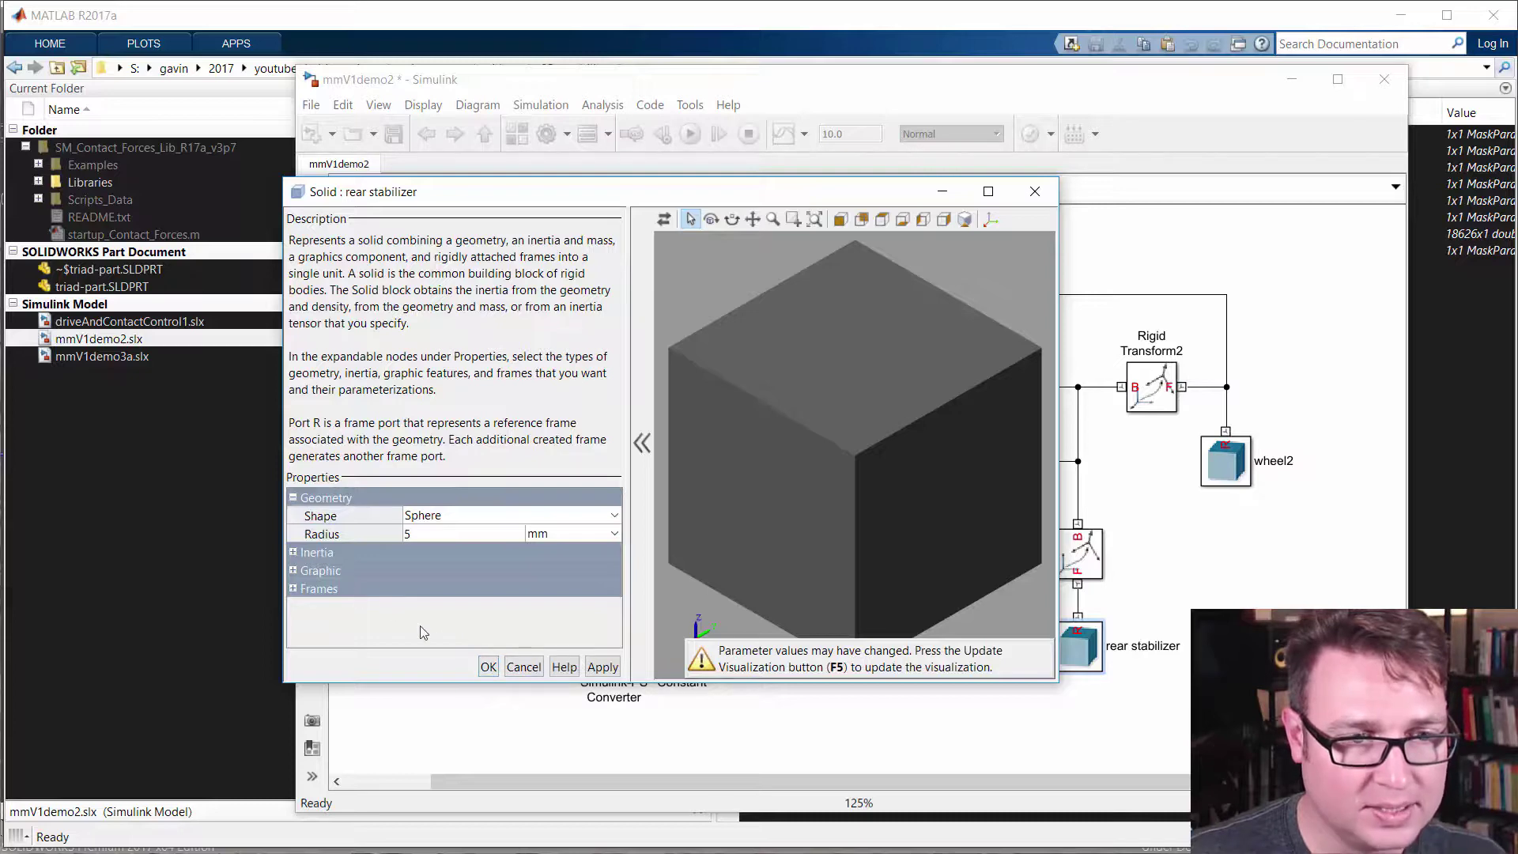
{"action": "left_click", "coordinate": [488, 668]}
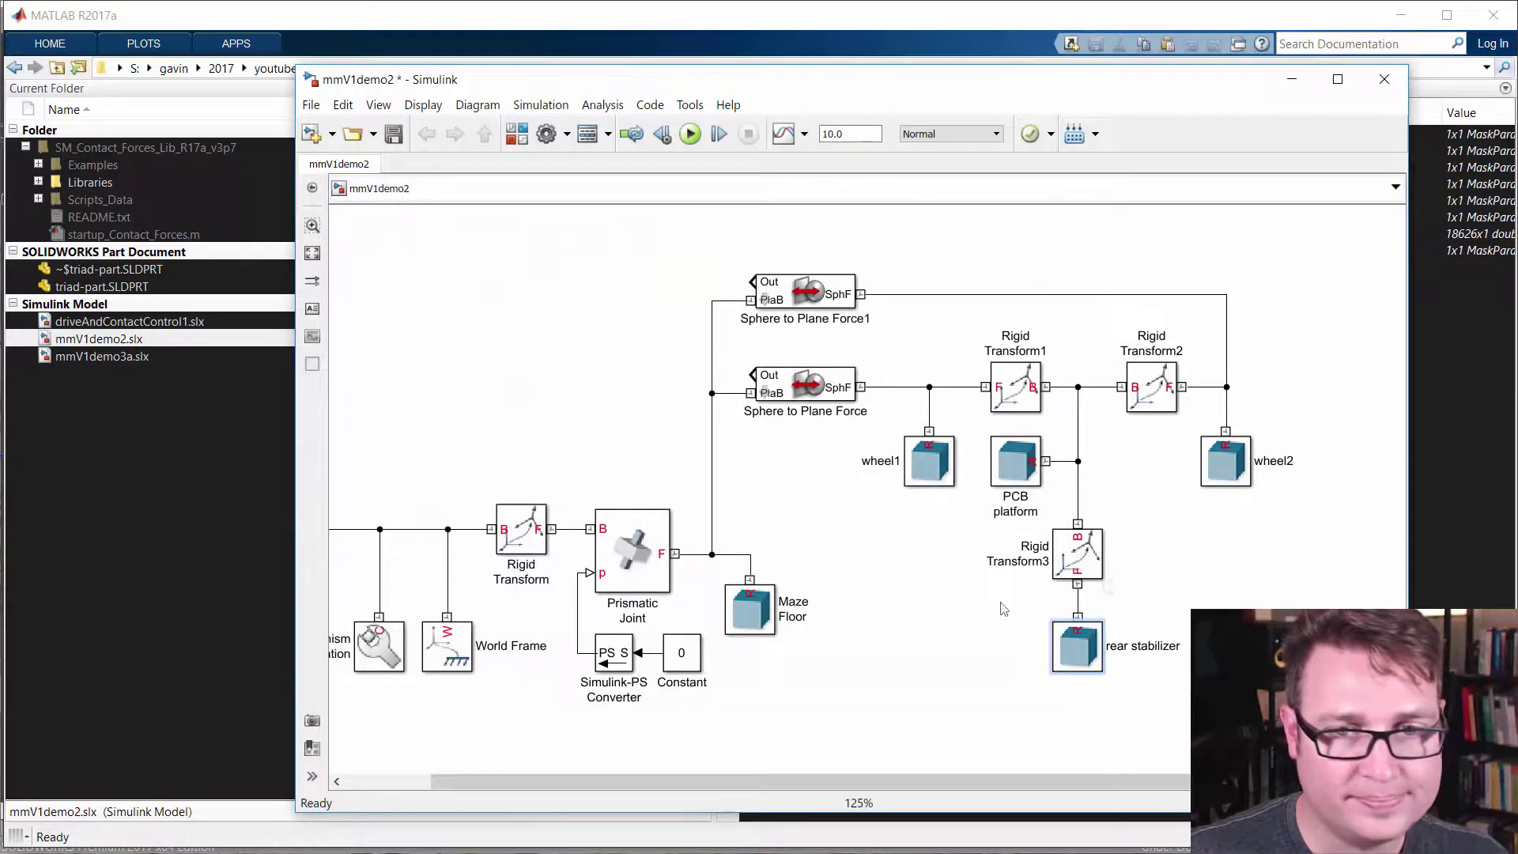
{"action": "left_click", "coordinate": [1228, 549]}
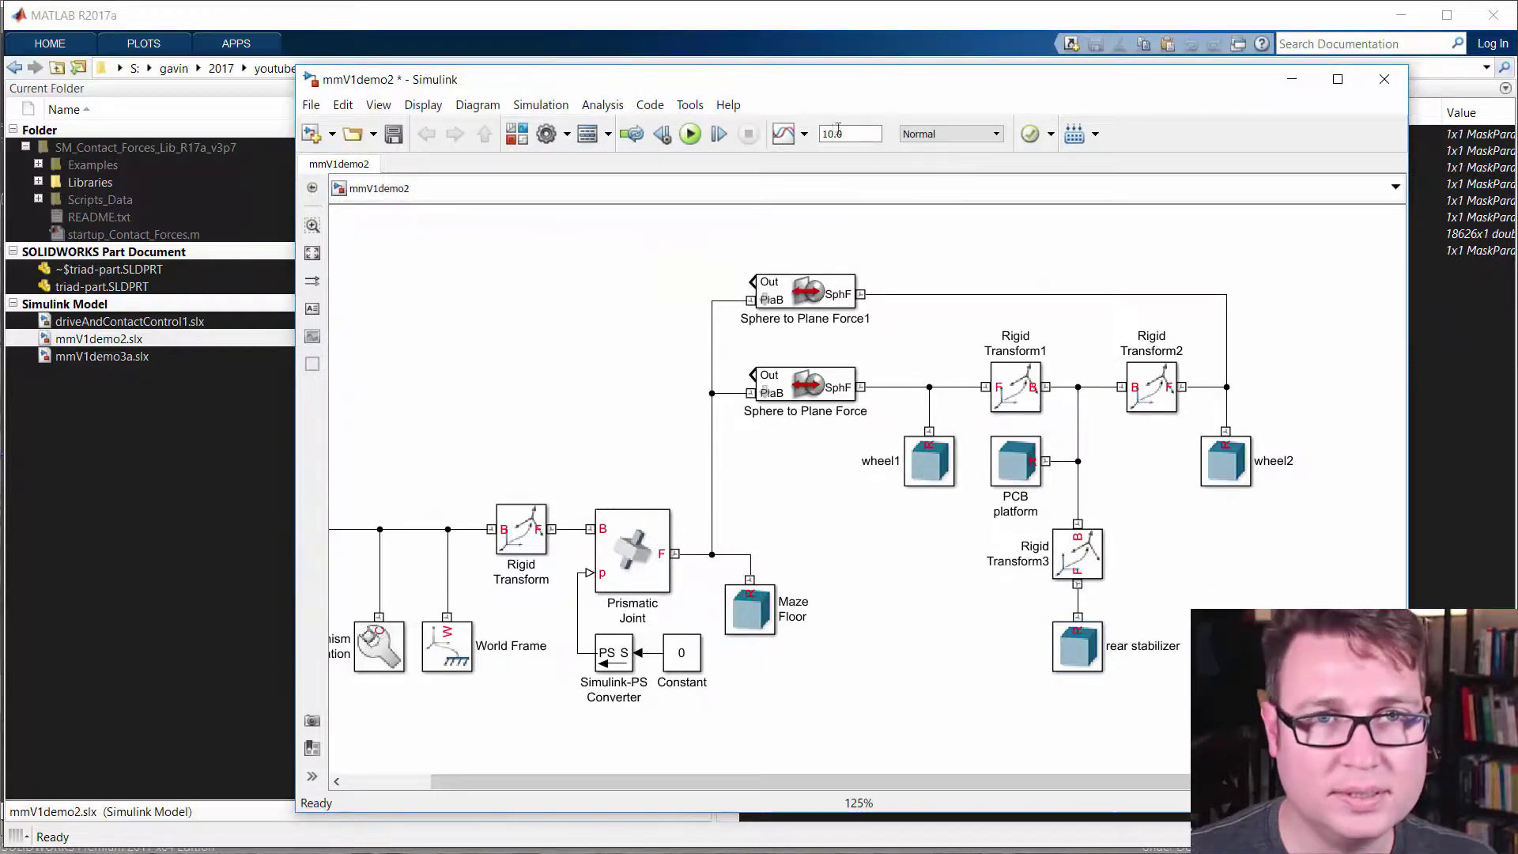
{"action": "left_click_drag", "start_coordinate": [810, 86], "coordinate": [642, 77]}
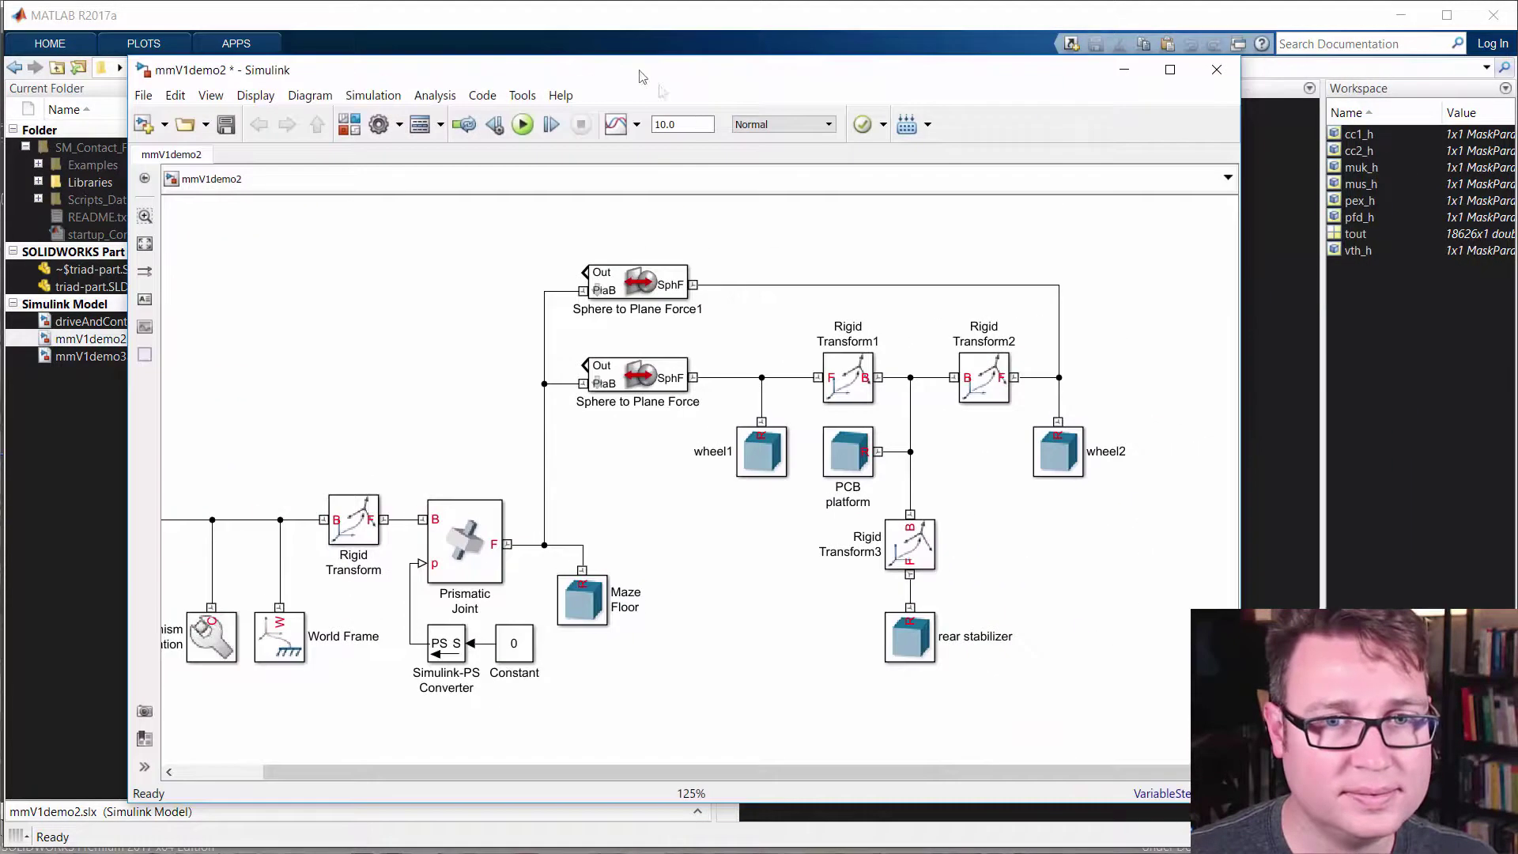
Set Rigid Transform3's rotation method to None and its Cartesian offset to [0 -50 0] mm.
{"action": "double_click", "coordinate": [911, 543]}
{"action": "left_click_drag", "start_coordinate": [662, 494], "coordinate": [588, 305]}
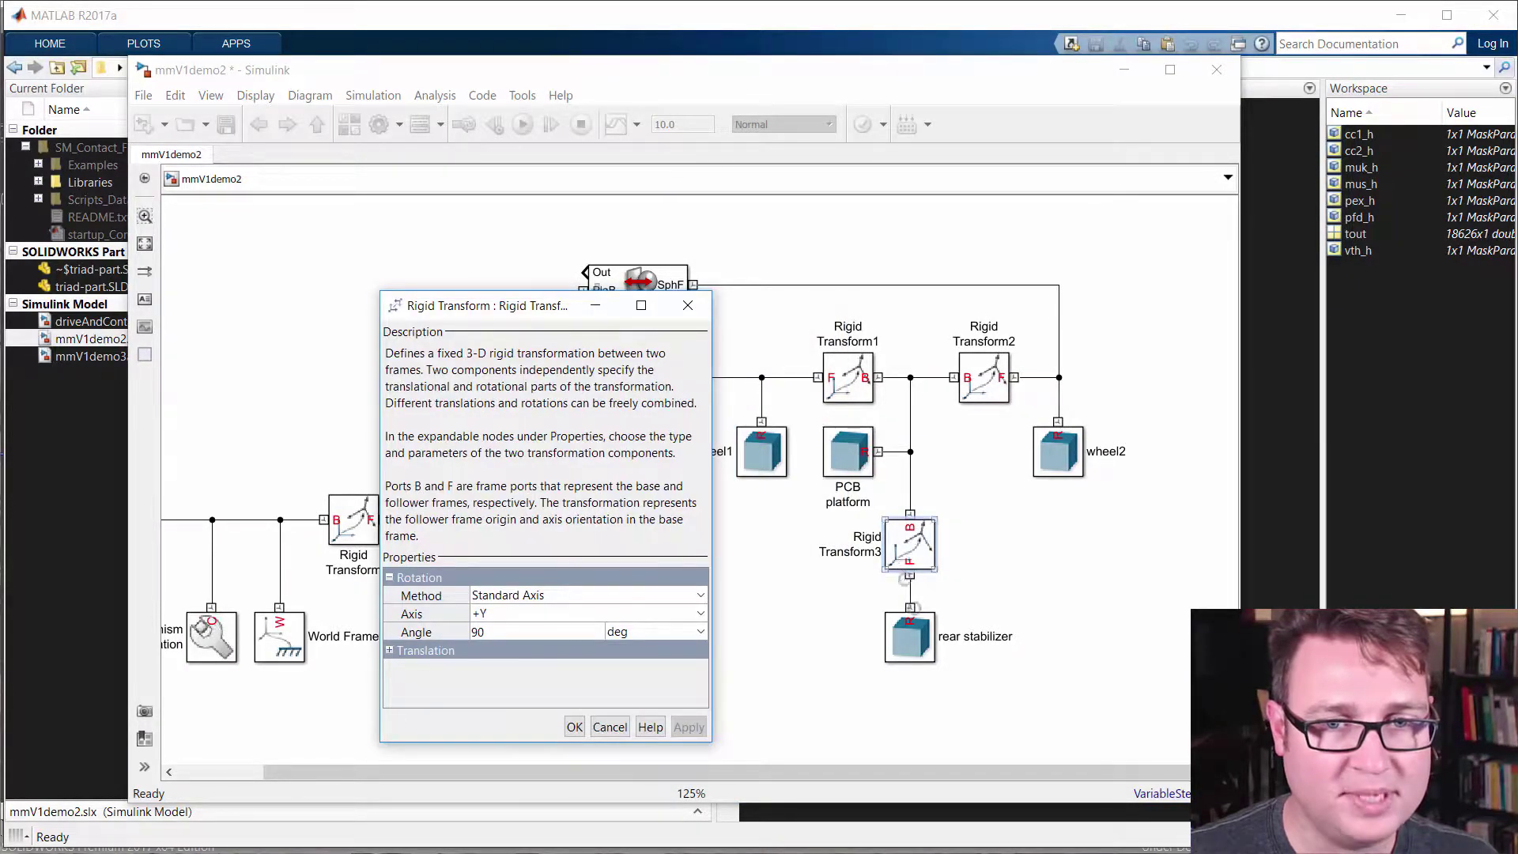
{"action": "left_click", "coordinate": [702, 596]}
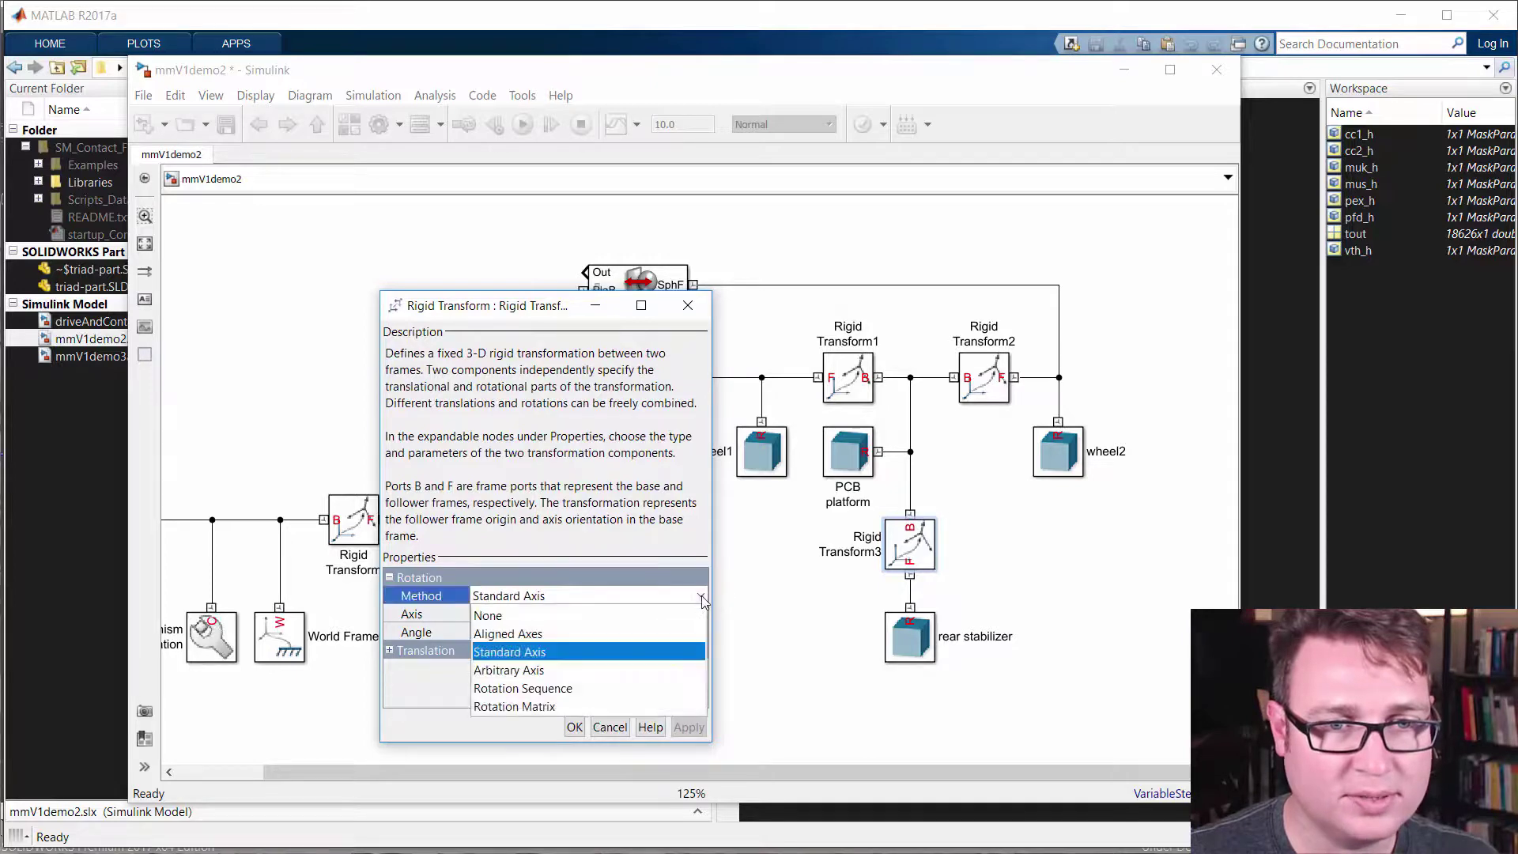
{"action": "left_click", "coordinate": [699, 616]}
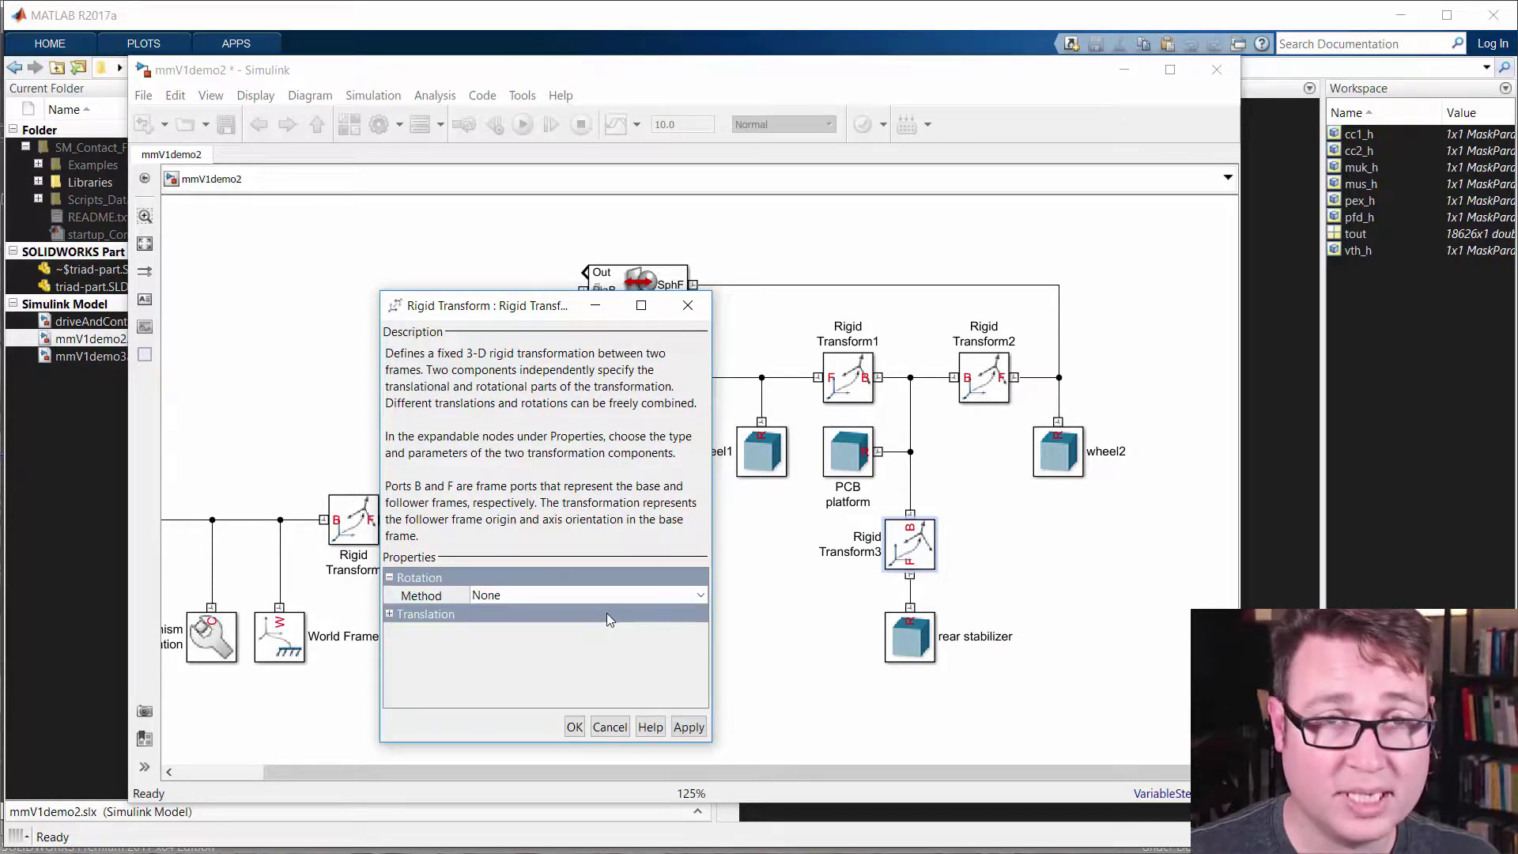
{"action": "left_click", "coordinate": [390, 614]}
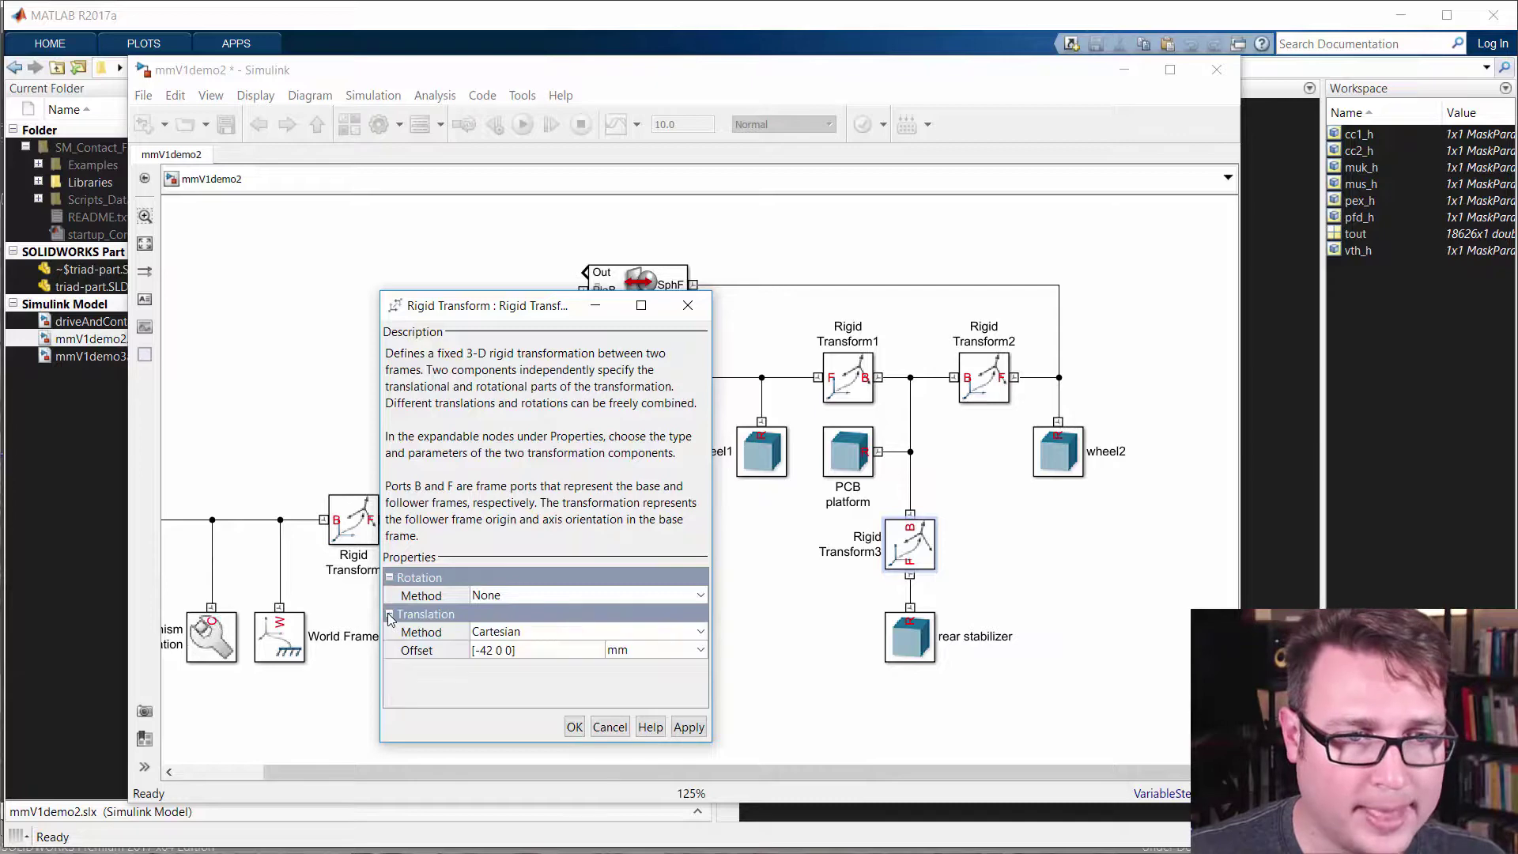
{"action": "left_click", "coordinate": [529, 650]}
{"action": "left_click", "coordinate": [484, 649]}
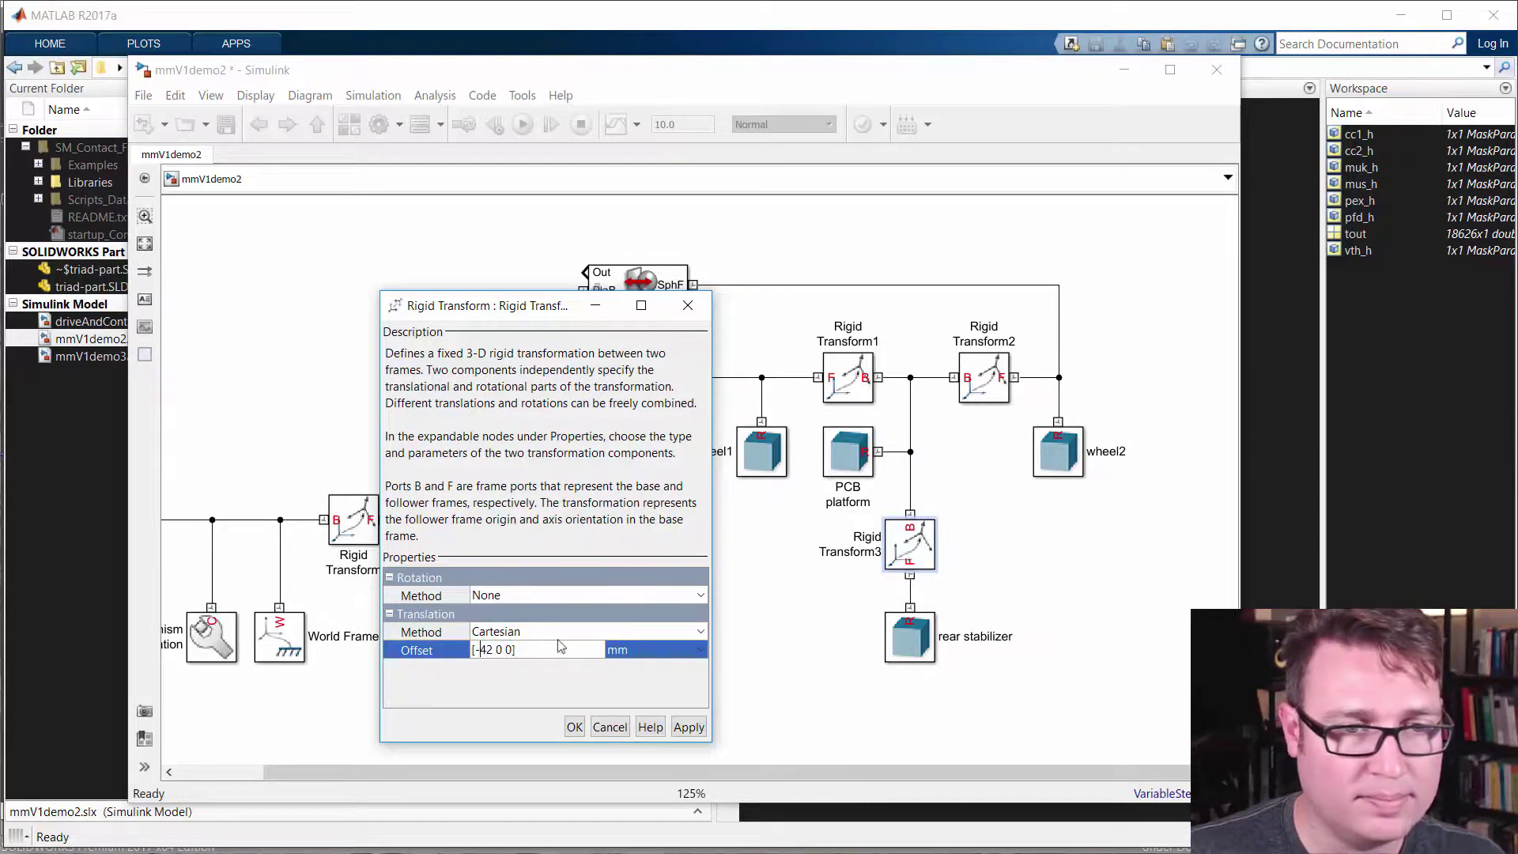
{"action": "key", "text": "shift+Right"}
{"action": "key", "text": "shift+Right"}
{"action": "key", "text": "shift+Right"}
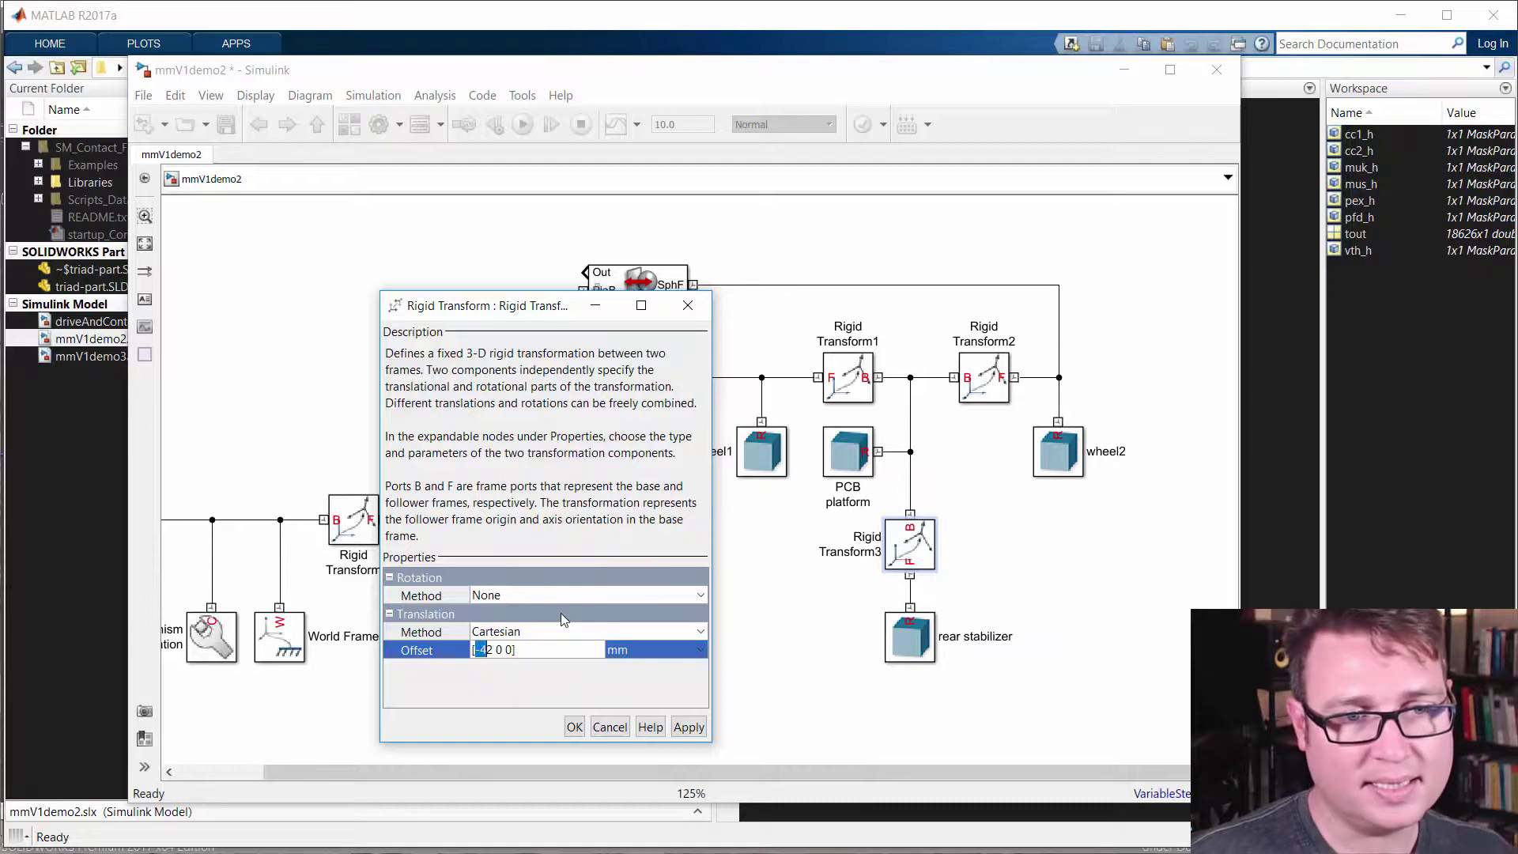
{"action": "type", "text": "0"}
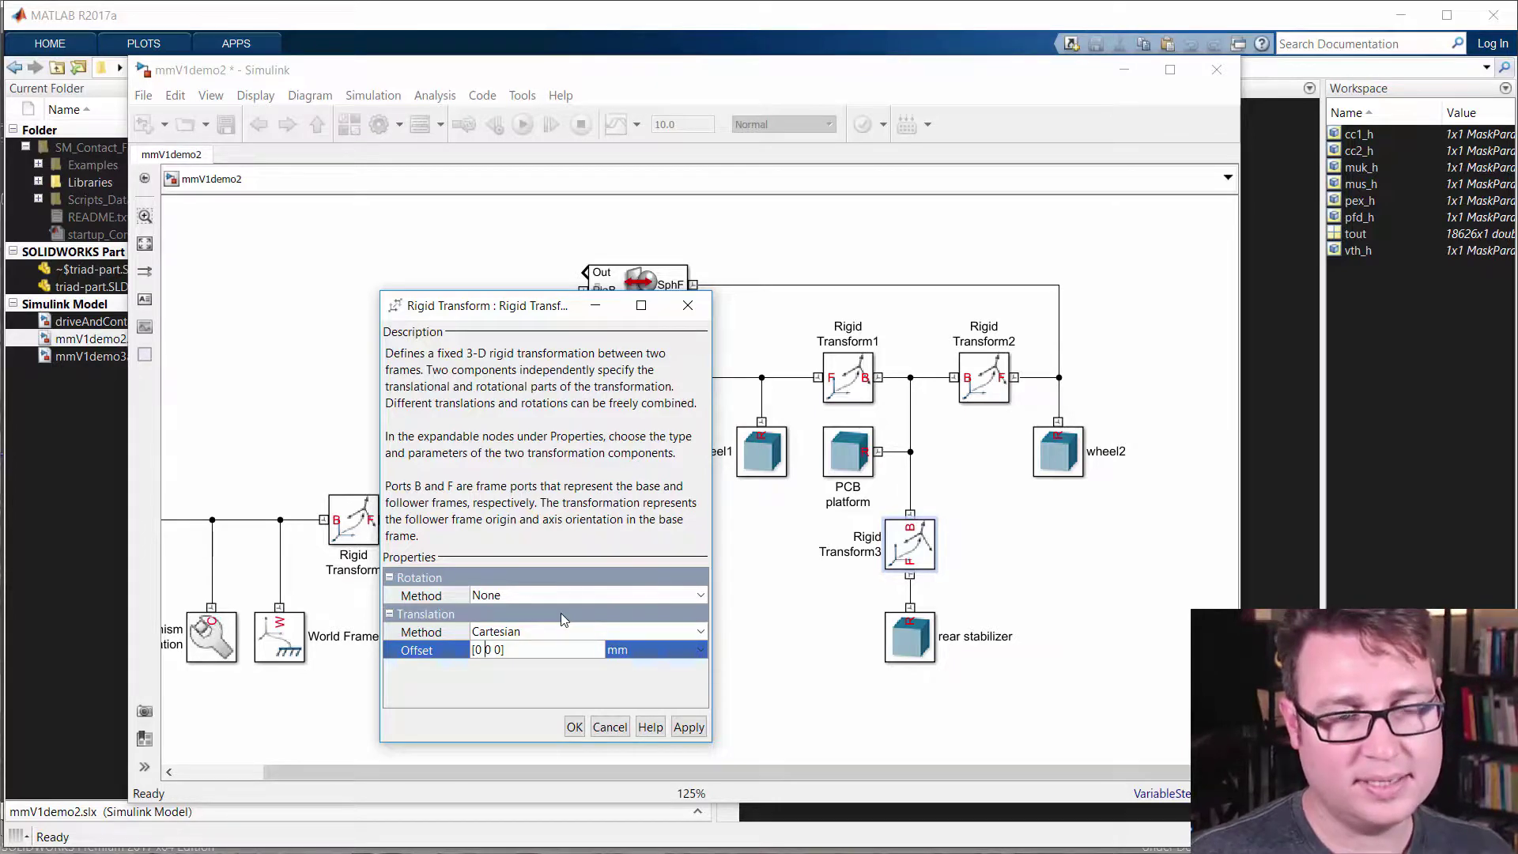
{"action": "key", "text": "shift+Right"}
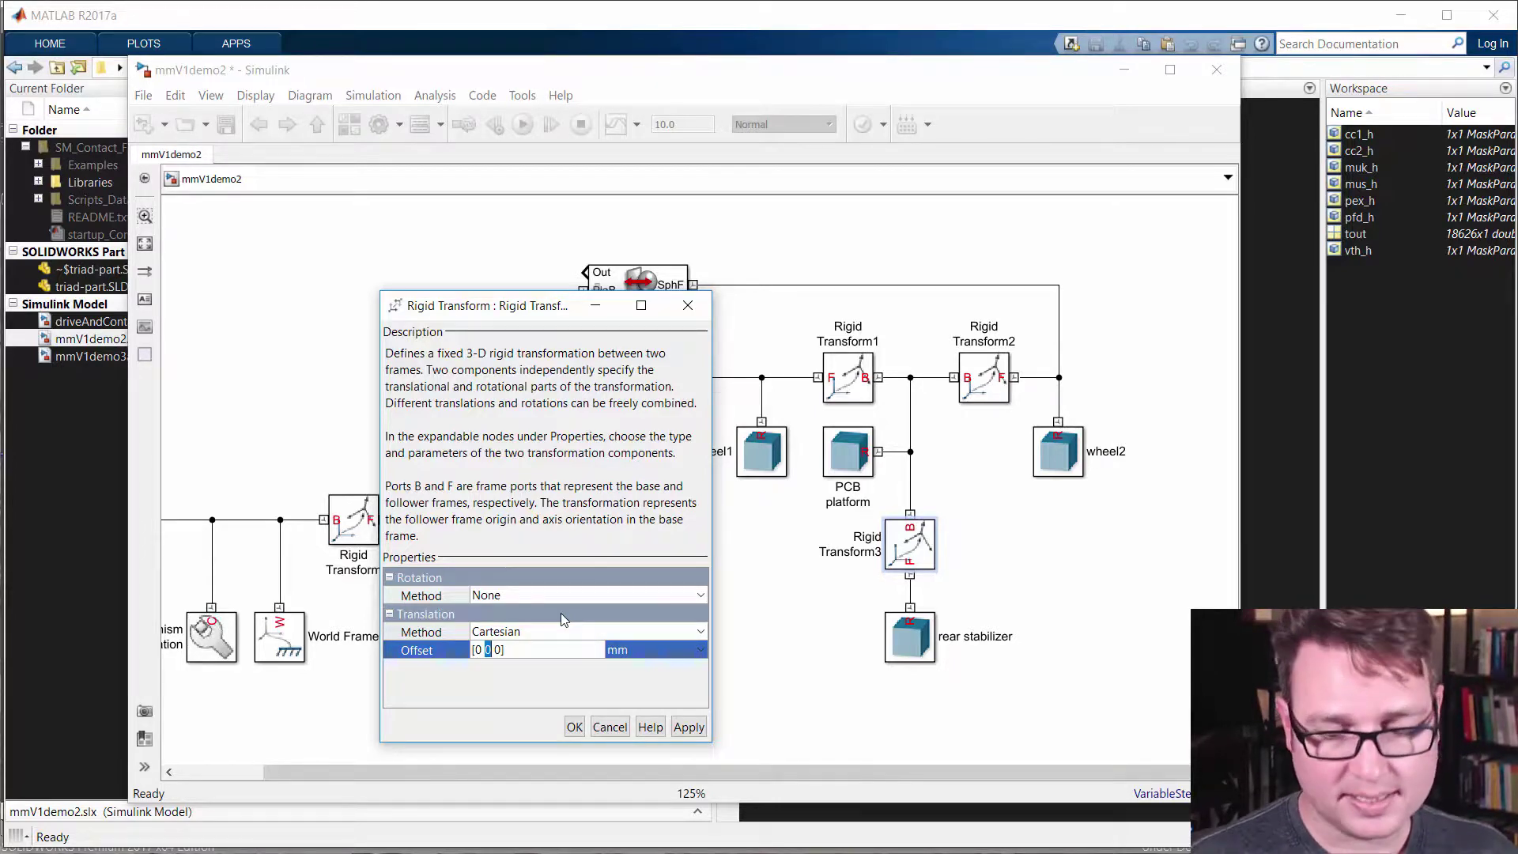
{"action": "type", "text": "-"}
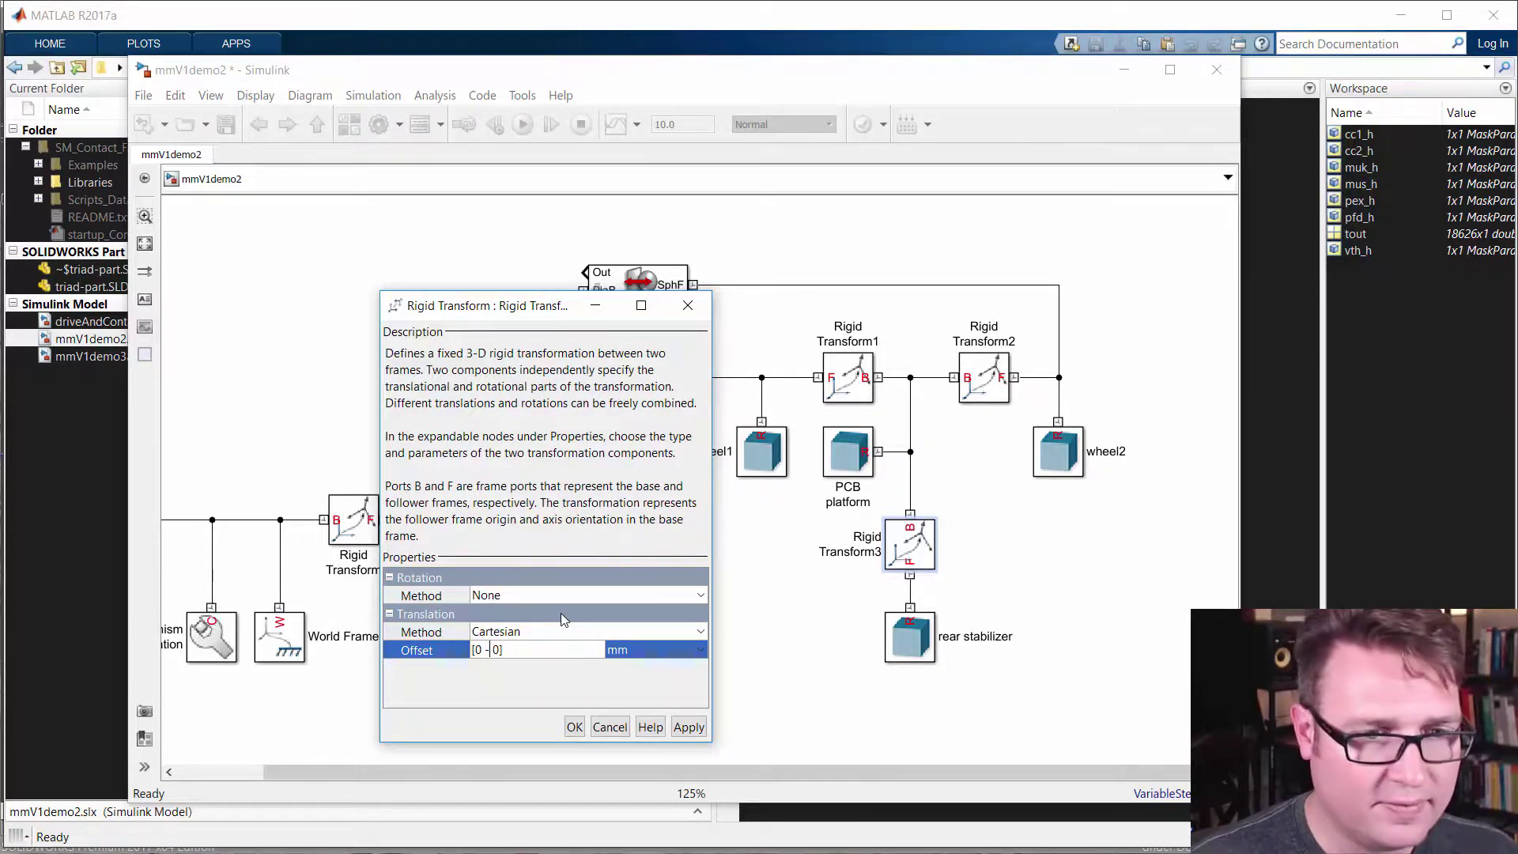
{"action": "type", "text": "50"}
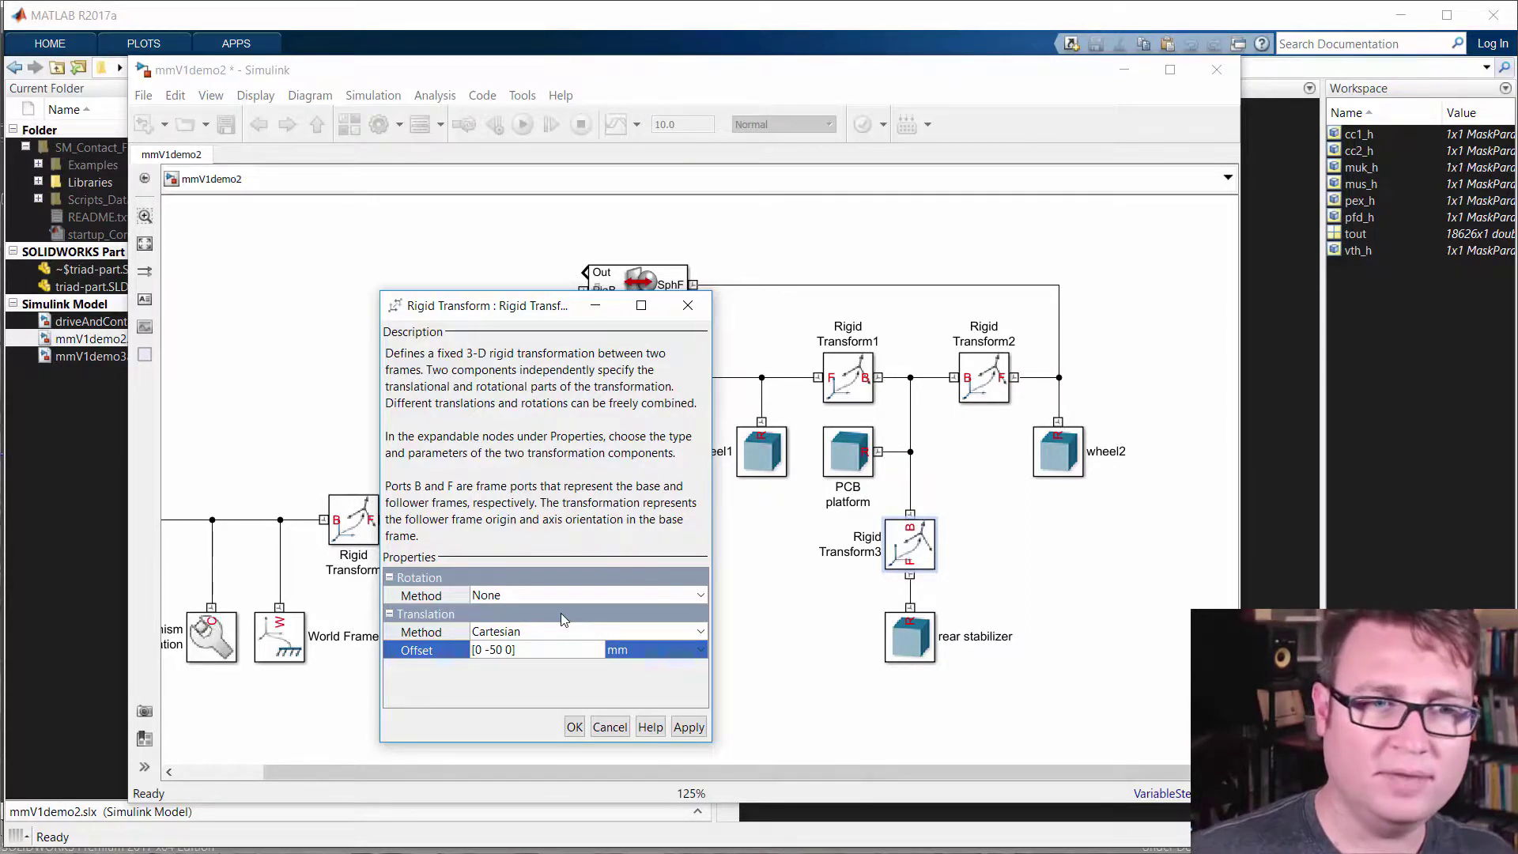
{"action": "left_click", "coordinate": [577, 727]}
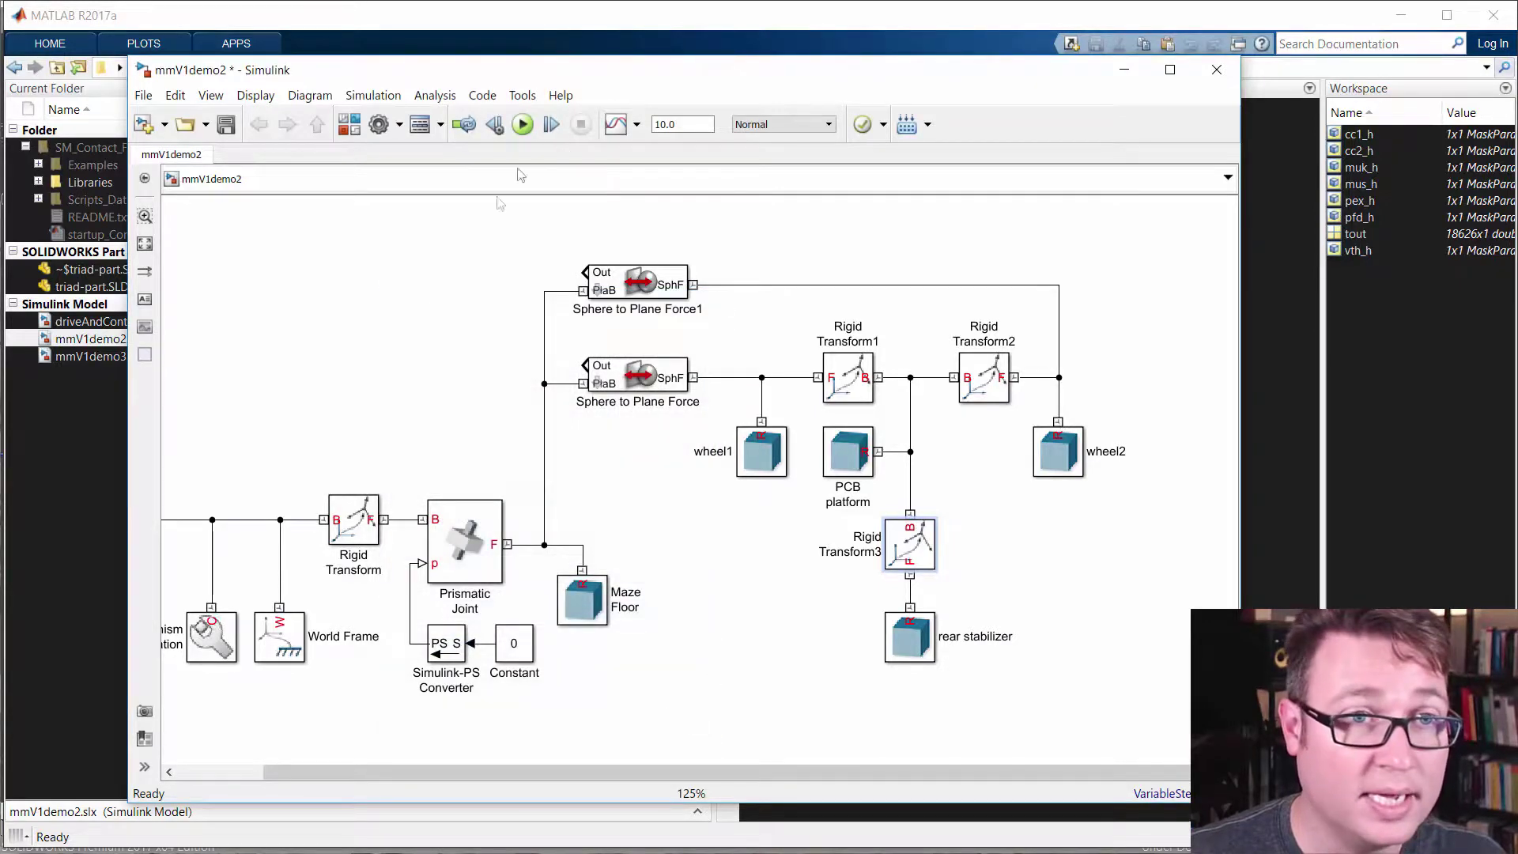
Save the model and run it to bring up the Mechanics Explorer.
{"action": "left_click", "coordinate": [274, 254]}
{"action": "left_click", "coordinate": [225, 126]}
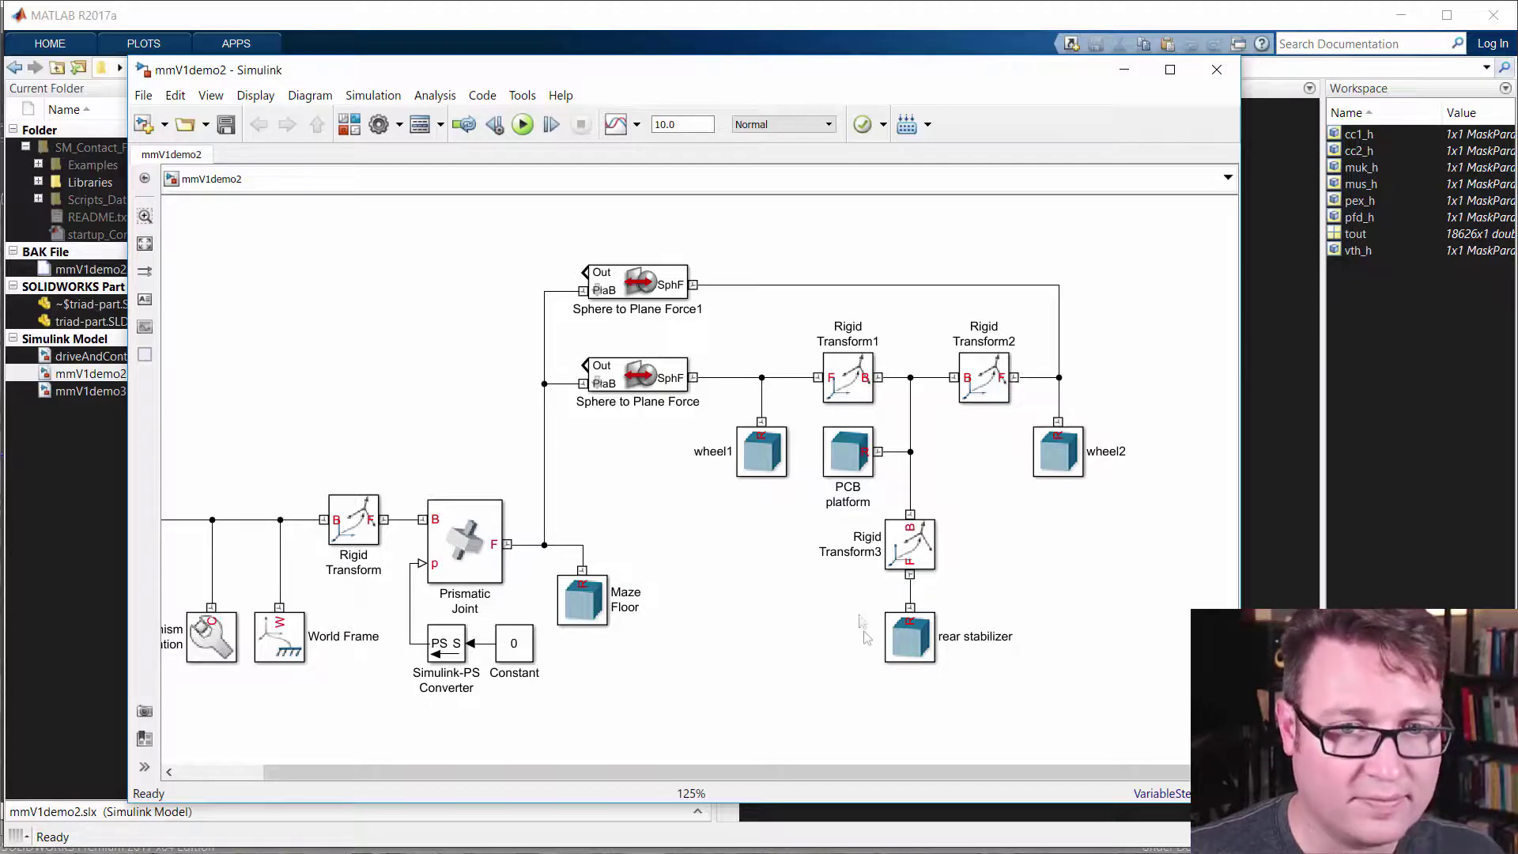
{"action": "key", "text": "ctrl+d"}
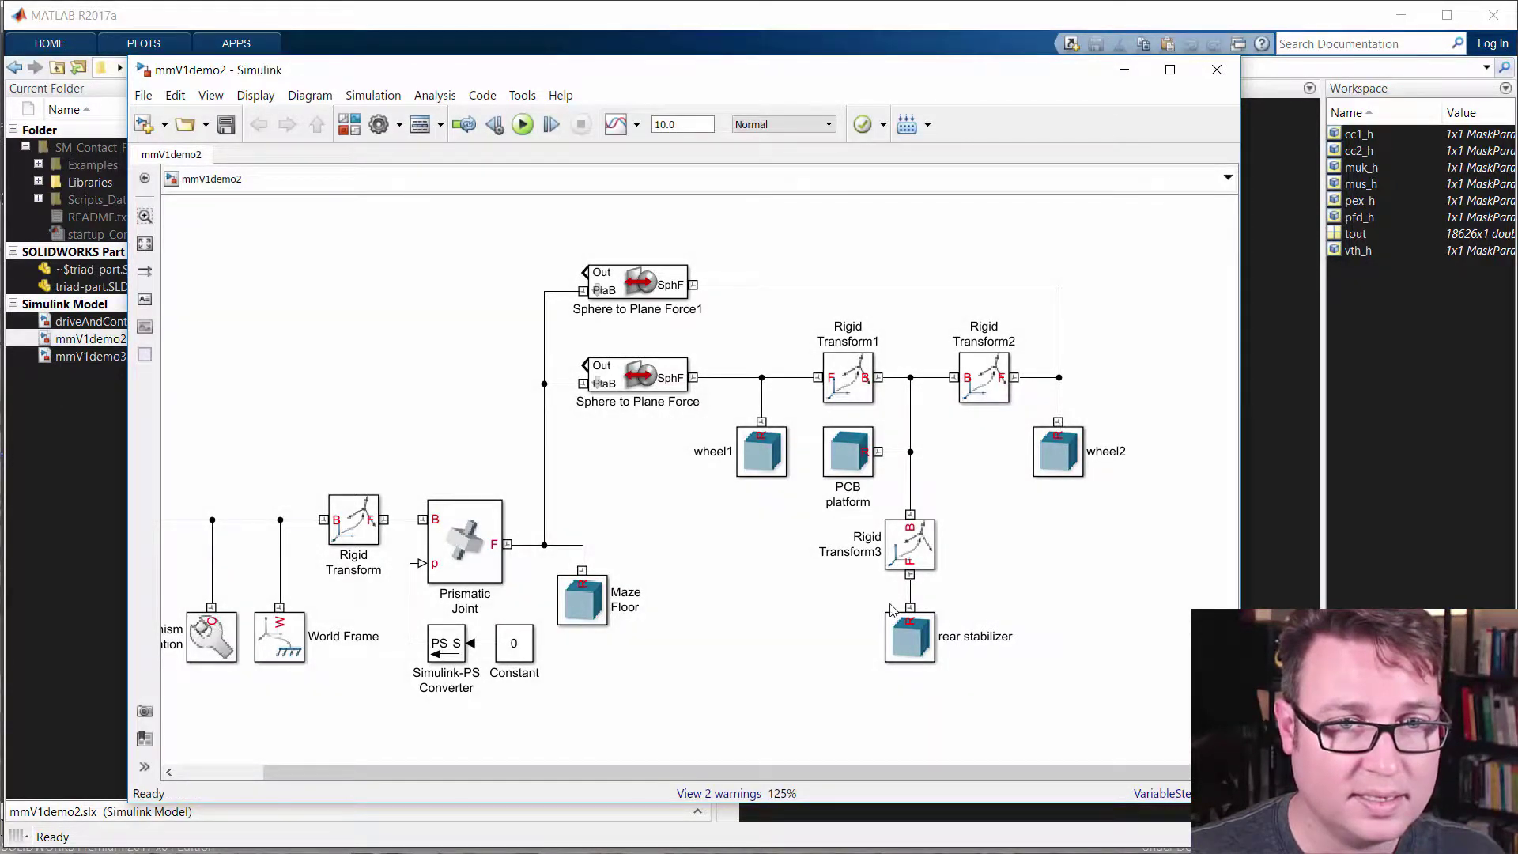
{"action": "key", "text": "ctrl+t"}
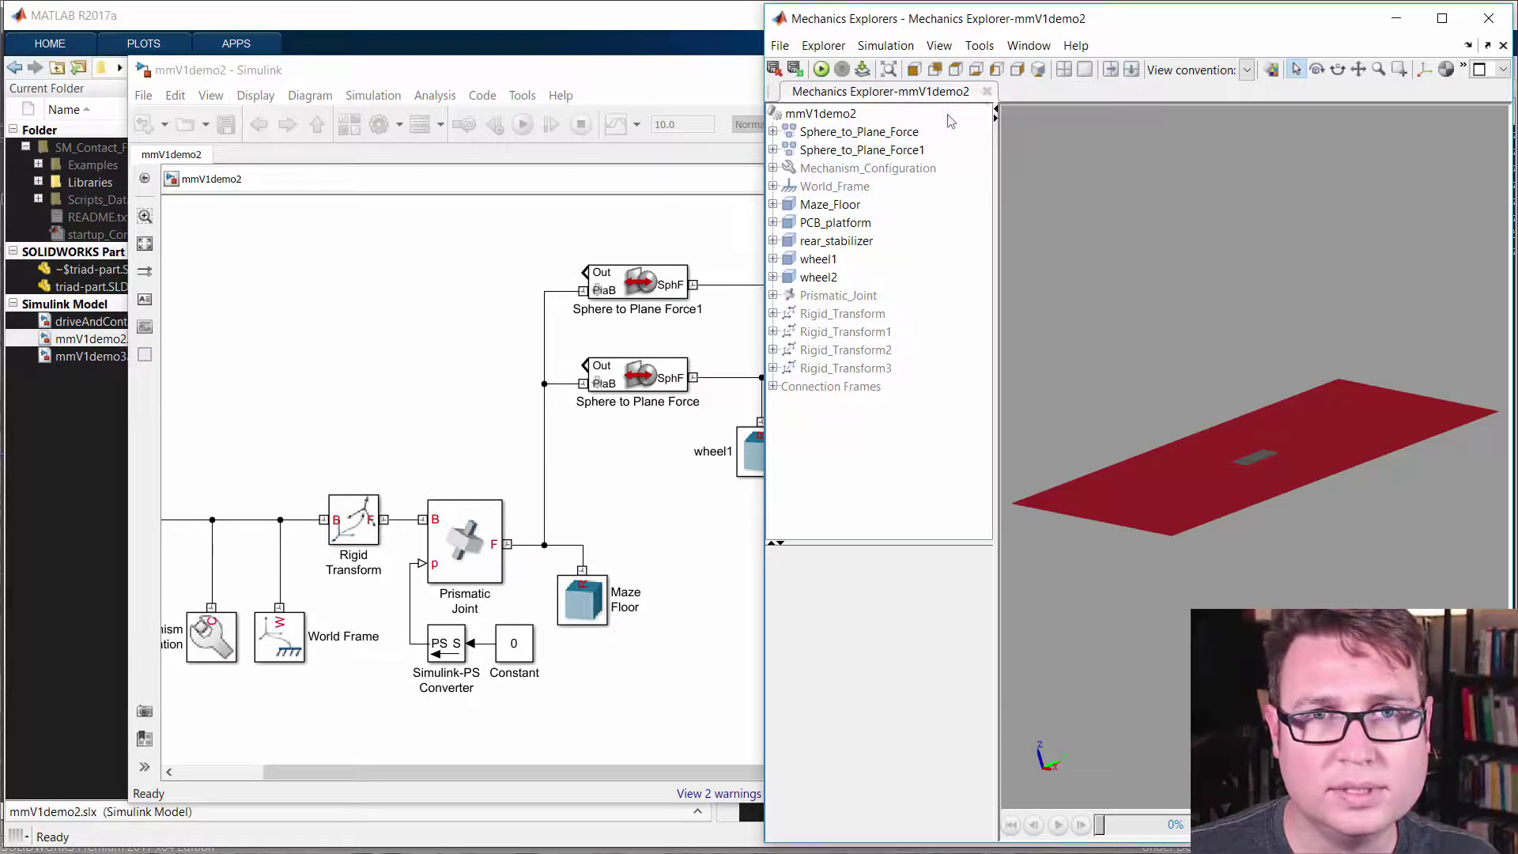
Show the rear_stabilizer body and fit the 3-D view to see the sphere over the red maze floor.
{"action": "left_click_drag", "start_coordinate": [1221, 483], "coordinate": [1342, 458]}
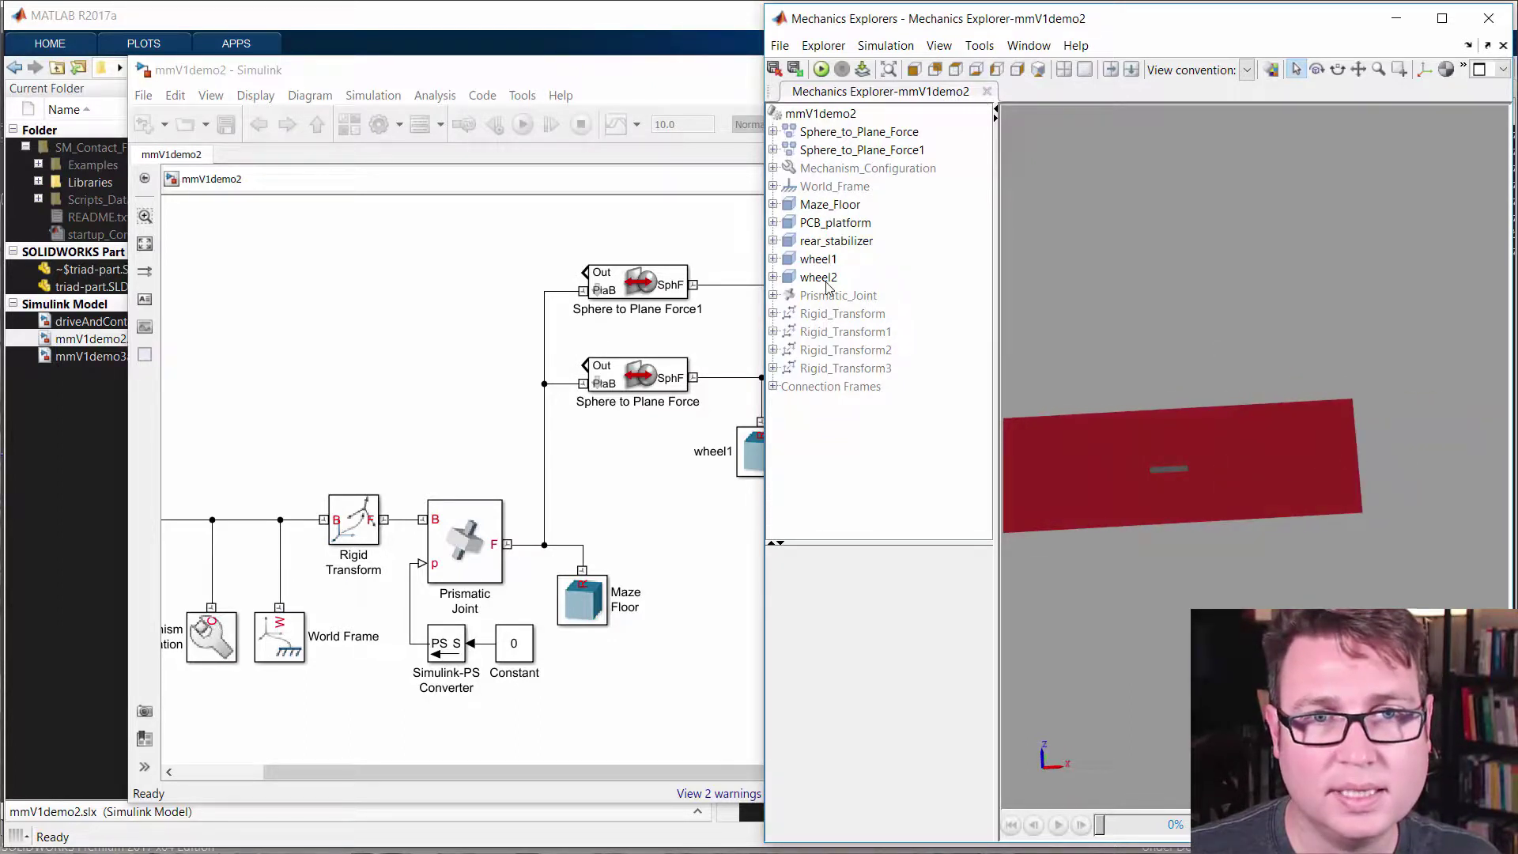
{"action": "right_click", "coordinate": [845, 242]}
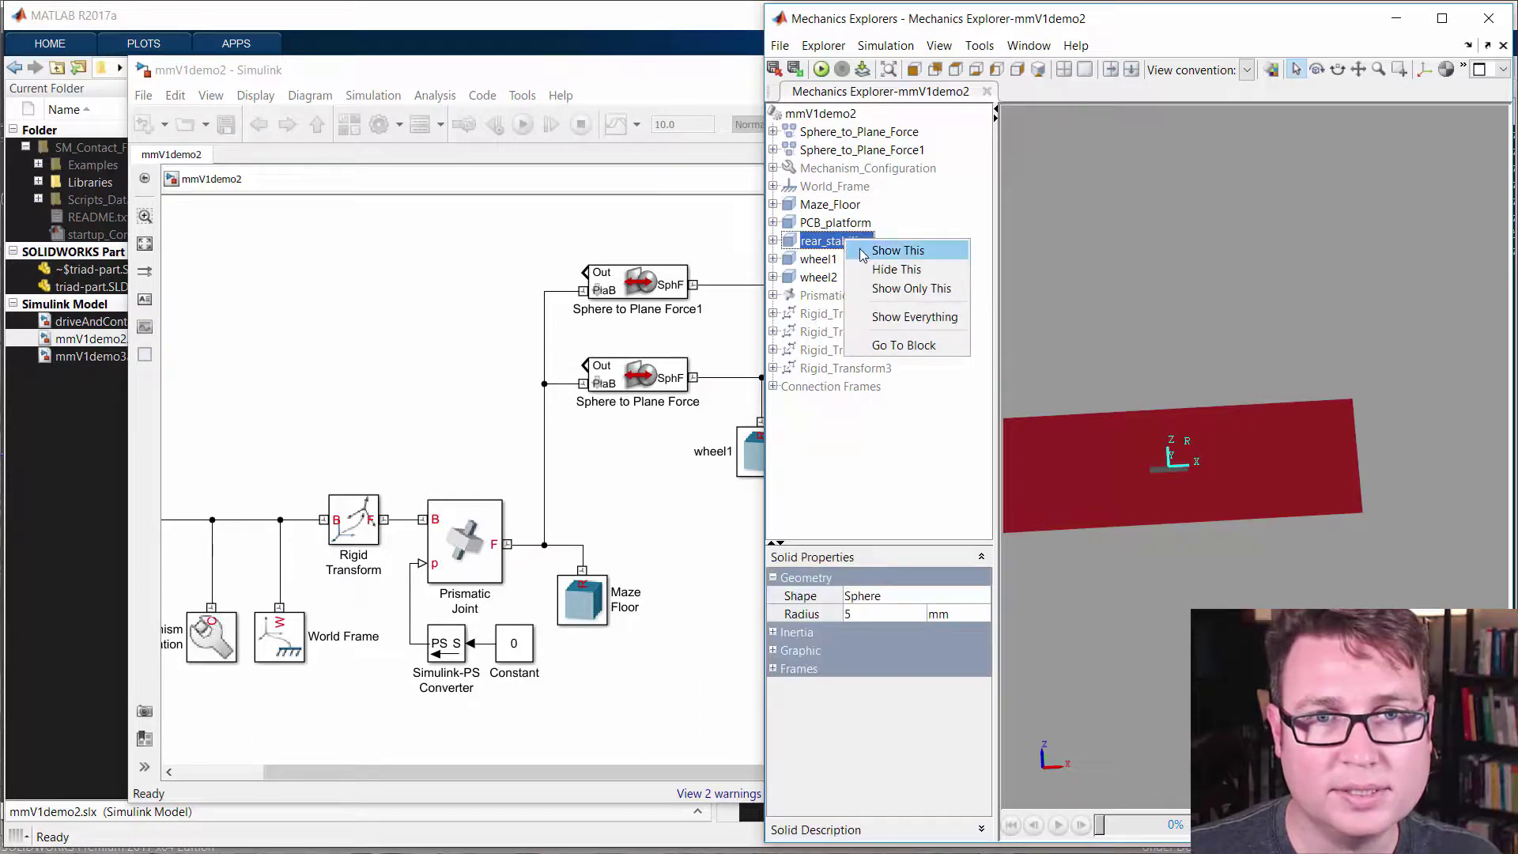
{"action": "left_click", "coordinate": [864, 251]}
{"action": "mouse_move", "coordinate": [1208, 495]}
{"action": "left_mouse_down"}
{"action": "mouse_move", "coordinate": [1235, 459]}
{"action": "mouse_move", "coordinate": [1235, 396]}
{"action": "mouse_move", "coordinate": [1254, 438]}
{"action": "mouse_move", "coordinate": [1212, 476]}
{"action": "mouse_move", "coordinate": [1267, 472]}
{"action": "mouse_move", "coordinate": [1196, 477]}
{"action": "mouse_move", "coordinate": [1108, 571]}
{"action": "mouse_move", "coordinate": [1155, 481]}
{"action": "left_mouse_up"}
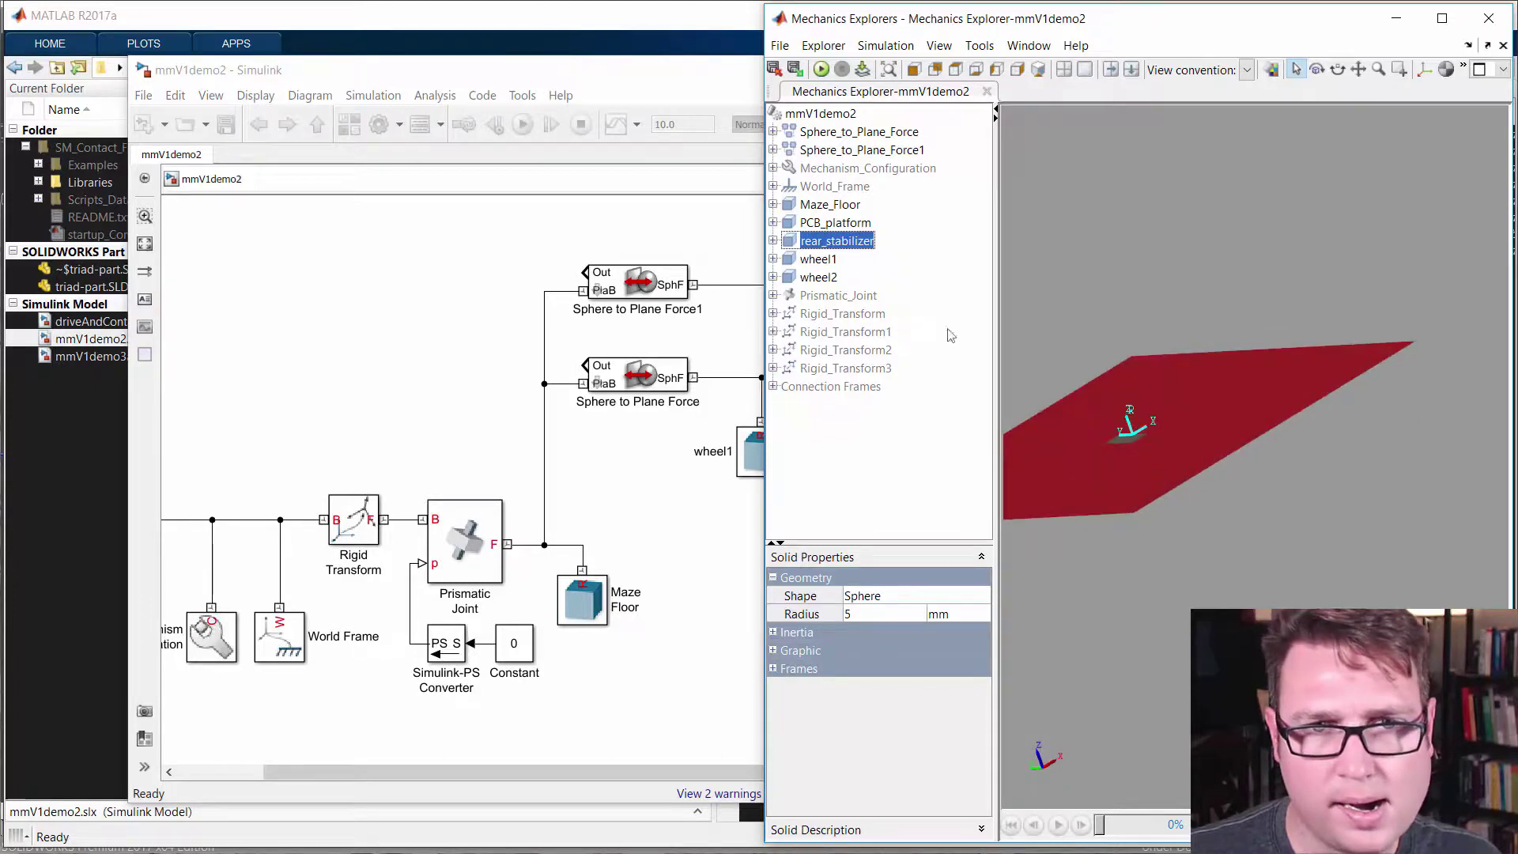
{"action": "left_click", "coordinate": [889, 72]}
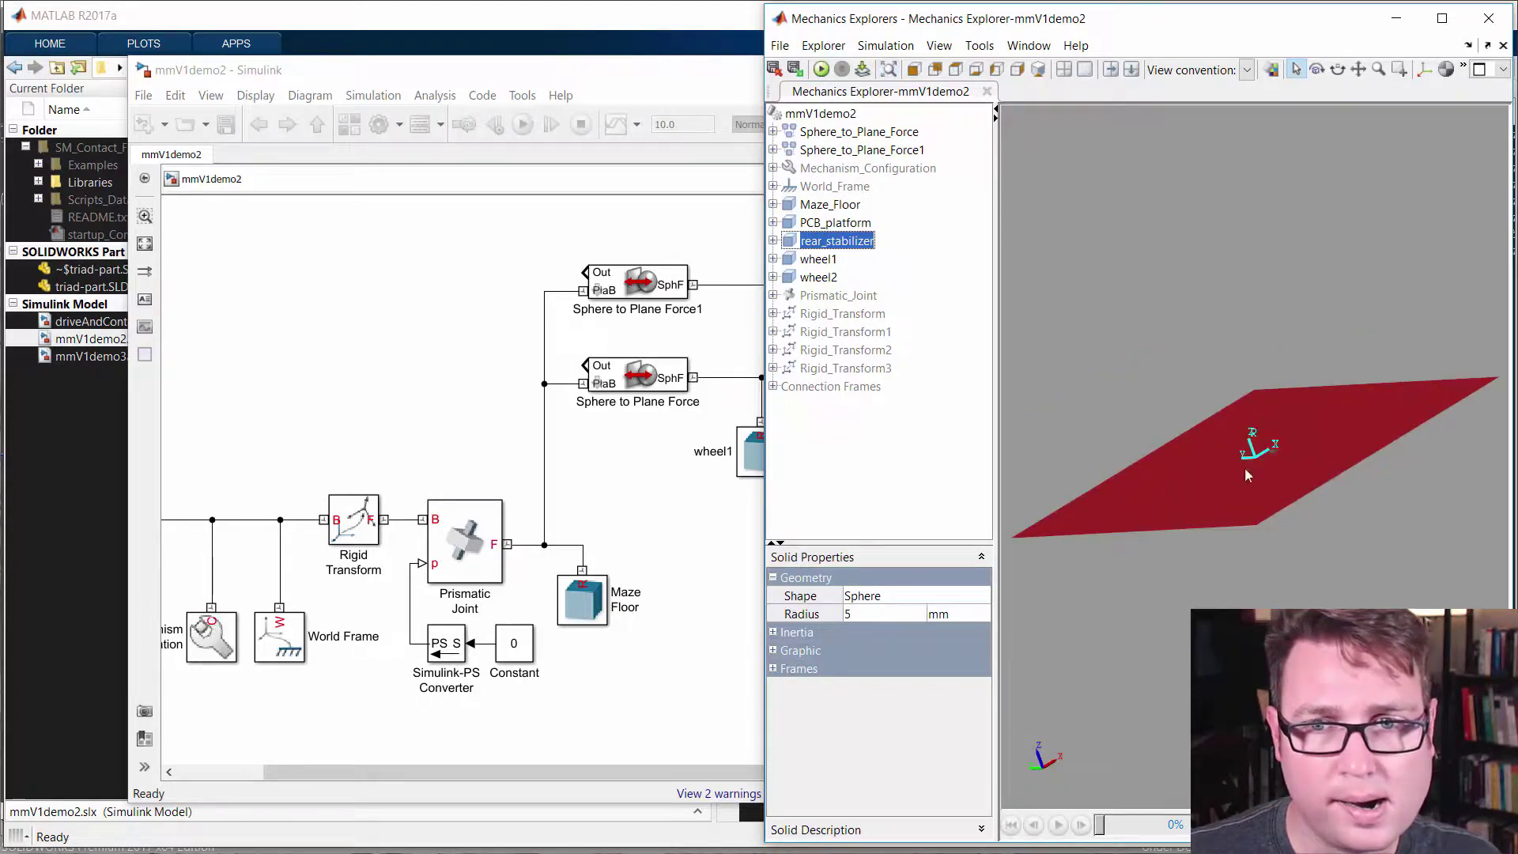
{"action": "mouse_move", "coordinate": [1247, 476]}
{"action": "left_mouse_down"}
{"action": "mouse_move", "coordinate": [1263, 448]}
{"action": "mouse_move", "coordinate": [1221, 400]}
{"action": "mouse_move", "coordinate": [1250, 497]}
{"action": "left_mouse_up"}
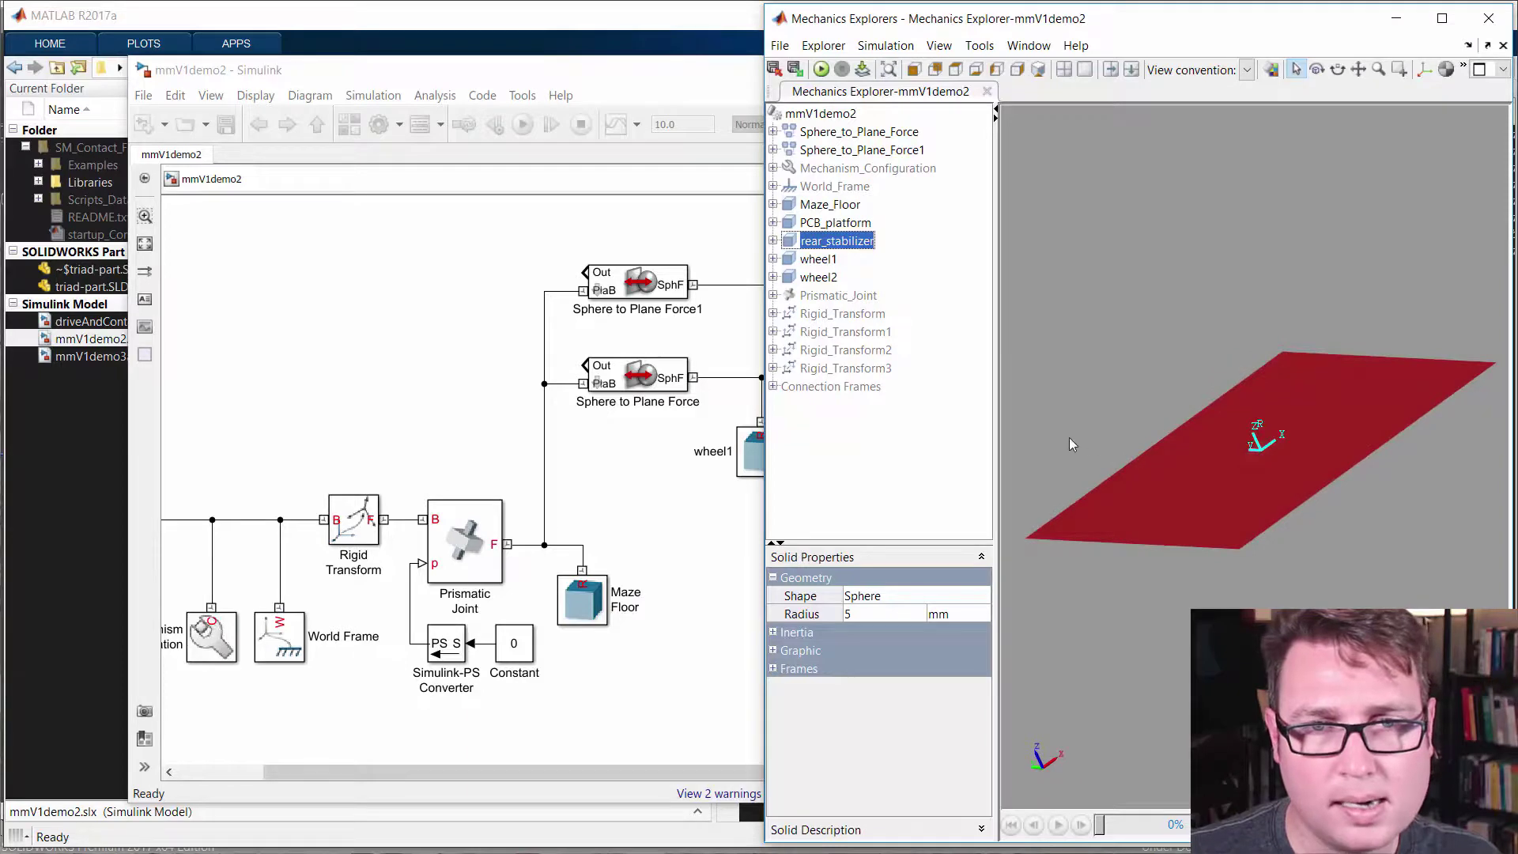
Hide the Maze_Floor body and show the PCB_platform in the 3-D view.
{"action": "left_click", "coordinate": [827, 207]}
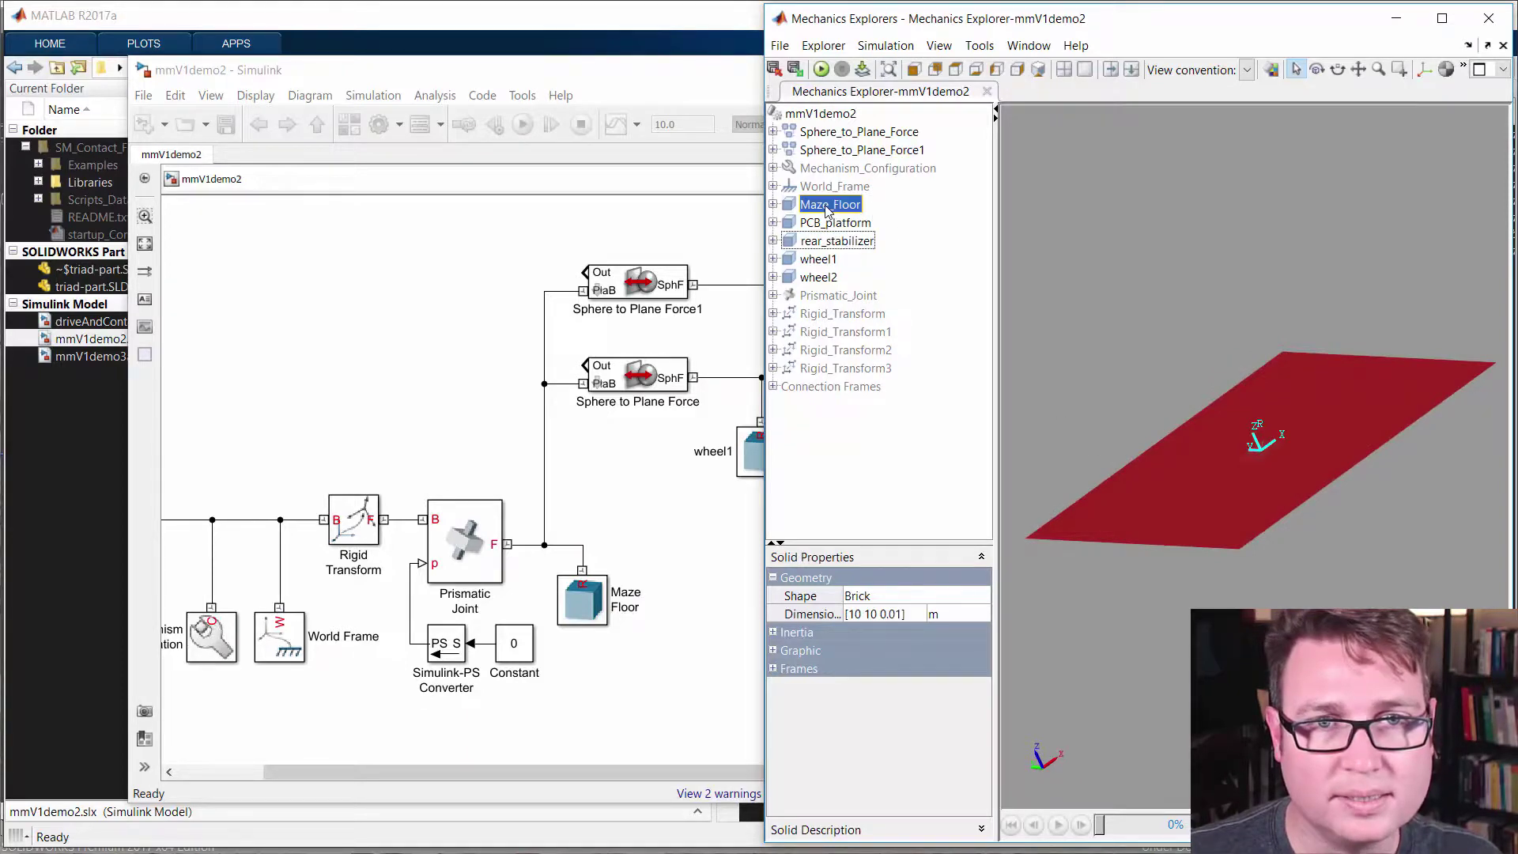
{"action": "right_click", "coordinate": [827, 209]}
{"action": "left_click", "coordinate": [856, 235]}
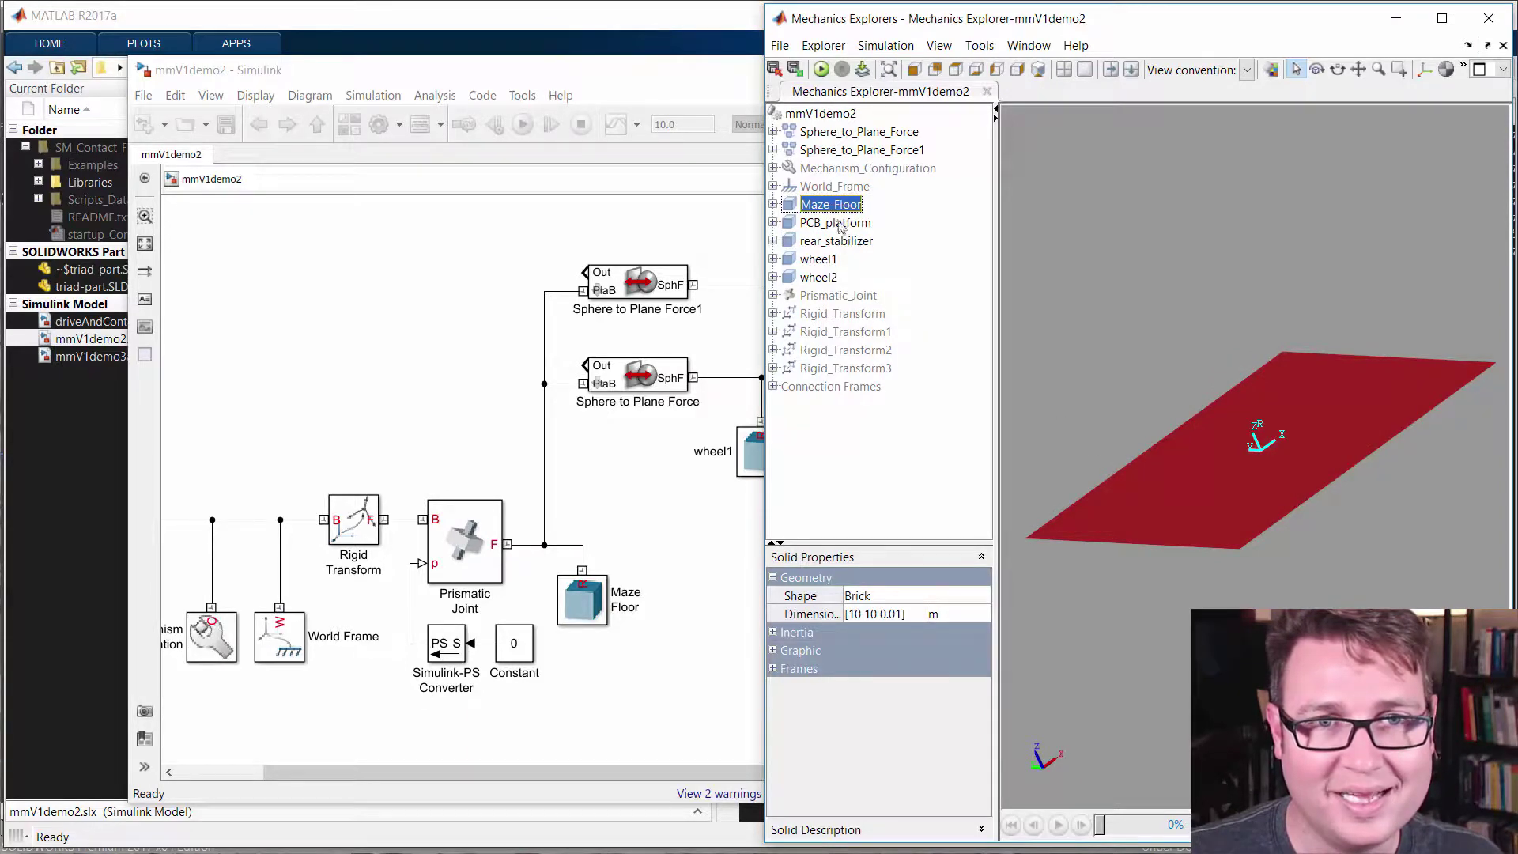
{"action": "left_click", "coordinate": [835, 226]}
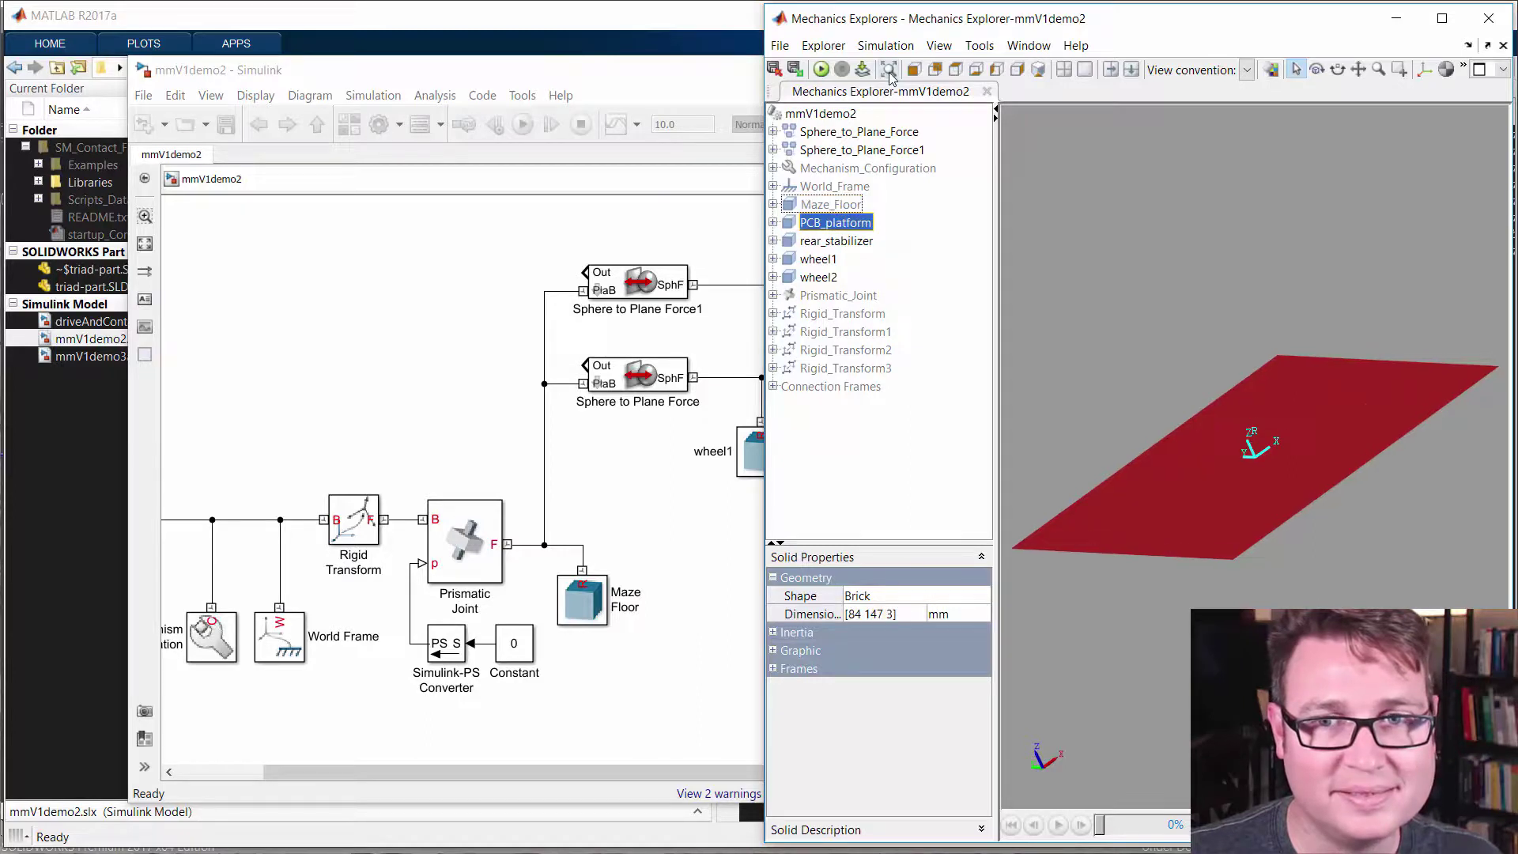
{"action": "right_click", "coordinate": [843, 230]}
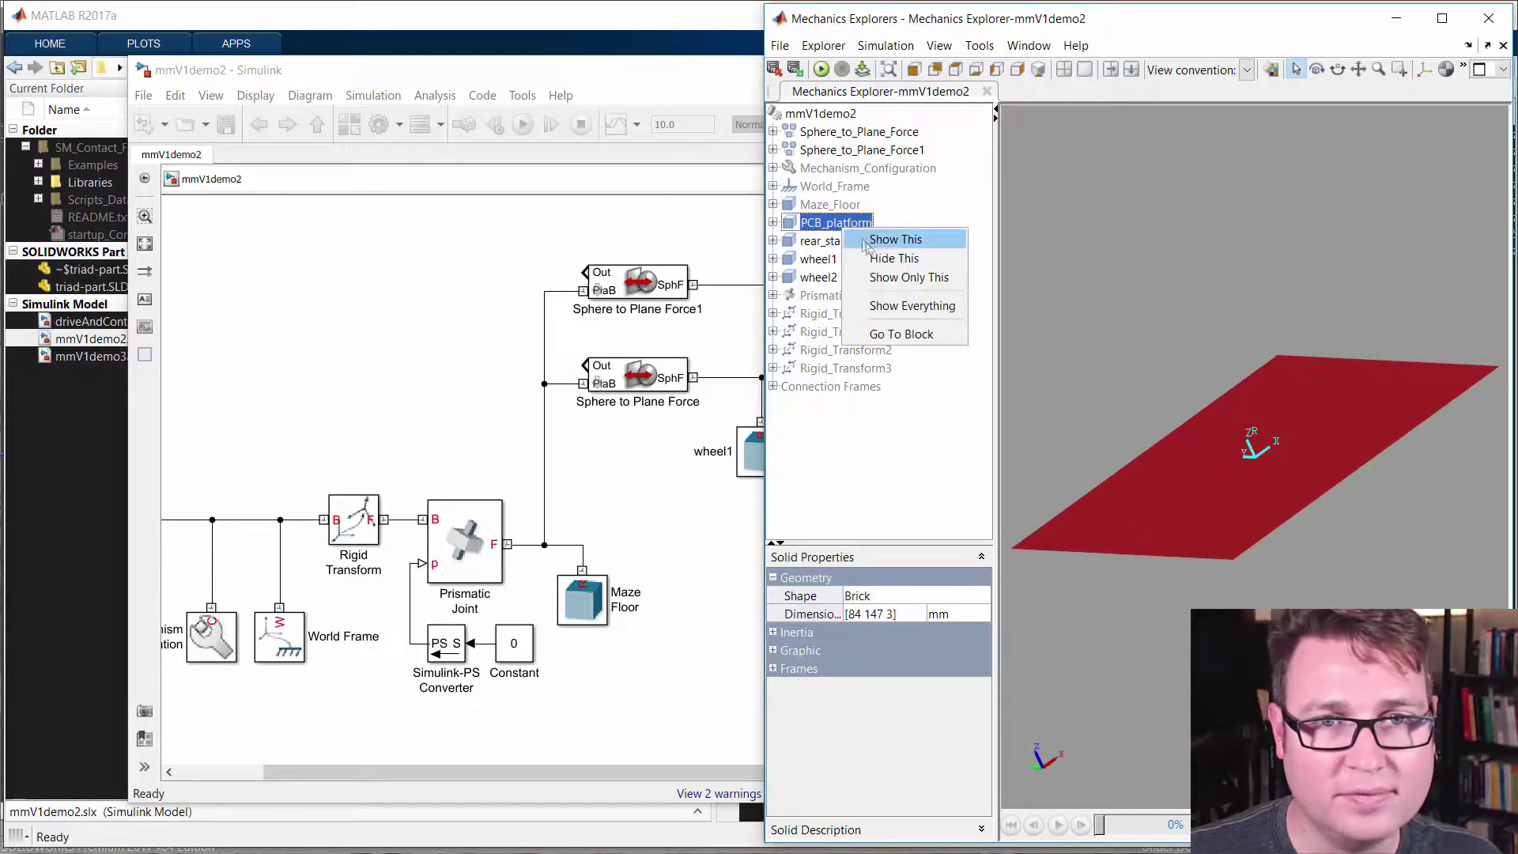
{"action": "left_click", "coordinate": [881, 277]}
{"action": "right_click", "coordinate": [851, 231]}
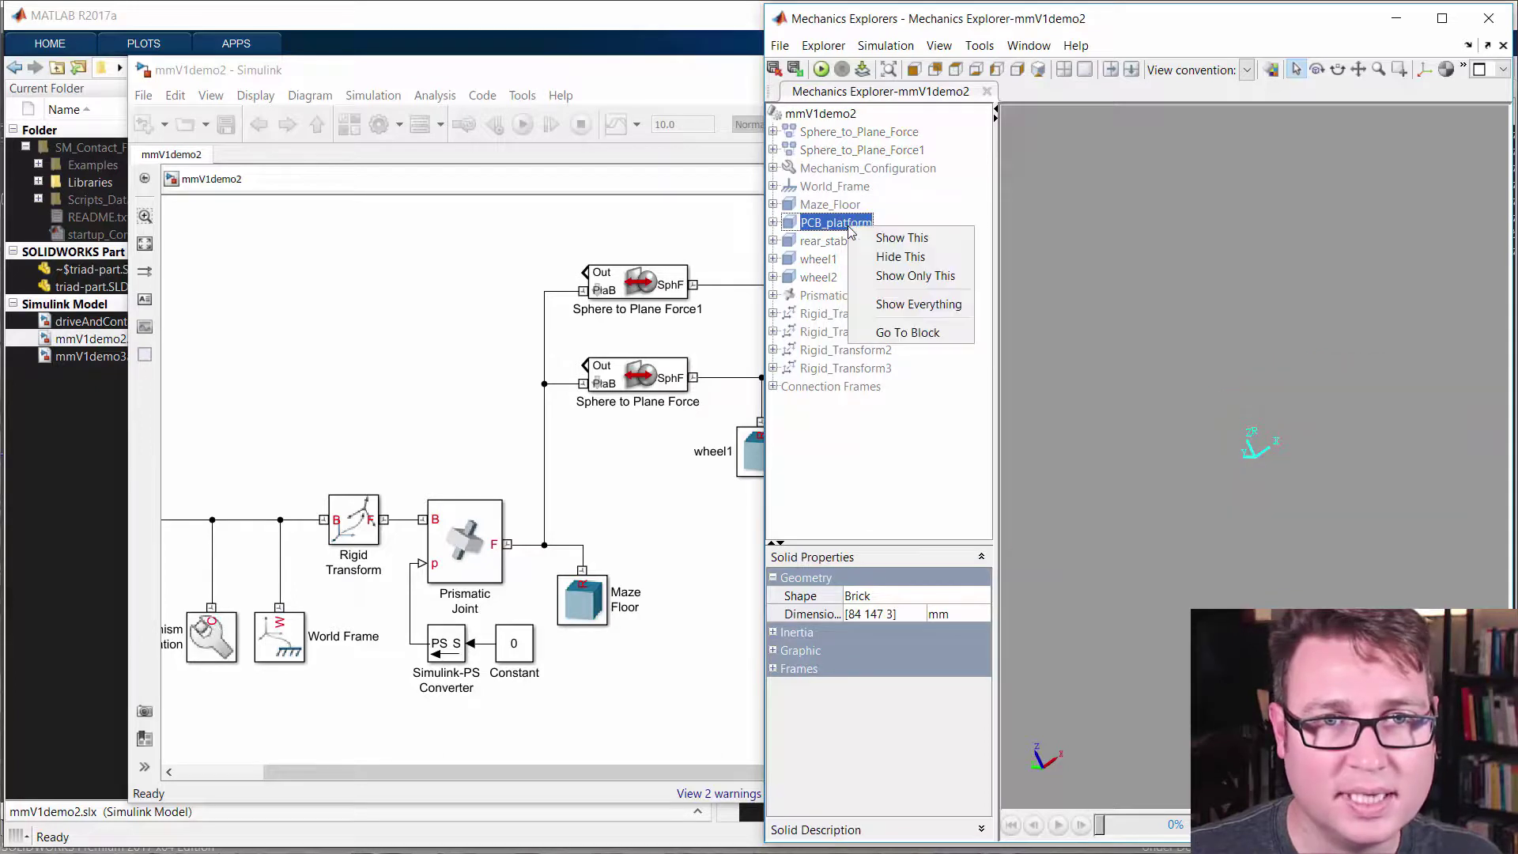
{"action": "left_click", "coordinate": [901, 238]}
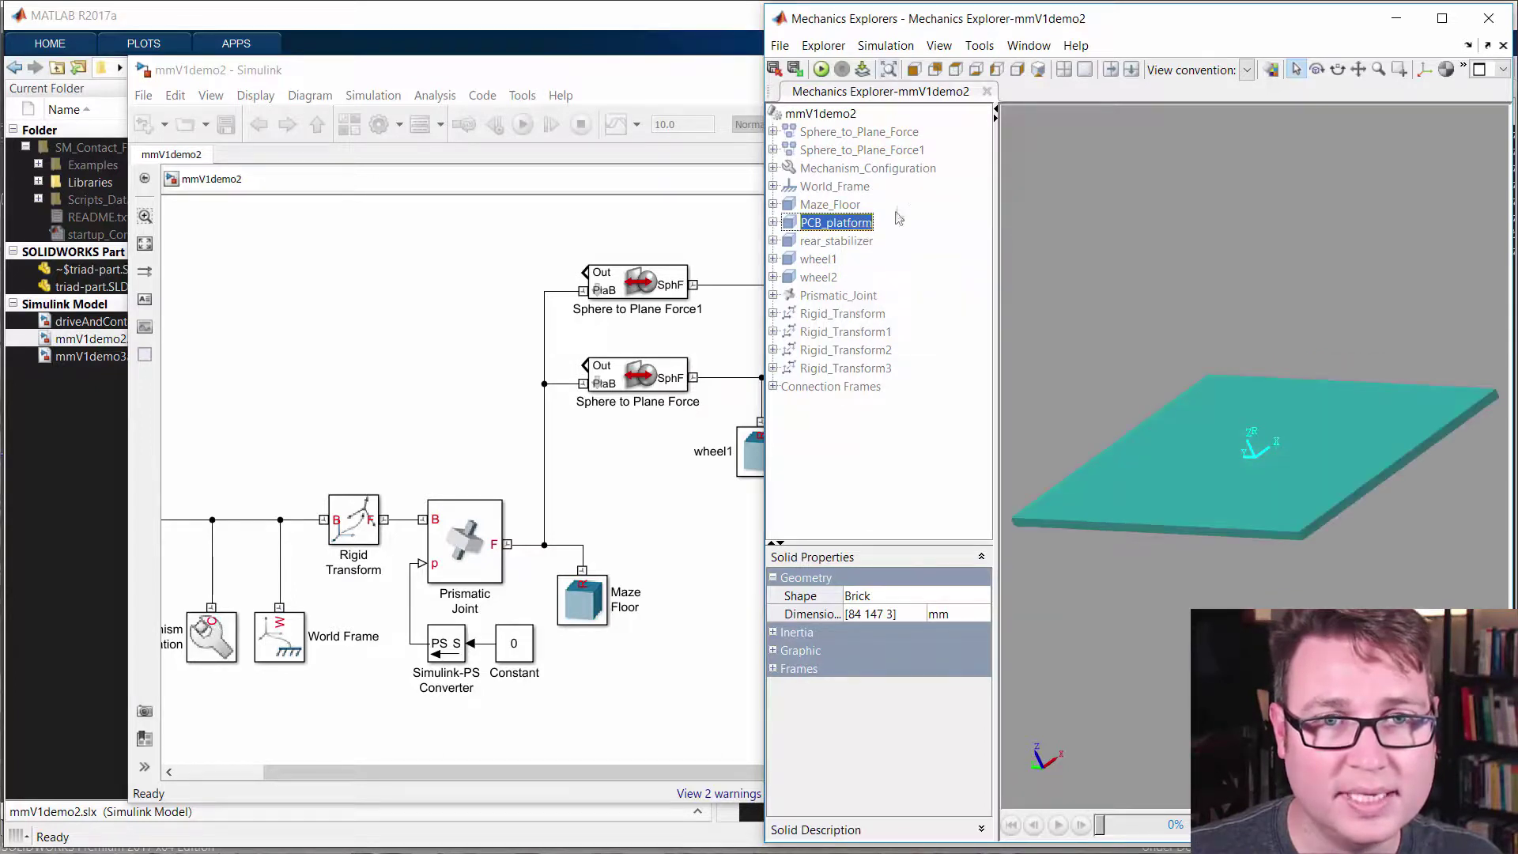
Show the rear_stabilizer sphere alongside the platform, then return to the mmV1demo2 diagram.
{"action": "left_click", "coordinate": [838, 240]}
{"action": "right_click", "coordinate": [839, 241]}
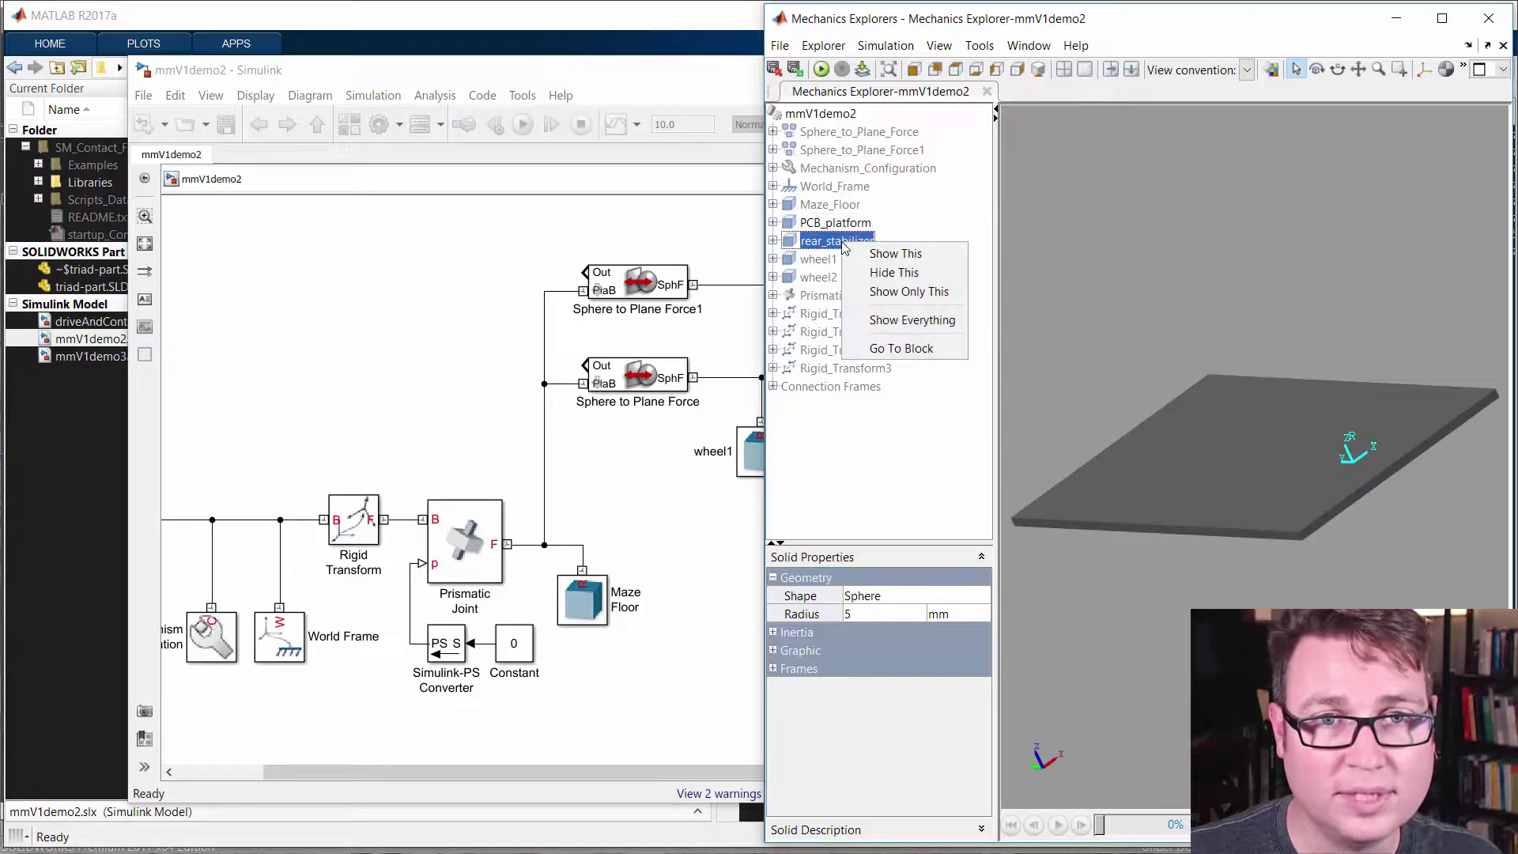
{"action": "left_click", "coordinate": [898, 251]}
{"action": "left_click", "coordinate": [1307, 482]}
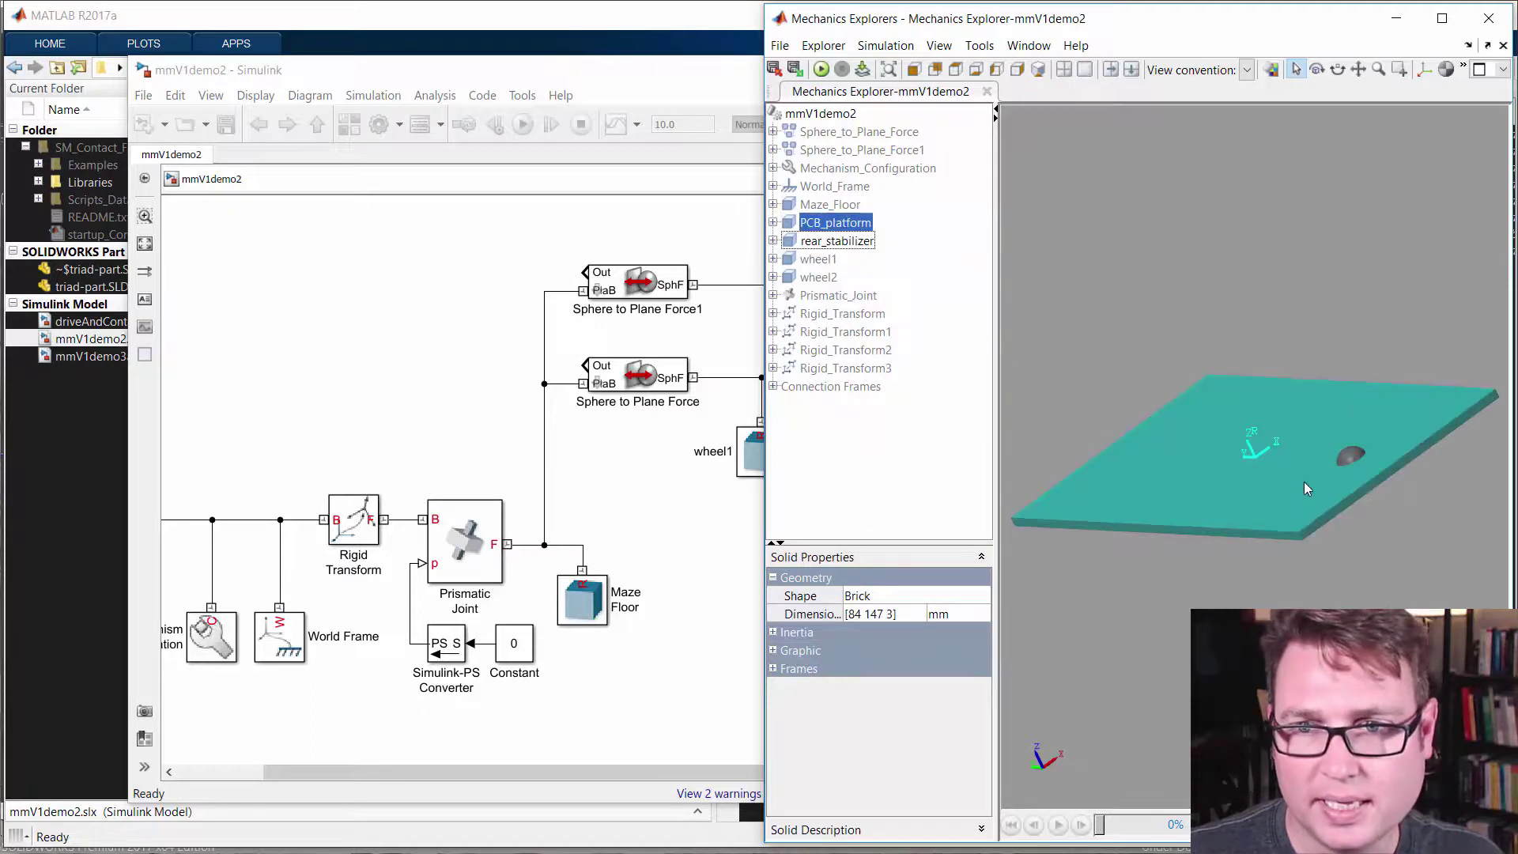
{"action": "mouse_move", "coordinate": [1312, 485]}
{"action": "left_mouse_down"}
{"action": "mouse_move", "coordinate": [1276, 368]}
{"action": "mouse_move", "coordinate": [1305, 486]}
{"action": "left_mouse_up"}
{"action": "left_click", "coordinate": [606, 552]}
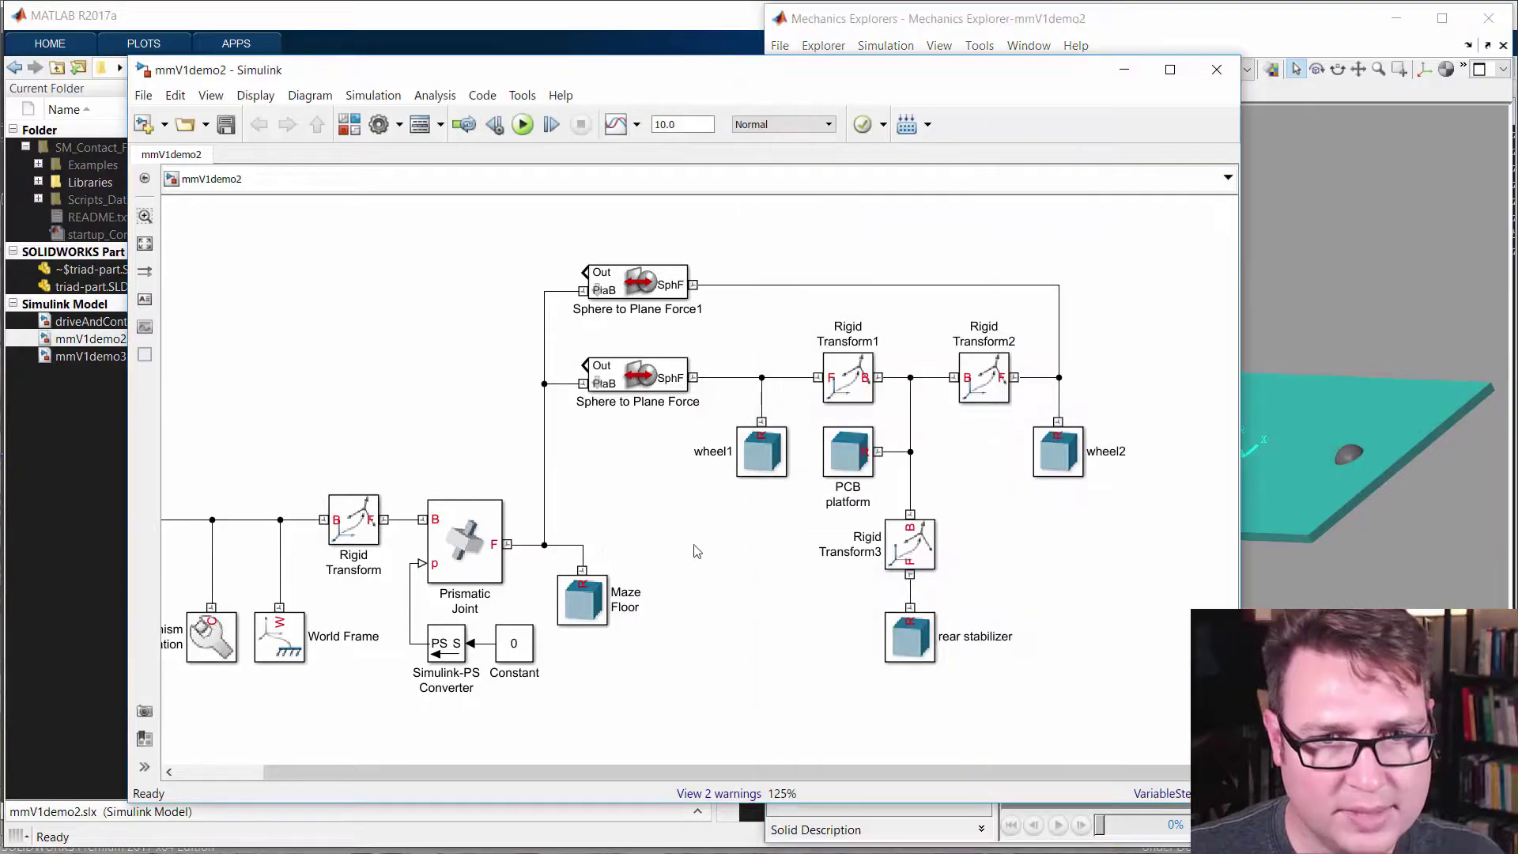
Set Rigid Transform3's translation offset to [0 -50 -8] mm to lower the rear stabilizer.
{"action": "left_click", "coordinate": [918, 546]}
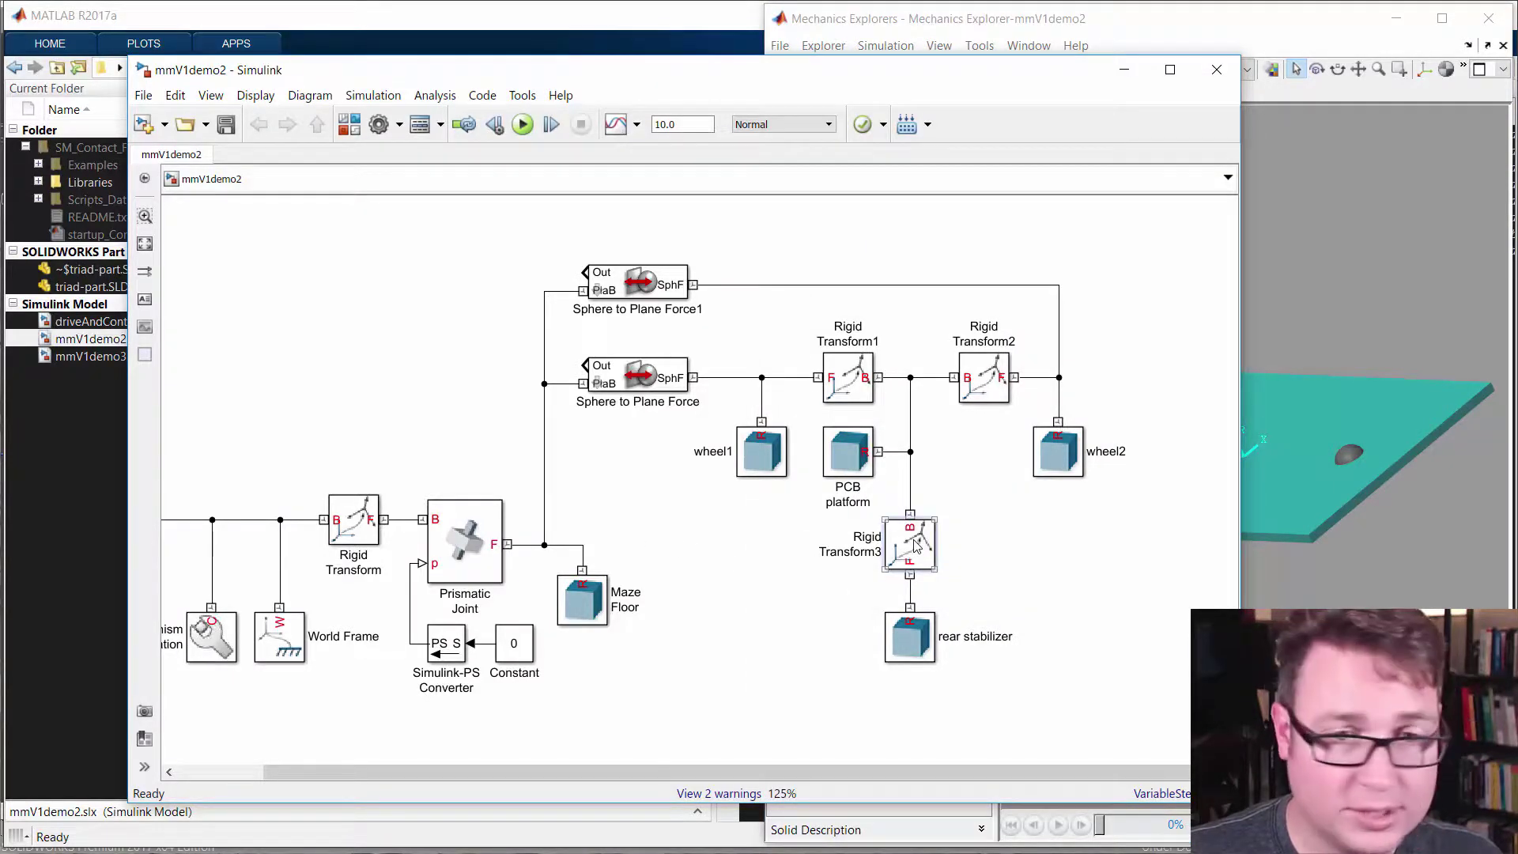
{"action": "double_click", "coordinate": [915, 546]}
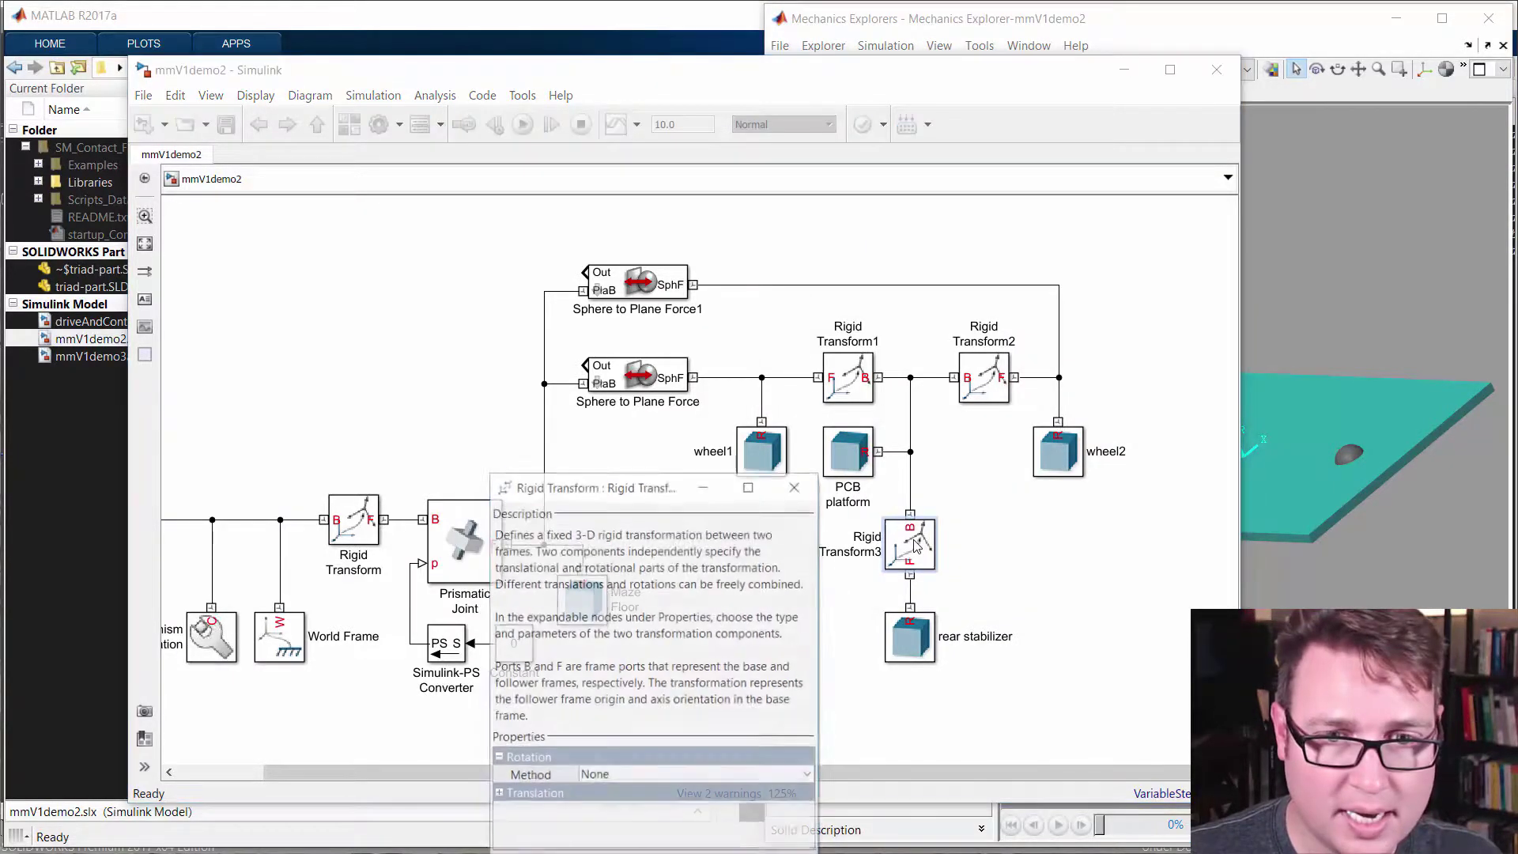
{"action": "left_click", "coordinate": [499, 795]}
{"action": "left_click", "coordinate": [682, 827]}
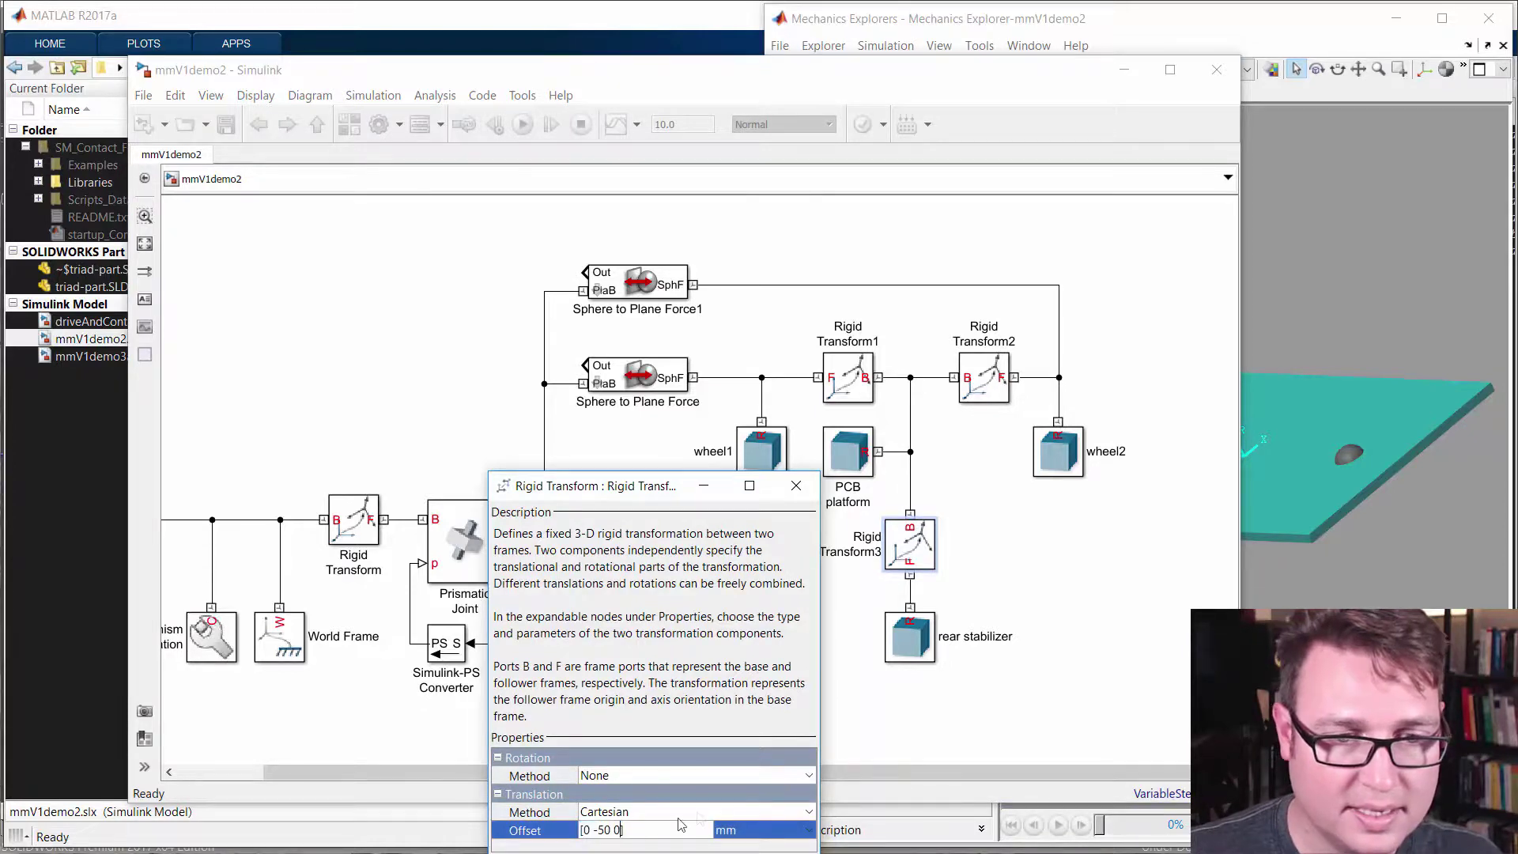
{"action": "key", "text": "BackSpace"}
{"action": "type", "text": "-8"}
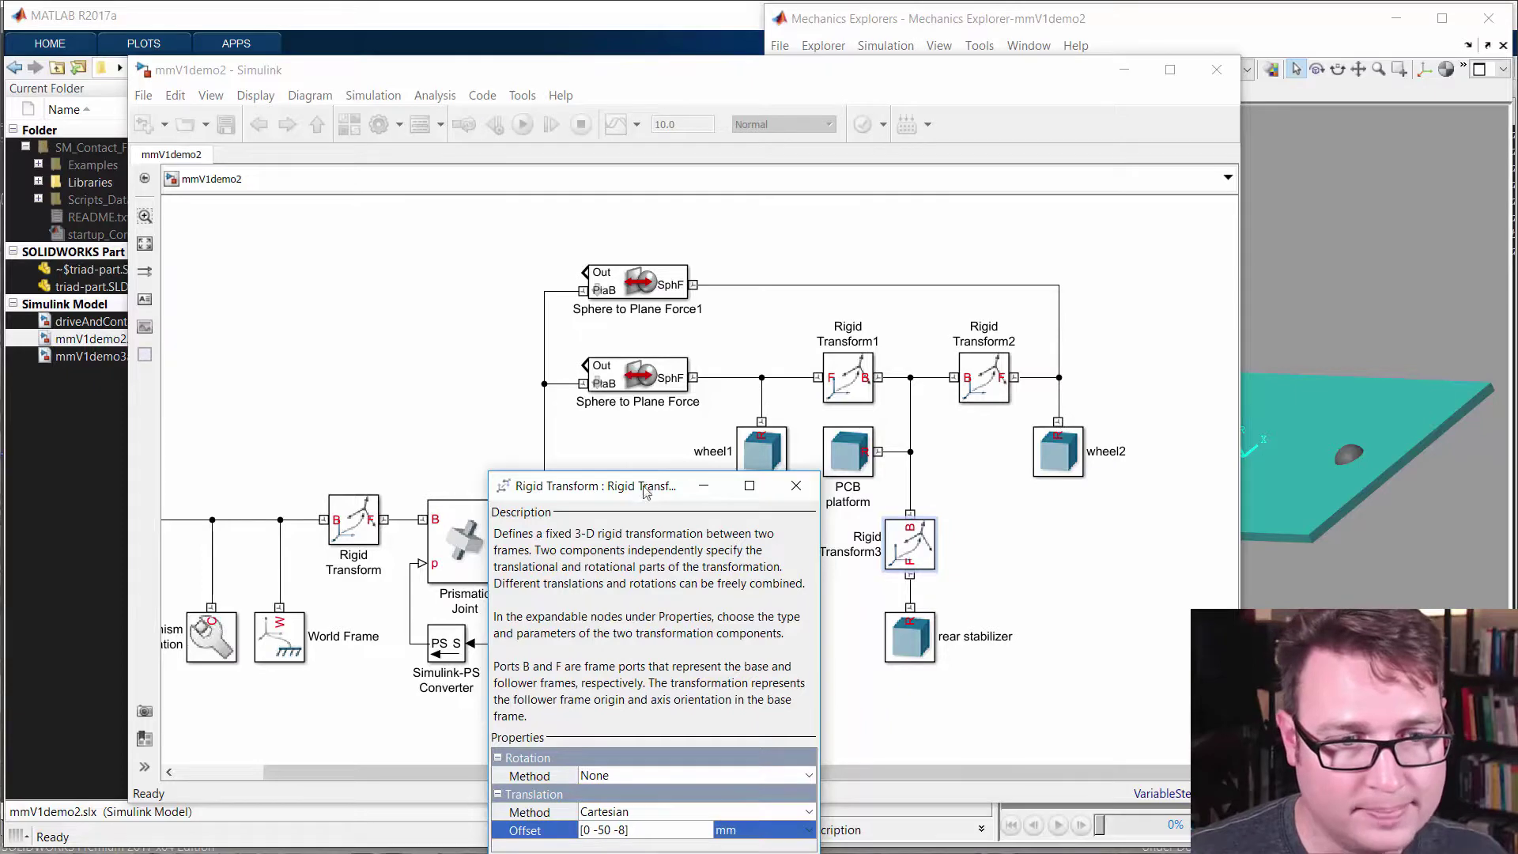
{"action": "left_click_drag", "start_coordinate": [646, 491], "coordinate": [612, 271]}
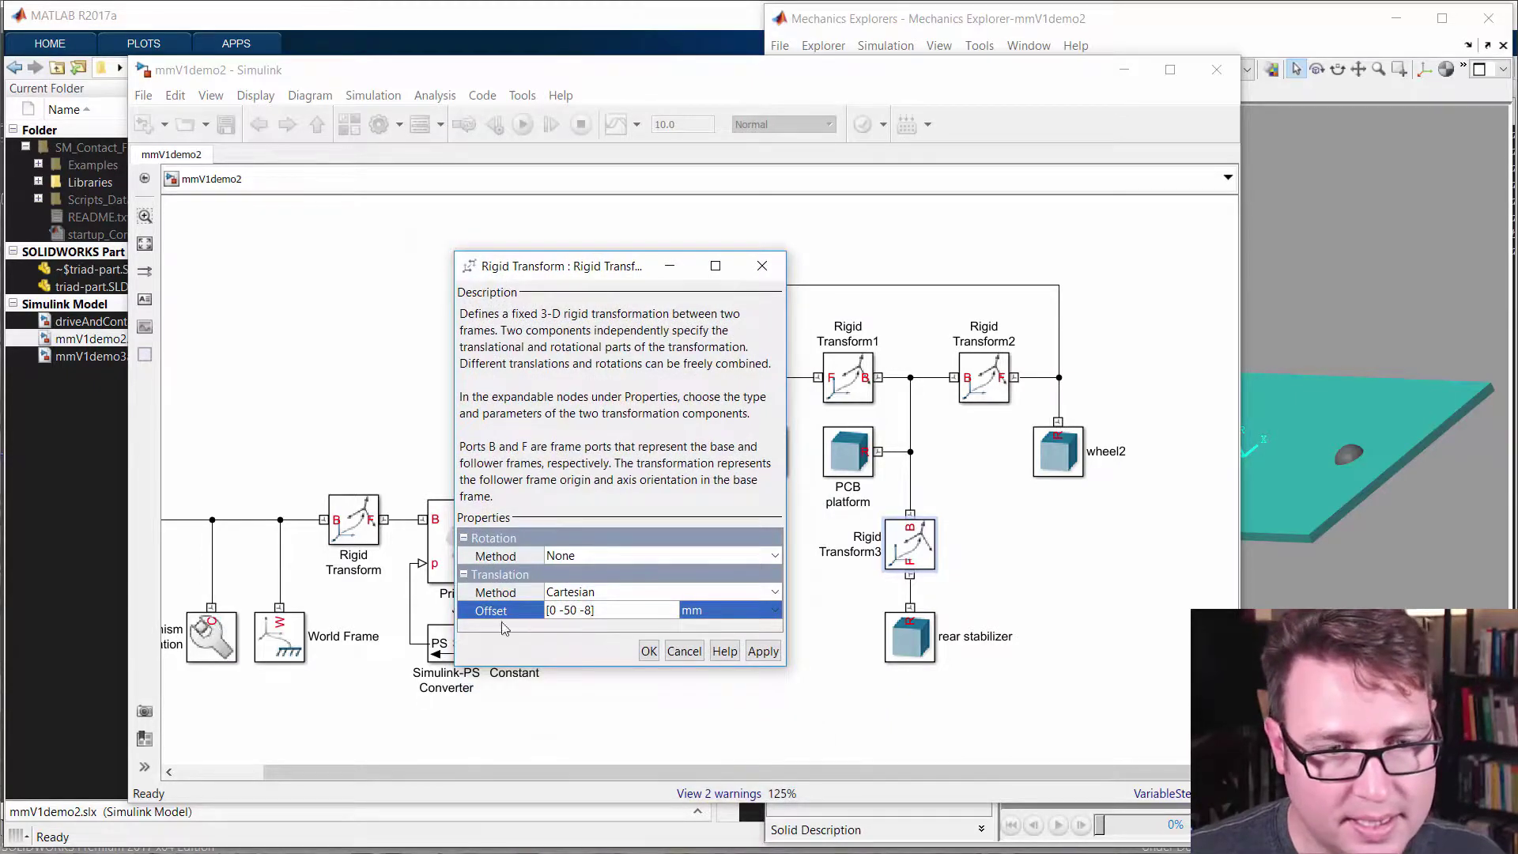
{"action": "left_click", "coordinate": [647, 652]}
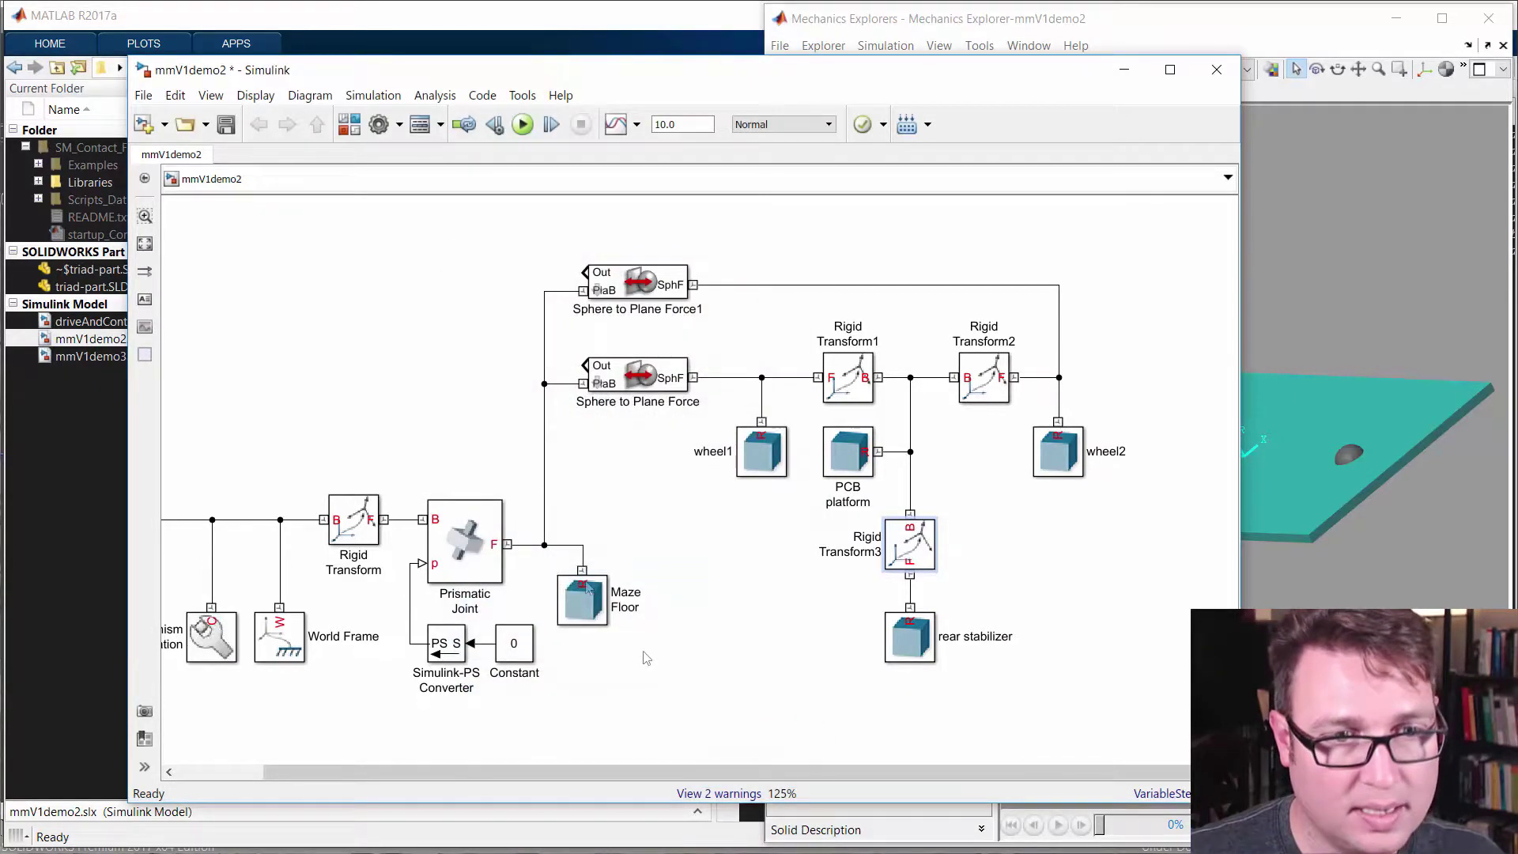
Save the model and update it so the 3-D view shows the lowered stabilizer.
{"action": "left_click", "coordinate": [646, 658]}
{"action": "left_click", "coordinate": [227, 126]}
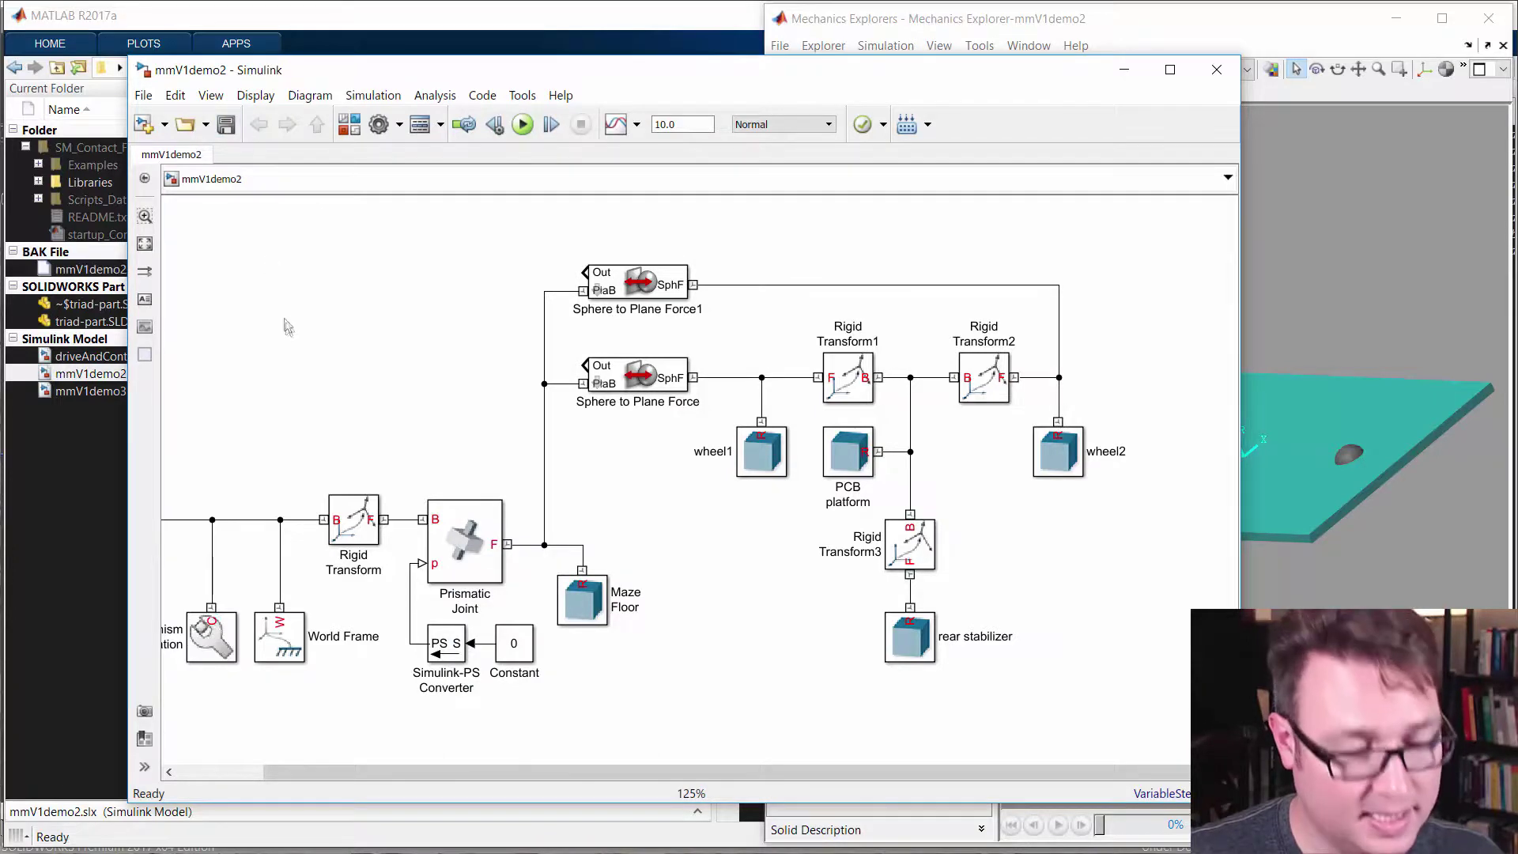
{"action": "key", "text": "ctrl+t"}
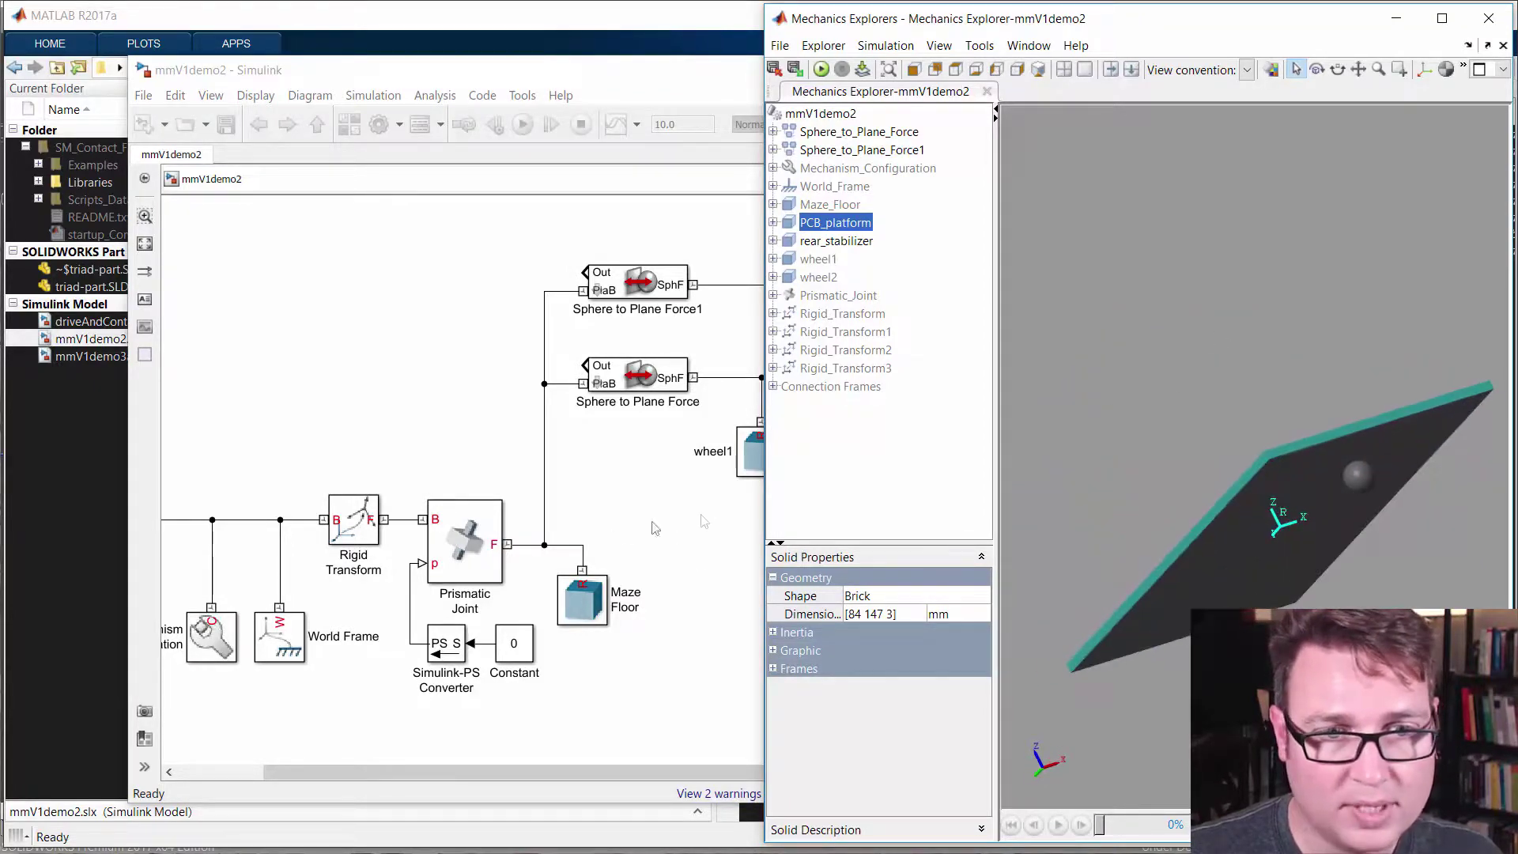
{"action": "left_click", "coordinate": [625, 523]}
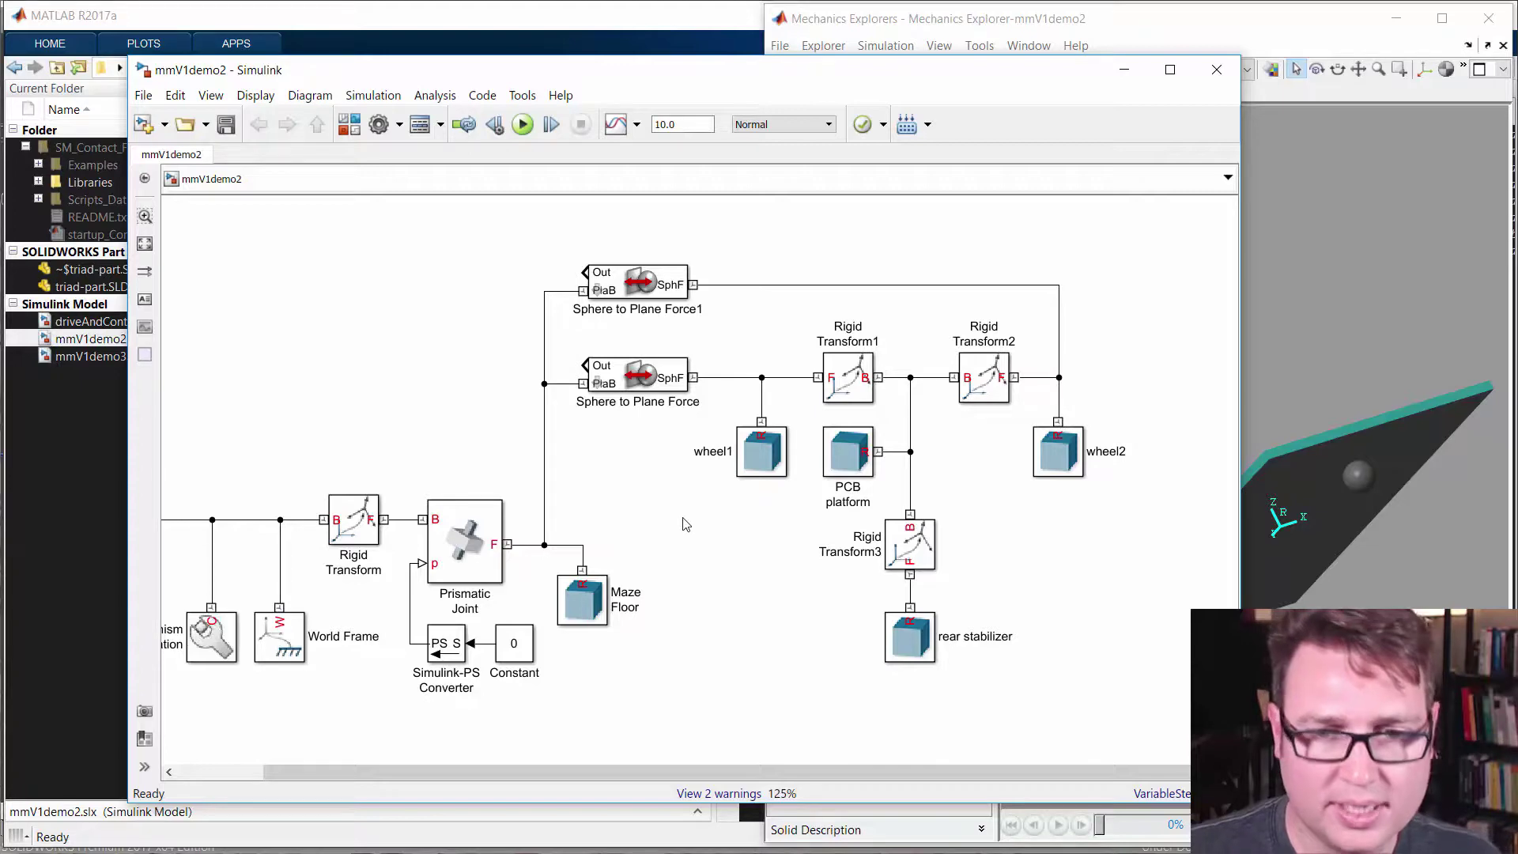
{"action": "left_click", "coordinate": [866, 459]}
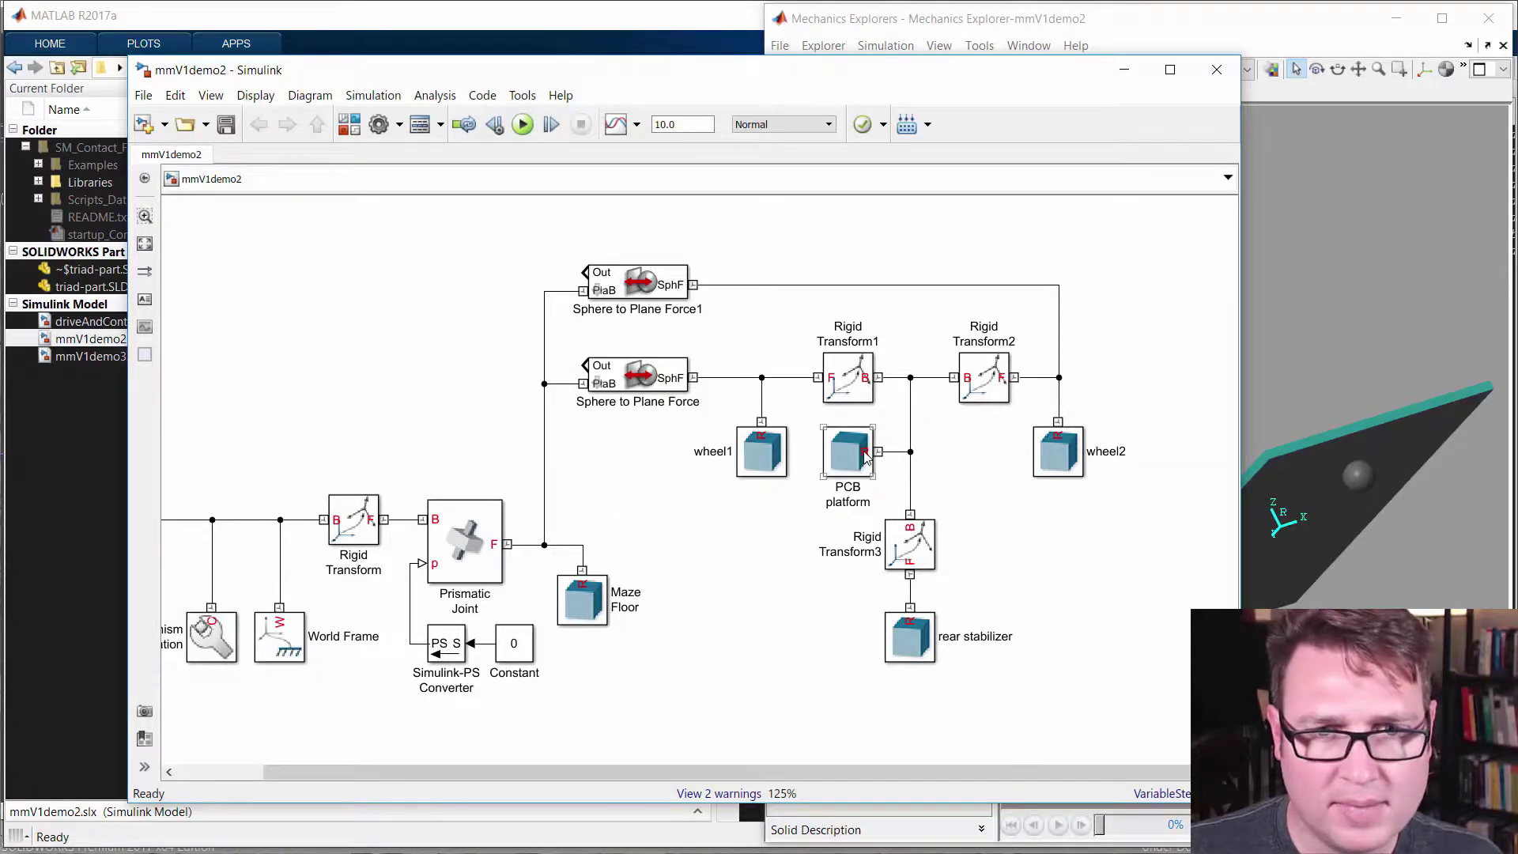
Colour the PCB platform solid red [1.0 0.0 0.2].
{"action": "double_click", "coordinate": [866, 458]}
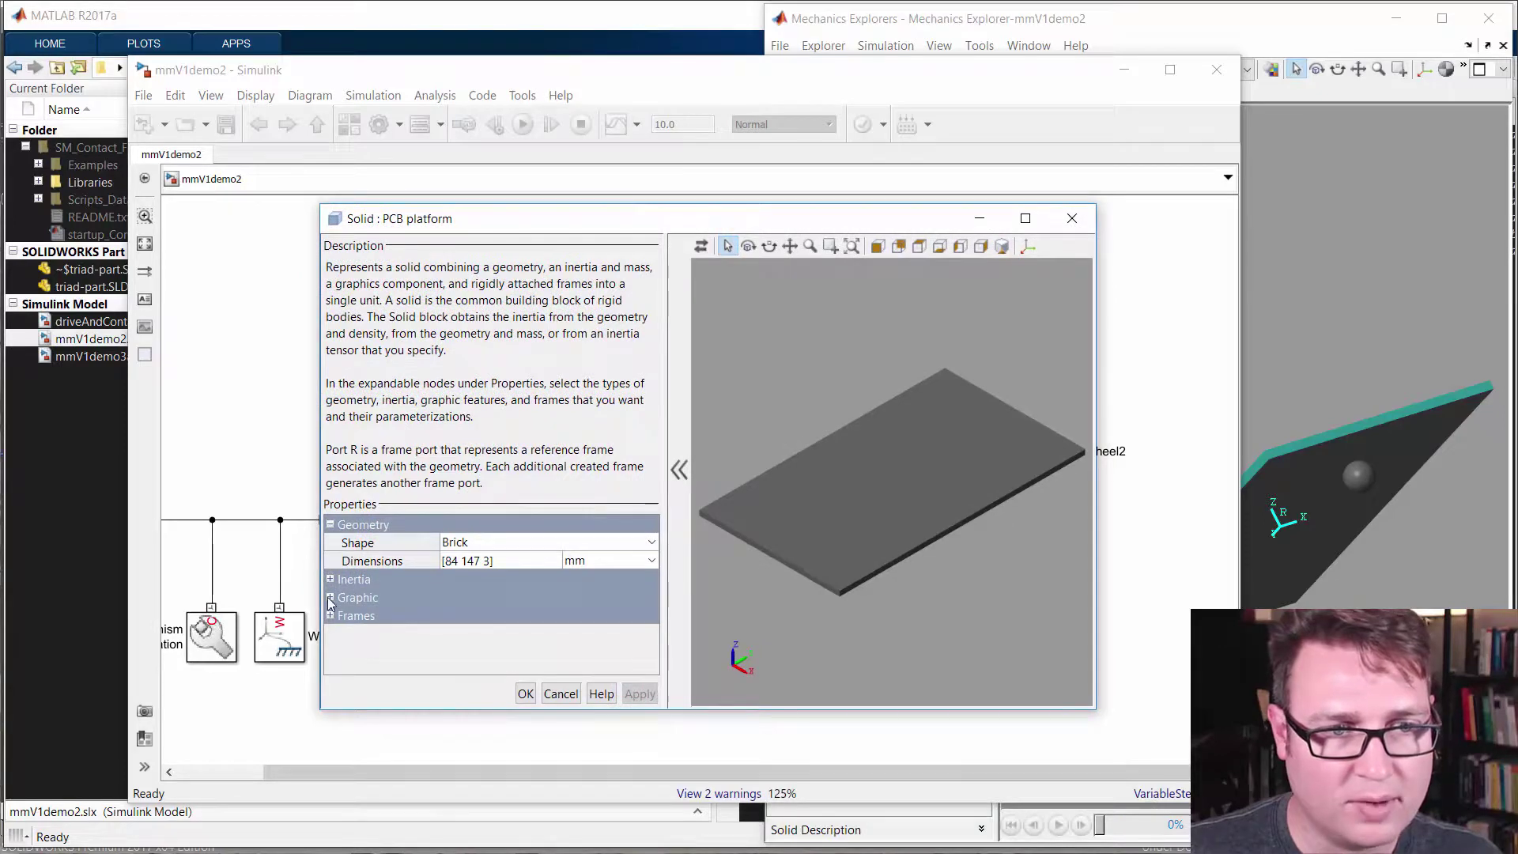
{"action": "left_click", "coordinate": [331, 599]}
{"action": "left_click", "coordinate": [334, 634]}
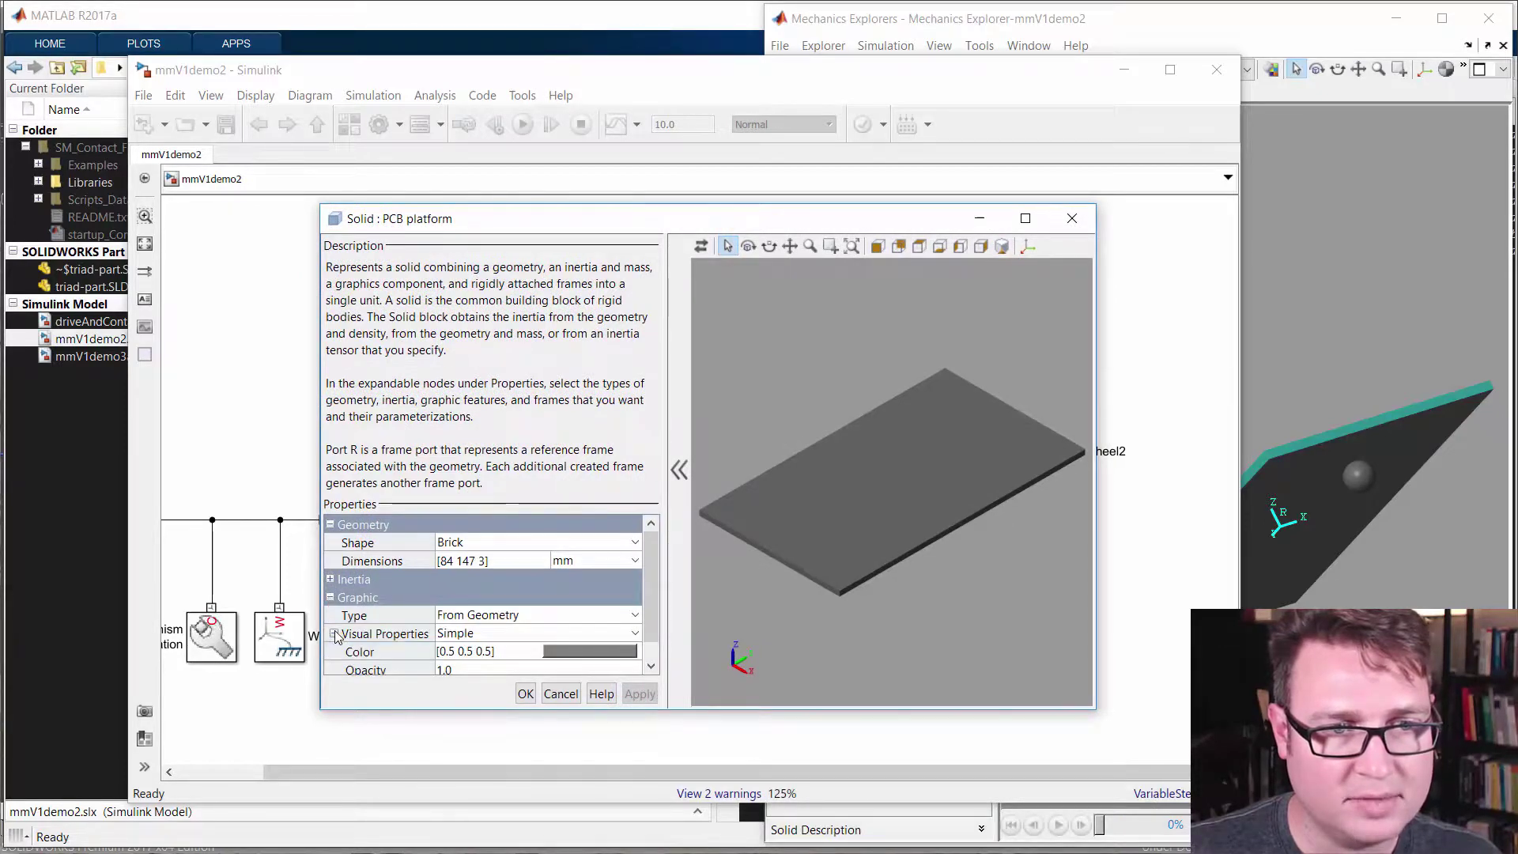
{"action": "scroll", "coordinate": [655, 572], "scroll_direction": "down", "scroll_amount": 1}
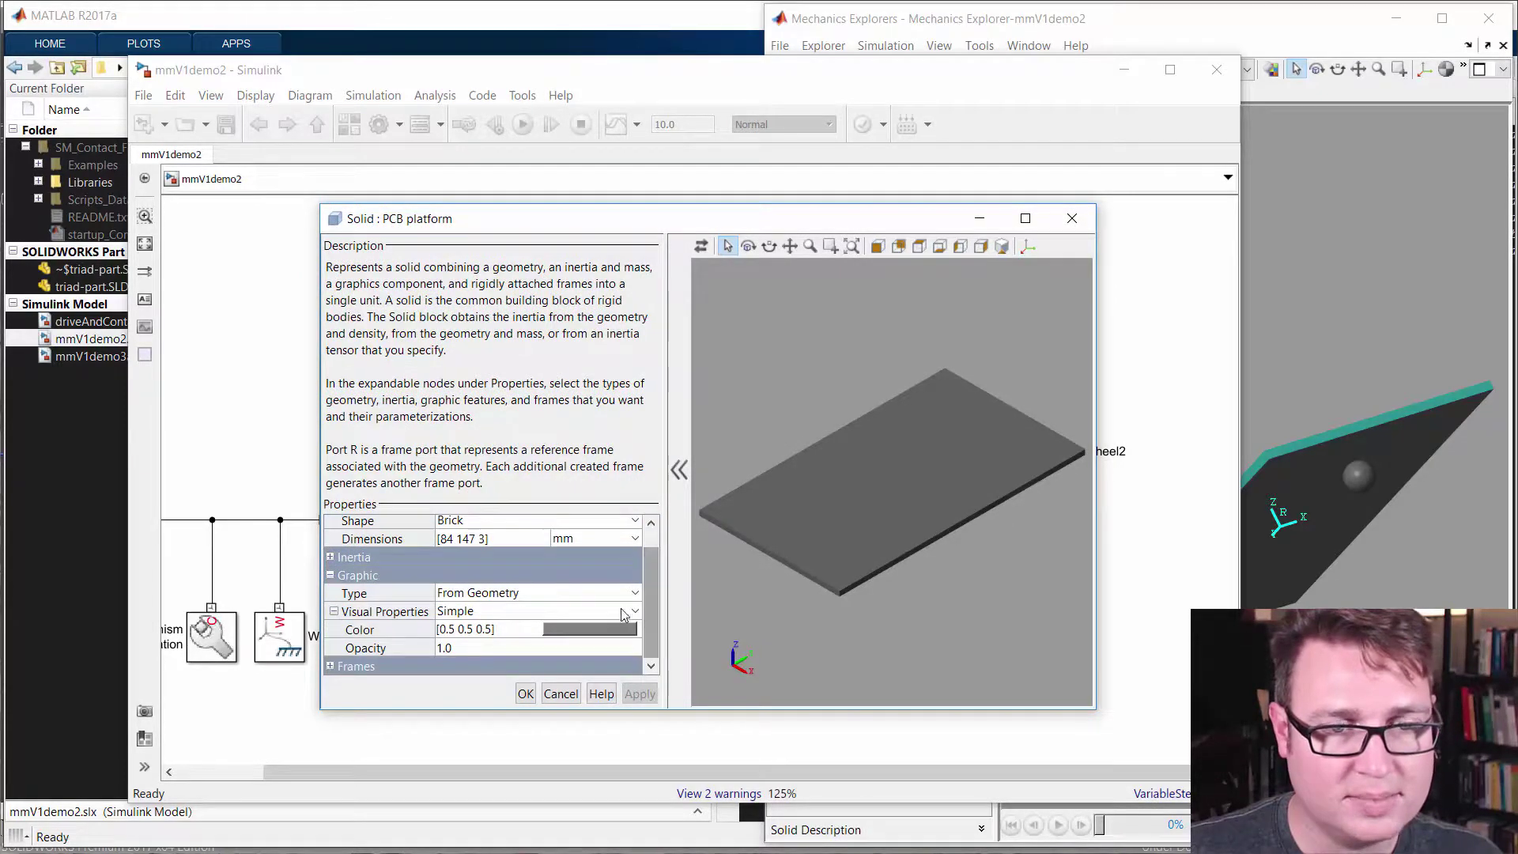
{"action": "left_click", "coordinate": [602, 630]}
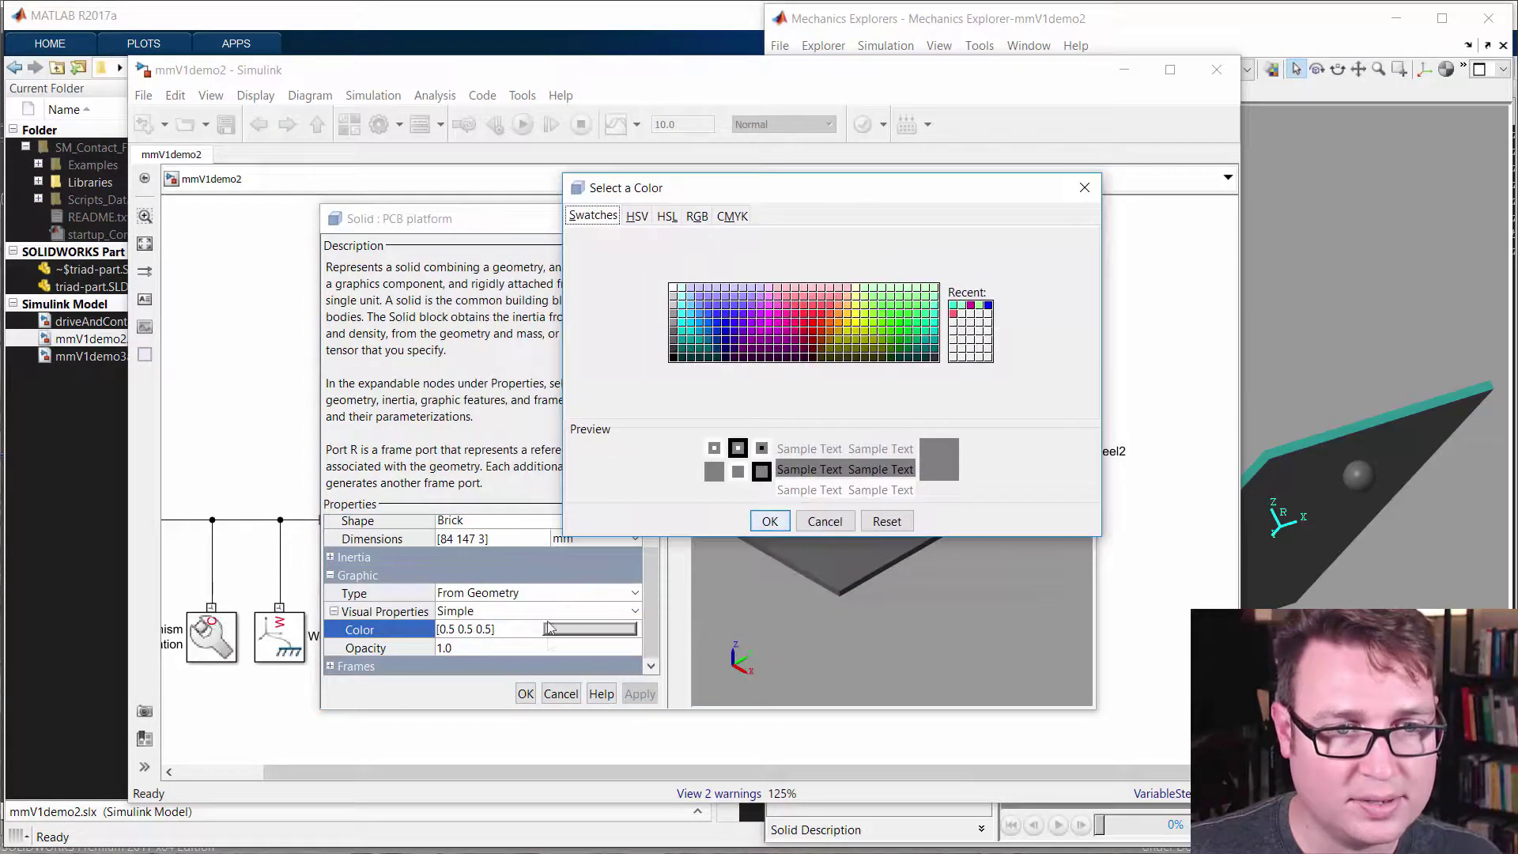
{"action": "left_click", "coordinate": [804, 322]}
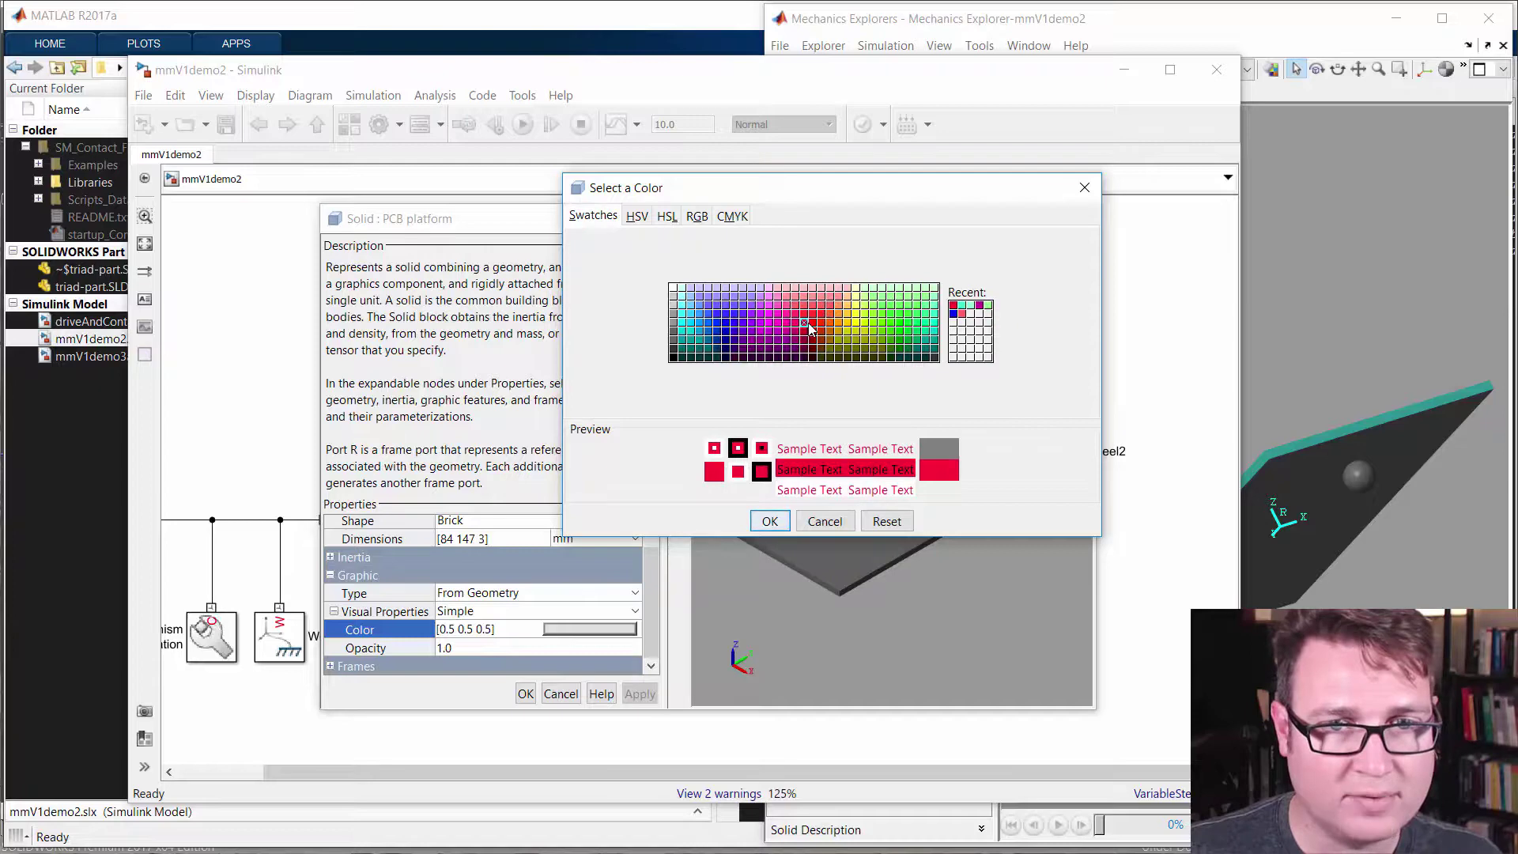
{"action": "left_click", "coordinate": [770, 522]}
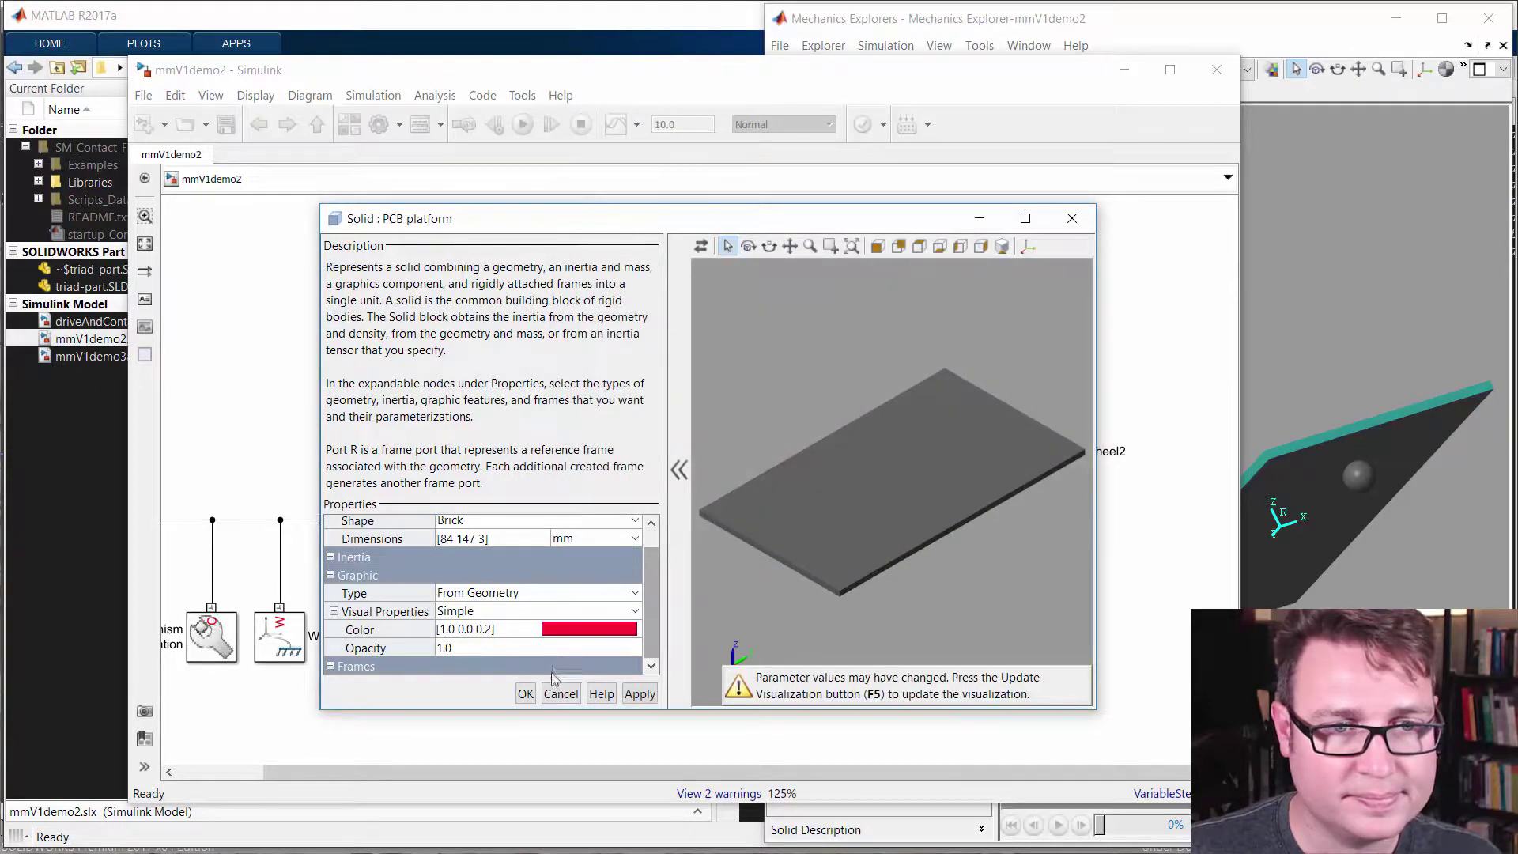
{"action": "left_click", "coordinate": [526, 694]}
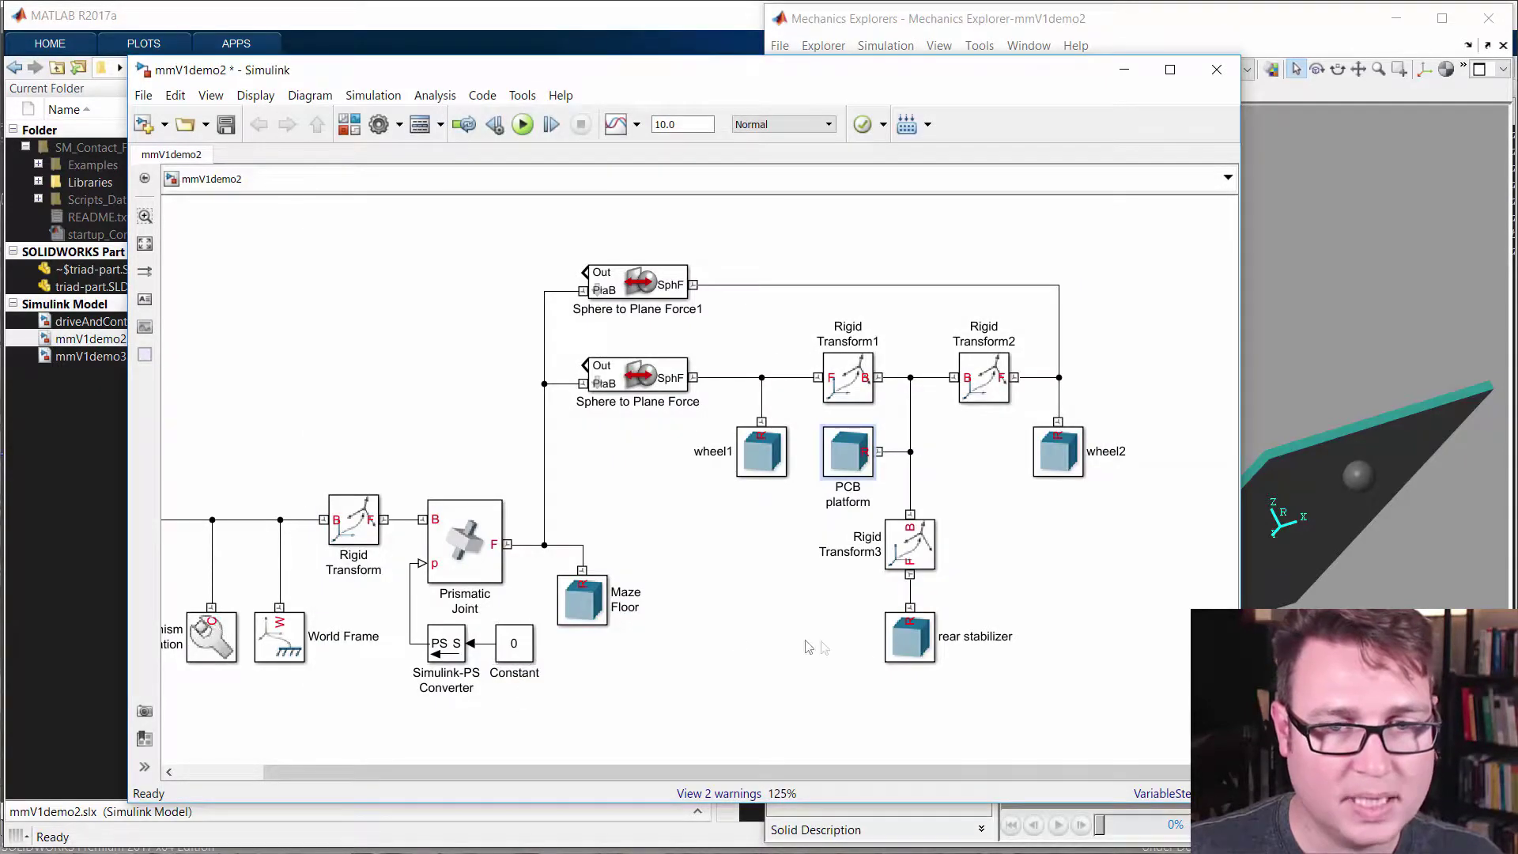
Narrow the model window, shift the diagram left and recompile the model.
{"action": "left_click", "coordinate": [920, 647]}
{"action": "left_click", "coordinate": [764, 456]}
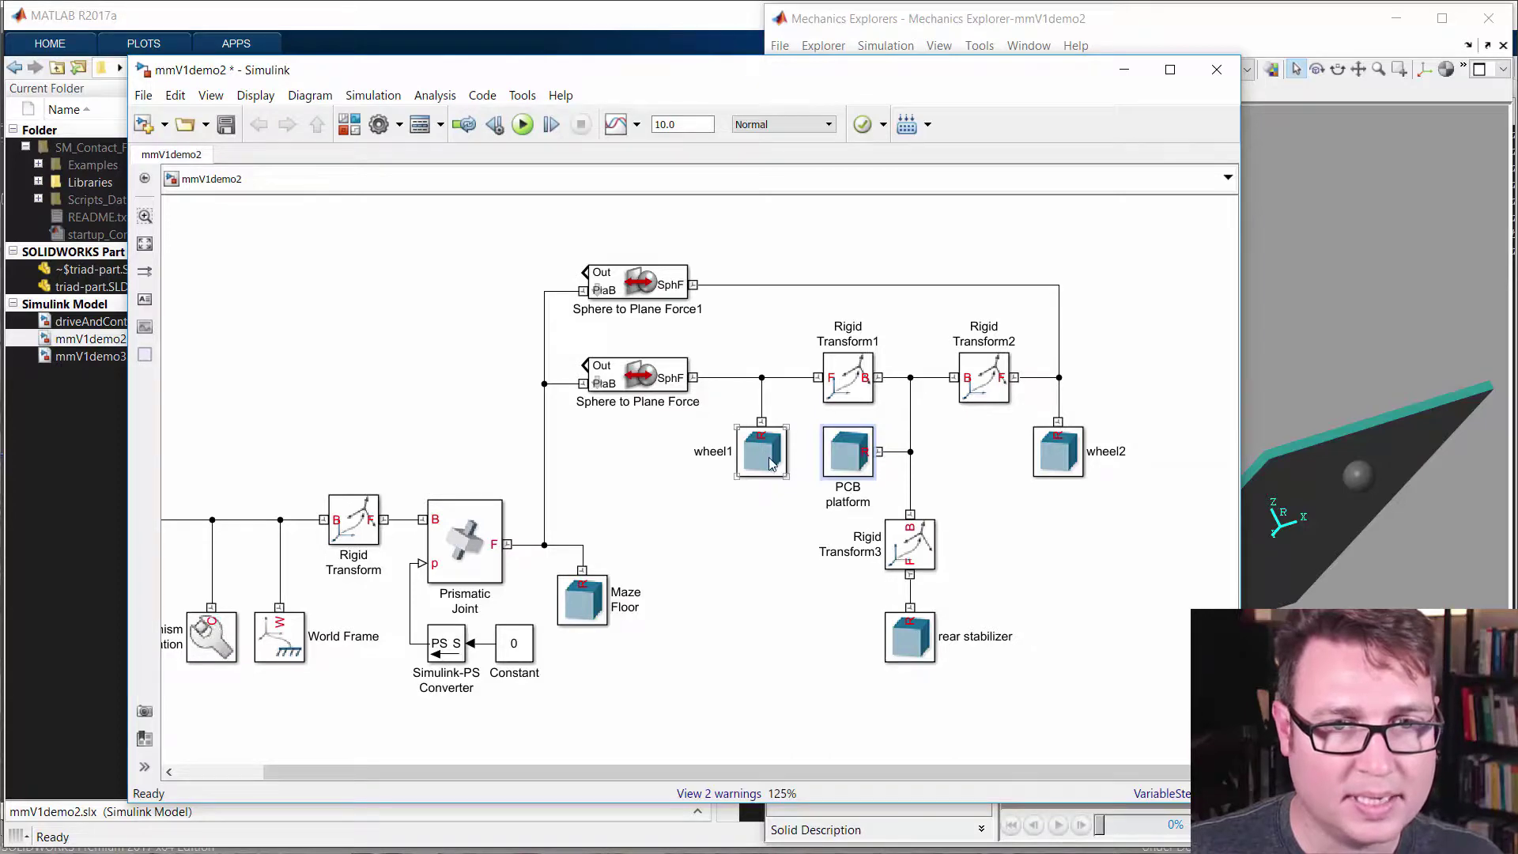
{"action": "left_click", "coordinate": [1095, 532]}
{"action": "left_click_drag", "start_coordinate": [1242, 282], "coordinate": [909, 283]}
{"action": "left_click_drag", "start_coordinate": [412, 376], "coordinate": [294, 376]}
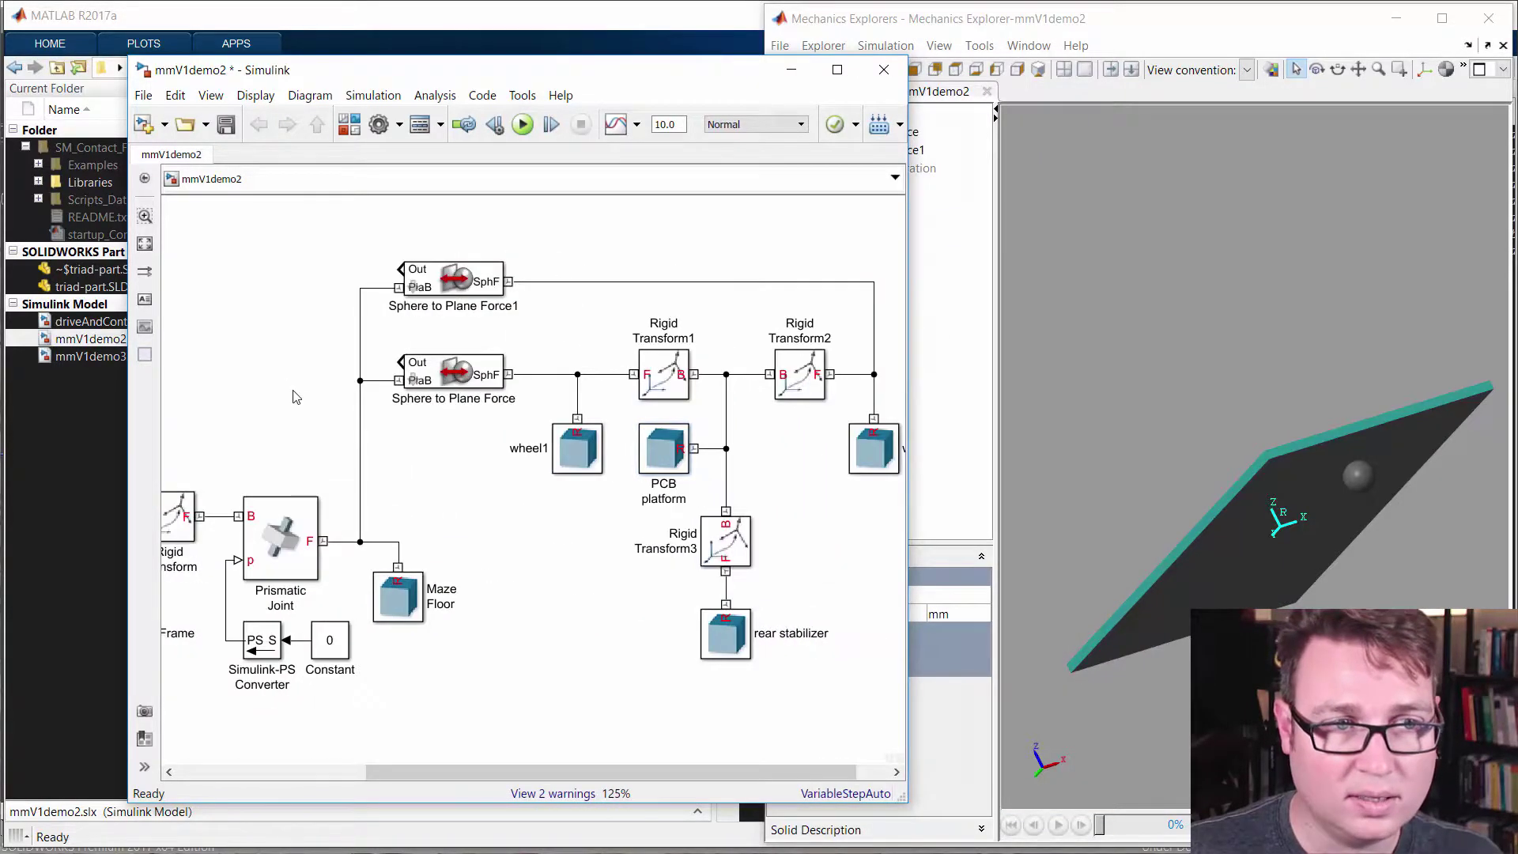
{"action": "key", "text": "ctrl+t"}
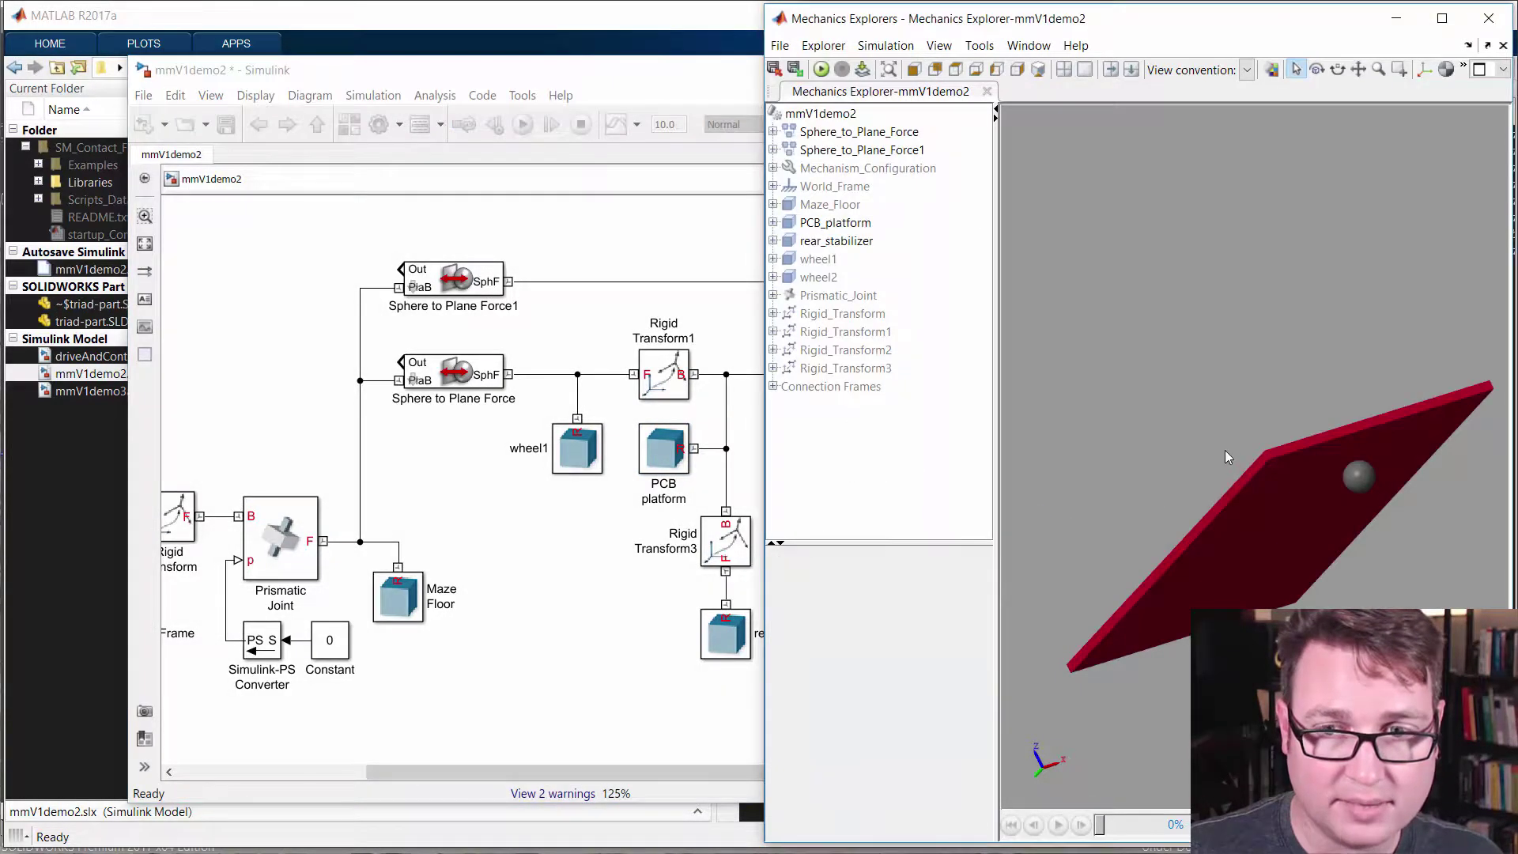
{"action": "left_click", "coordinate": [744, 642]}
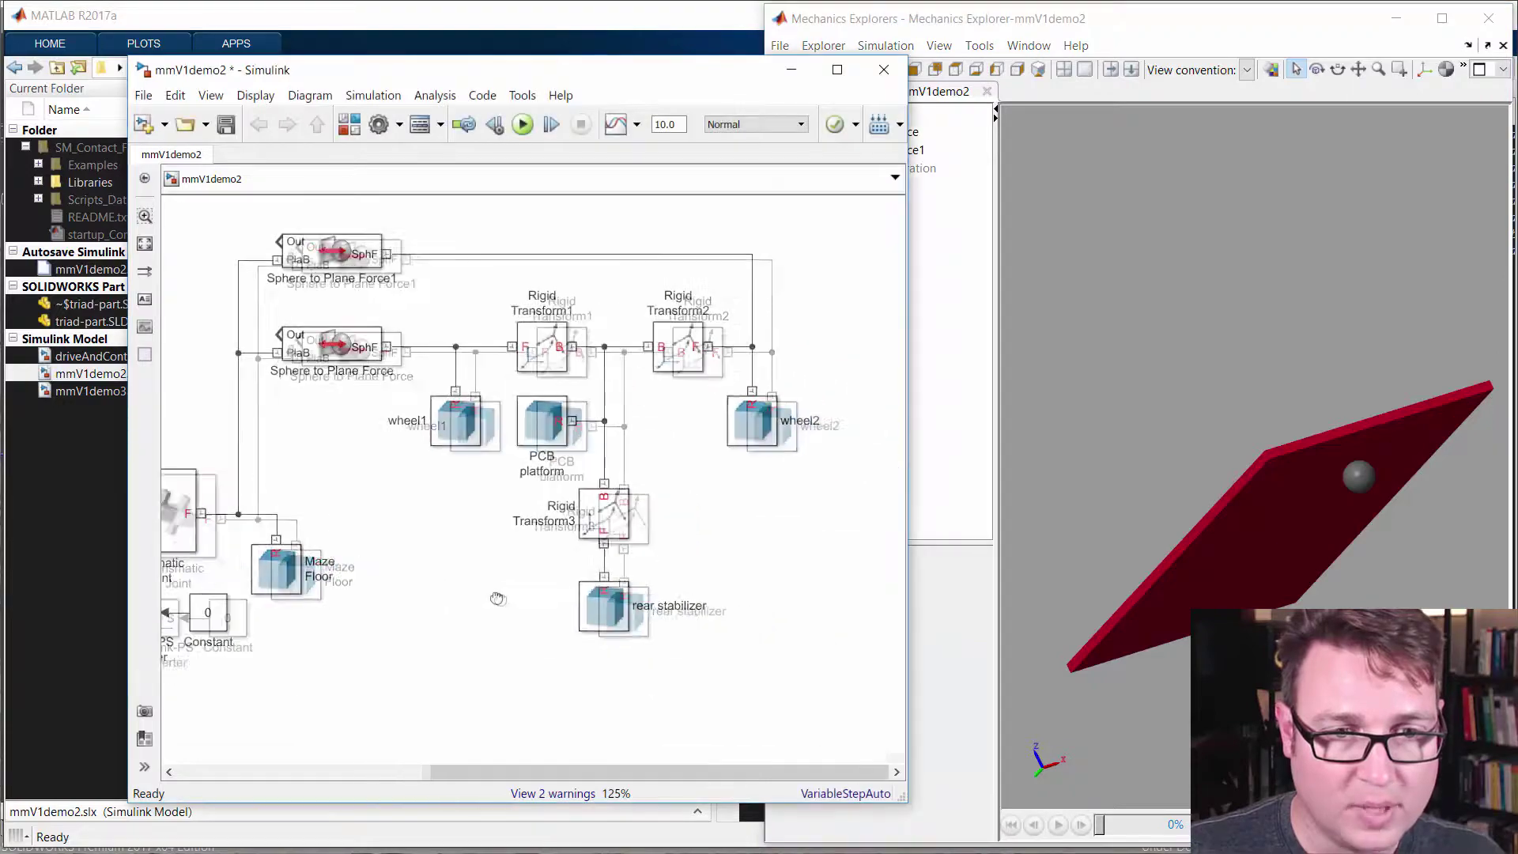
Give the rear stabilizer solid colour [0.0 1.0 0.8] and update the model with Ctrl+D.
{"action": "double_click", "coordinate": [595, 607]}
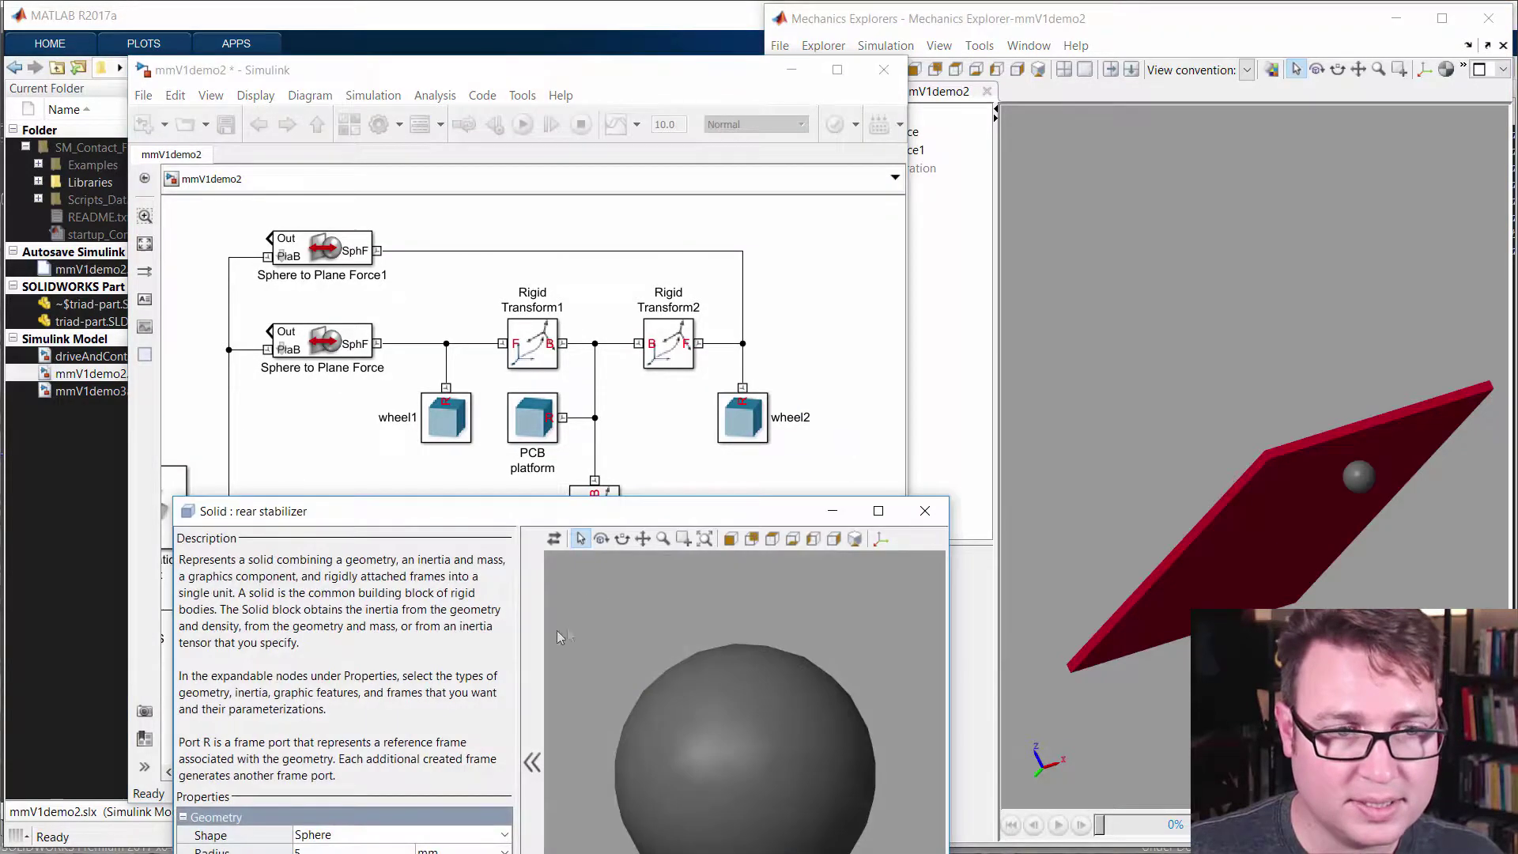
{"action": "left_click_drag", "start_coordinate": [494, 524], "coordinate": [470, 277]}
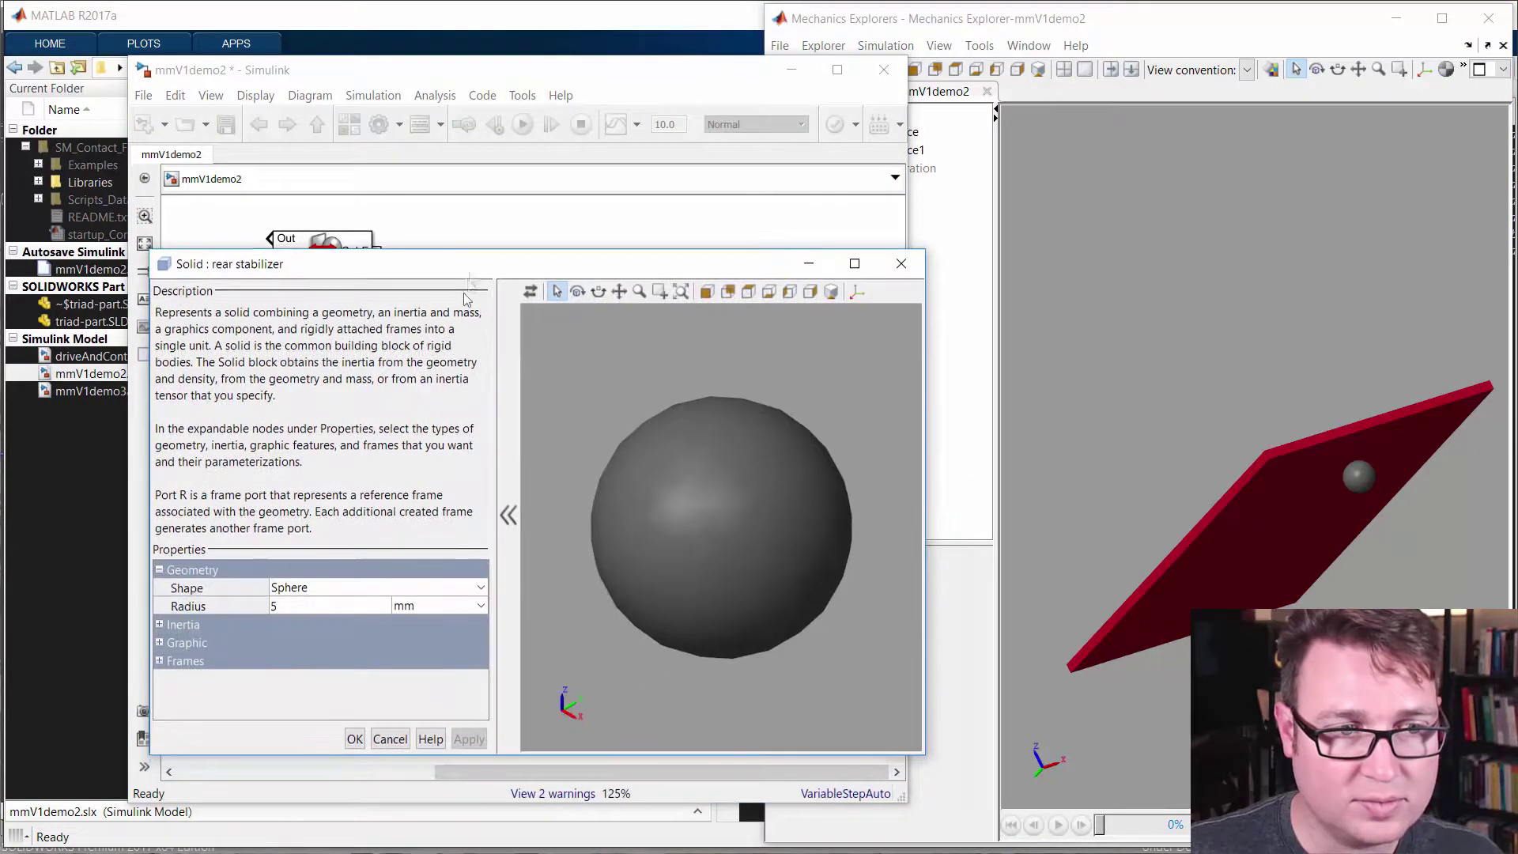
{"action": "left_click", "coordinate": [159, 642]}
{"action": "left_click", "coordinate": [163, 679]}
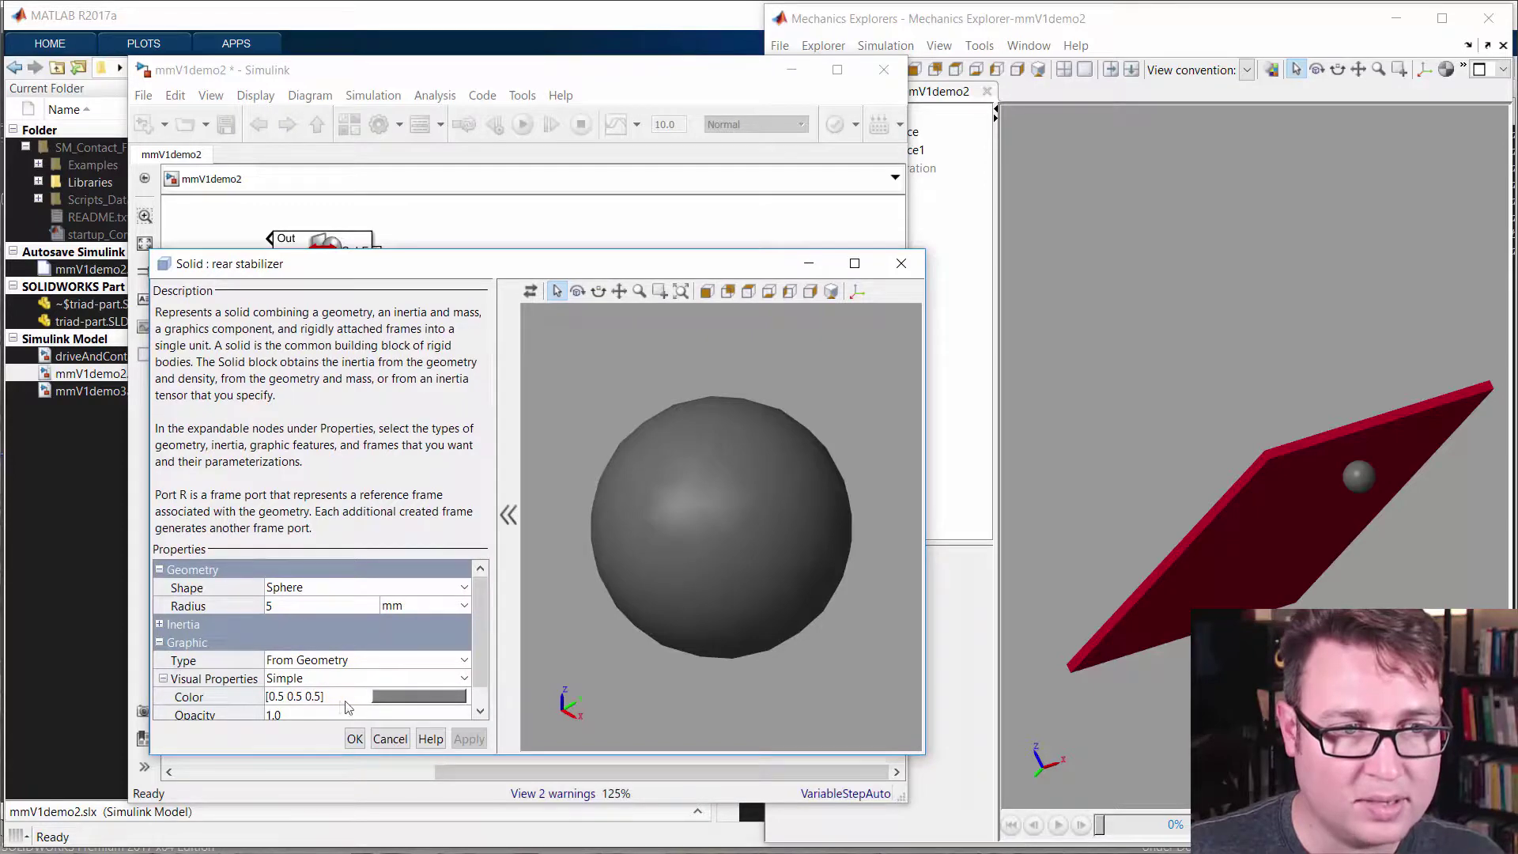
{"action": "left_click", "coordinate": [387, 699]}
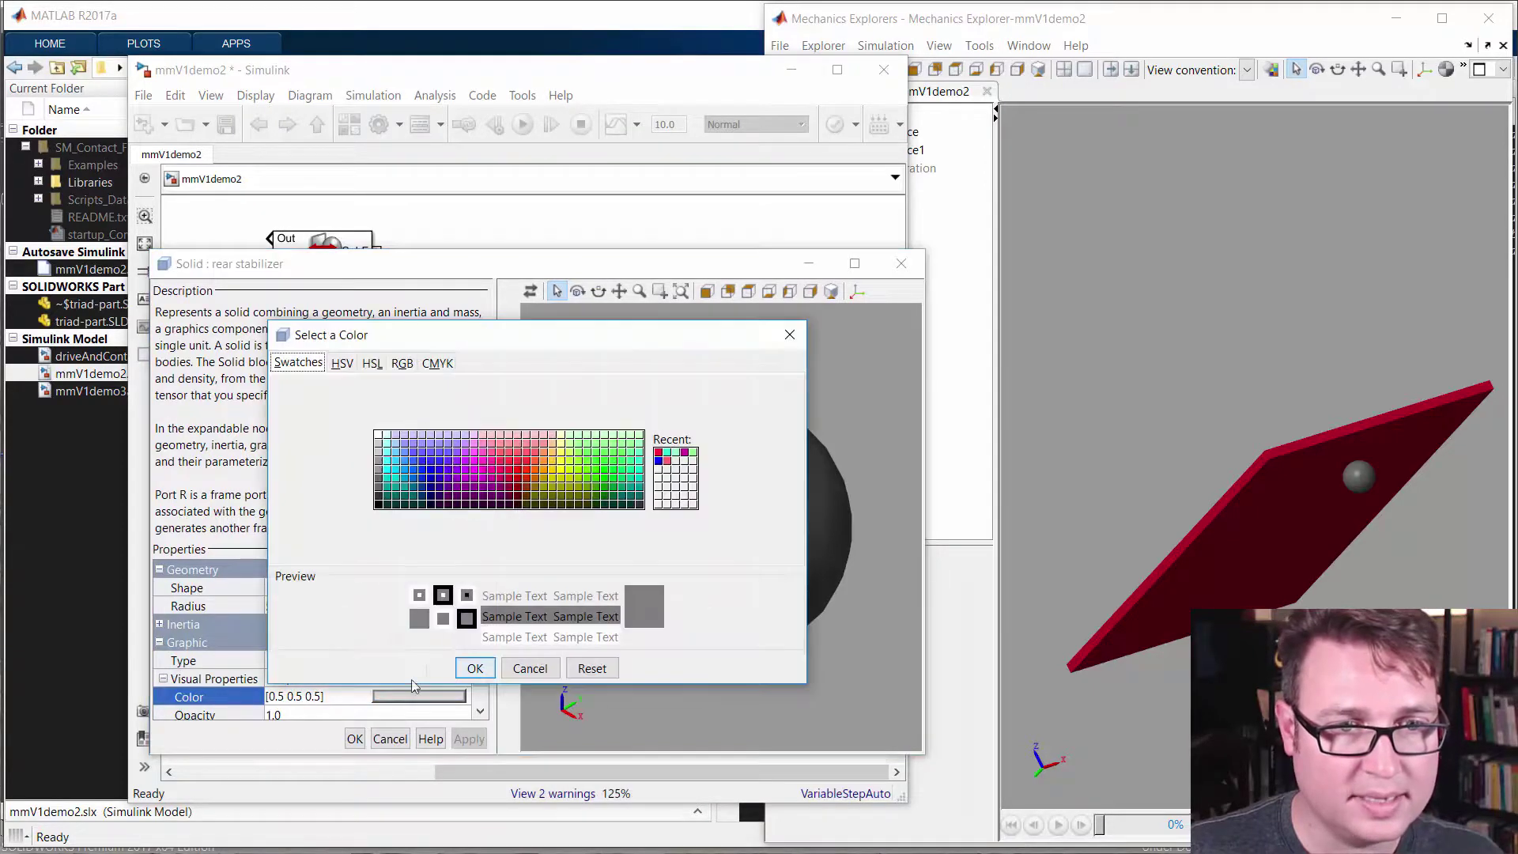
{"action": "left_click", "coordinate": [639, 470]}
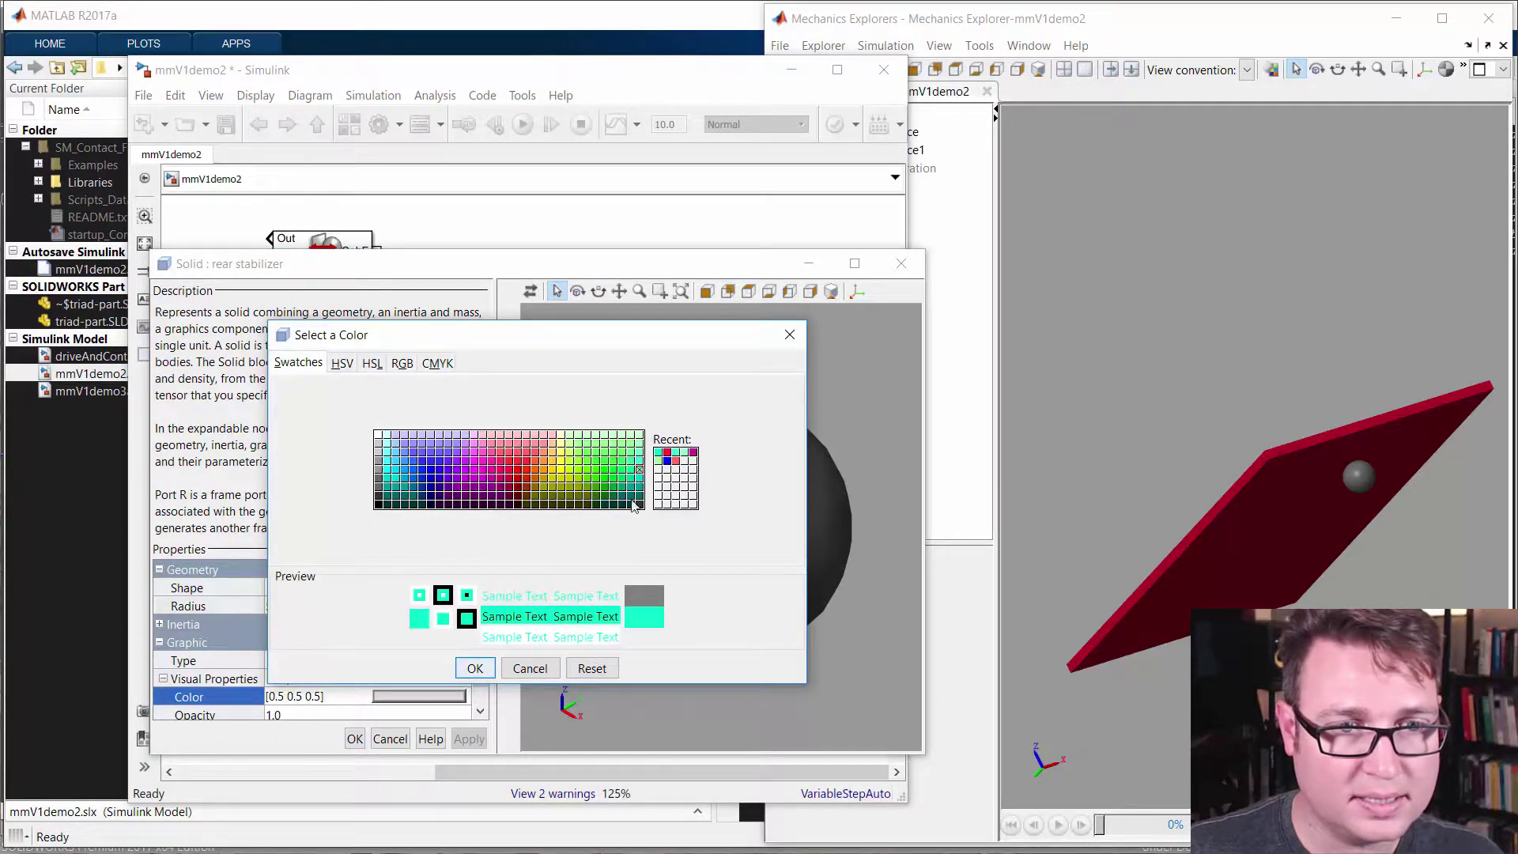
{"action": "left_click", "coordinate": [473, 670]}
{"action": "left_click", "coordinate": [354, 739]}
{"action": "key", "text": "ctrl+d"}
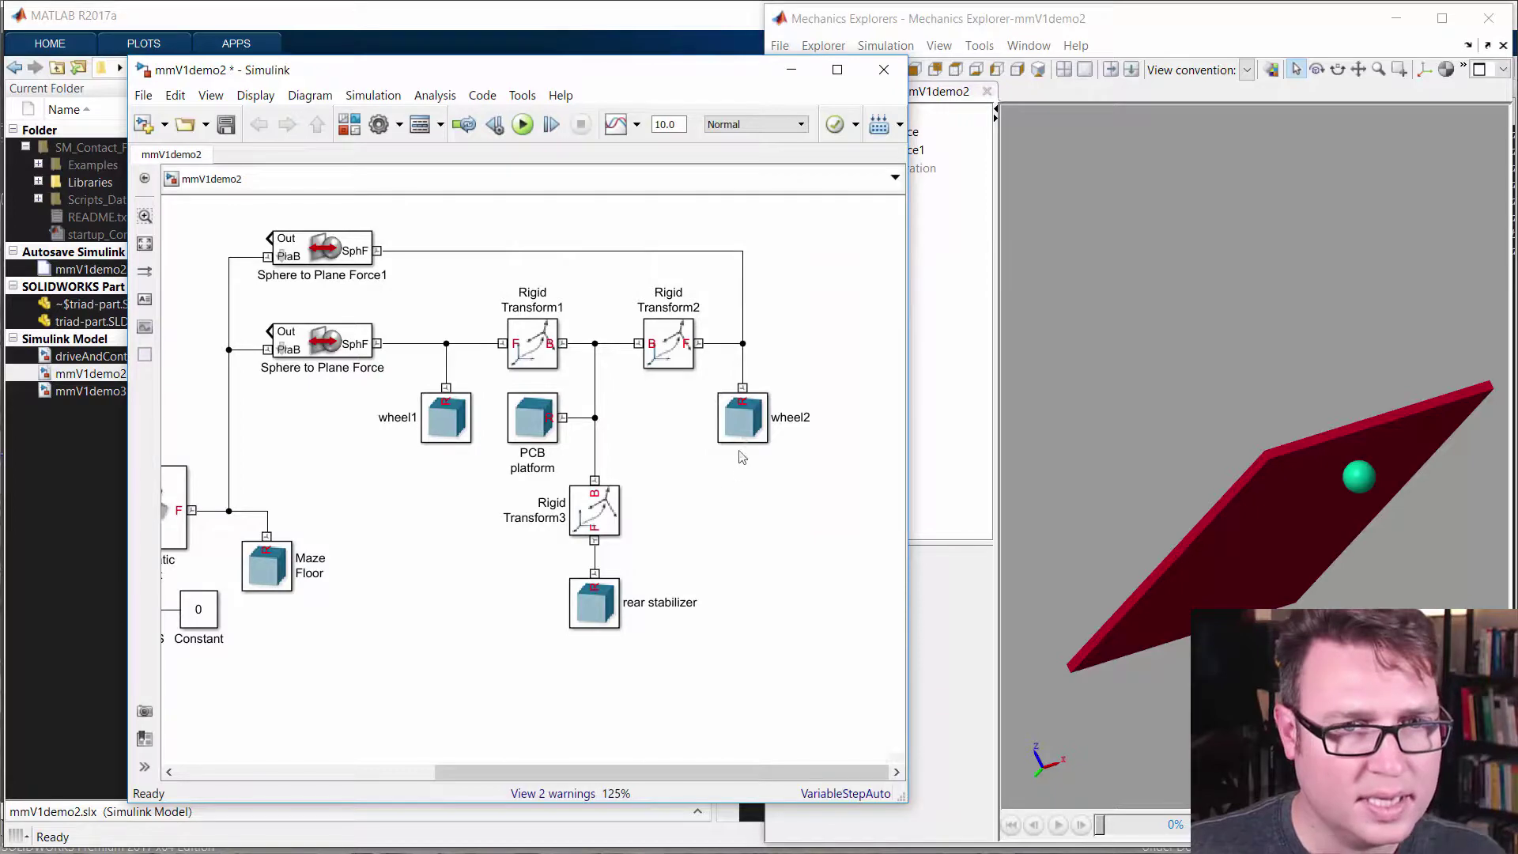
Colour the wheel1 solid blue.
{"action": "double_click", "coordinate": [463, 413]}
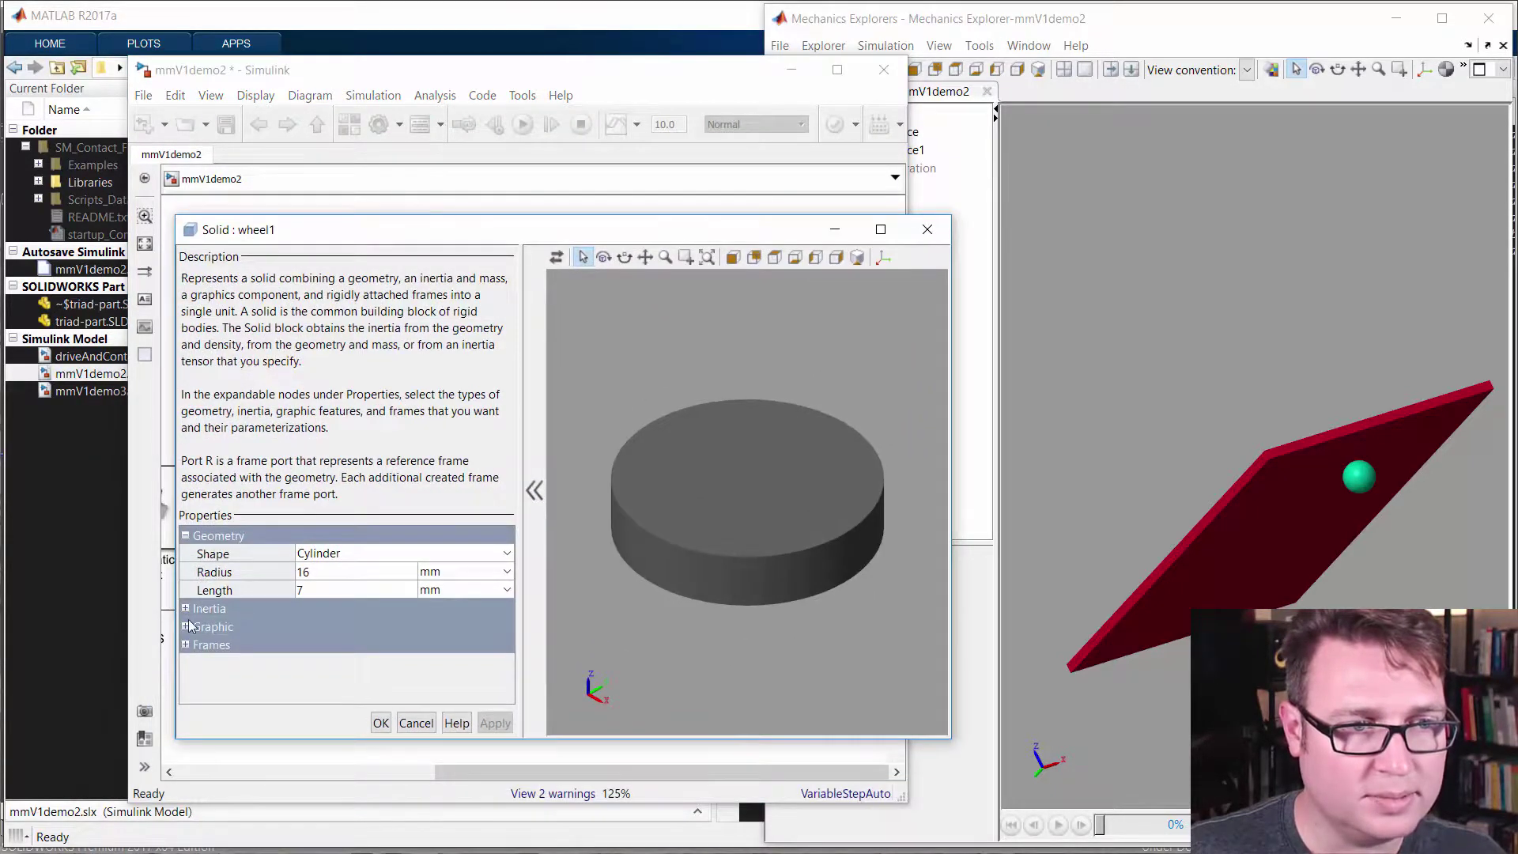
{"action": "left_click", "coordinate": [187, 626]}
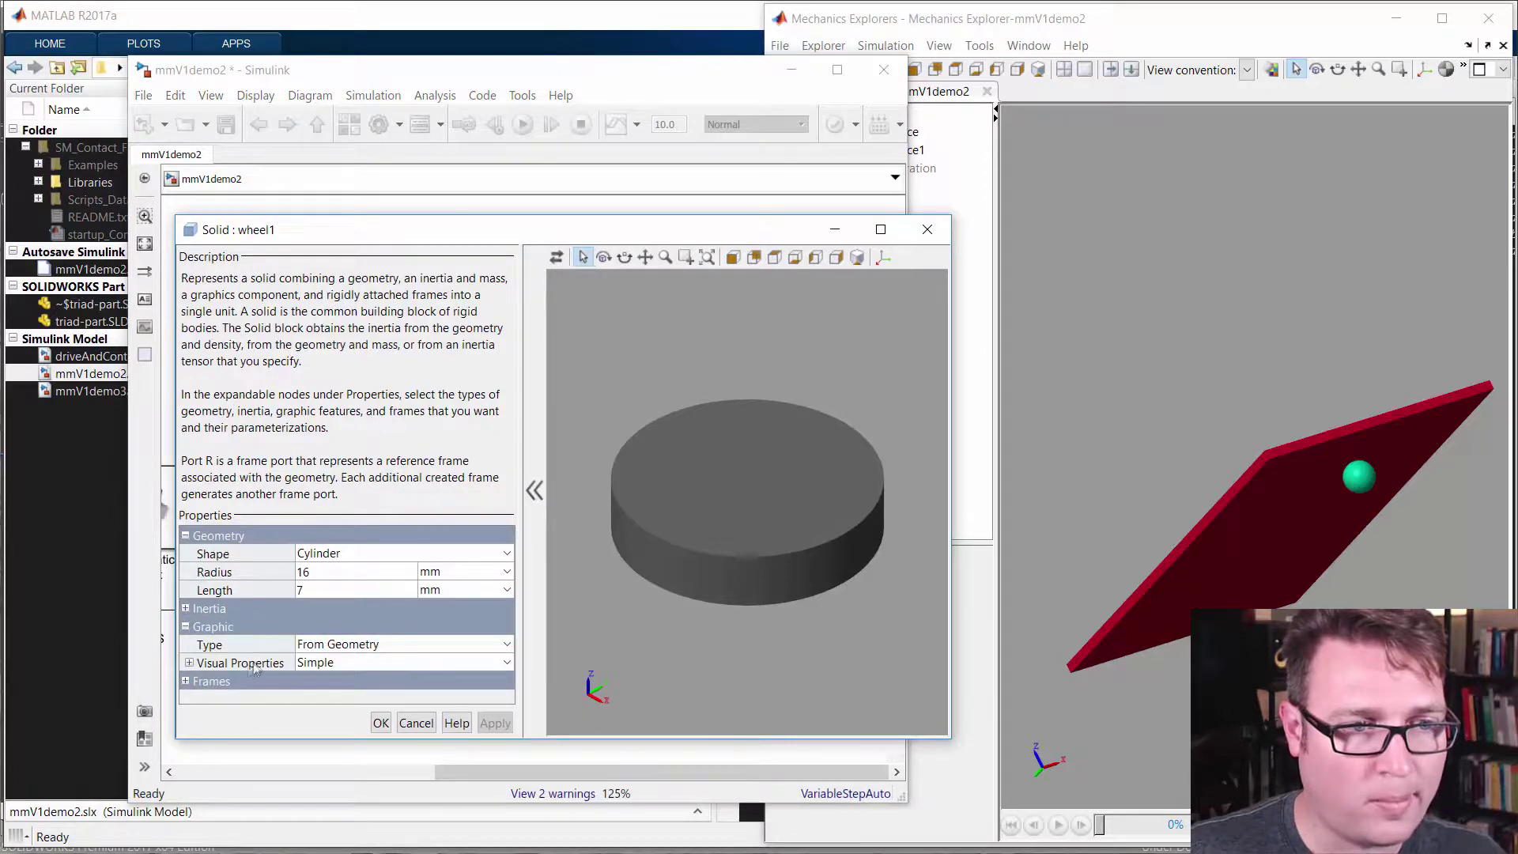
{"action": "left_click", "coordinate": [189, 663]}
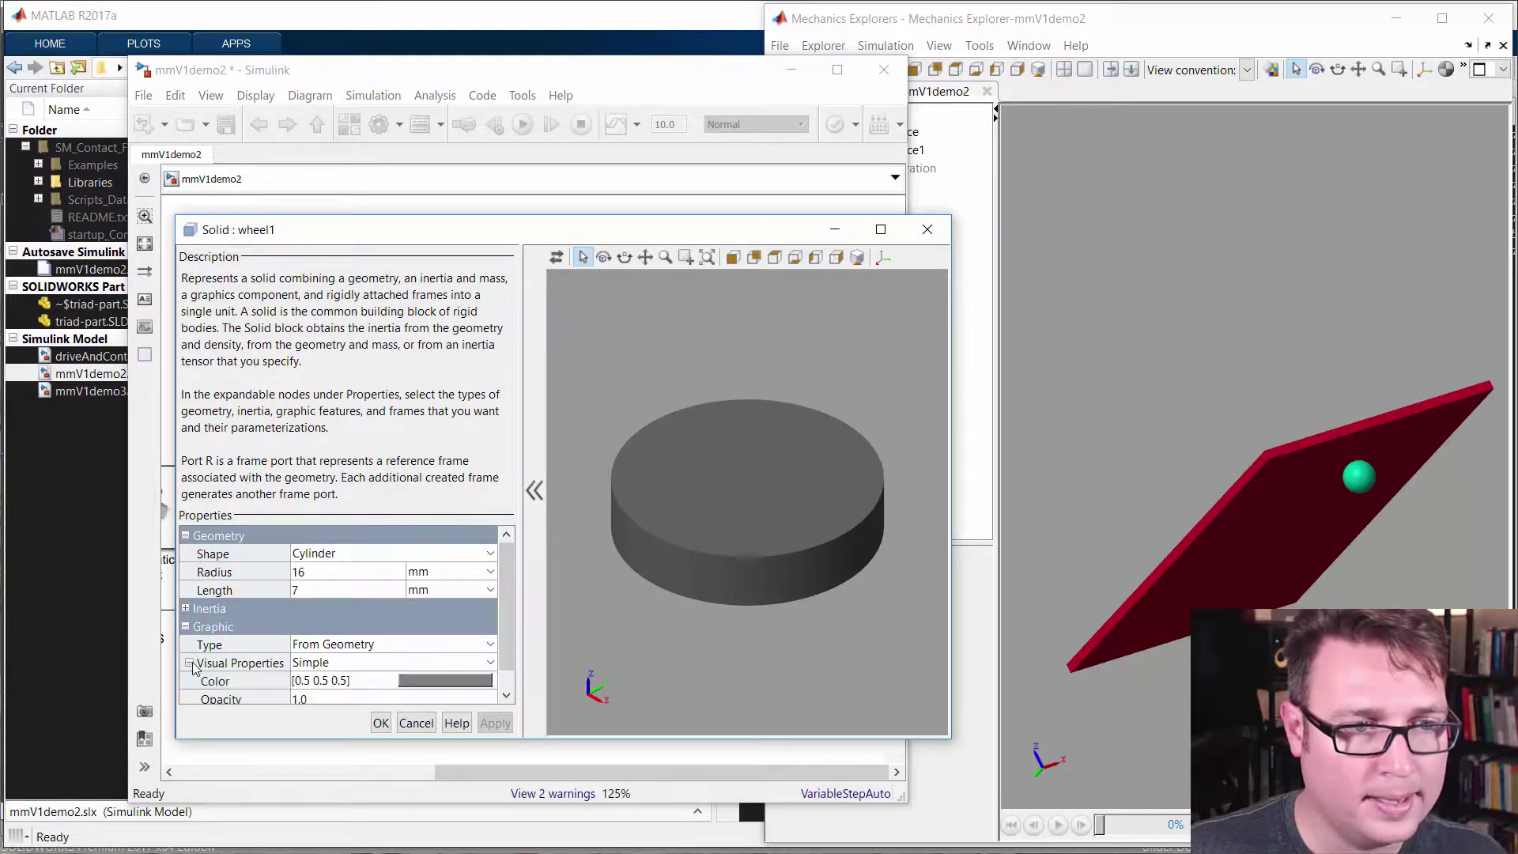
{"action": "left_click", "coordinate": [423, 681]}
{"action": "left_click", "coordinate": [463, 440]}
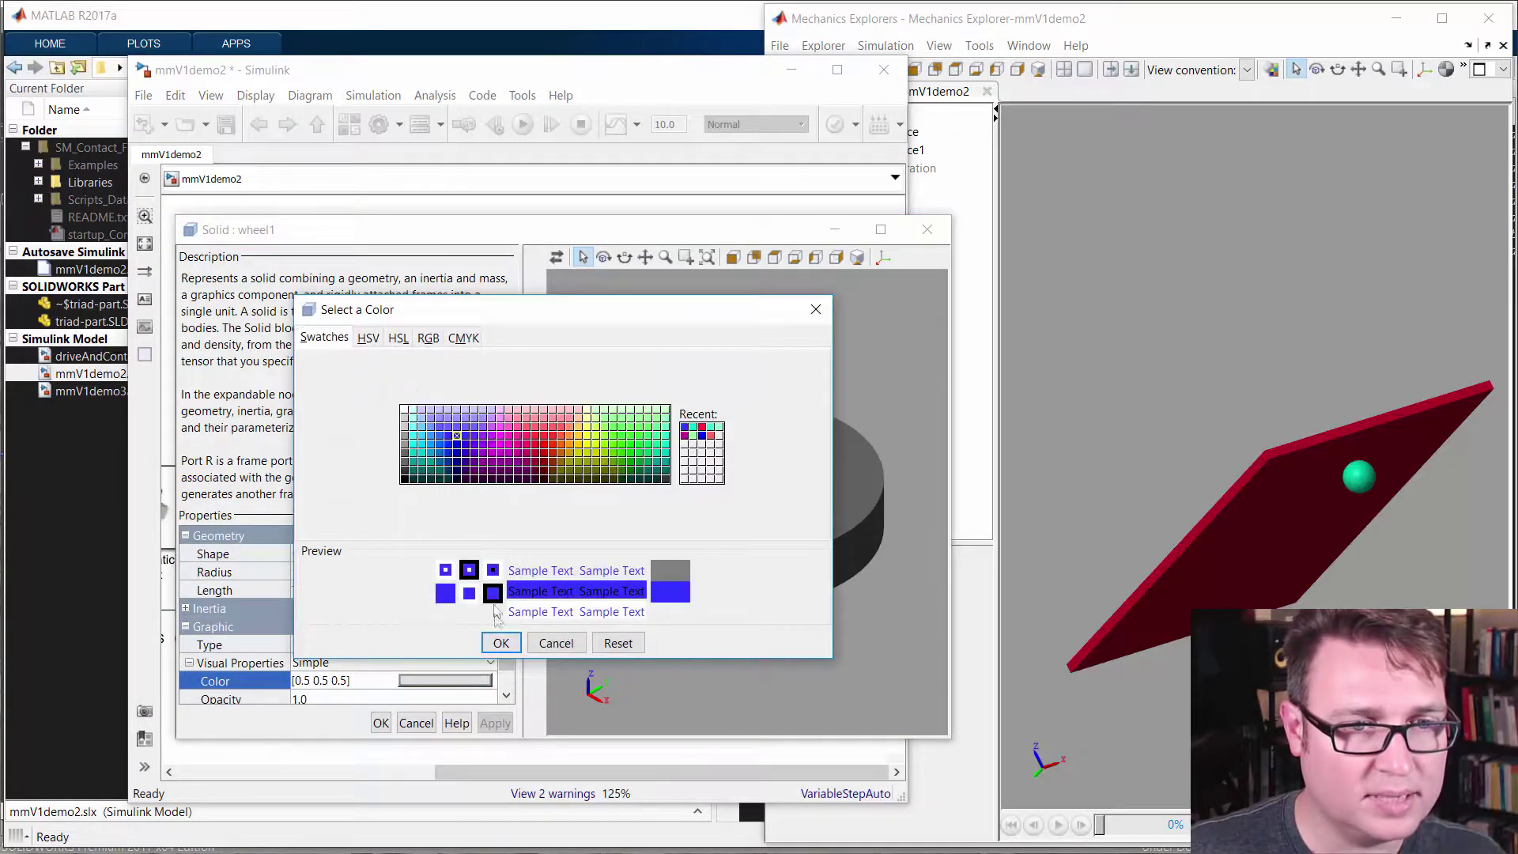
{"action": "left_click", "coordinate": [501, 642]}
{"action": "left_click", "coordinate": [380, 722]}
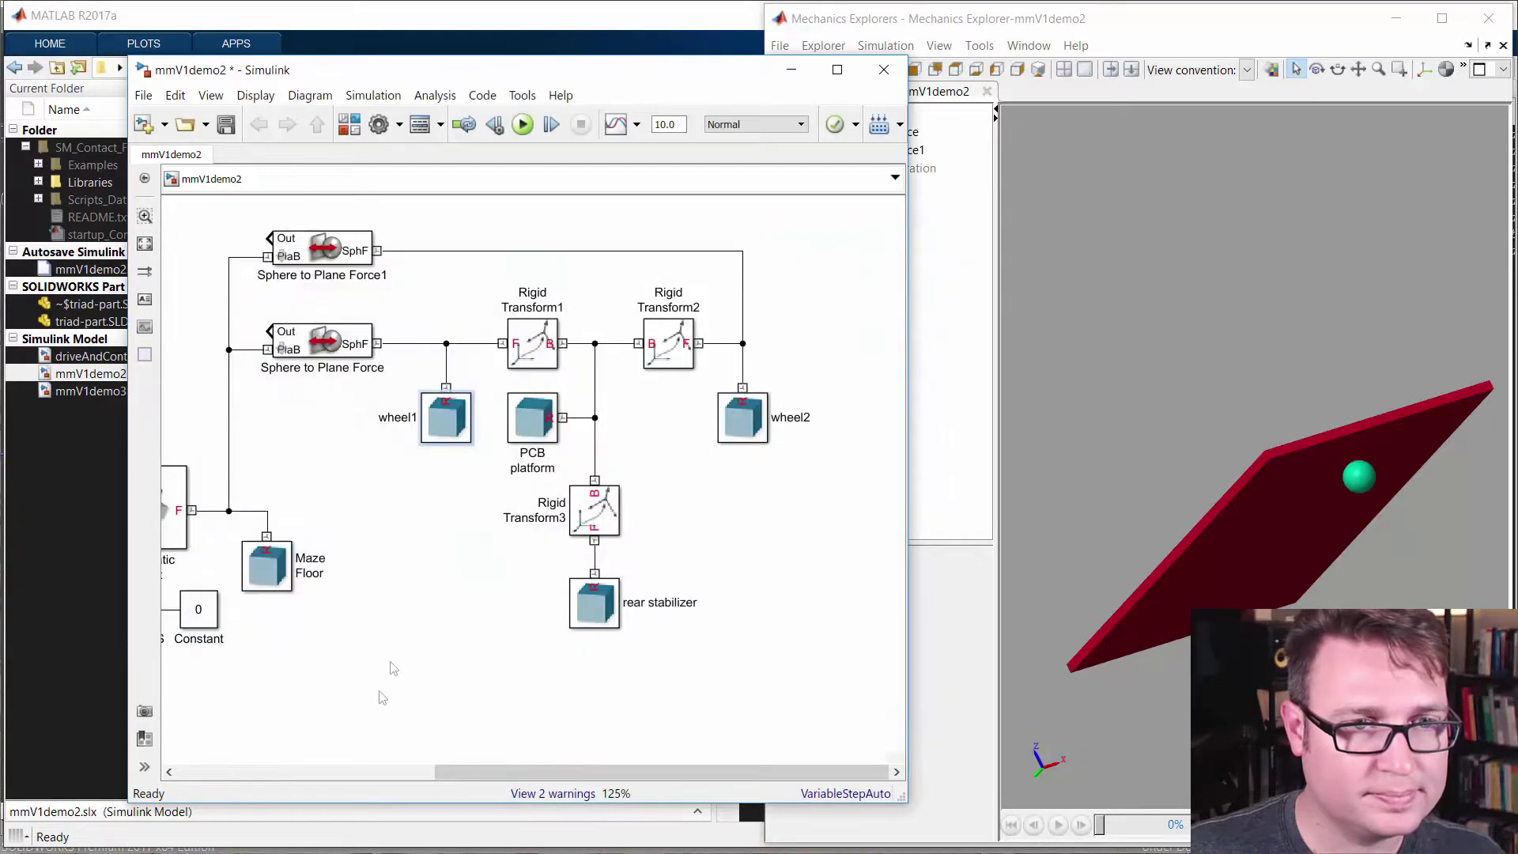
Colour the wheel2 solid green and update the model.
{"action": "double_click", "coordinate": [737, 419]}
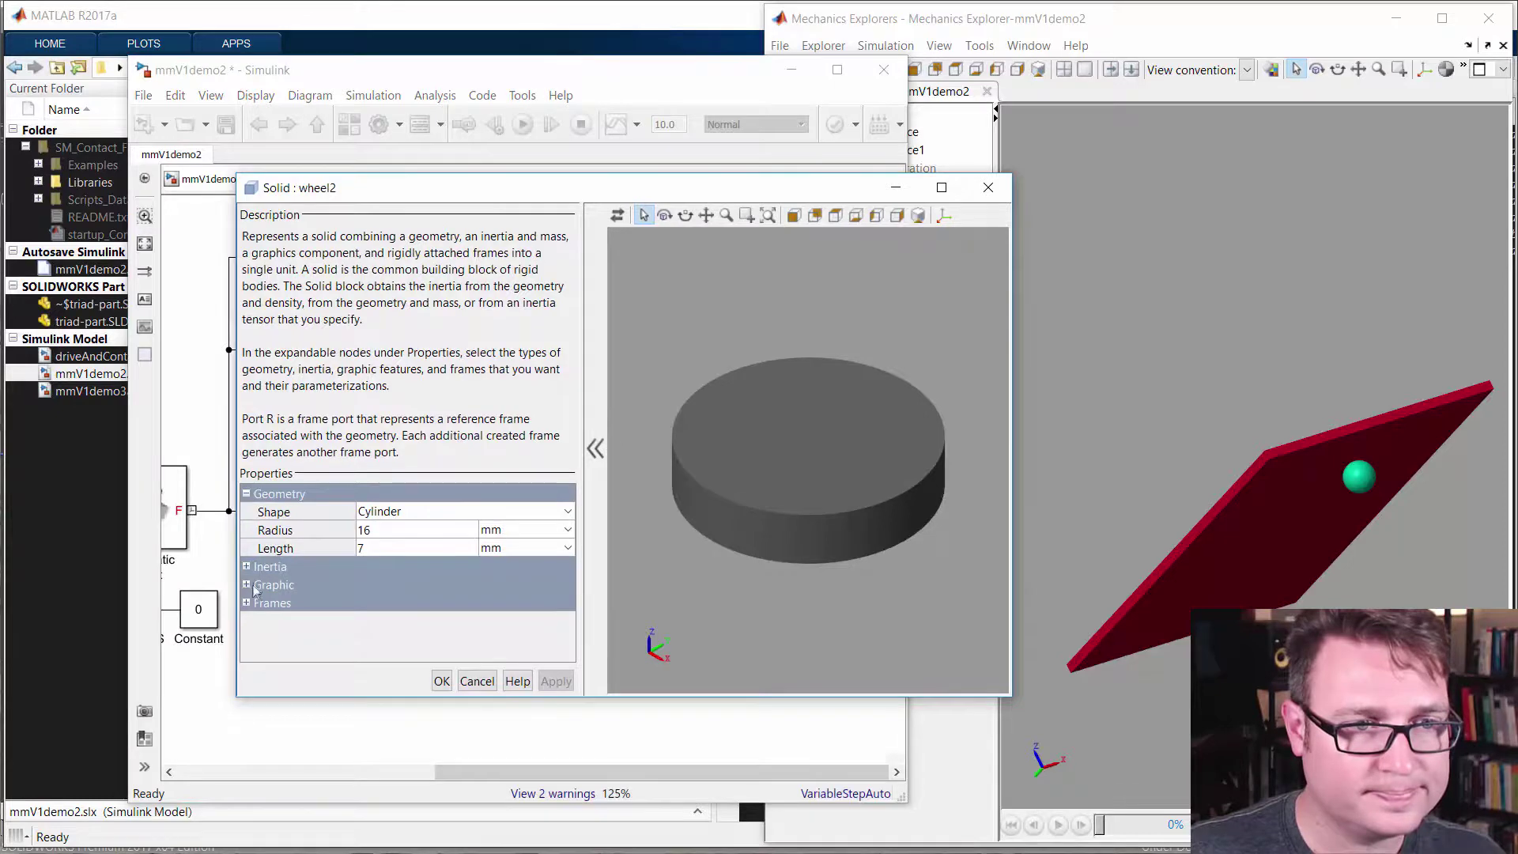
{"action": "left_click", "coordinate": [247, 585]}
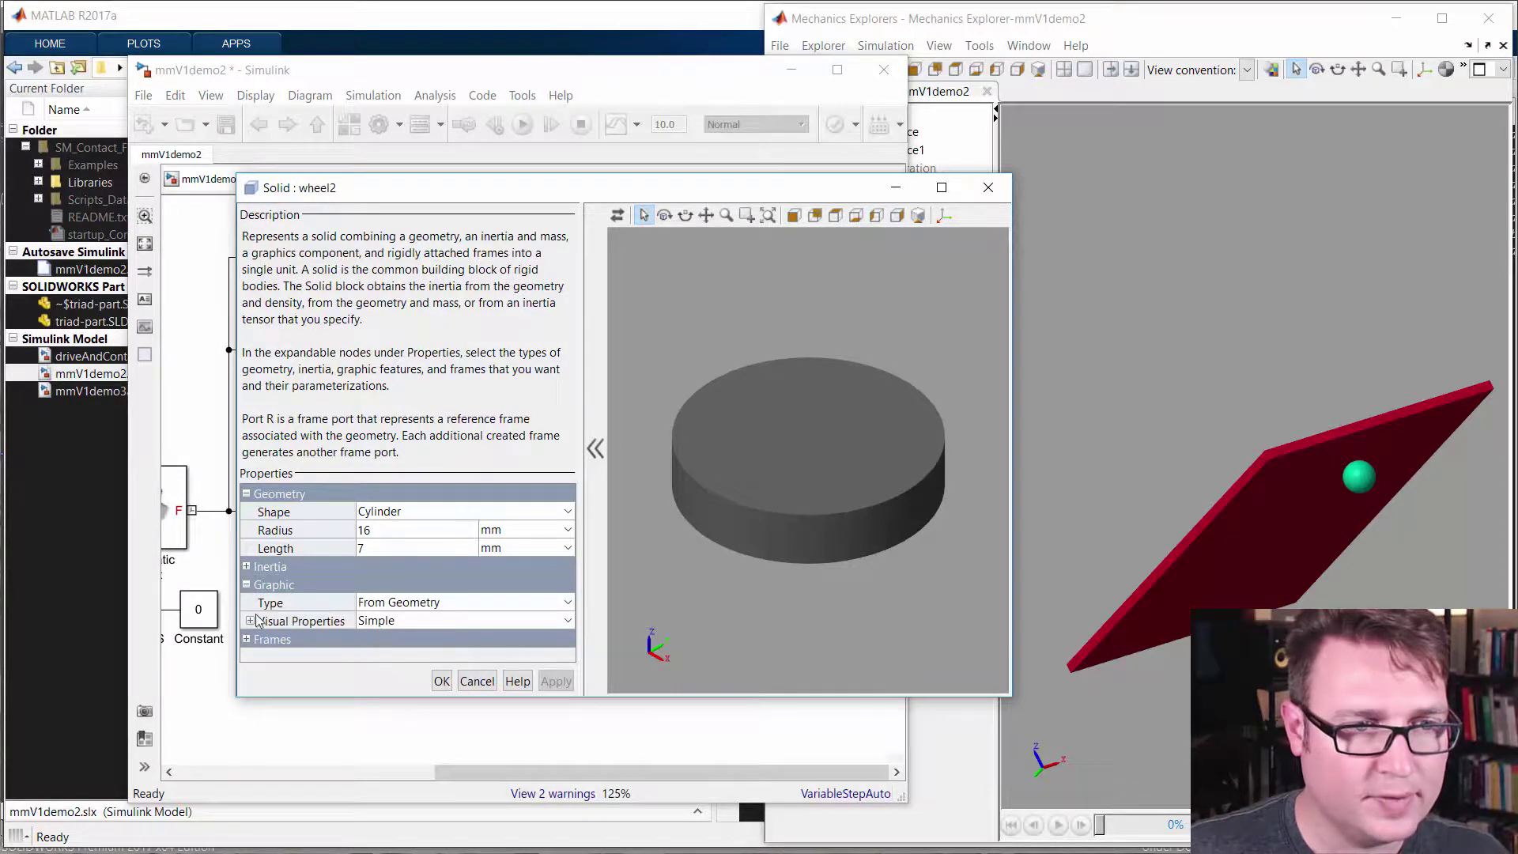
{"action": "left_click", "coordinate": [250, 621]}
{"action": "left_click", "coordinate": [461, 643]}
{"action": "left_click", "coordinate": [701, 387]}
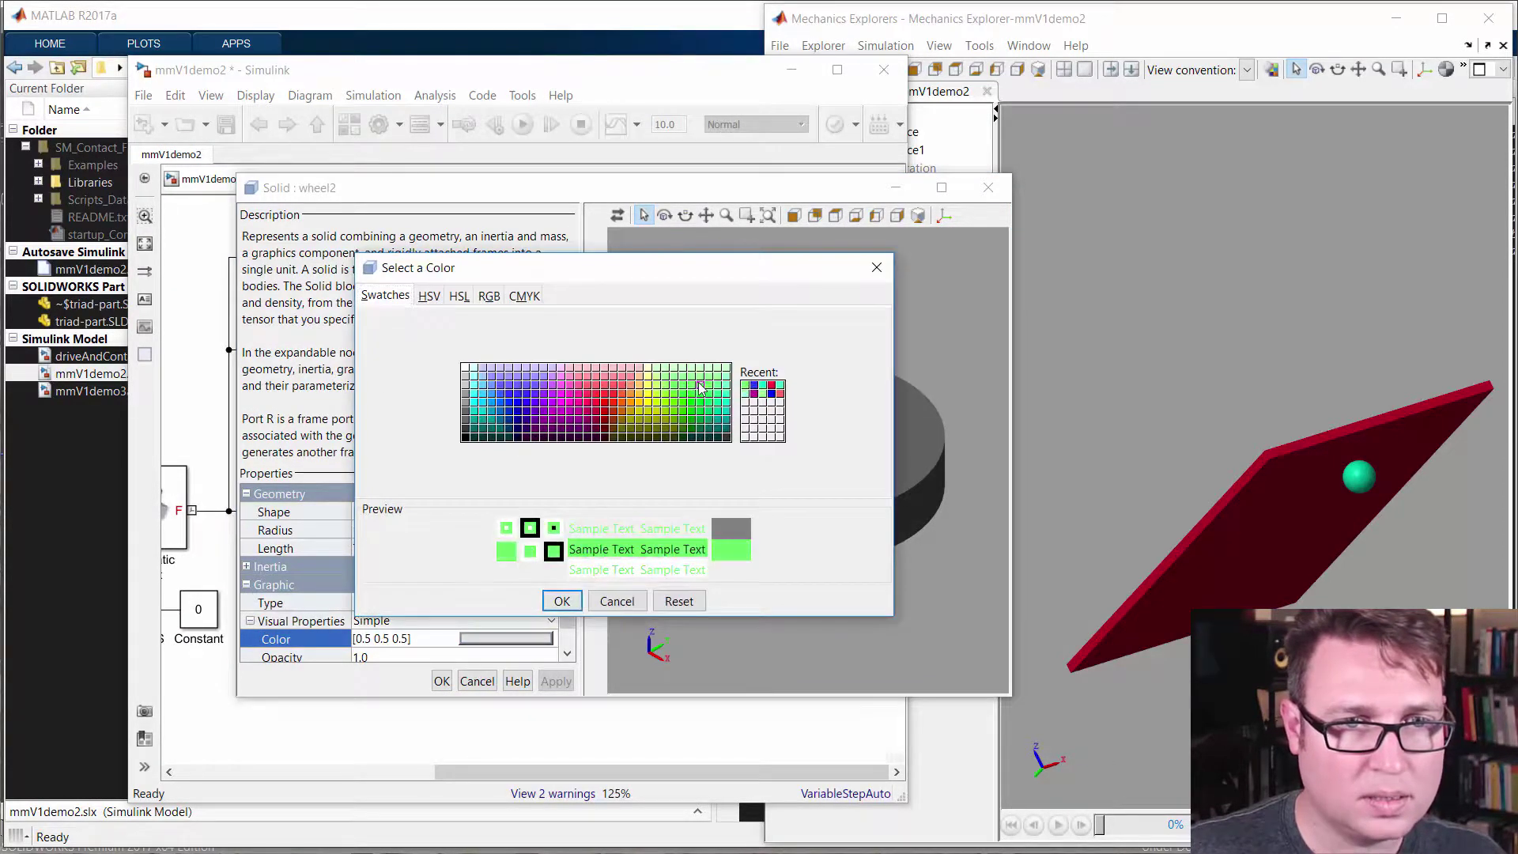
{"action": "left_click", "coordinate": [561, 601]}
{"action": "left_click", "coordinate": [441, 681]}
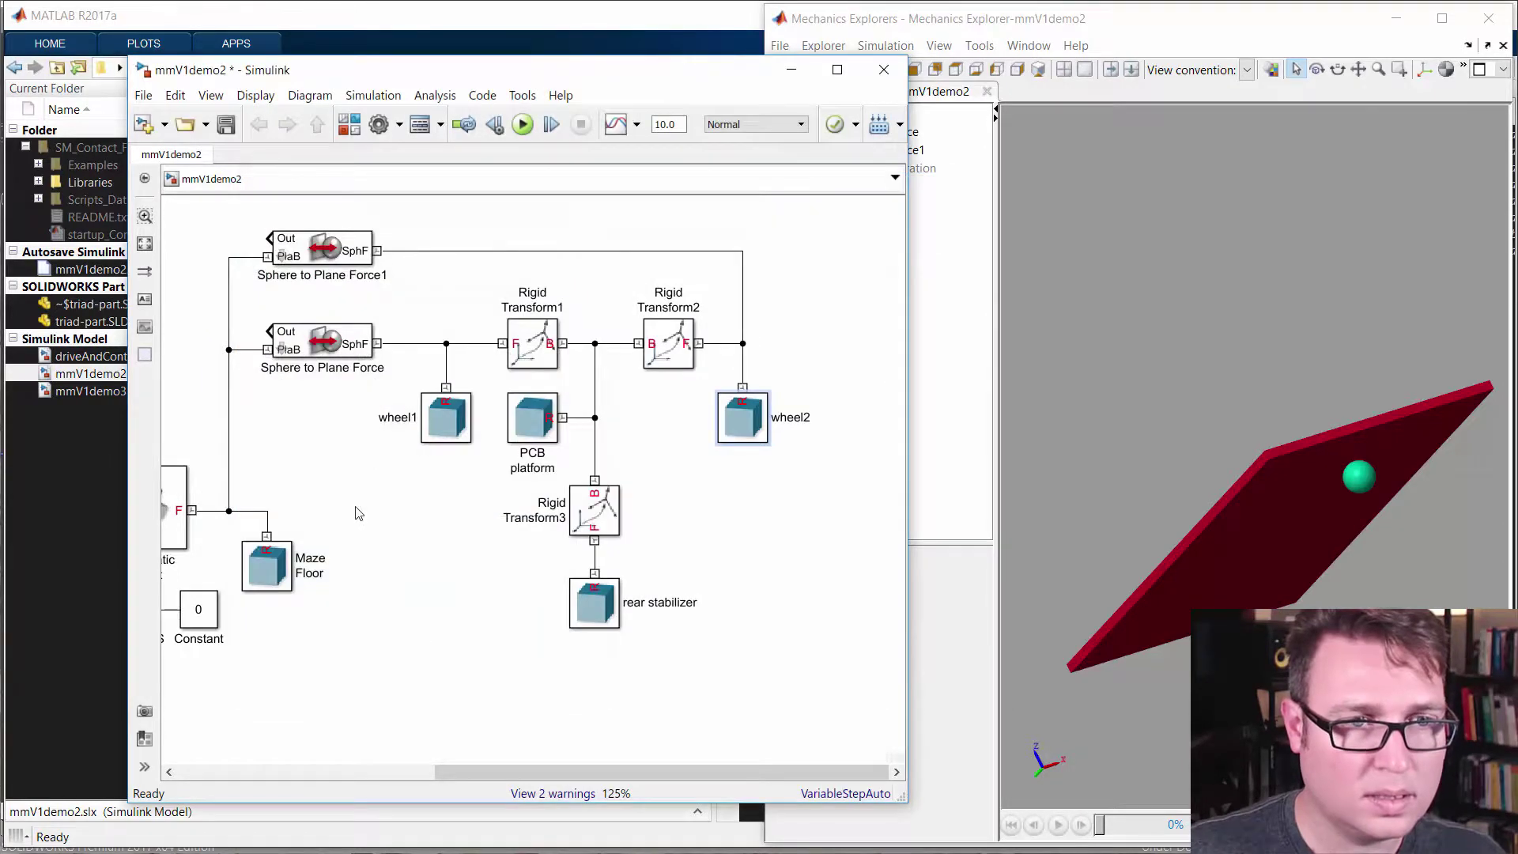
{"action": "left_click", "coordinate": [358, 513]}
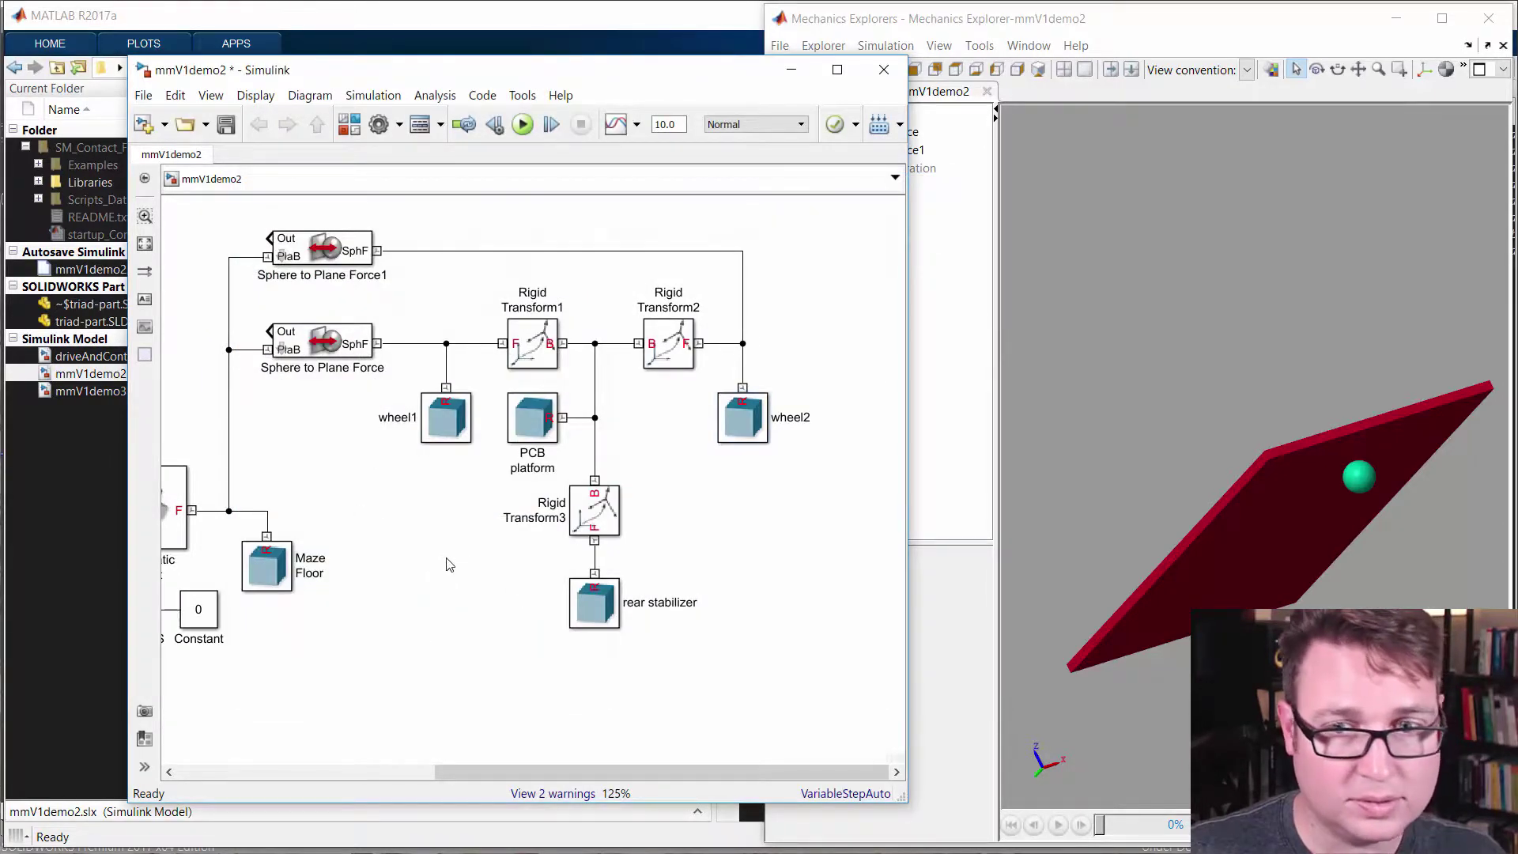
{"action": "key", "text": "ctrl+d"}
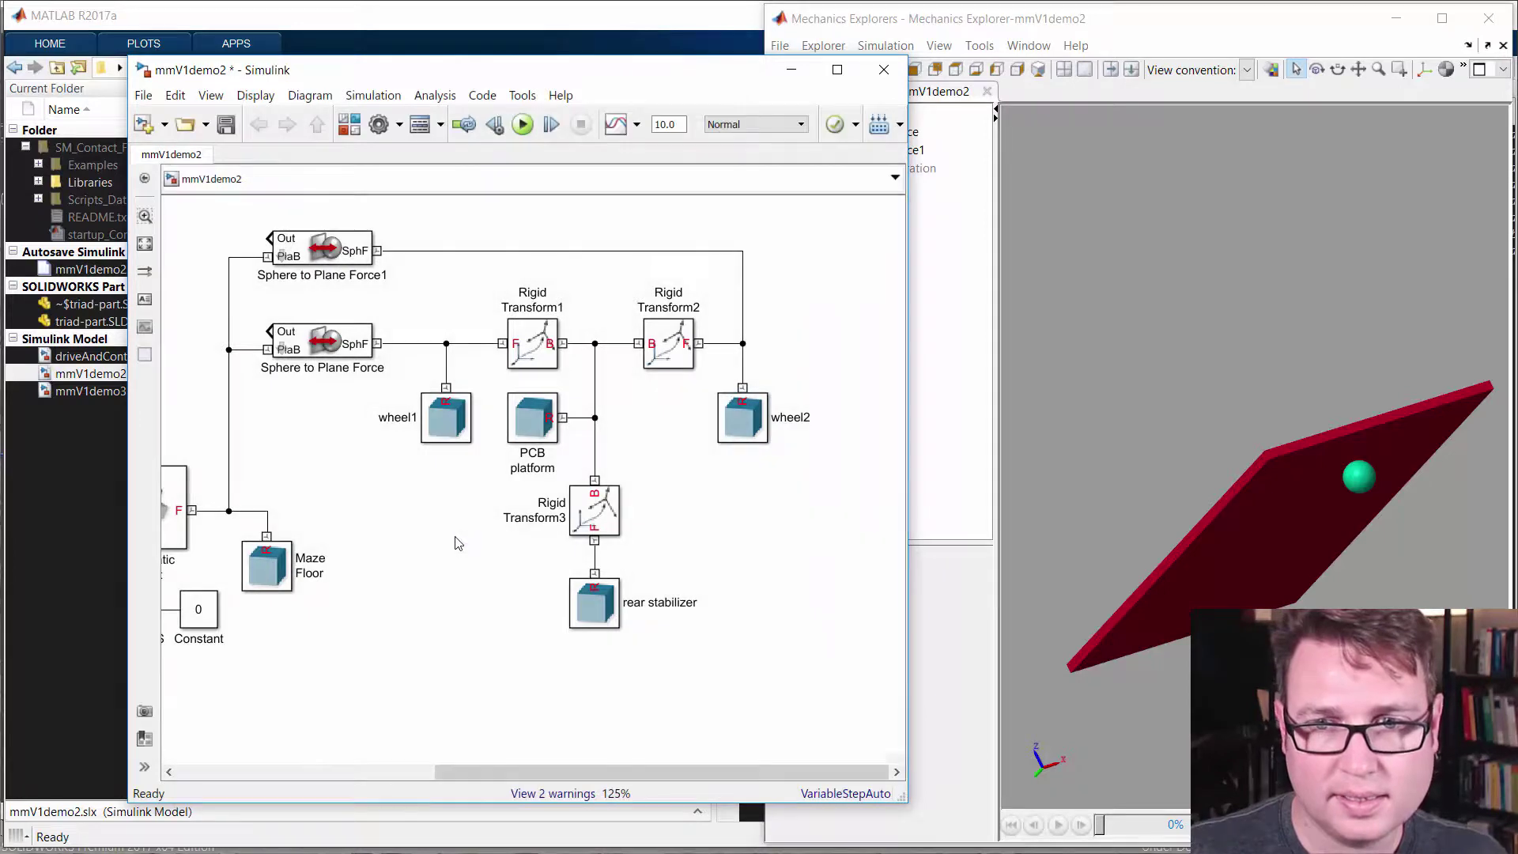
Make wheel1 and wheel2 visible in Mechanics Explorer and orbit the view to inspect them.
{"action": "left_click", "coordinate": [966, 7]}
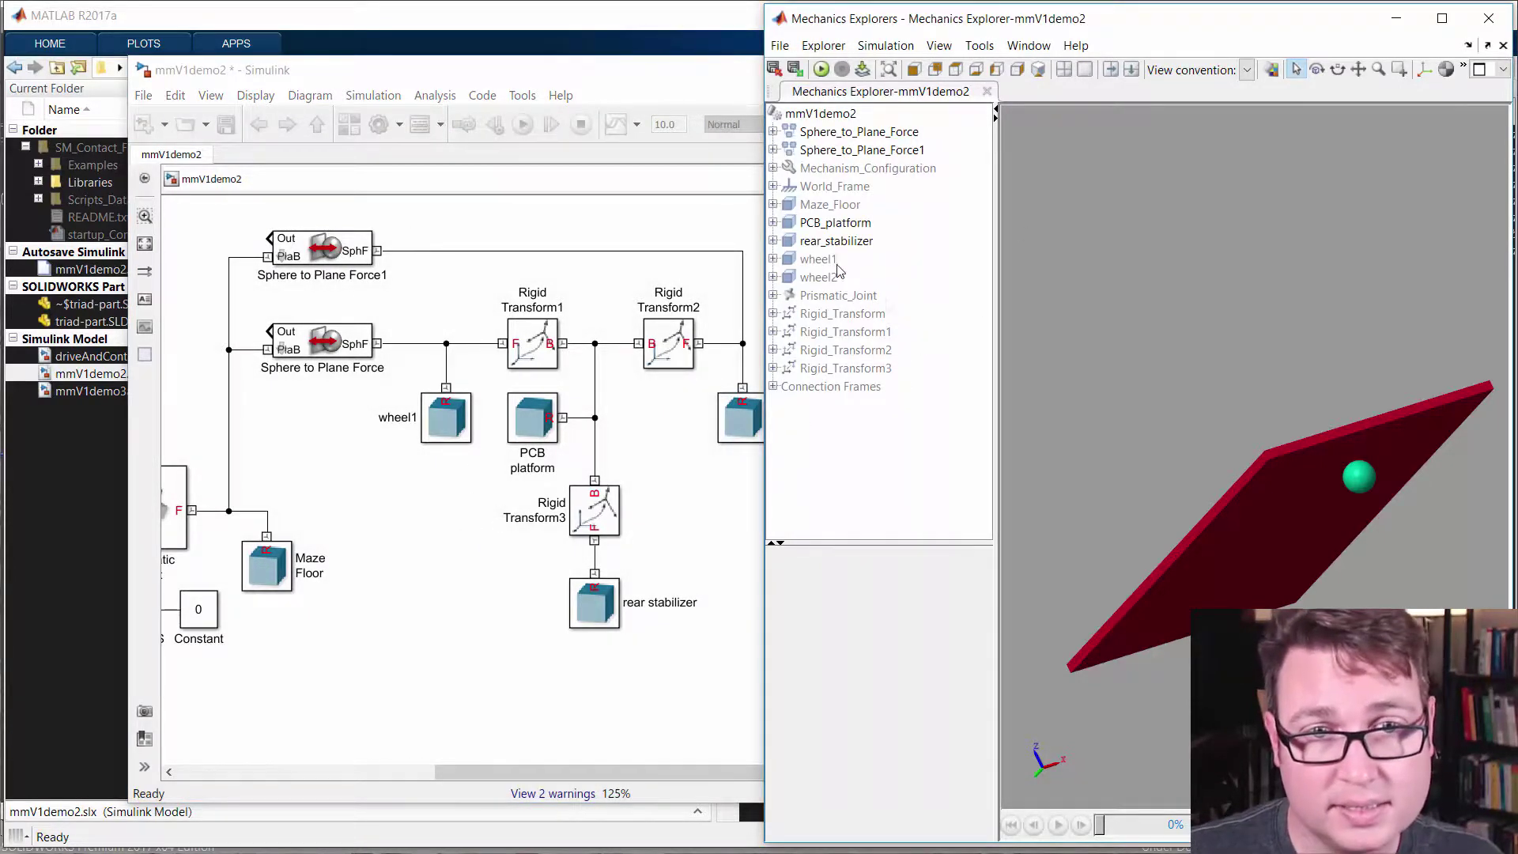
{"action": "left_click", "coordinate": [836, 266]}
{"action": "right_click", "coordinate": [832, 263]}
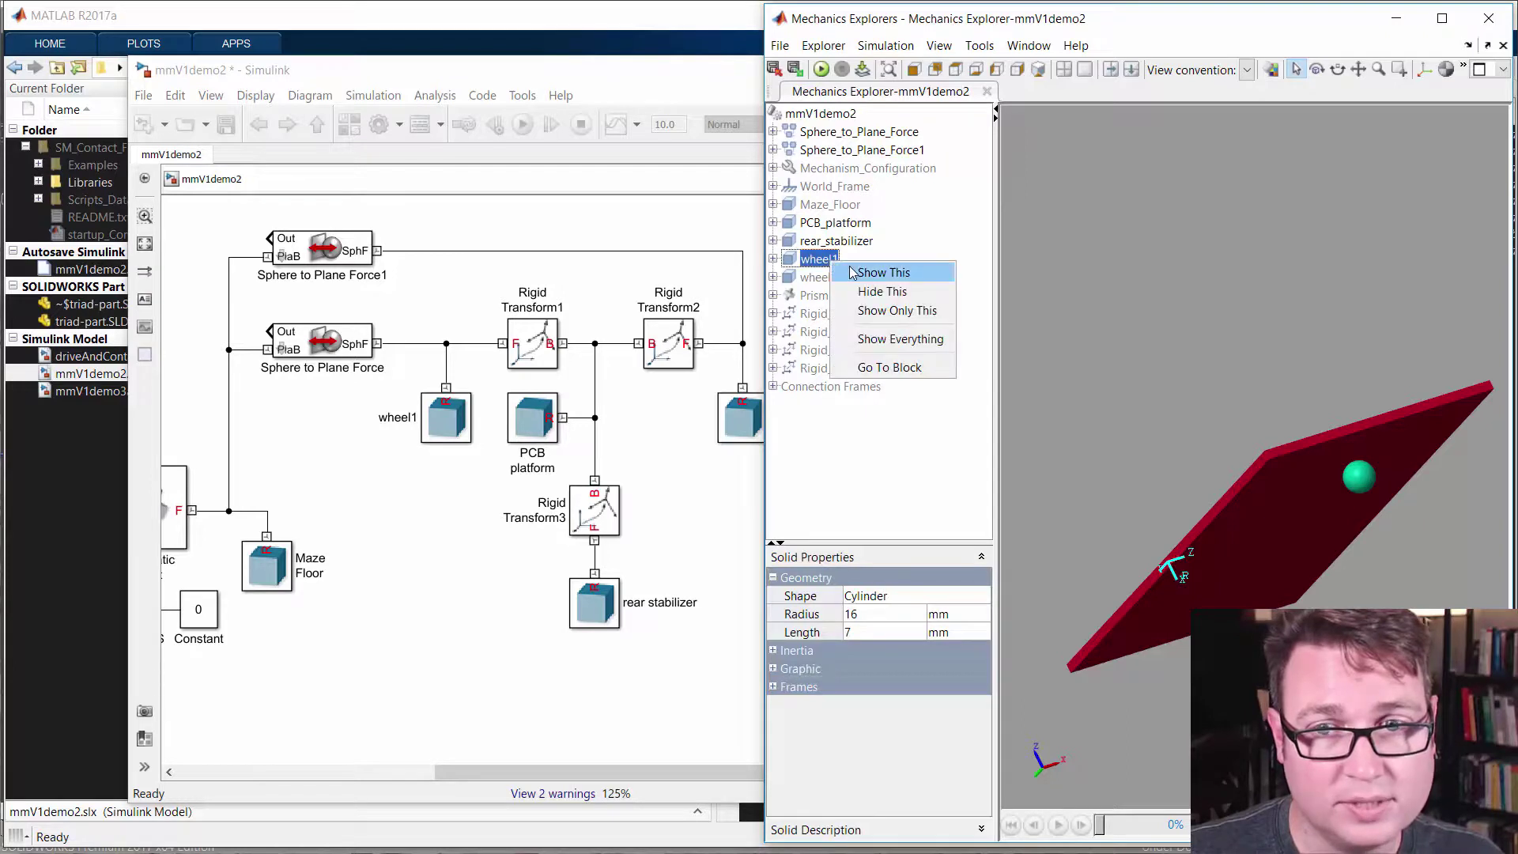
{"action": "left_click", "coordinate": [852, 272]}
{"action": "left_click", "coordinate": [829, 278]}
{"action": "right_click", "coordinate": [838, 279]}
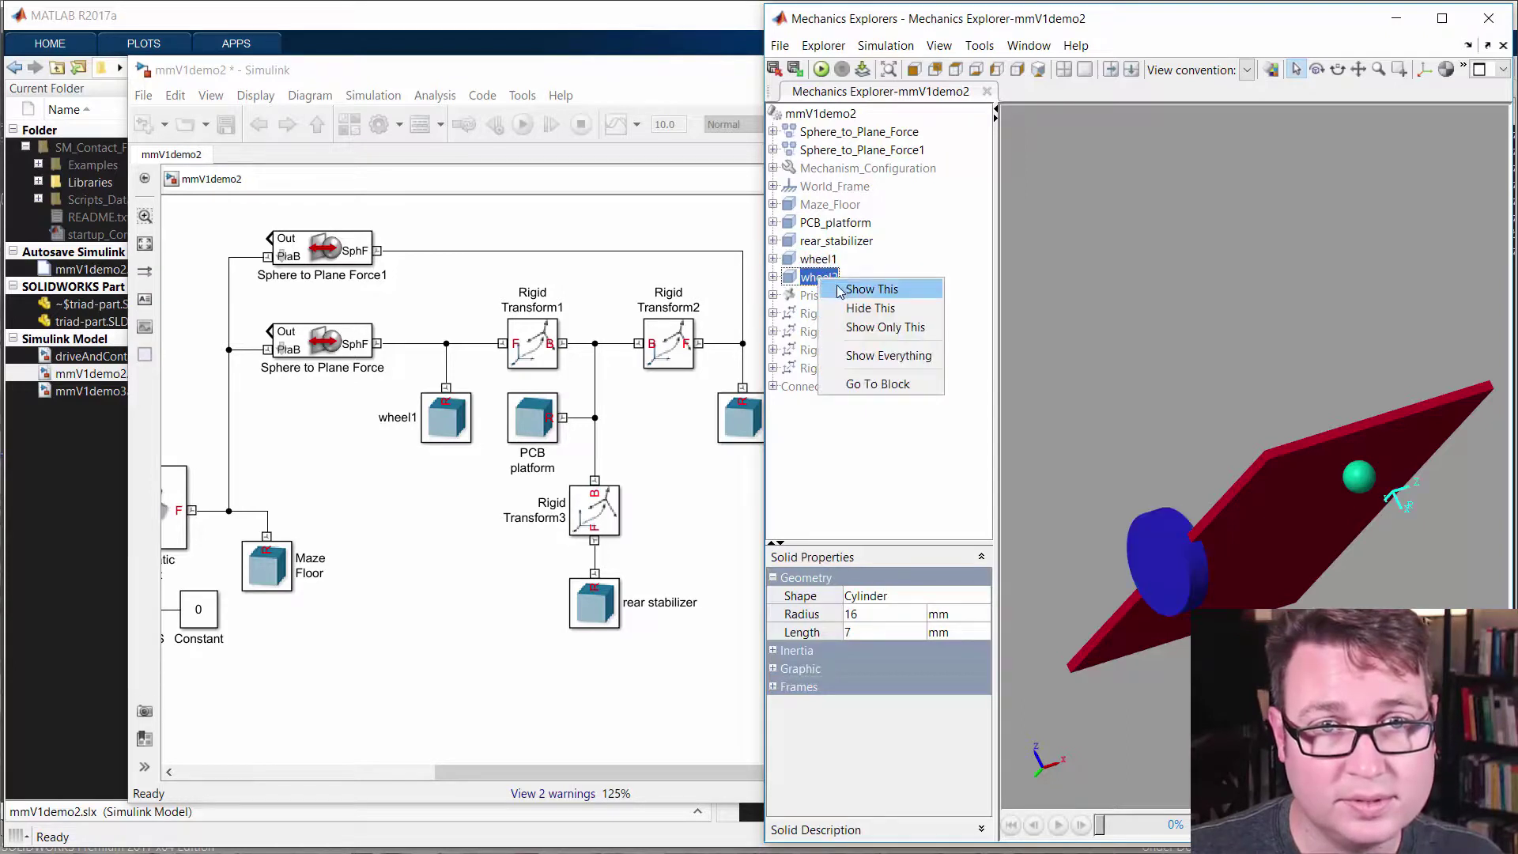
{"action": "left_click", "coordinate": [840, 290]}
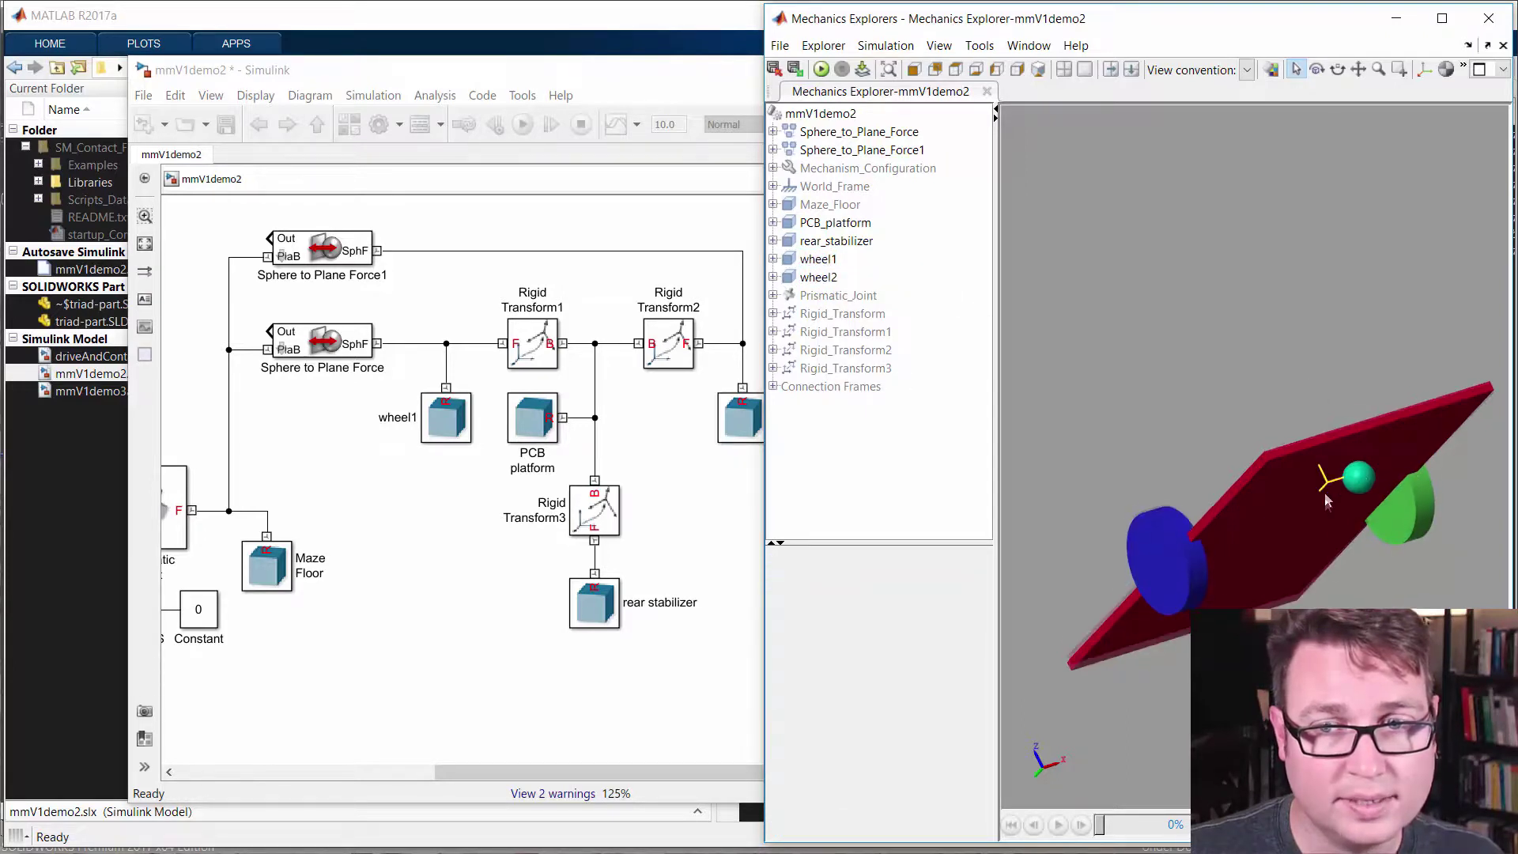
{"action": "mouse_move", "coordinate": [1328, 501]}
{"action": "left_mouse_down"}
{"action": "mouse_move", "coordinate": [1345, 561]}
{"action": "mouse_move", "coordinate": [1278, 552]}
{"action": "mouse_move", "coordinate": [1221, 579]}
{"action": "mouse_move", "coordinate": [1236, 584]}
{"action": "left_mouse_up"}
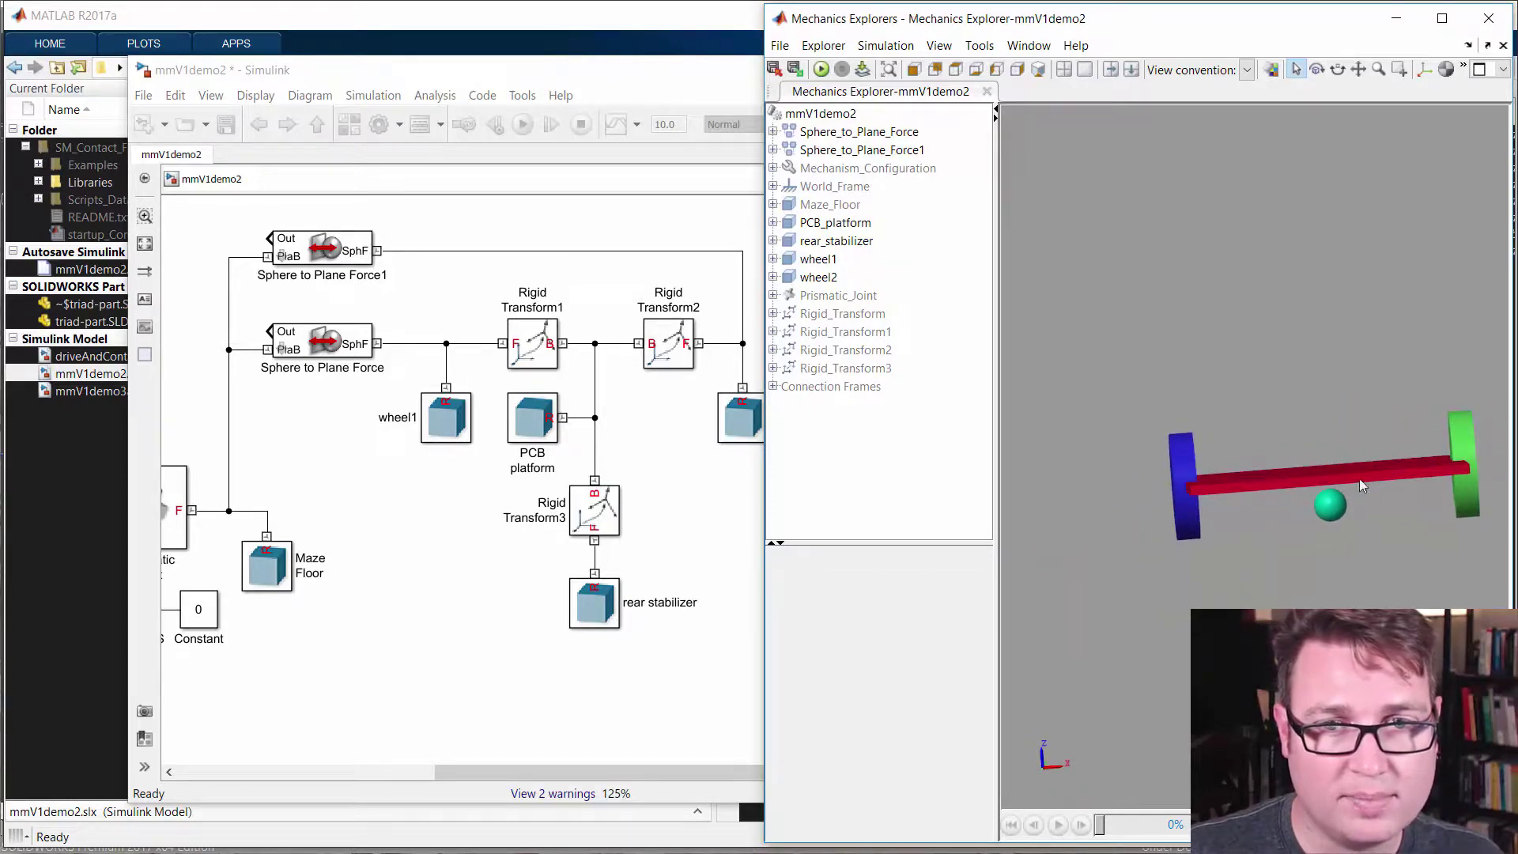
{"action": "left_click_drag", "start_coordinate": [1359, 484], "coordinate": [1354, 509]}
Return to the Simulink diagram and select Rigid Transform3.
{"action": "left_click", "coordinate": [697, 489]}
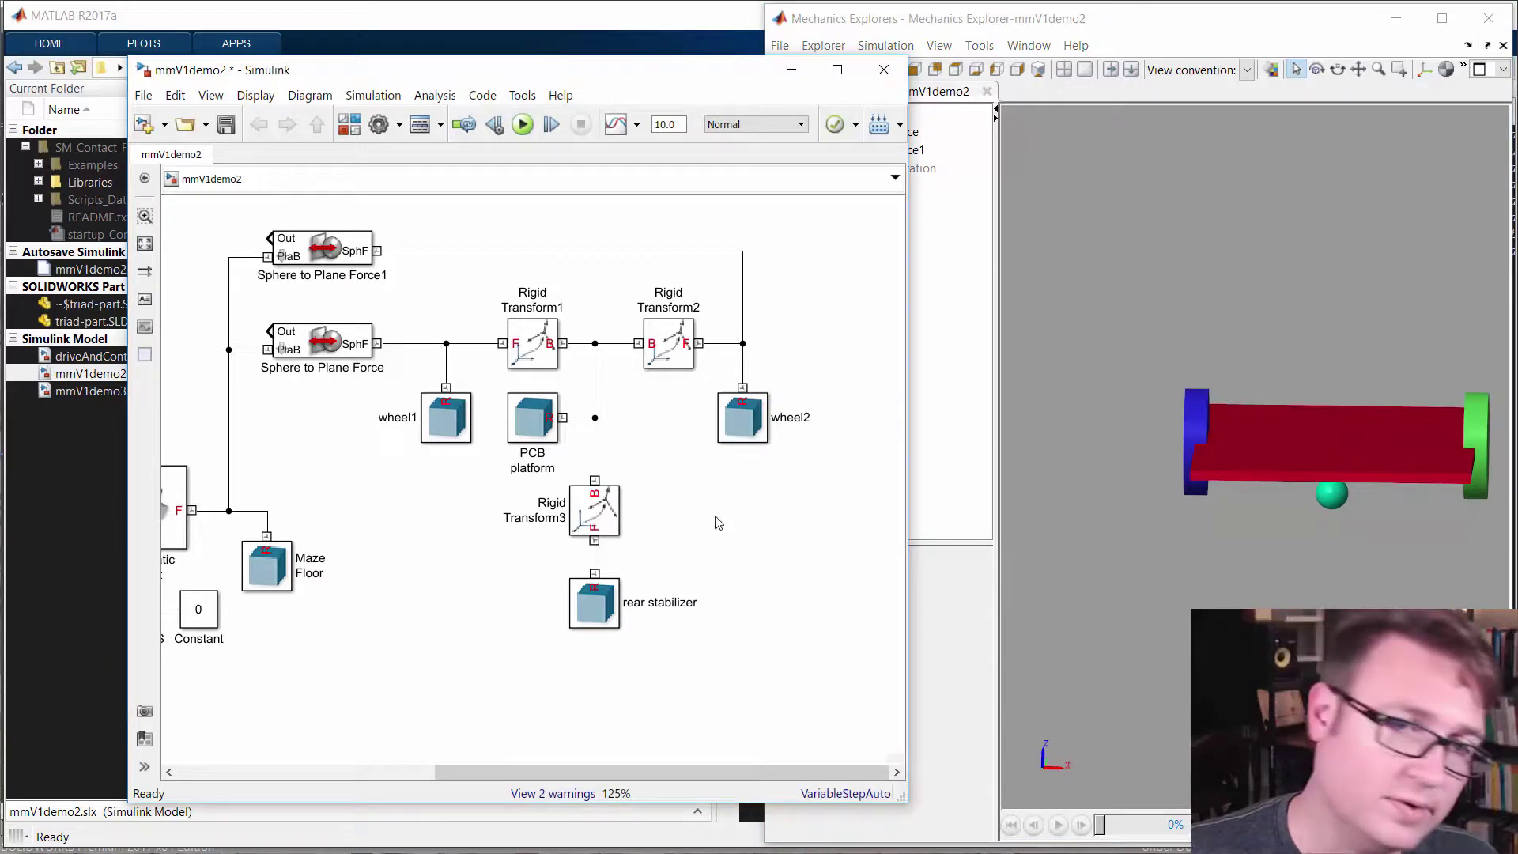
{"action": "left_click_drag", "start_coordinate": [644, 437], "coordinate": [561, 511]}
{"action": "left_click", "coordinate": [528, 589]}
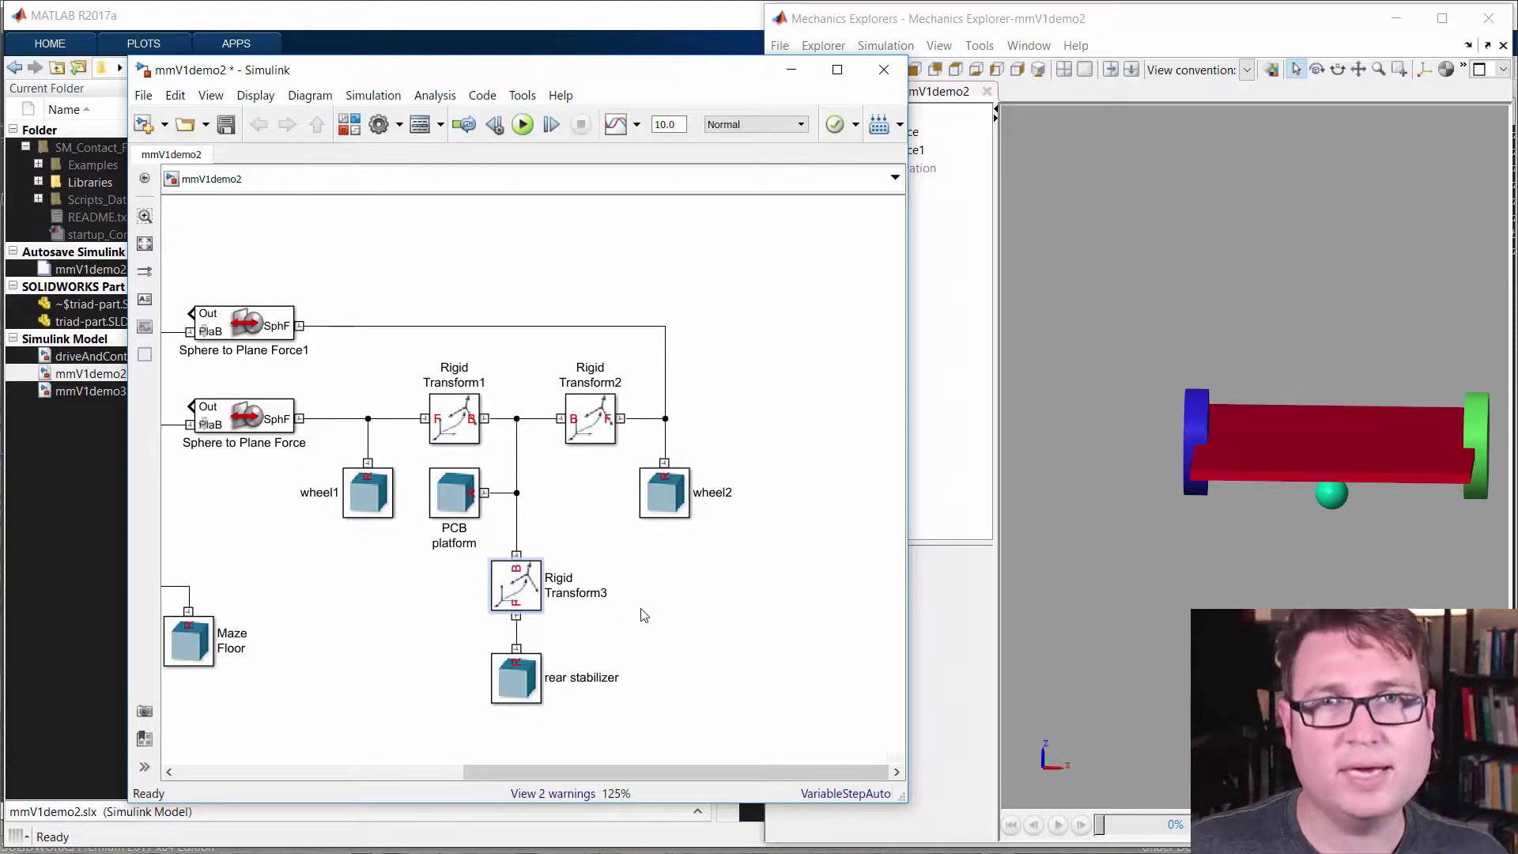
Copy Rigid Transform3 as Rigid Transform4, rotate it, and place it above Sphere to Plane Force1.
{"action": "left_click_drag", "start_coordinate": [507, 595], "coordinate": [746, 391]}
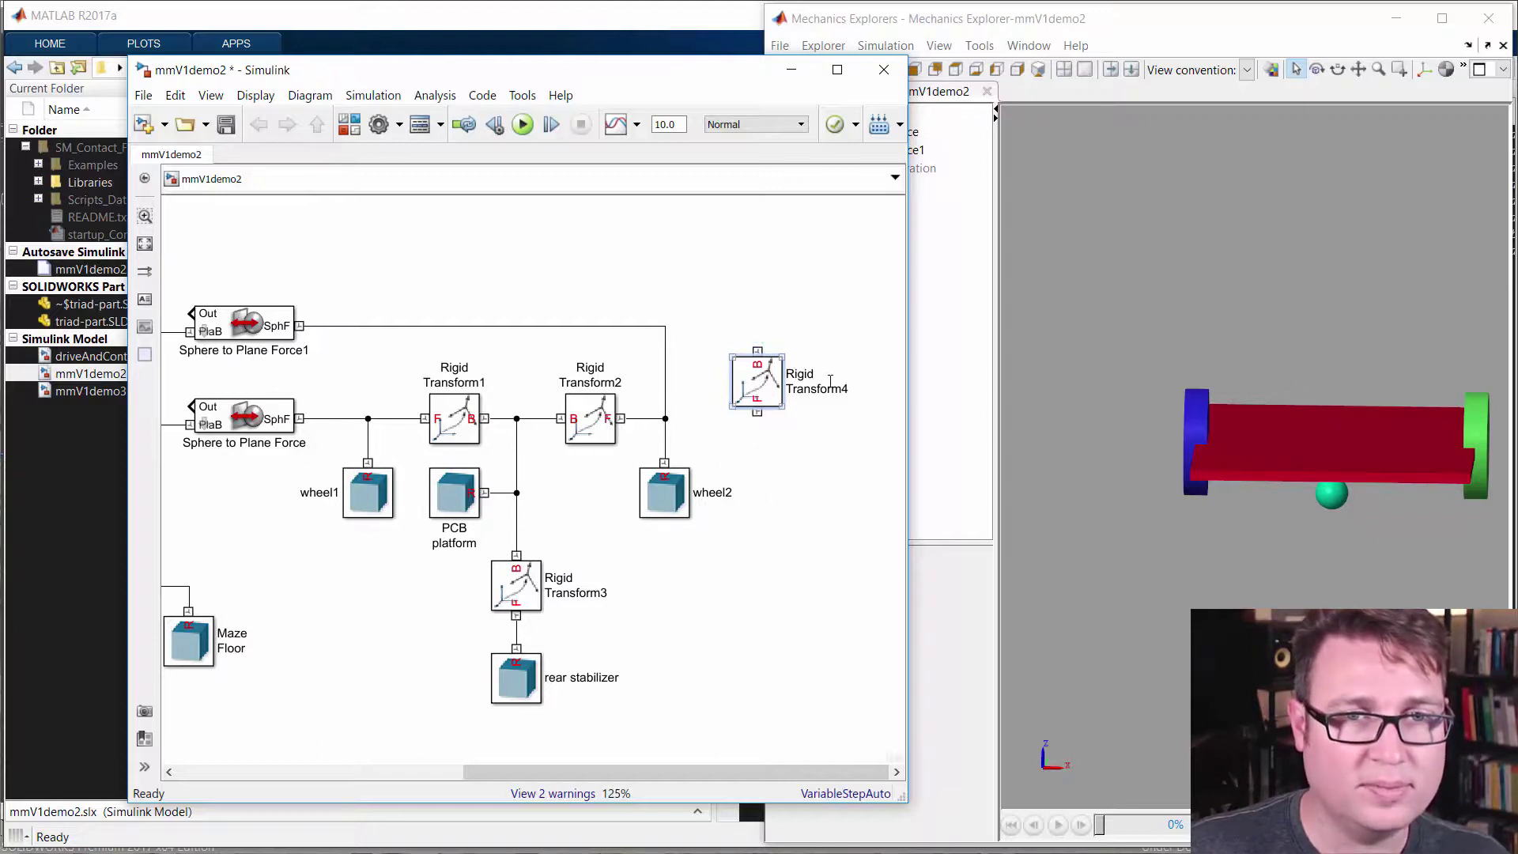
{"action": "key", "text": "ctrl+r"}
{"action": "key", "text": "ctrl+r"}
{"action": "left_click_drag", "start_coordinate": [777, 388], "coordinate": [569, 397]}
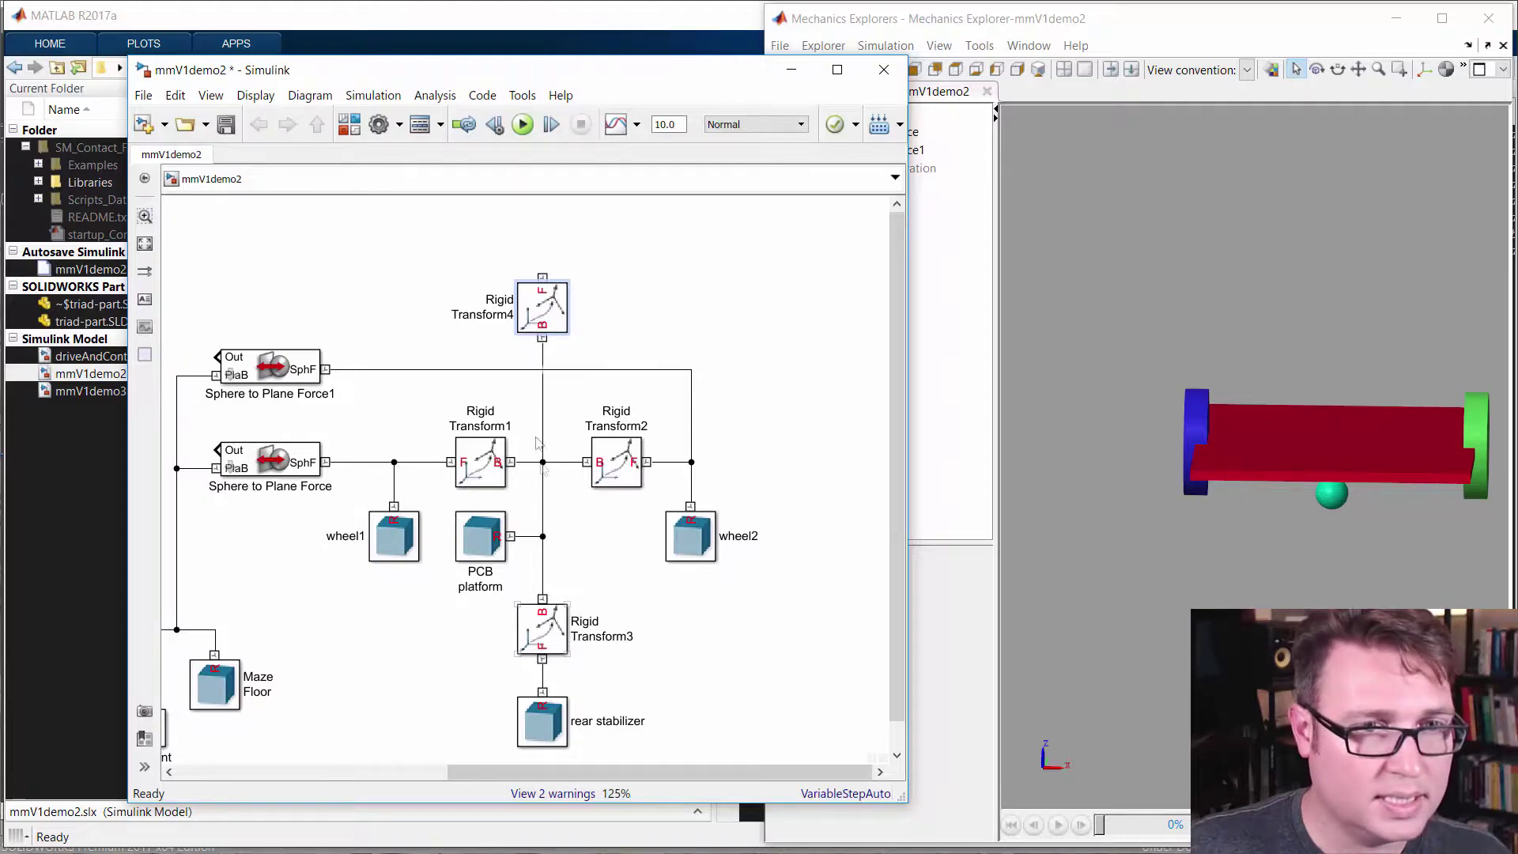
{"action": "double_click", "coordinate": [553, 619]}
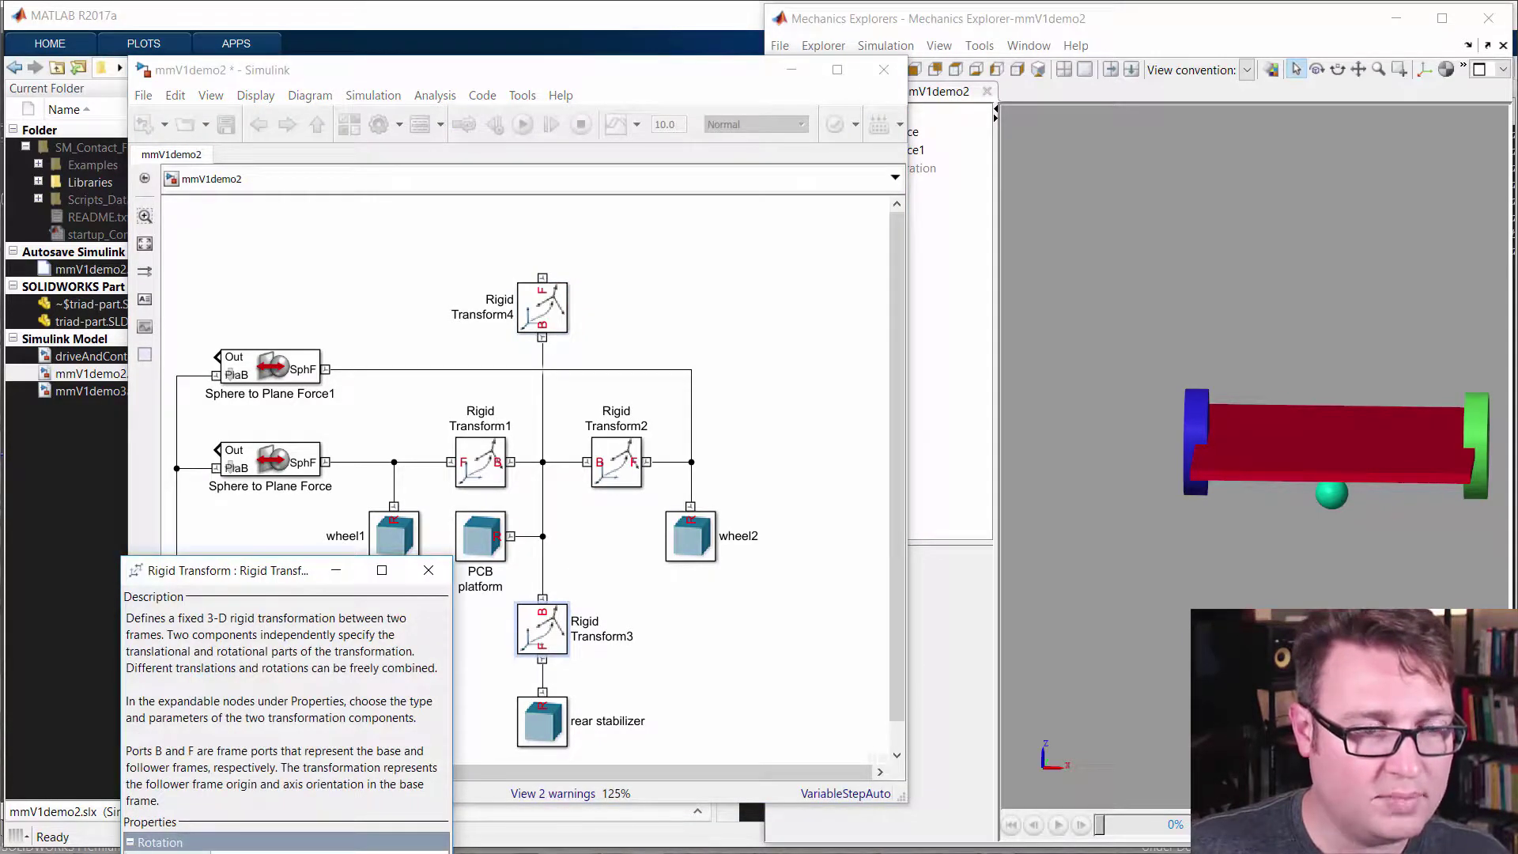
Set Rigid Transform4's translation offset to [0 50 -8] mm.
{"action": "key", "text": "Escape"}
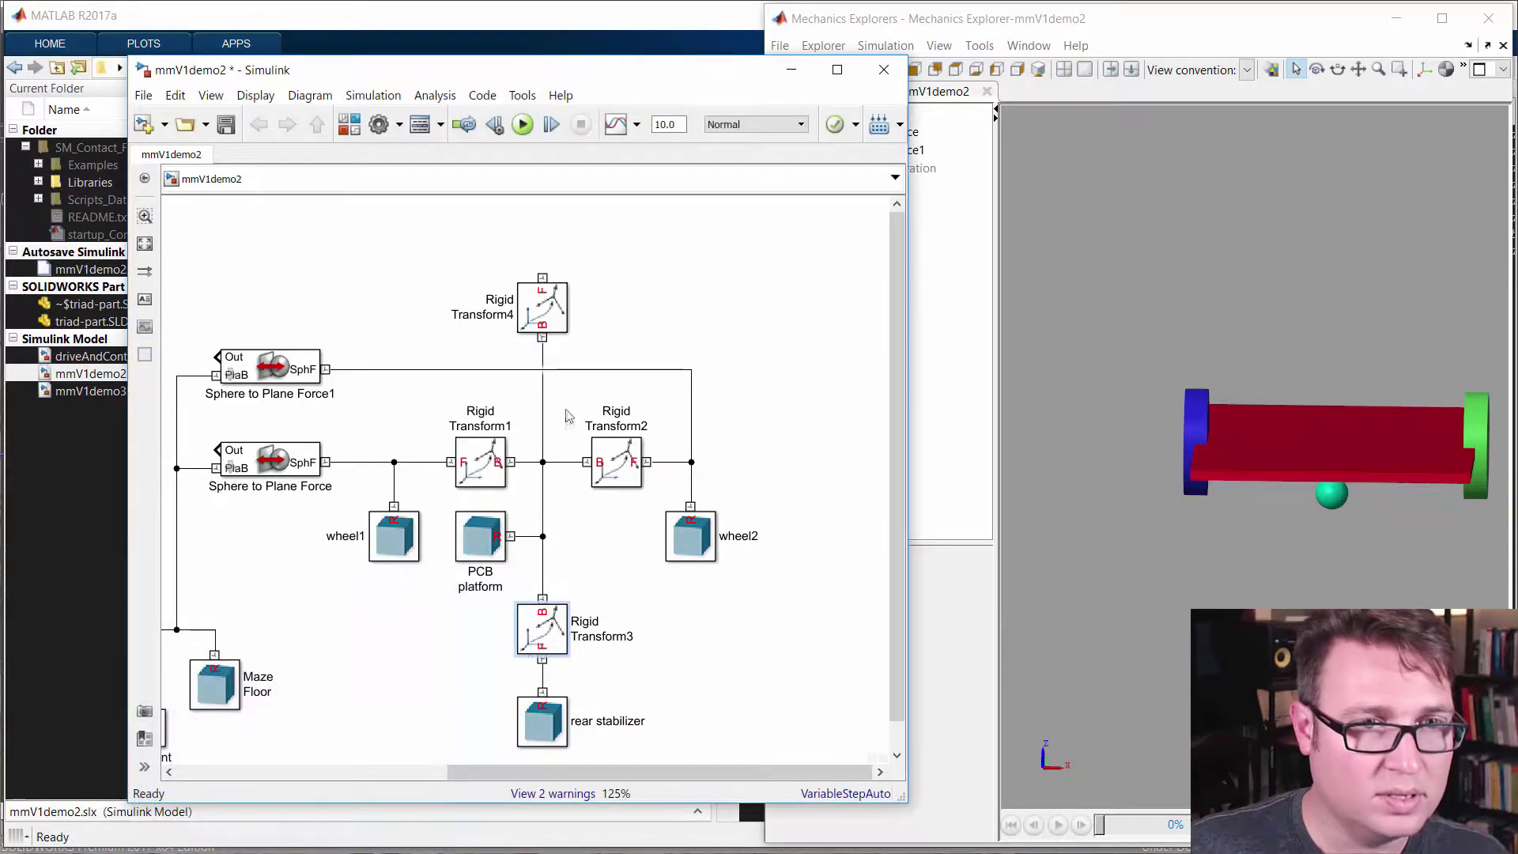
{"action": "left_click", "coordinate": [548, 318]}
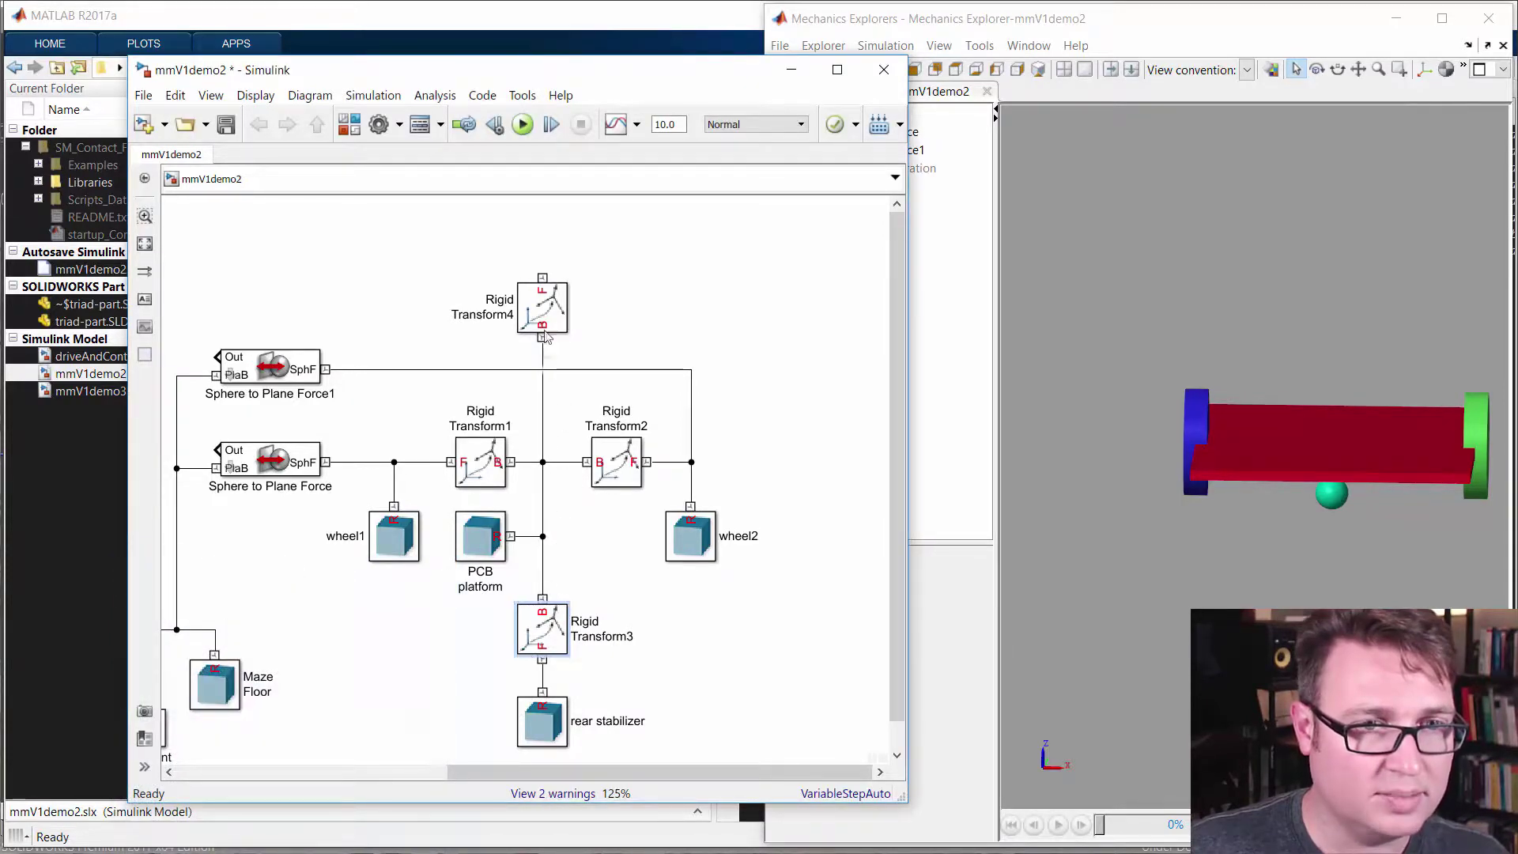
{"action": "double_click", "coordinate": [543, 312]}
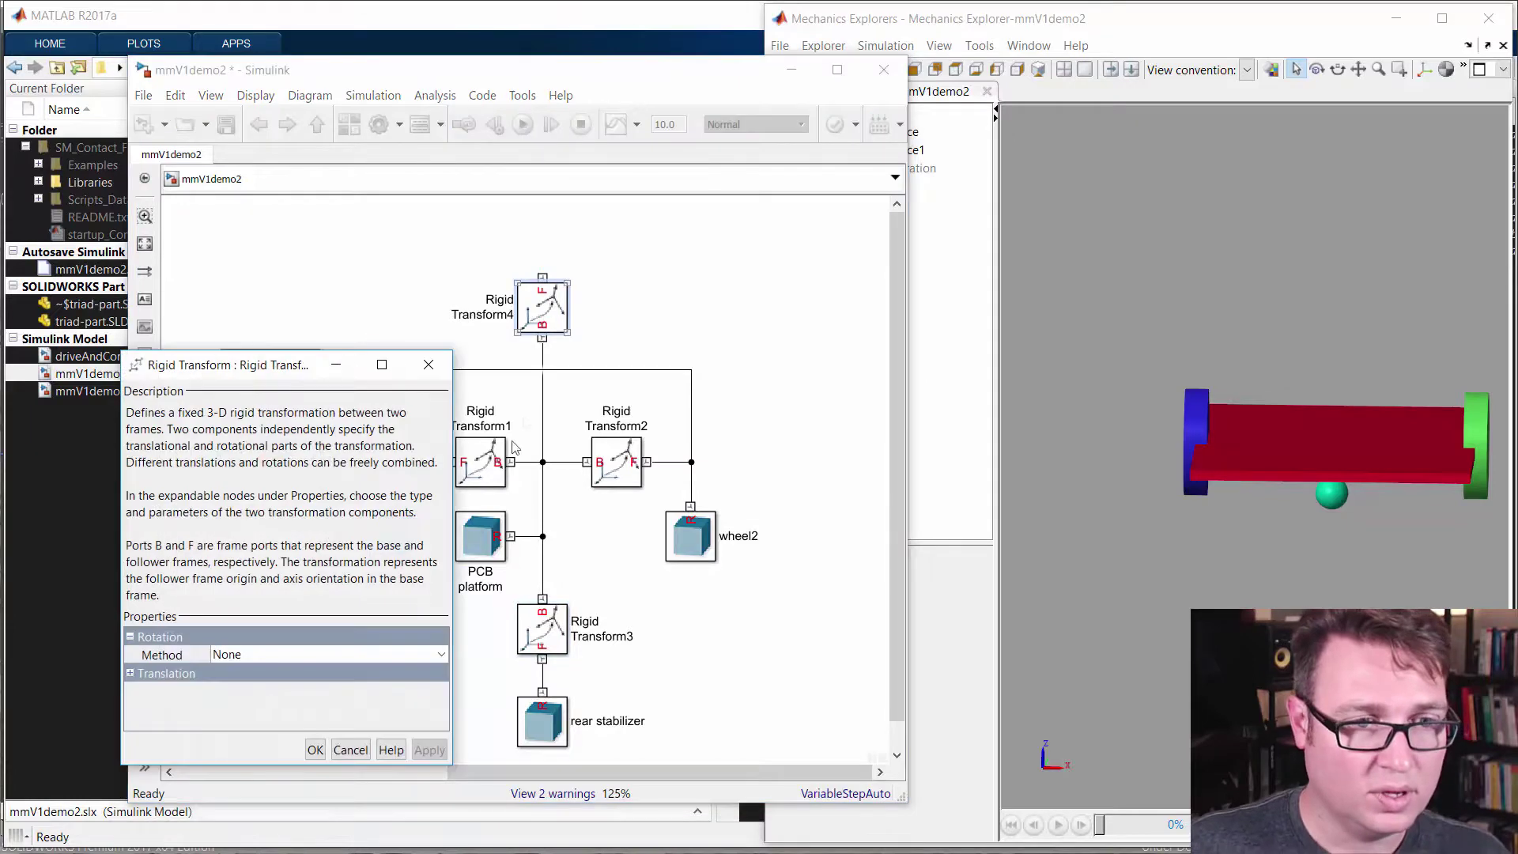
{"action": "left_click_drag", "start_coordinate": [327, 384], "coordinate": [437, 284]}
{"action": "double_click", "coordinate": [283, 575]}
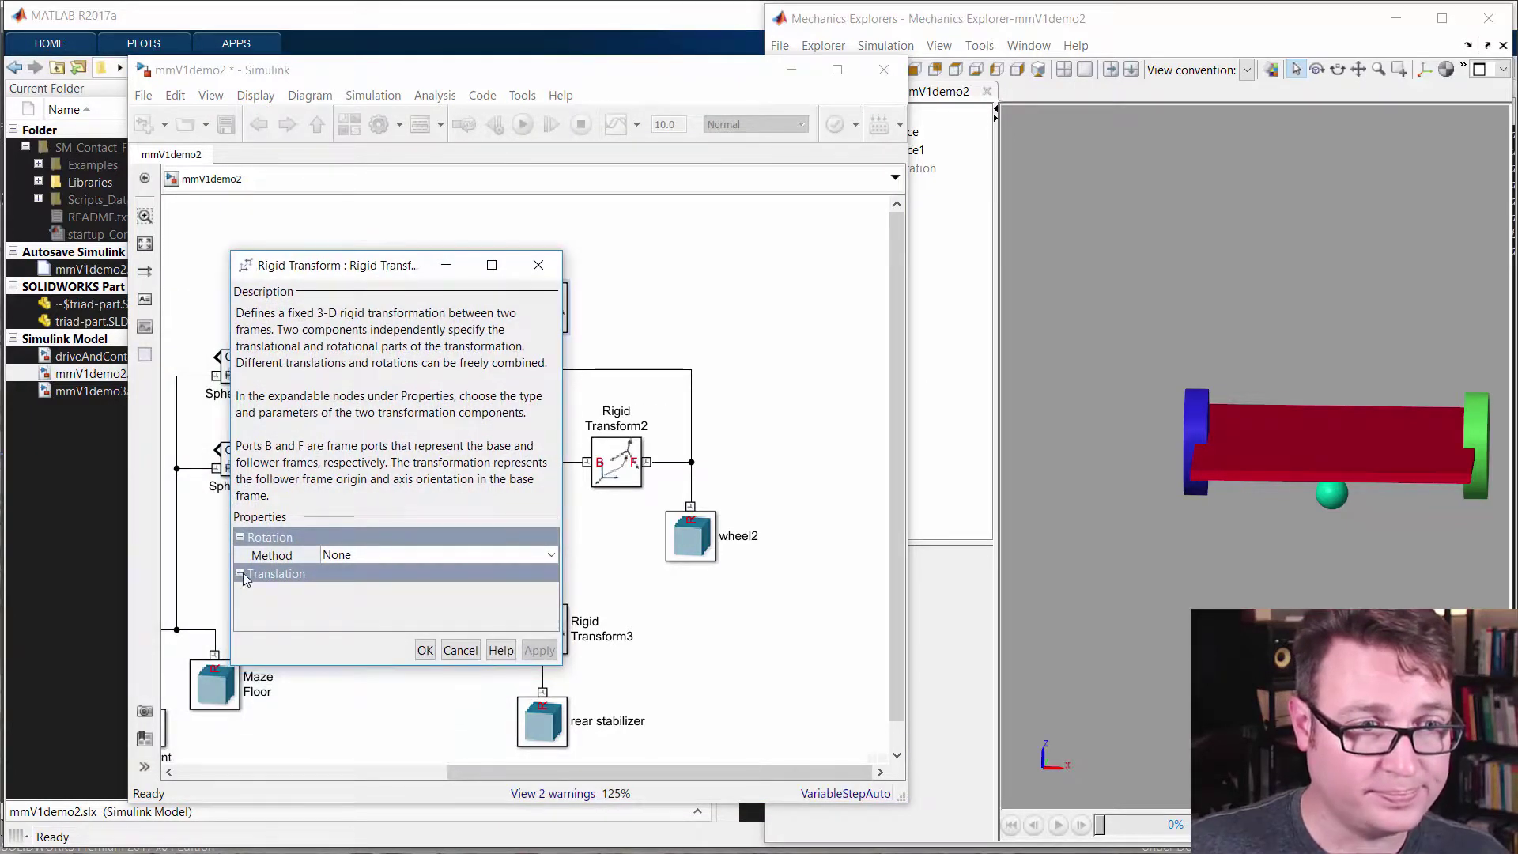
{"action": "left_click", "coordinate": [341, 615]}
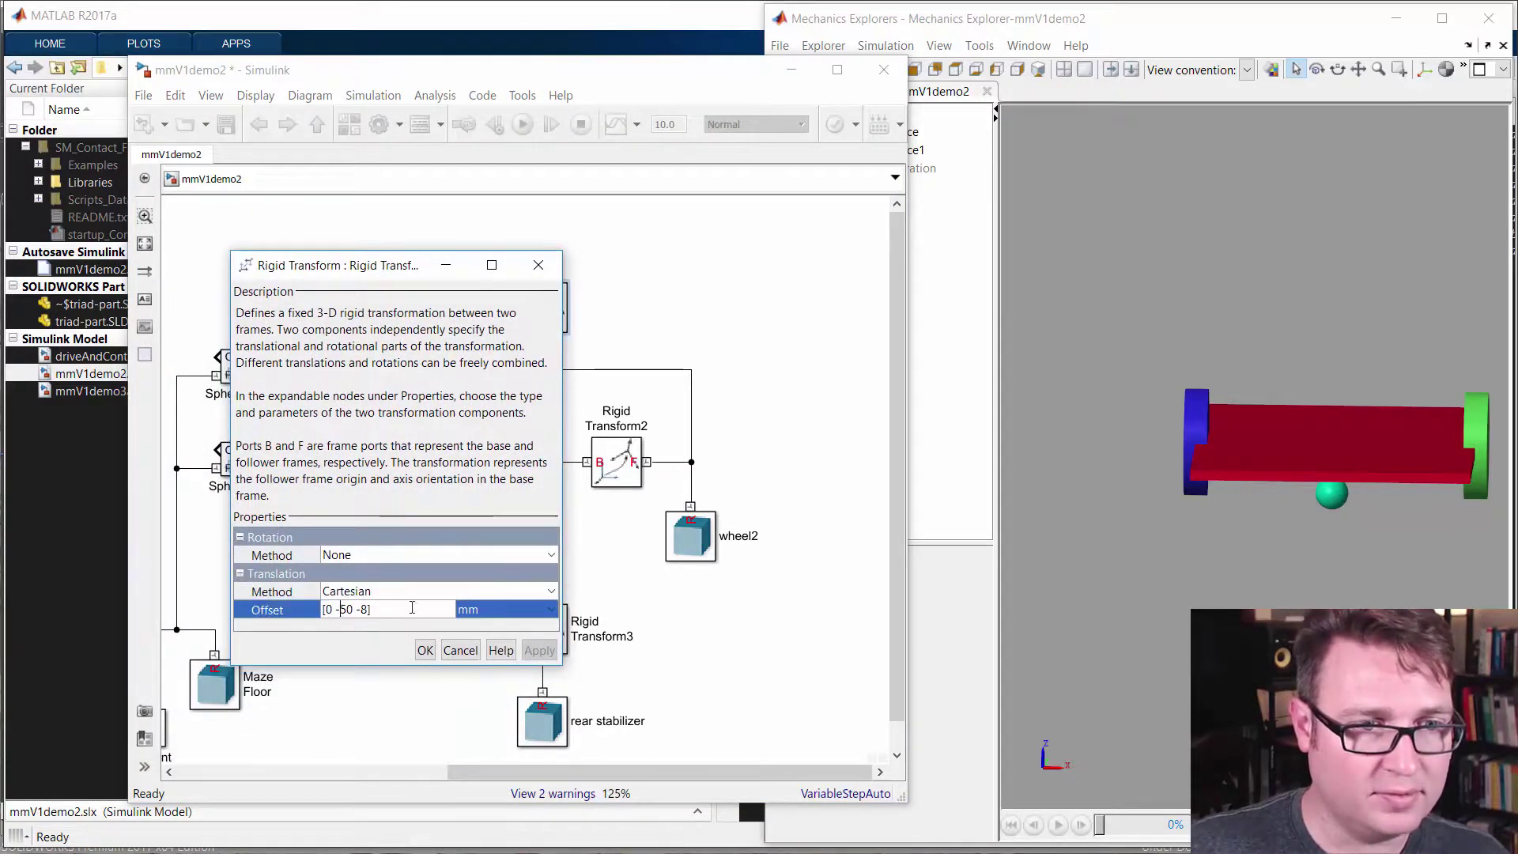
{"action": "key", "text": "BackSpace"}
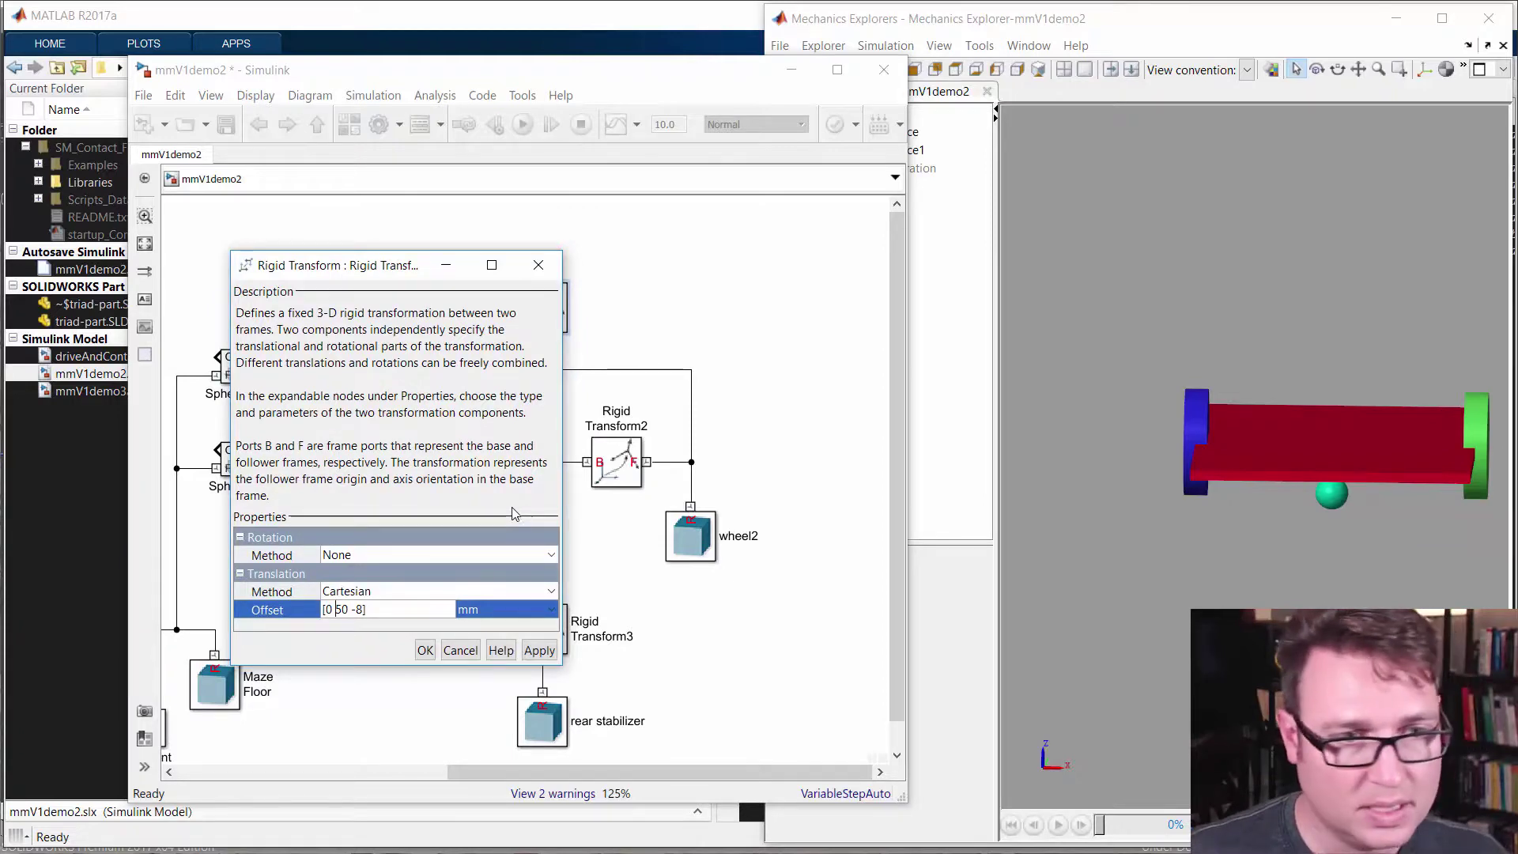
{"action": "left_click", "coordinate": [425, 651]}
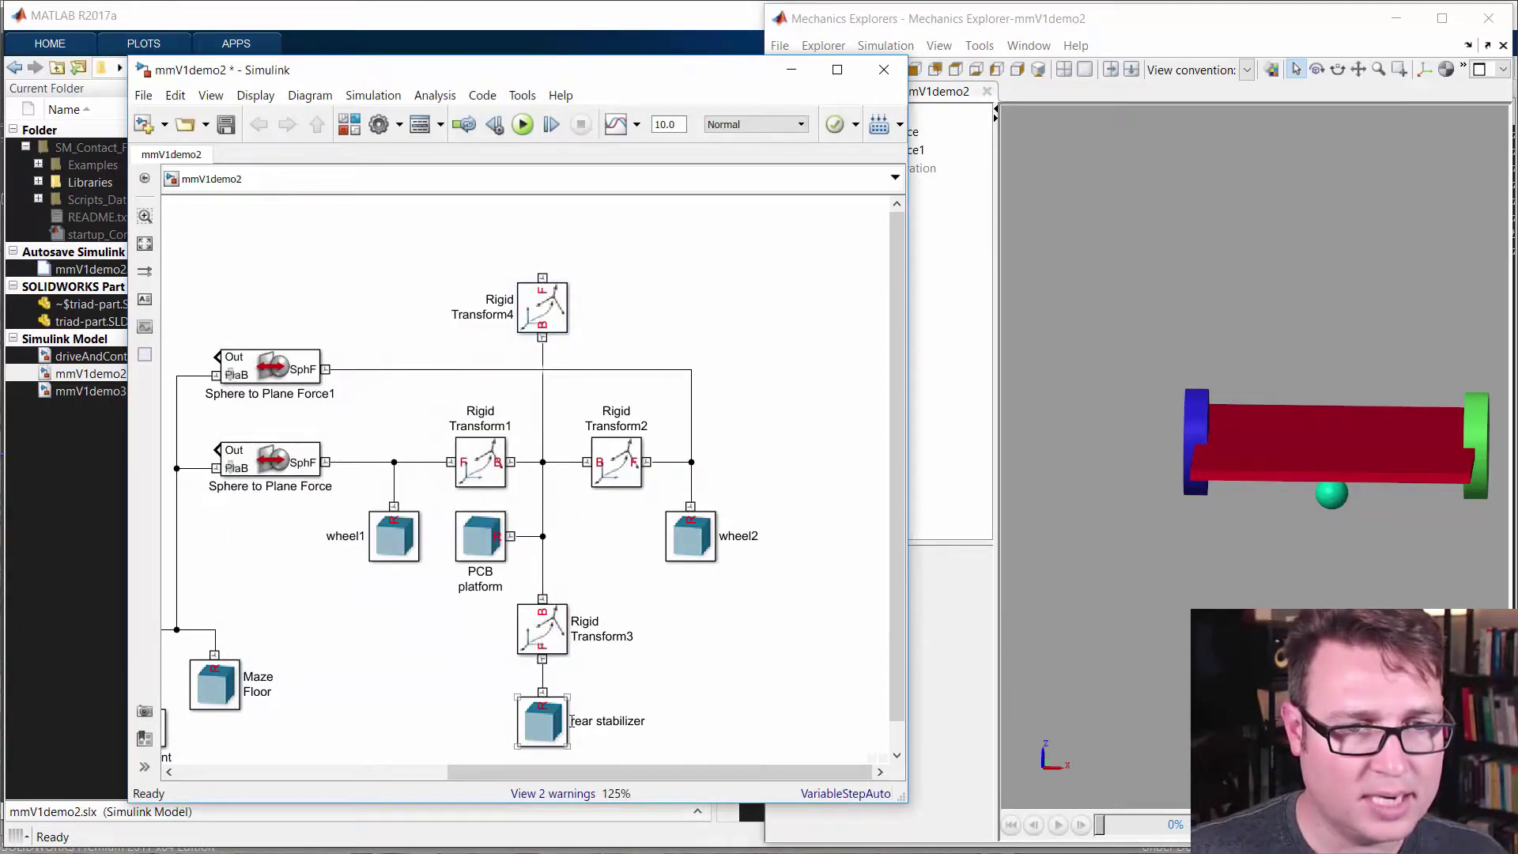
{"action": "left_click", "coordinate": [572, 724]}
Copy the rear stabilizer as 'front stabilizer', wire it to Rigid Transform4, then save and update.
{"action": "left_click_drag", "start_coordinate": [555, 723], "coordinate": [604, 308]}
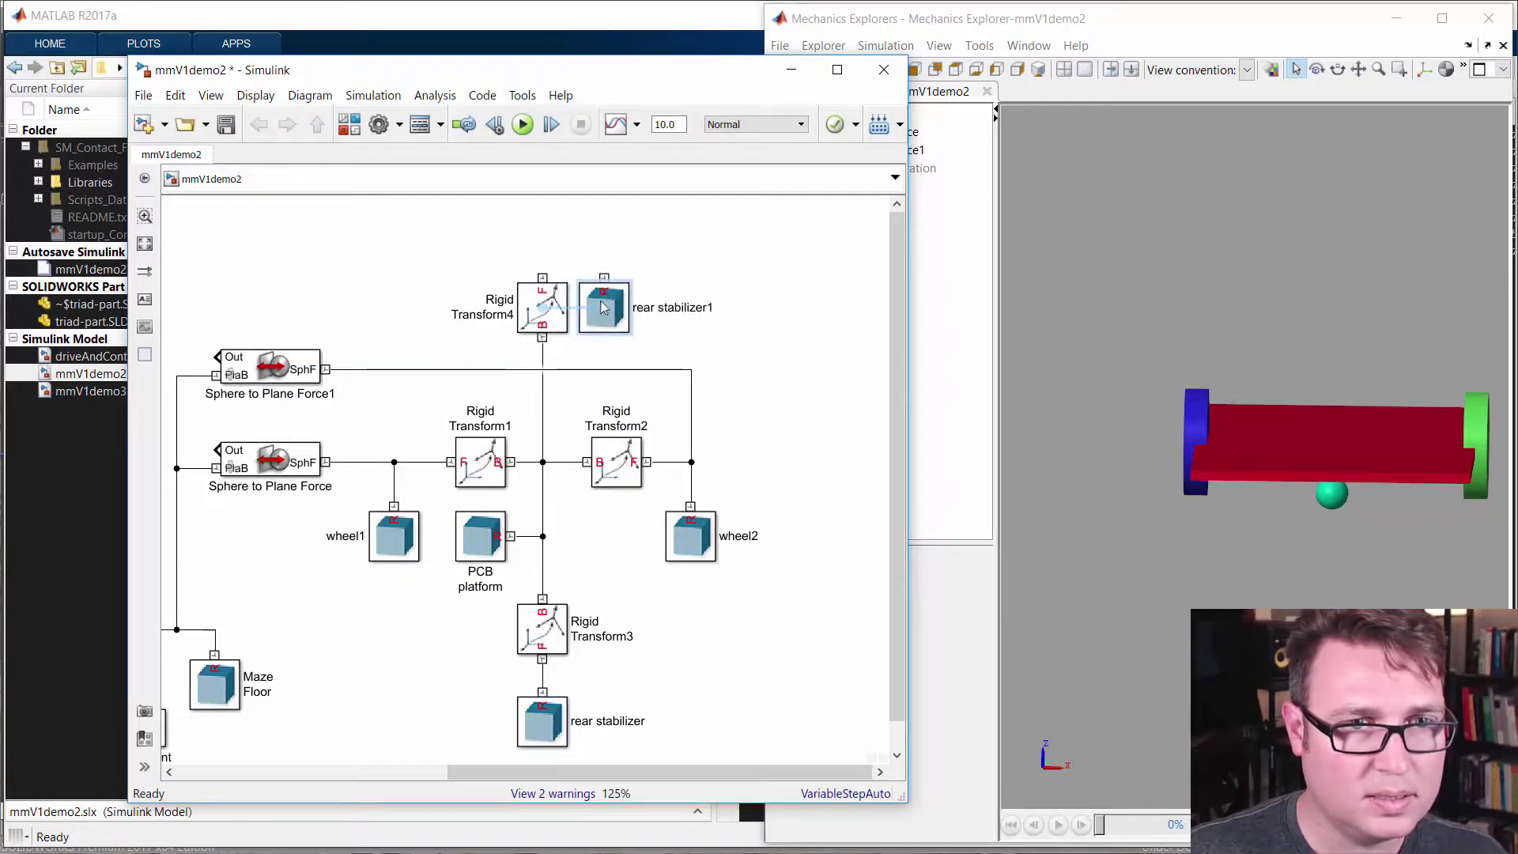
{"action": "double_click", "coordinate": [643, 307]}
{"action": "type", "text": "front"}
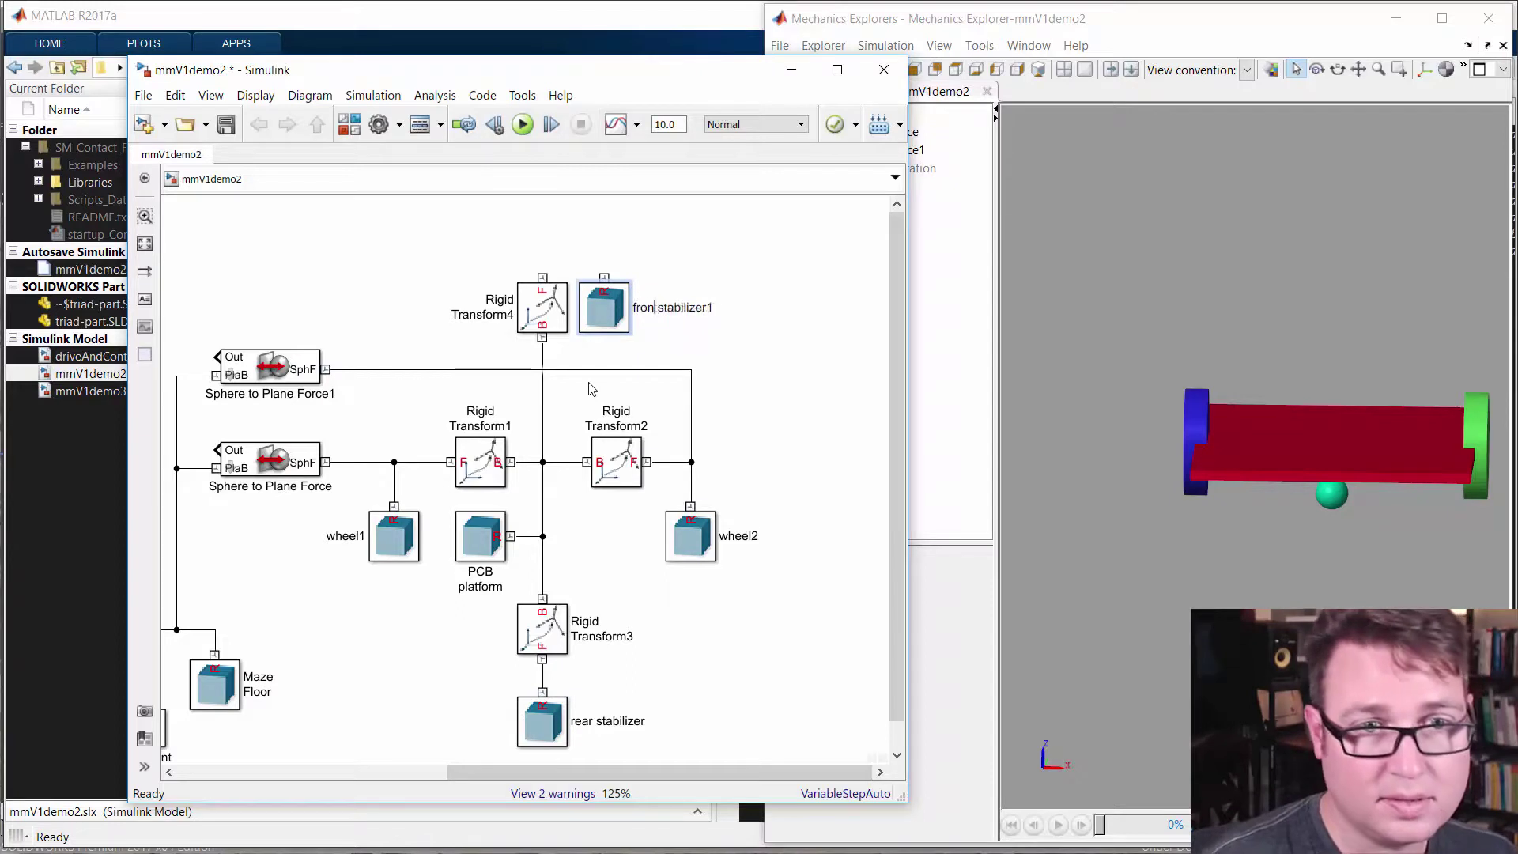
{"action": "key", "text": "BackSpace"}
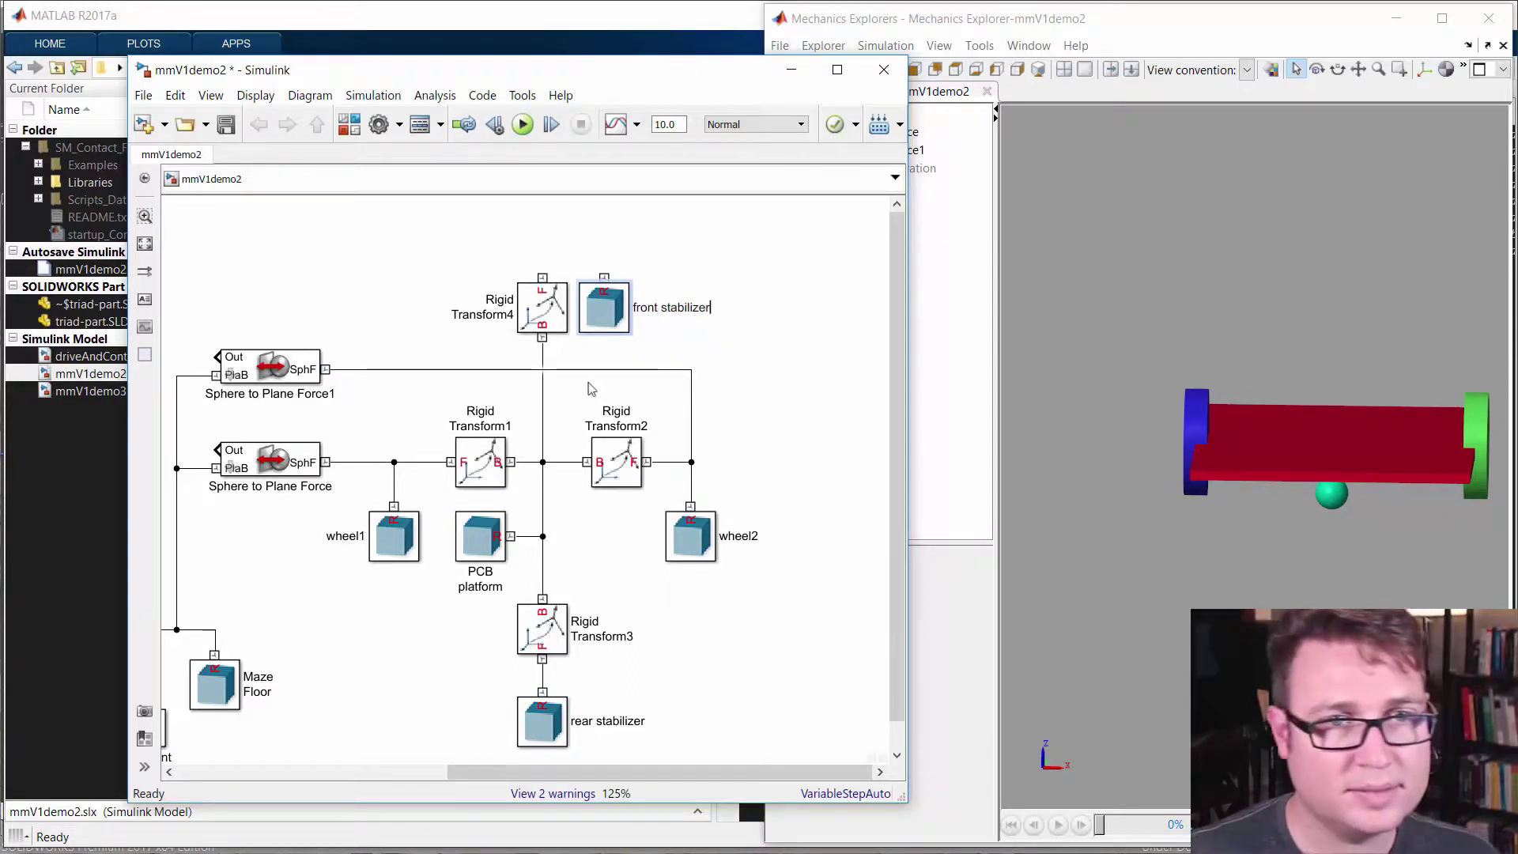
{"action": "left_click", "coordinate": [723, 399]}
{"action": "left_click_drag", "start_coordinate": [608, 271], "coordinate": [542, 274]}
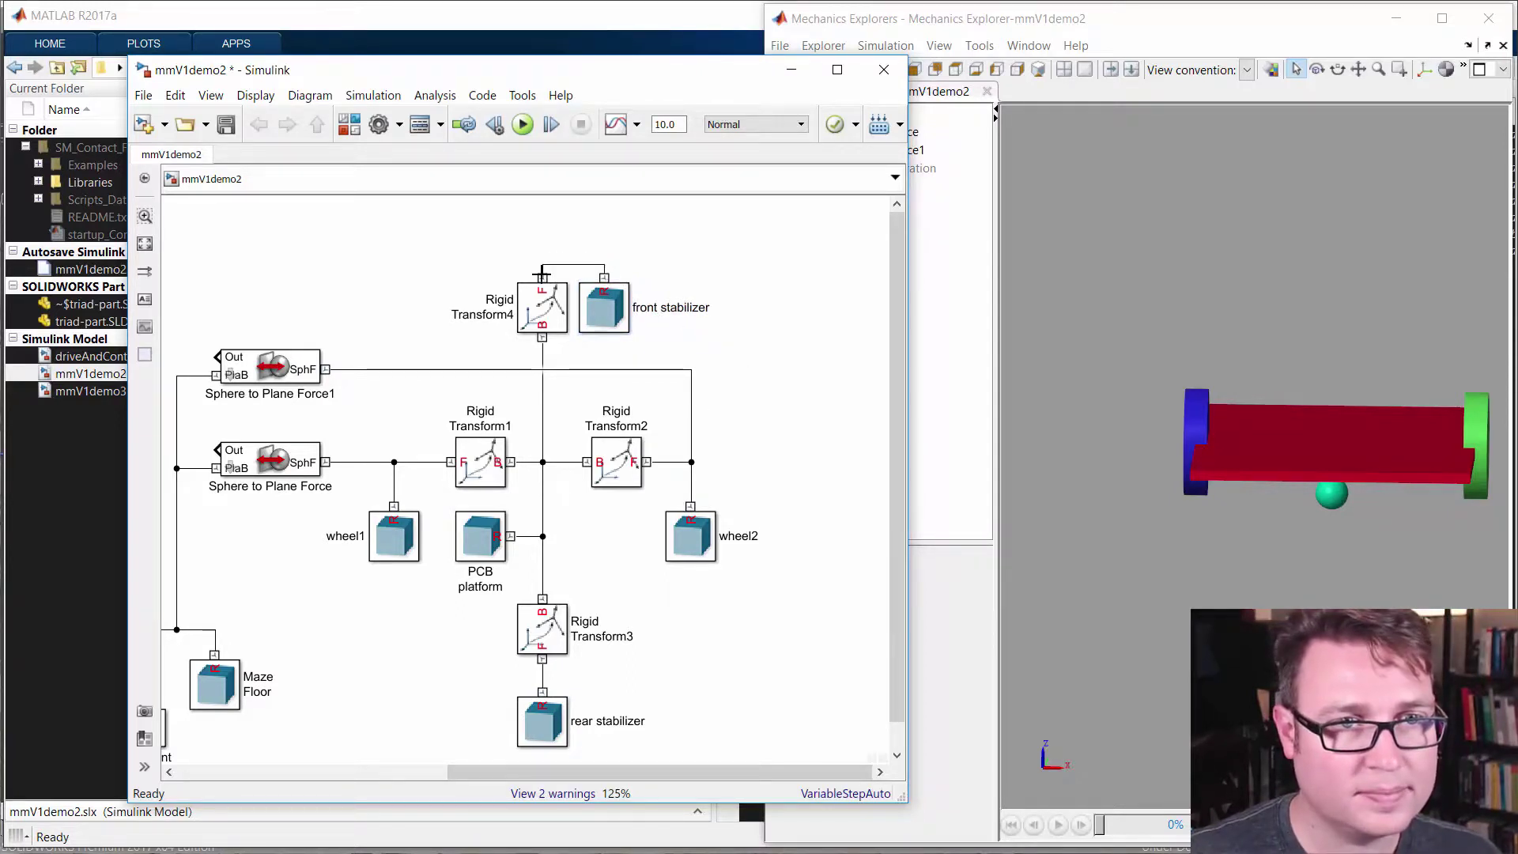
{"action": "left_click", "coordinate": [225, 127]}
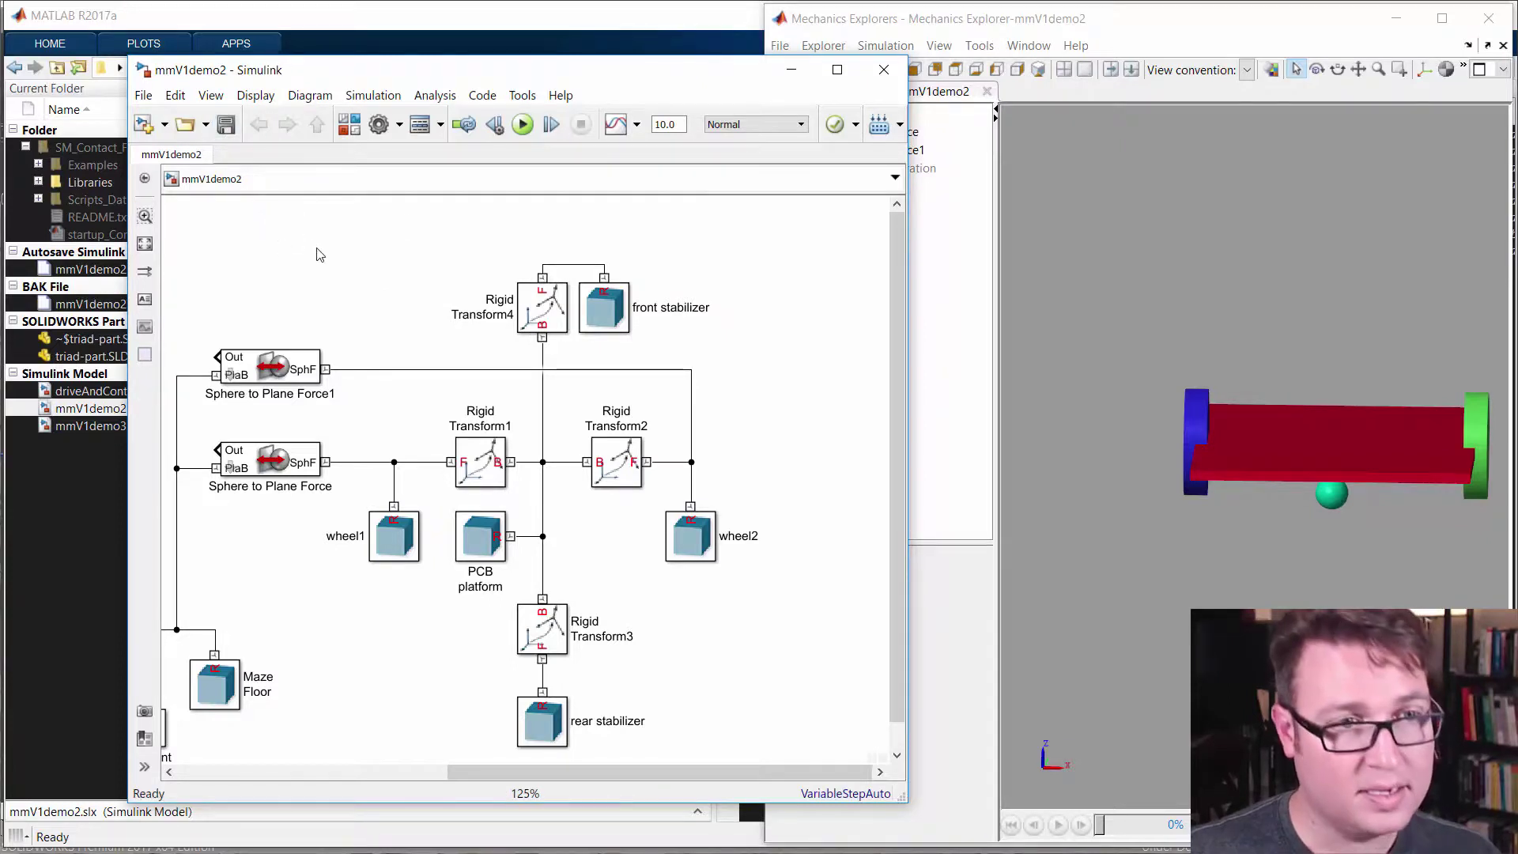
{"action": "key", "text": "ctrl+t"}
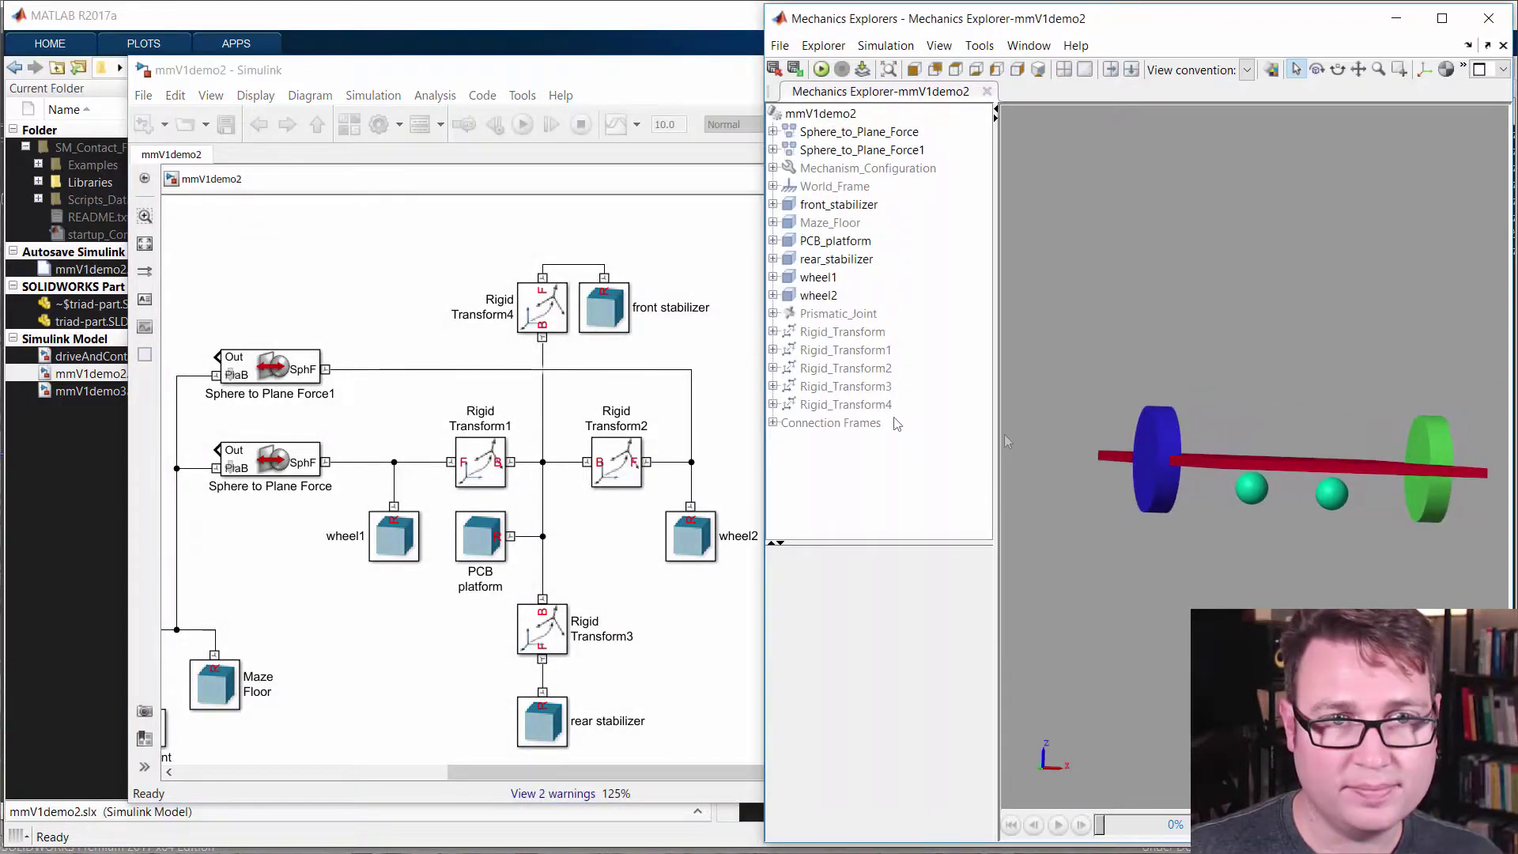
Set the front stabilizer sphere colour to magenta [1.0 0.0 1.0], then save and recompile.
{"action": "double_click", "coordinate": [617, 304]}
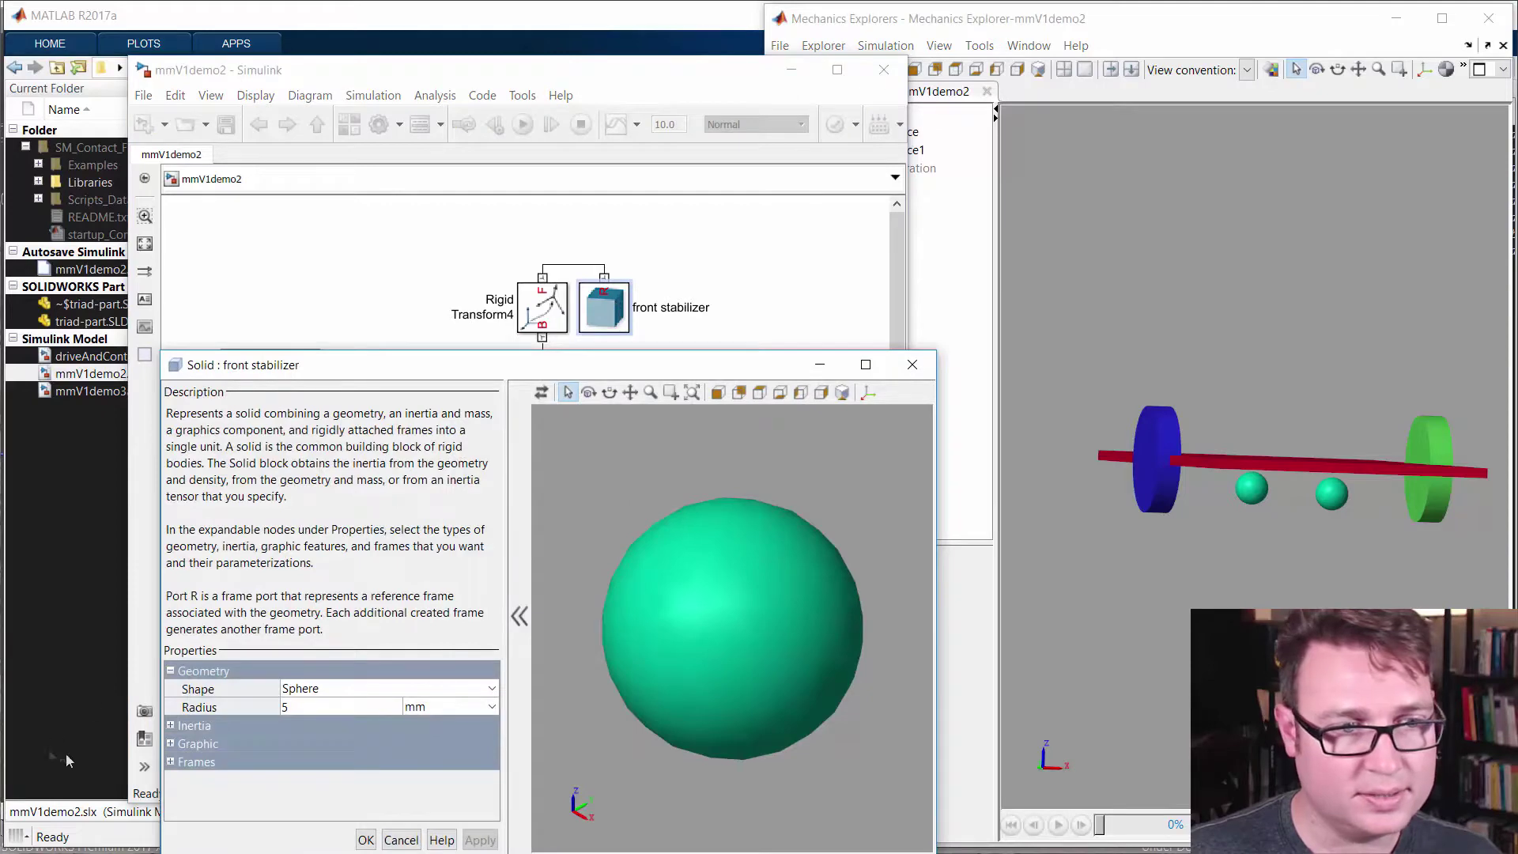
{"action": "left_click", "coordinate": [170, 743]}
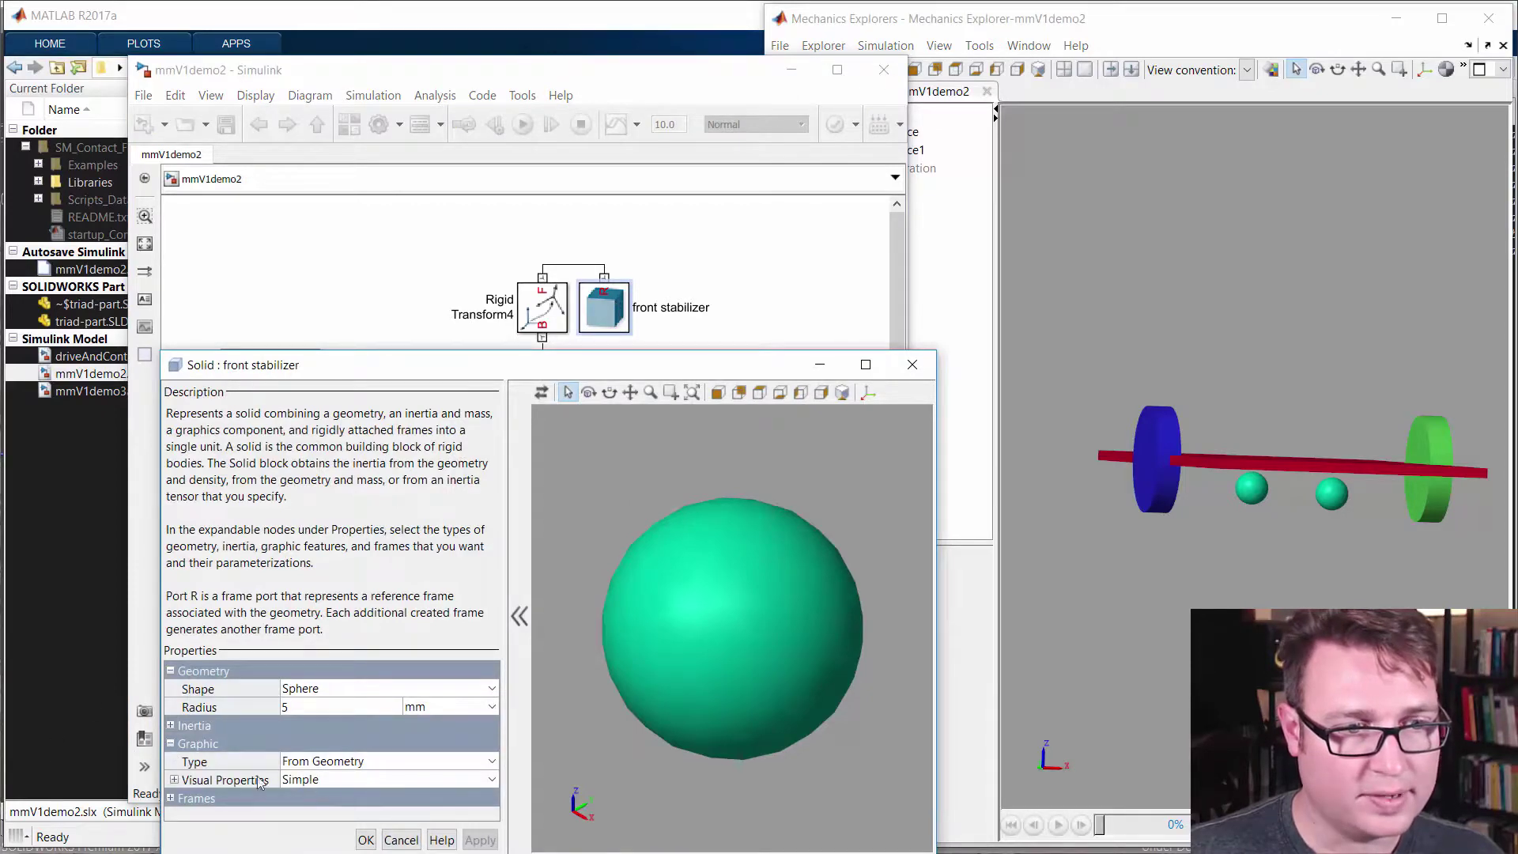
{"action": "left_click", "coordinate": [174, 780]}
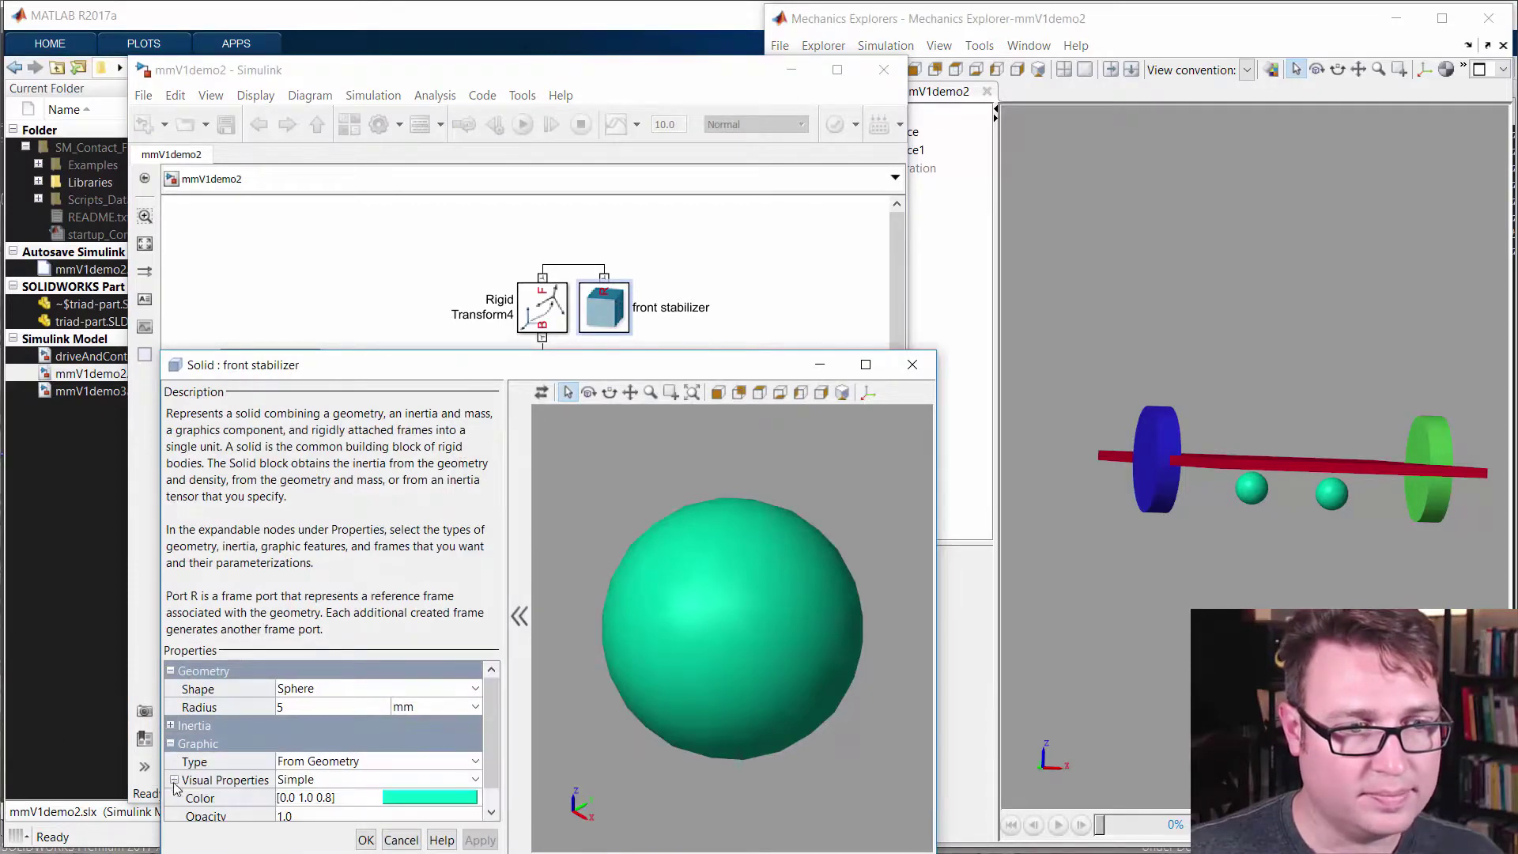
{"action": "left_click", "coordinate": [389, 793]}
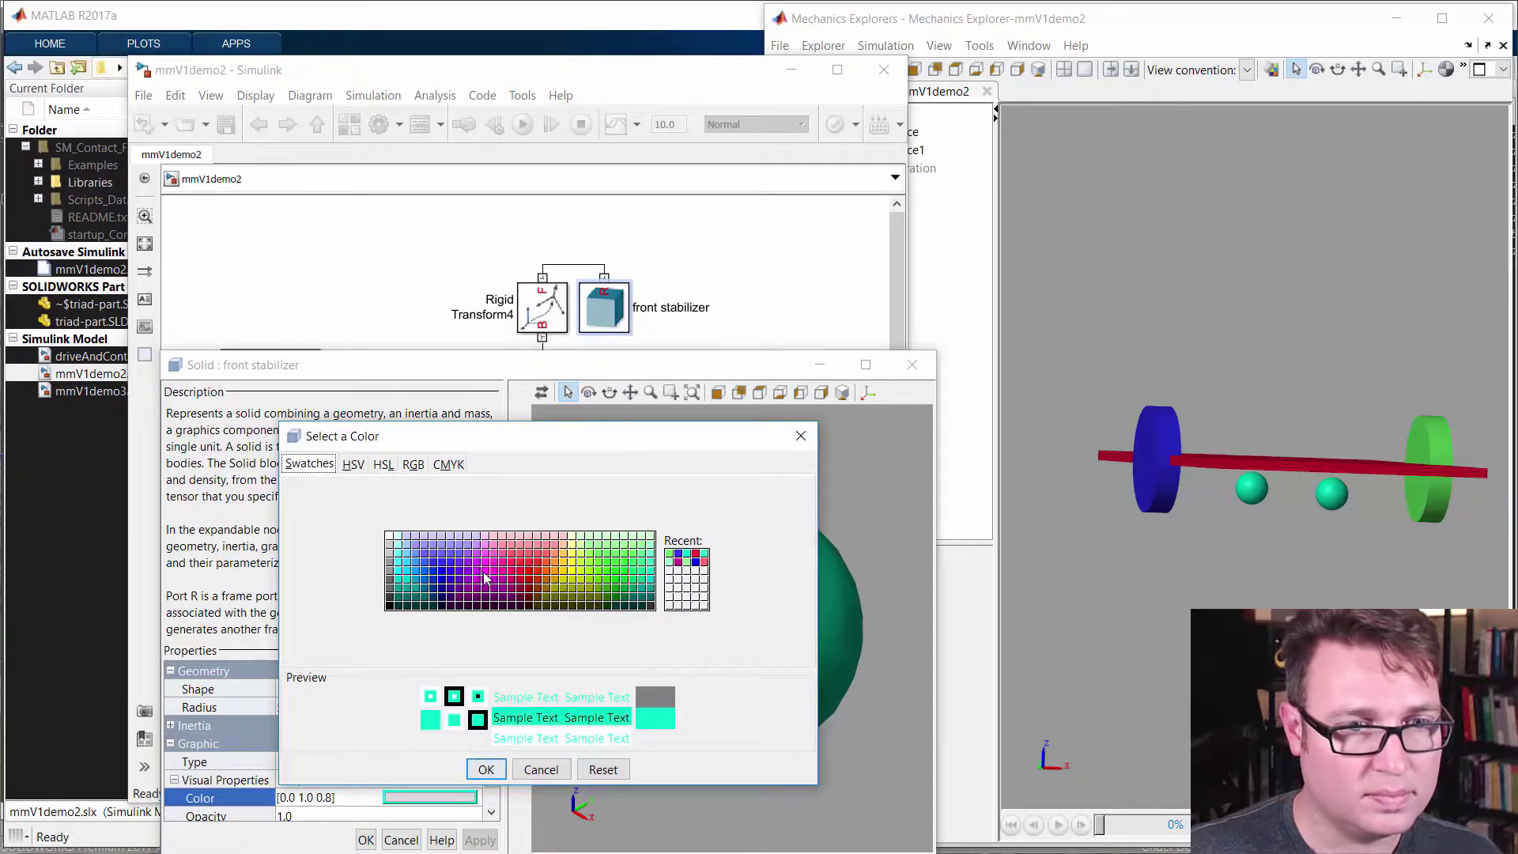
{"action": "left_click", "coordinate": [483, 578]}
{"action": "left_click", "coordinate": [487, 770]}
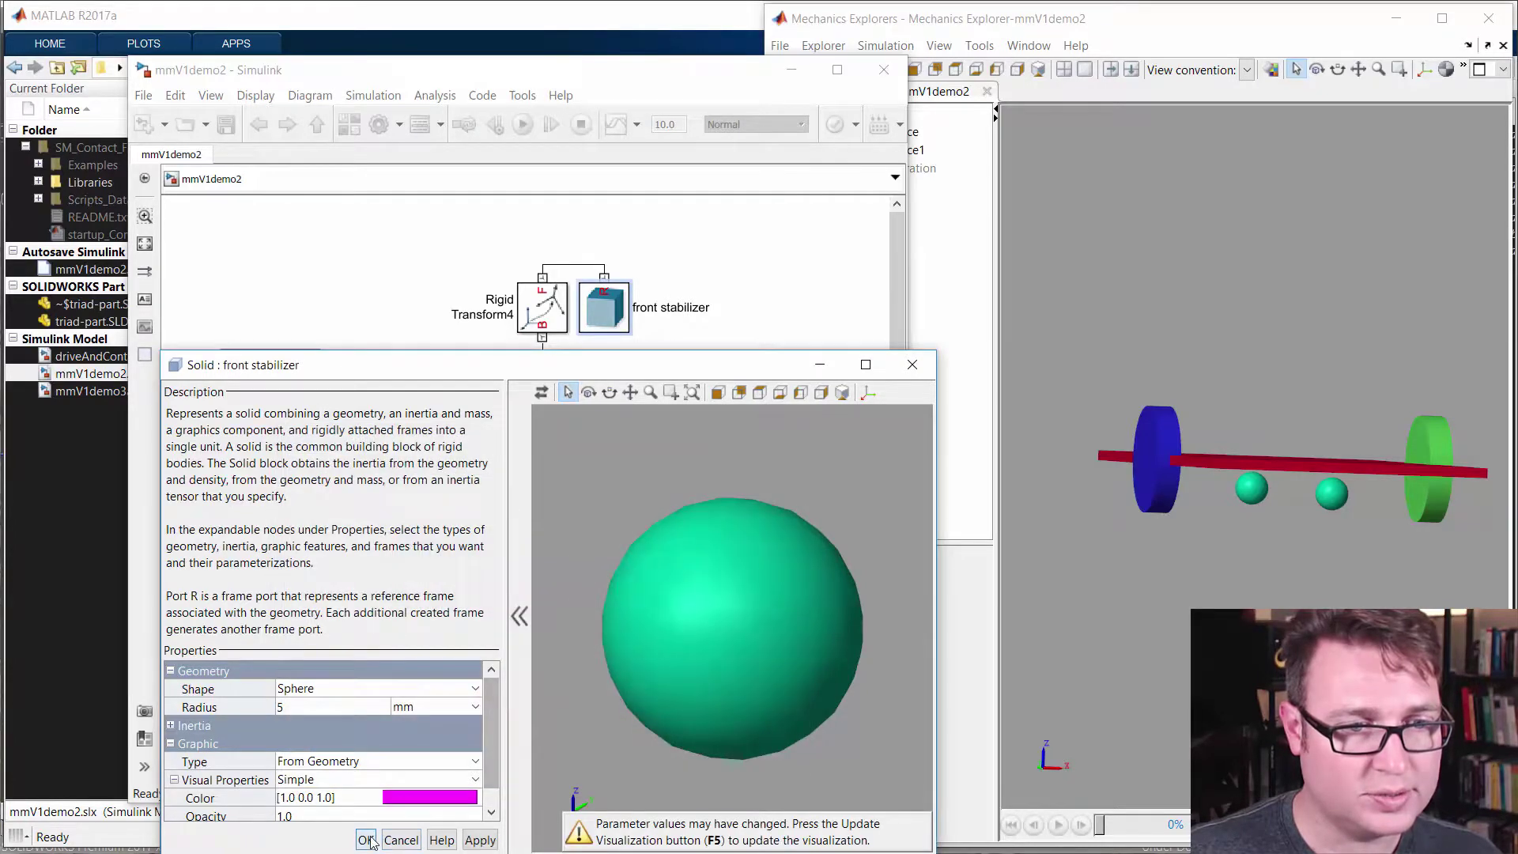
{"action": "left_click", "coordinate": [366, 840]}
{"action": "left_click", "coordinate": [278, 258]}
{"action": "key", "text": "ctrl+s"}
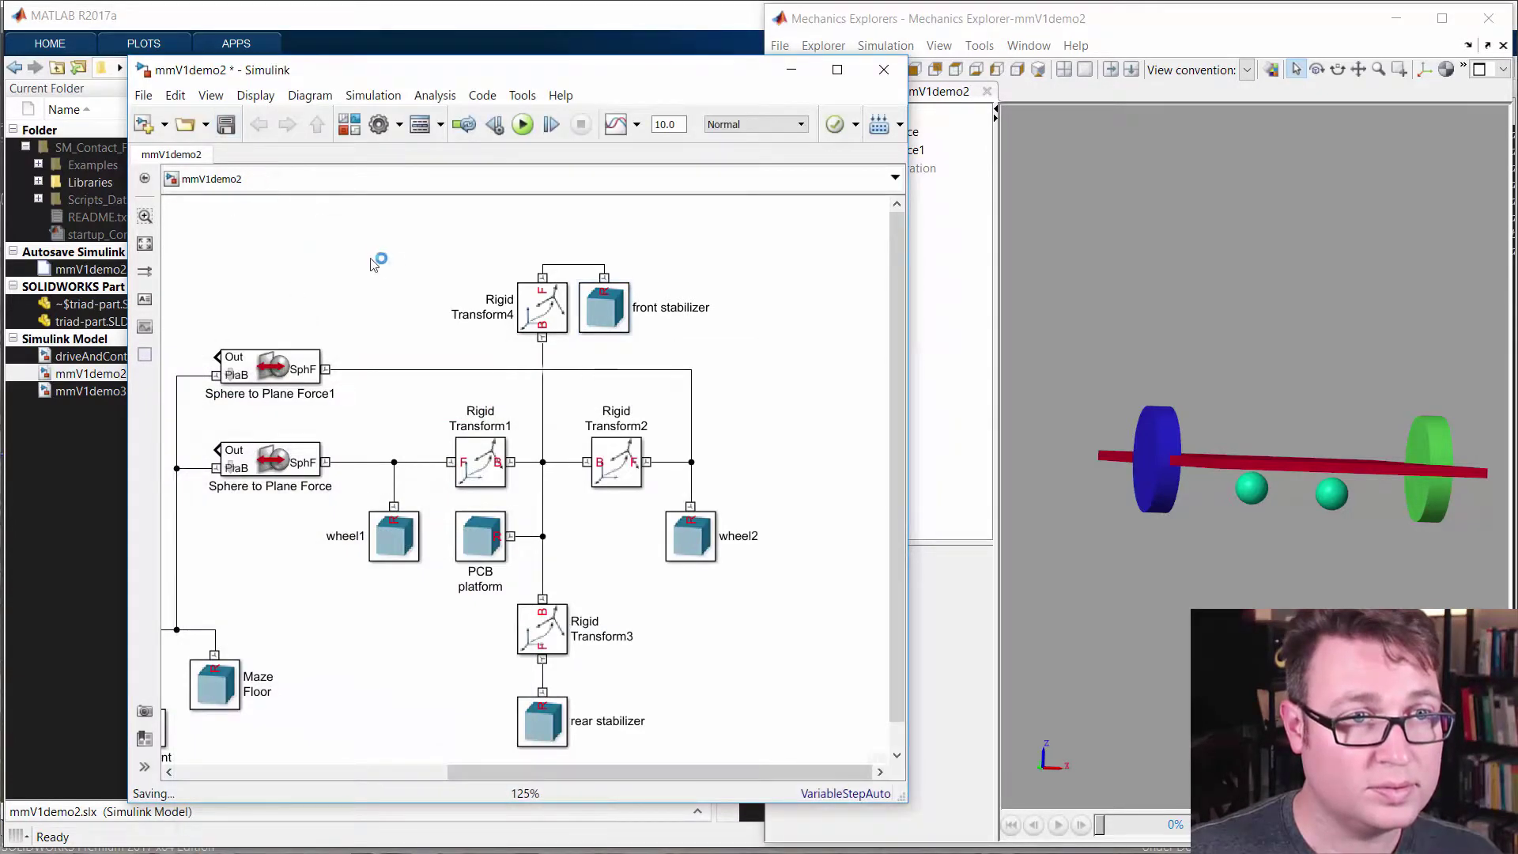
{"action": "key", "text": "ctrl+d"}
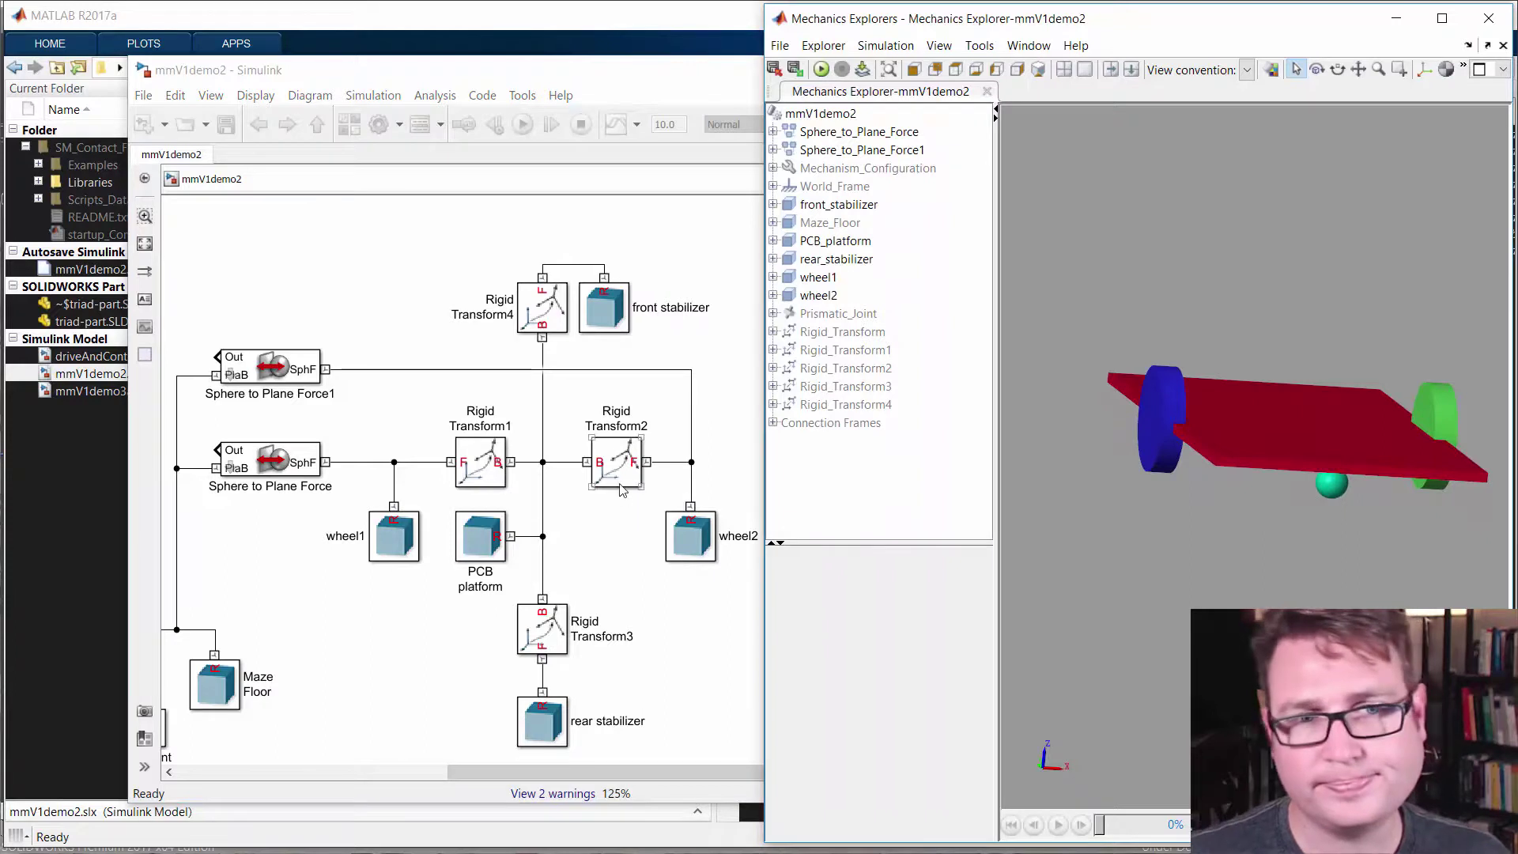
{"action": "left_click", "coordinate": [480, 462]}
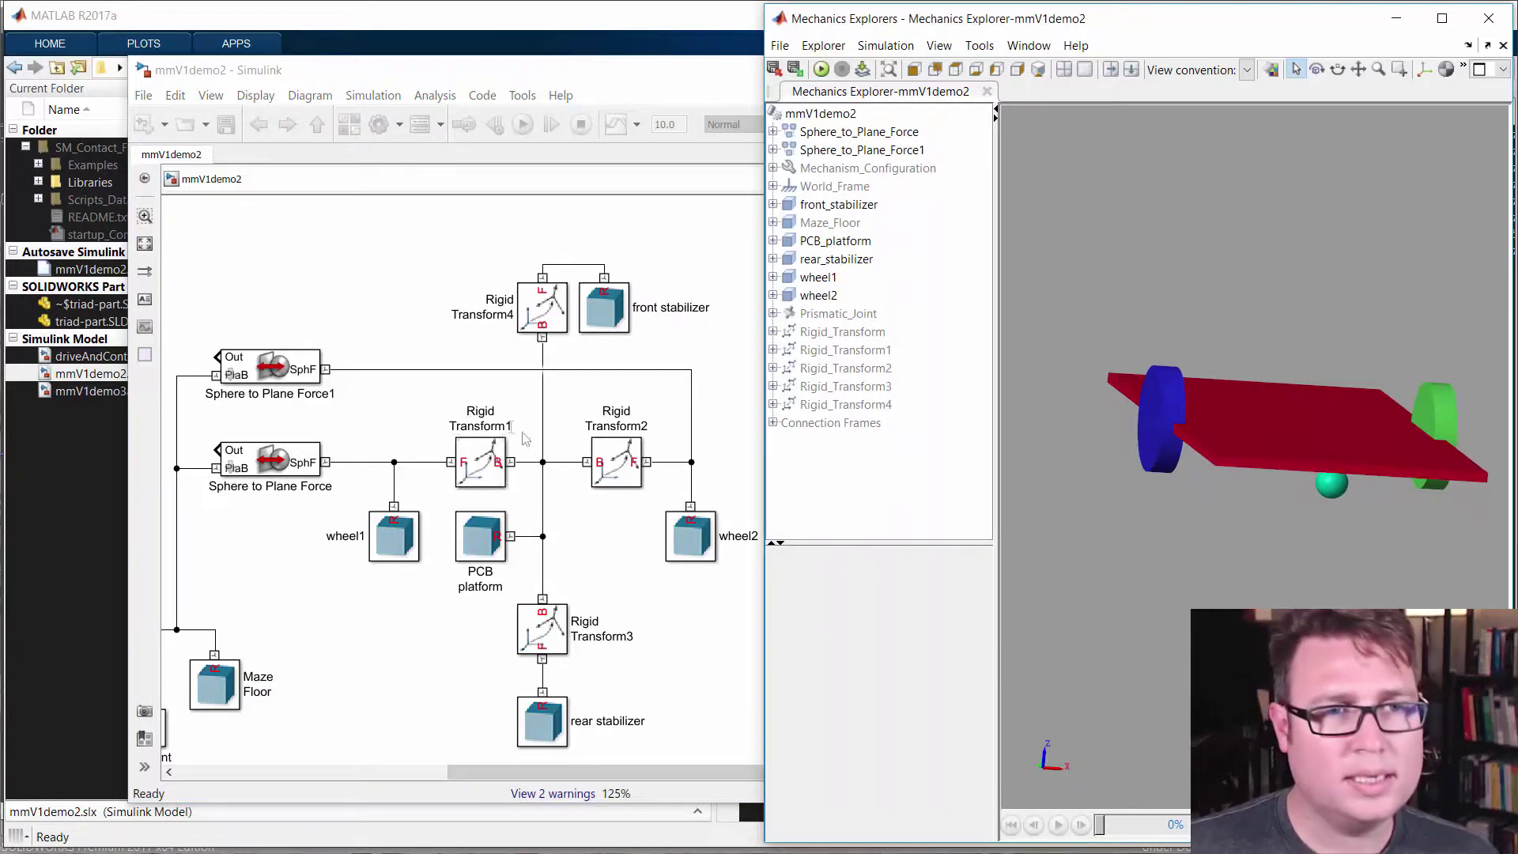
{"action": "left_click", "coordinate": [346, 324]}
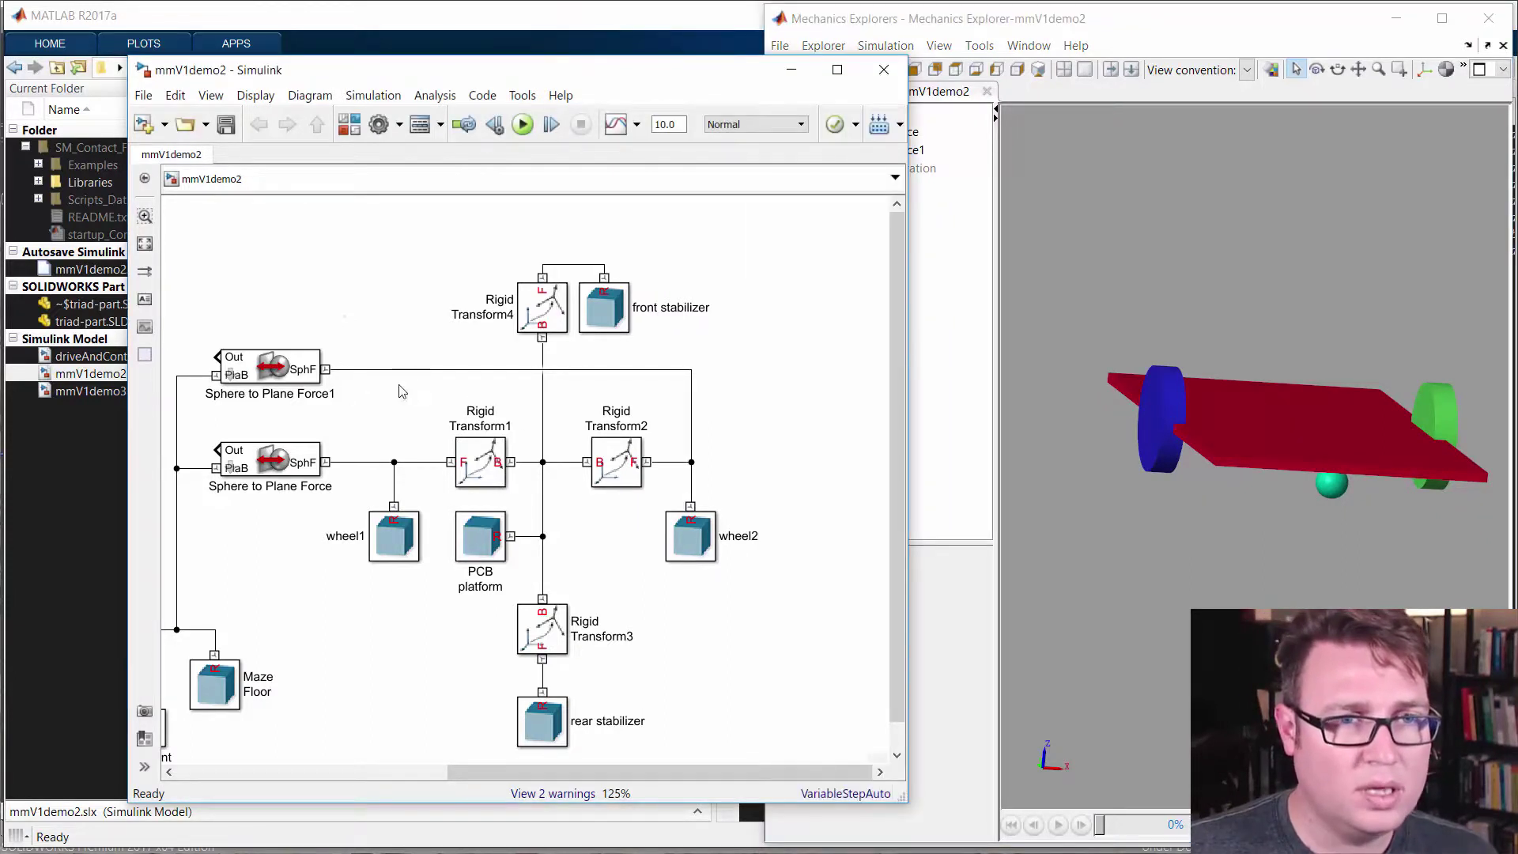
{"action": "left_click", "coordinate": [631, 302]}
{"action": "left_click", "coordinate": [673, 348]}
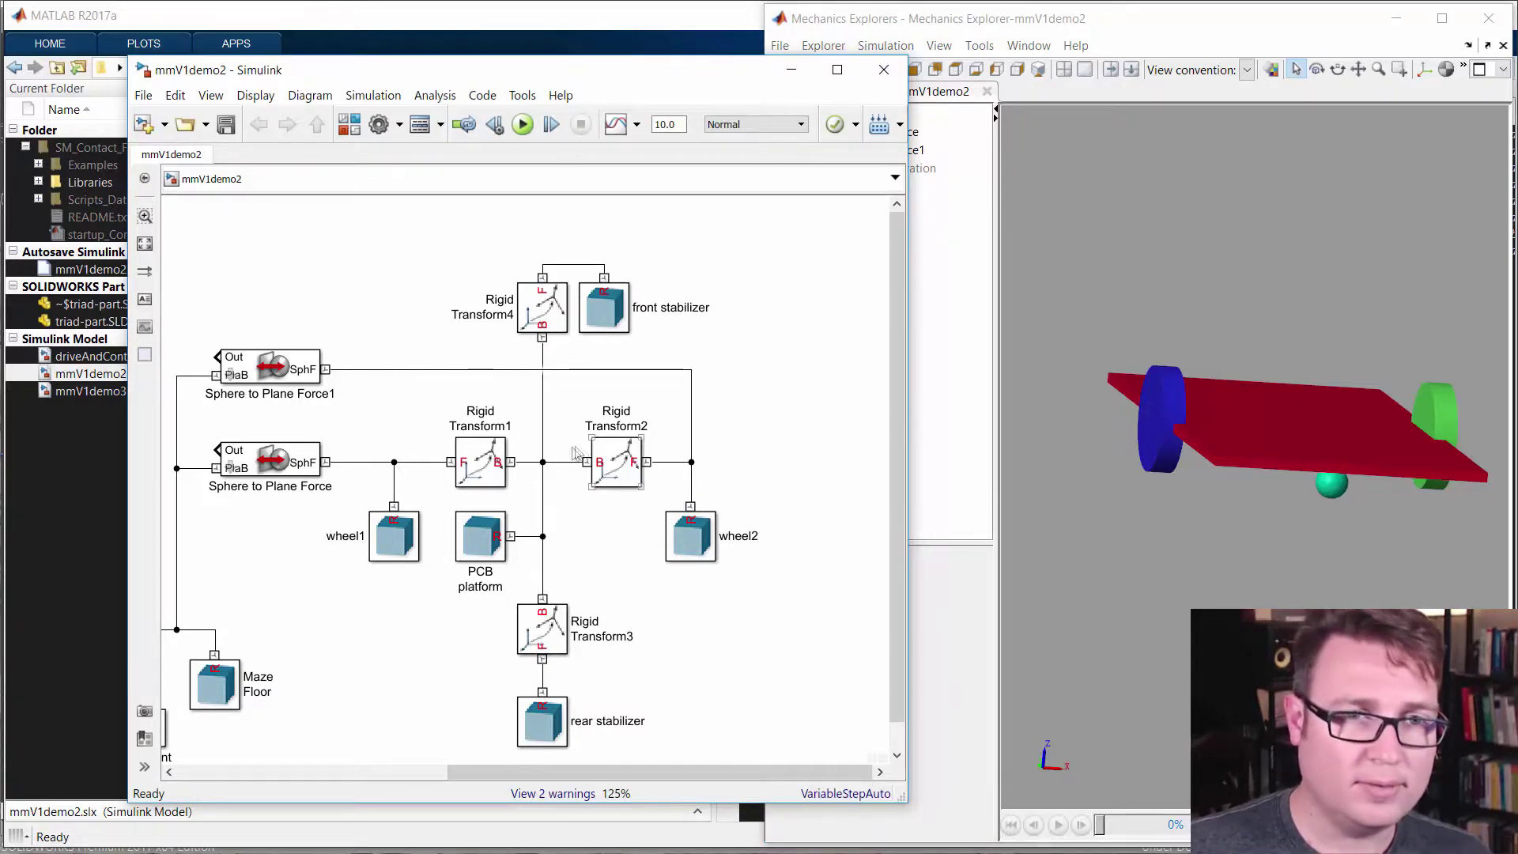
{"action": "scroll", "coordinate": [528, 520], "scroll_direction": "left", "scroll_amount": 3}
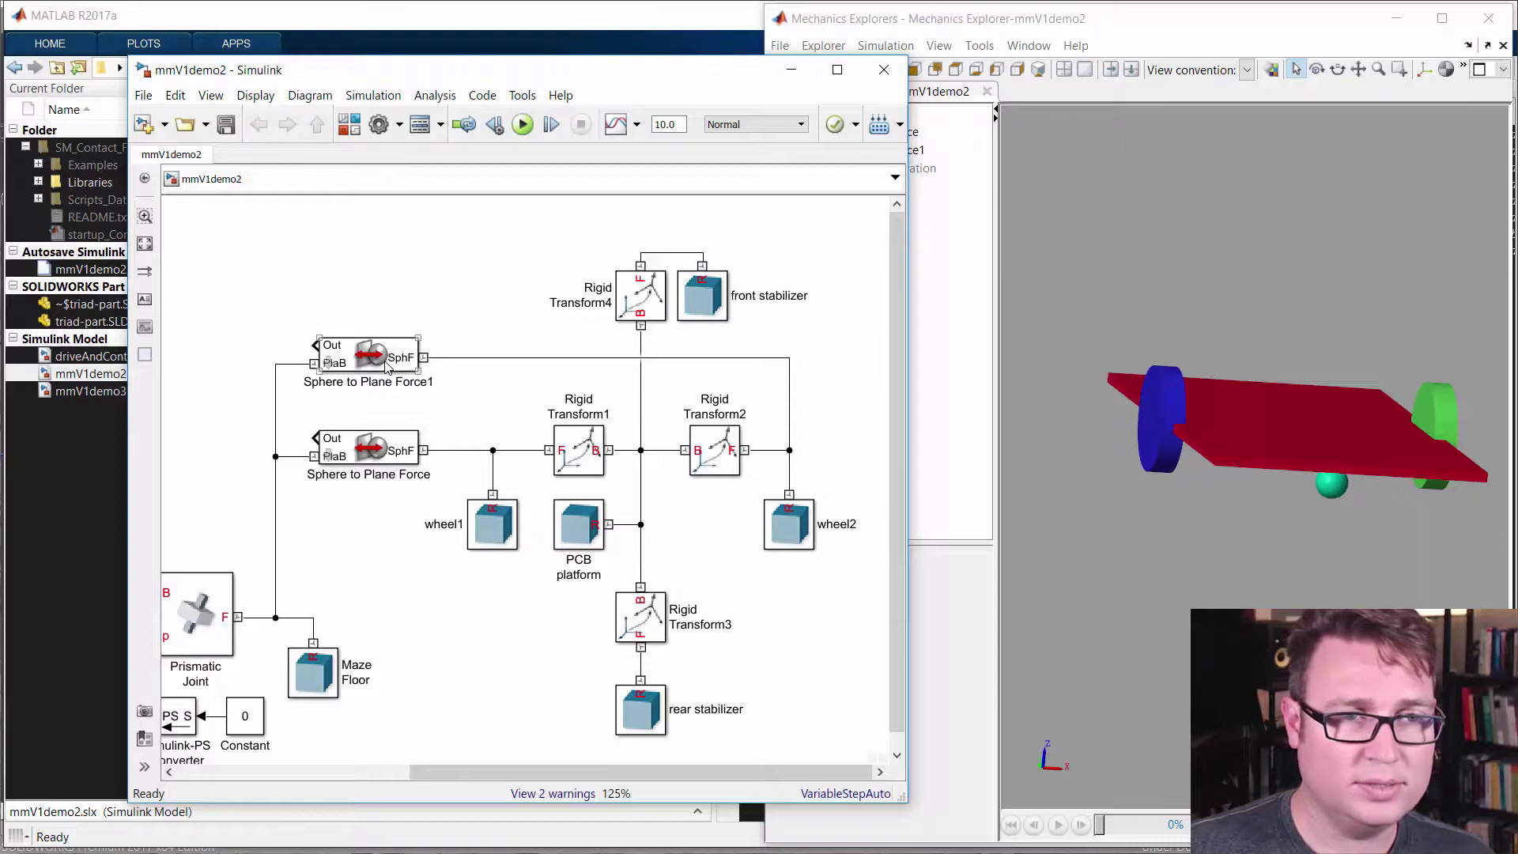
{"action": "left_click_drag", "start_coordinate": [387, 365], "coordinate": [400, 263]}
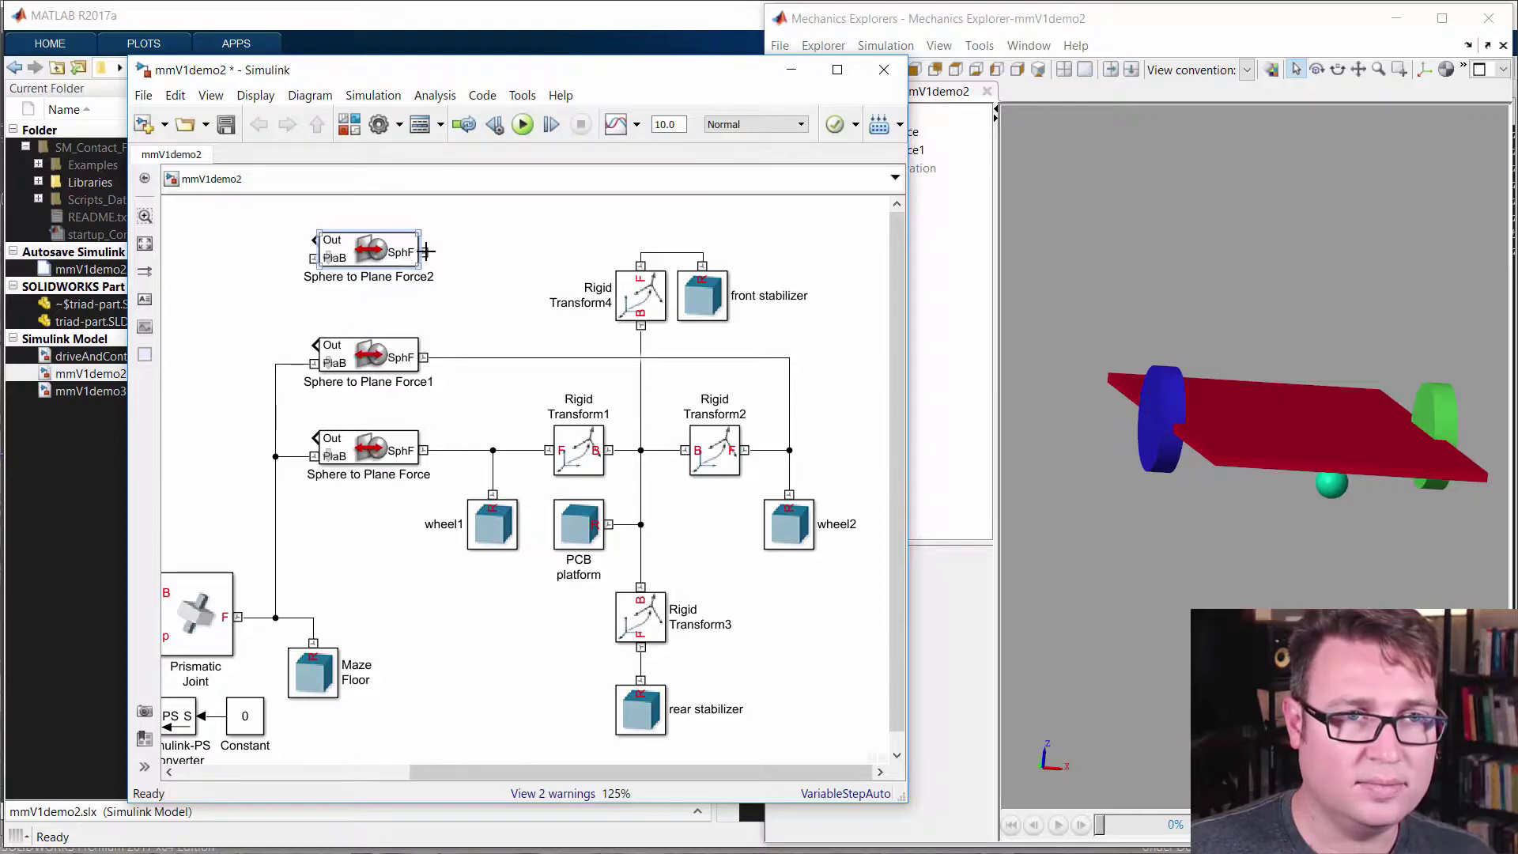
Give Sphere to Plane Force2 a 0.005 m sphere radius and untick Visualize Contact Surfaces.
{"action": "double_click", "coordinate": [383, 263]}
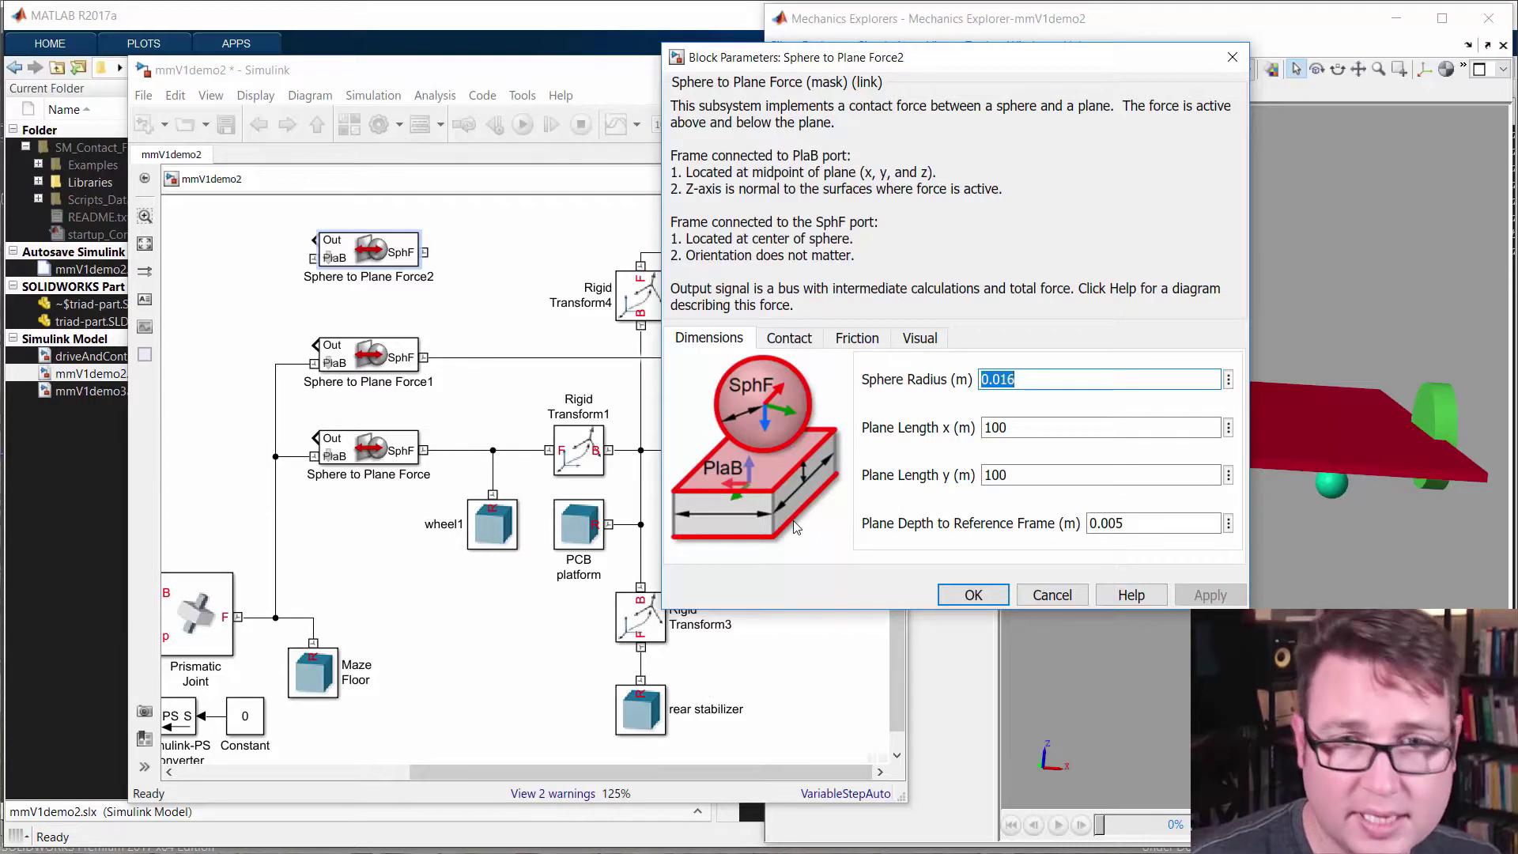
{"action": "type", "text": "0.005"}
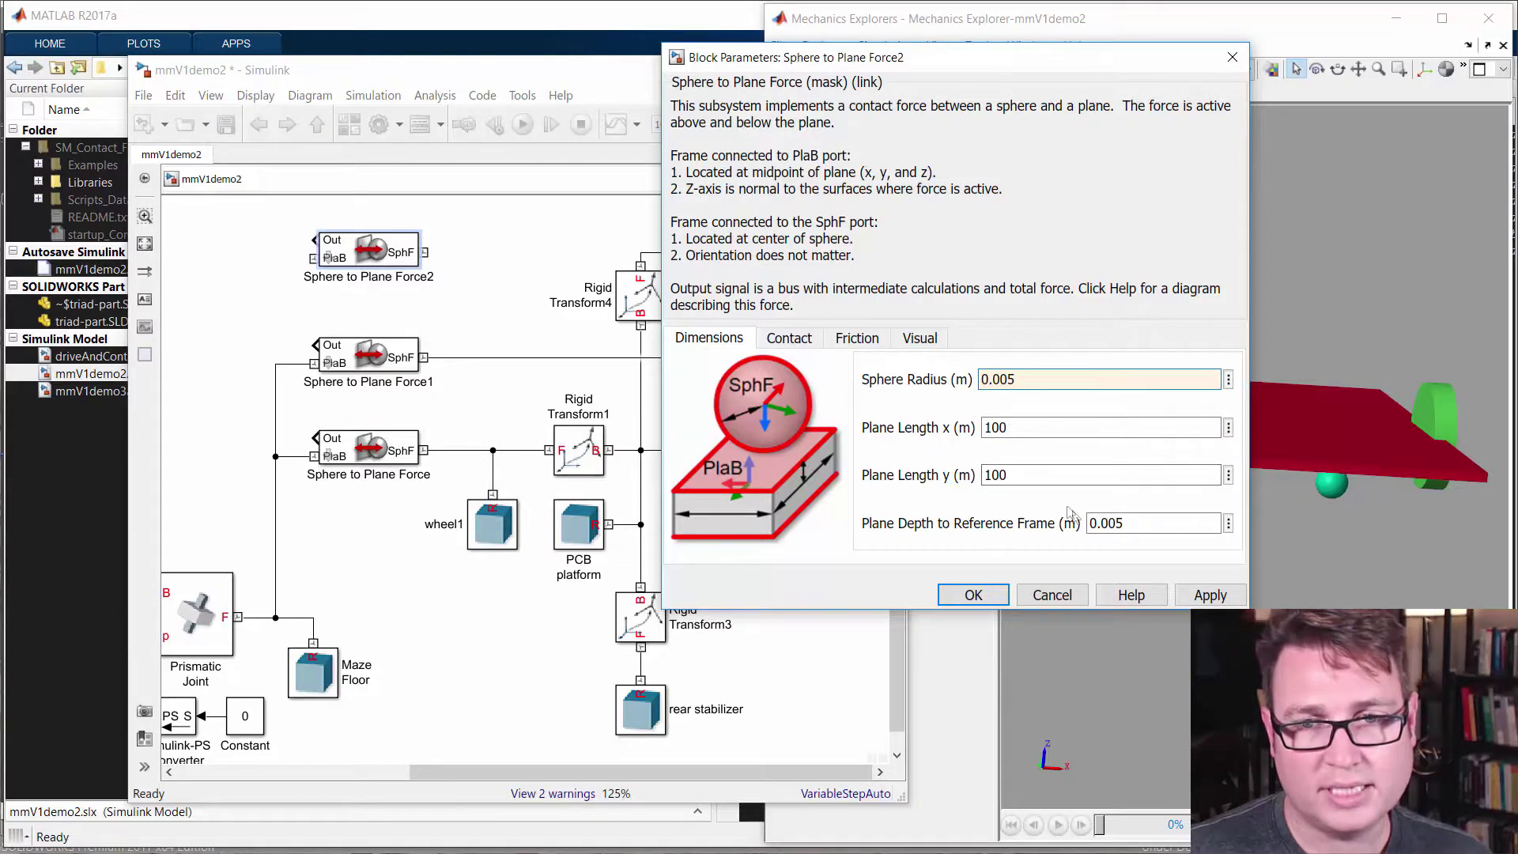
{"action": "left_click", "coordinate": [808, 338]}
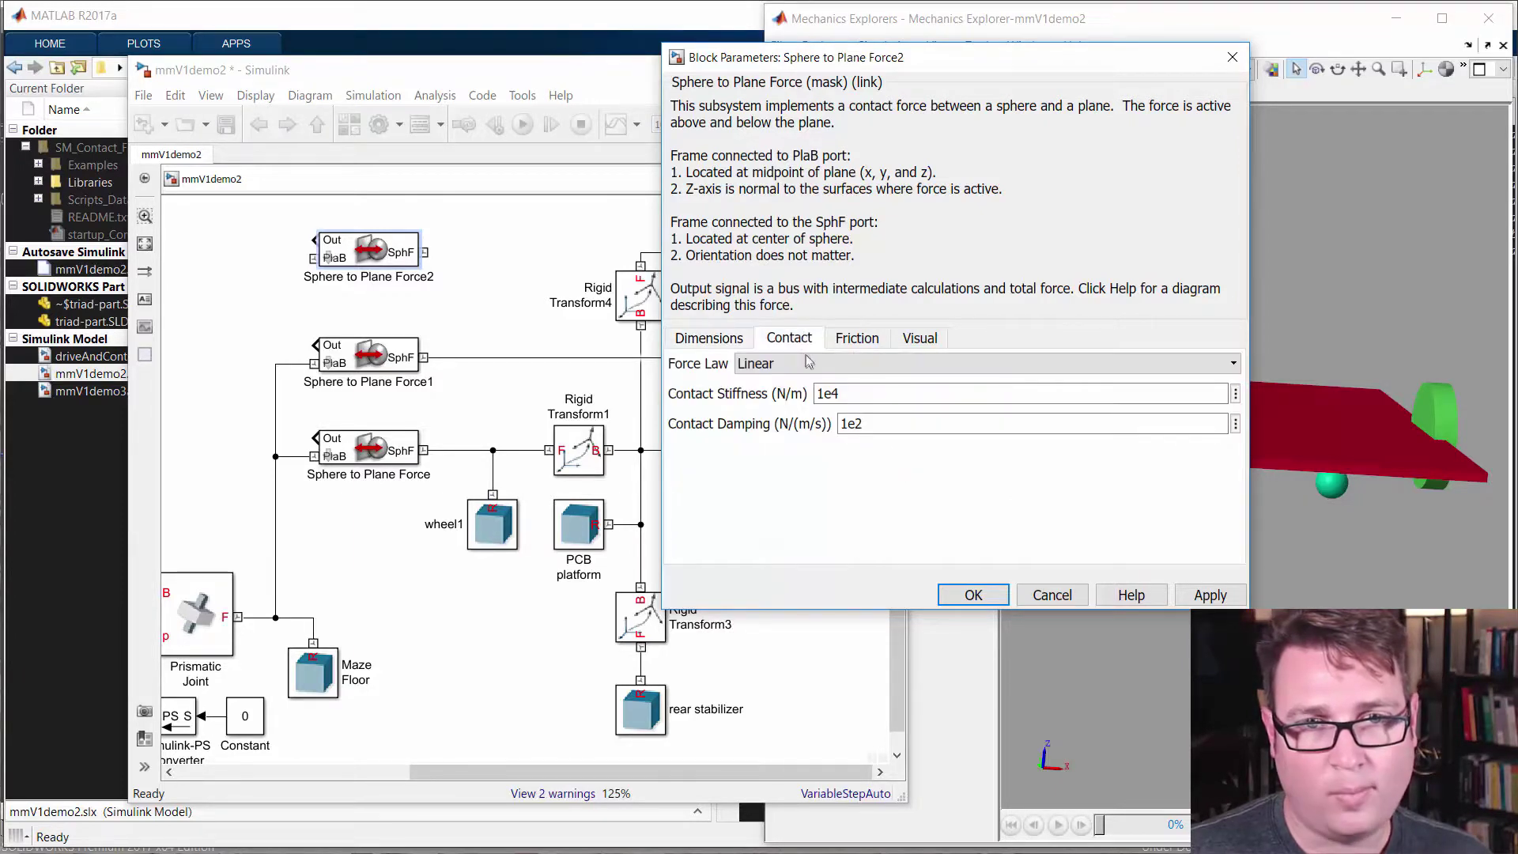
{"action": "left_click", "coordinate": [855, 346]}
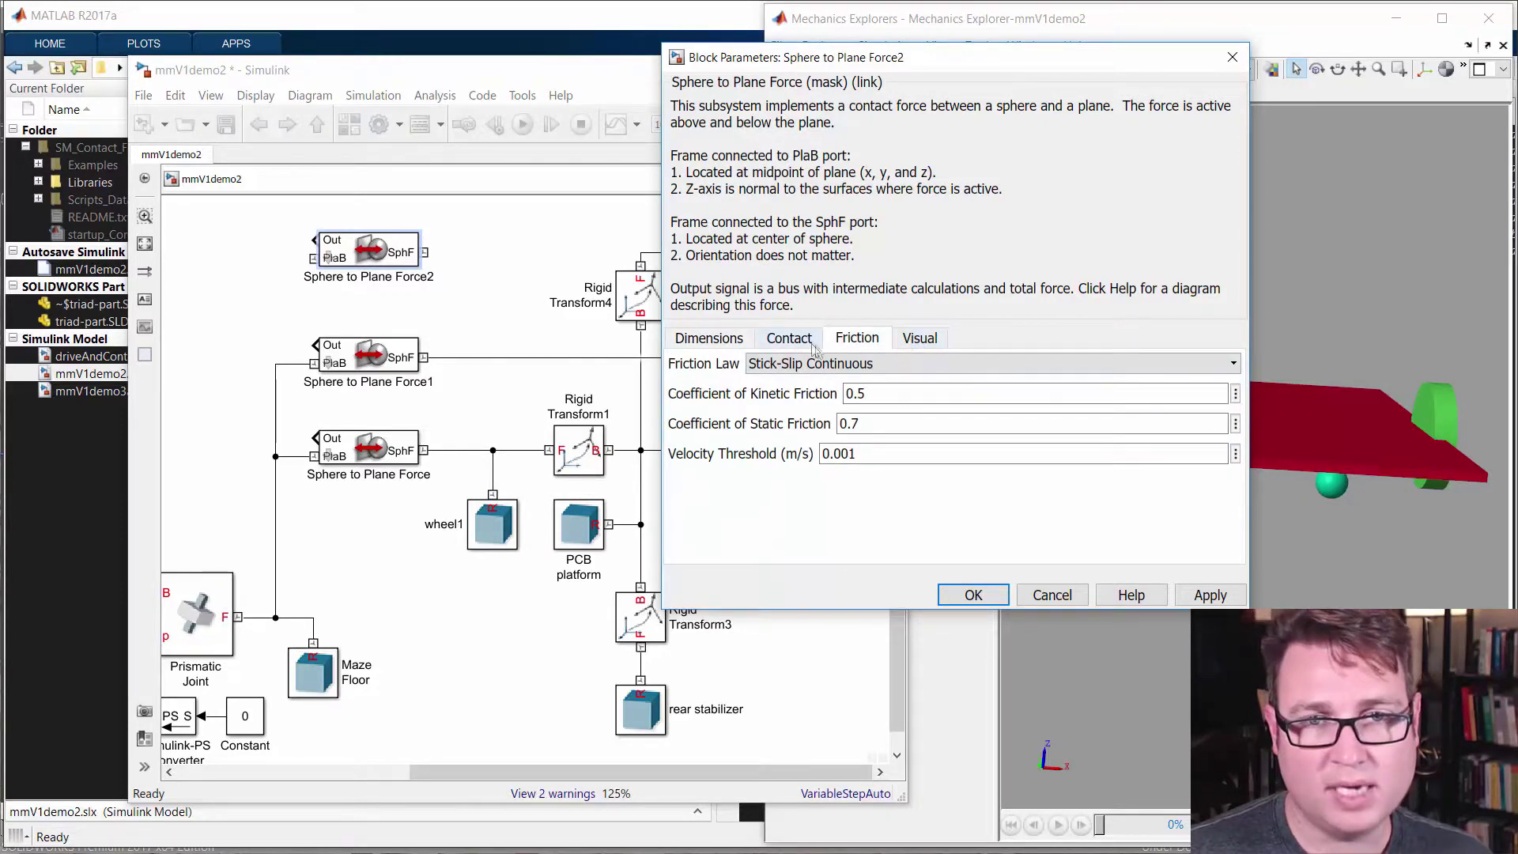
{"action": "left_click", "coordinate": [909, 349]}
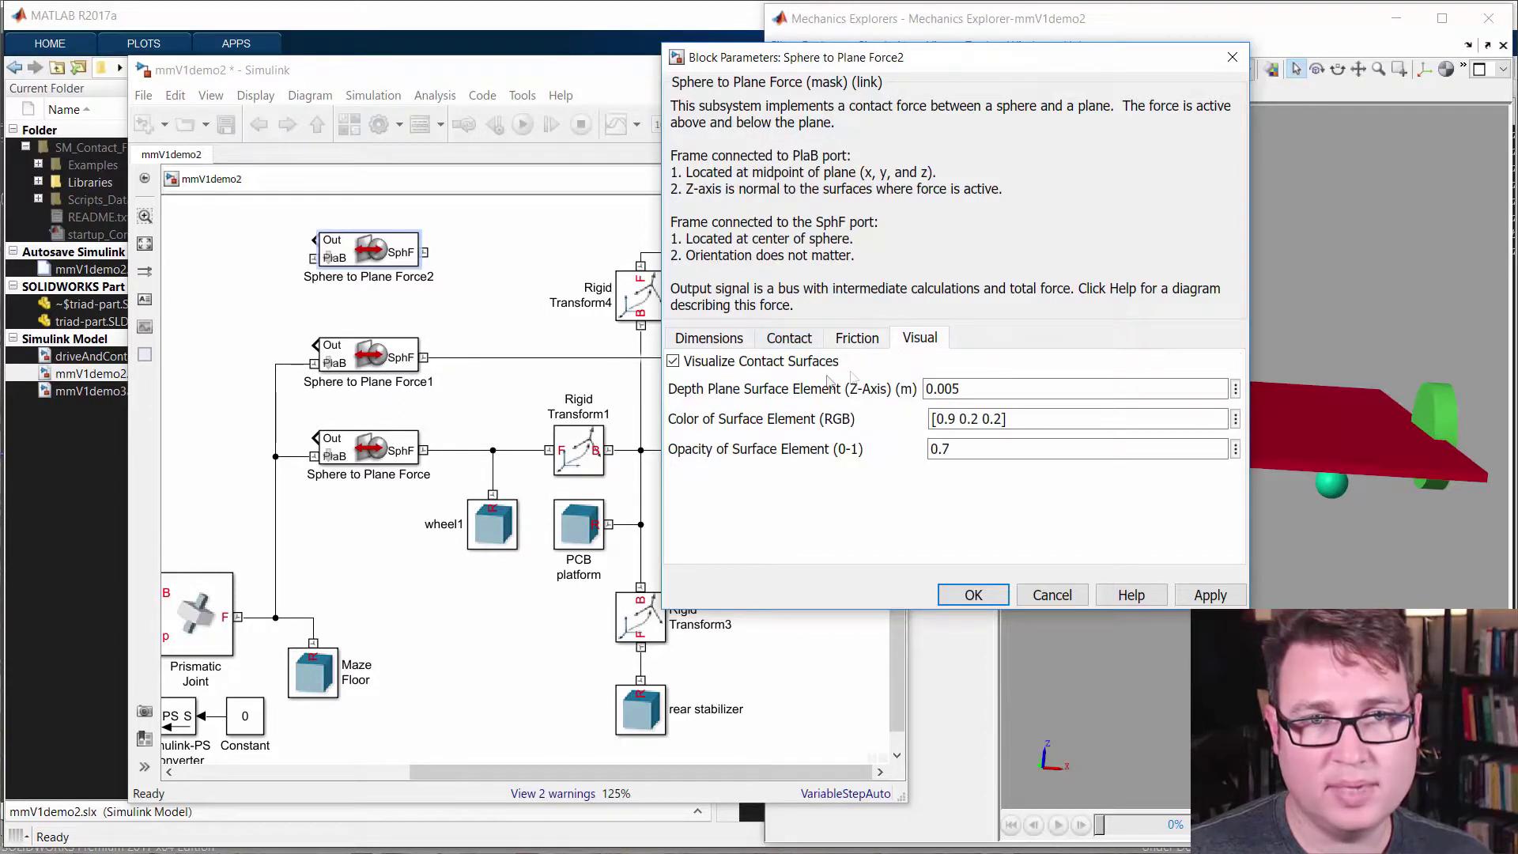
{"action": "left_click", "coordinate": [758, 363]}
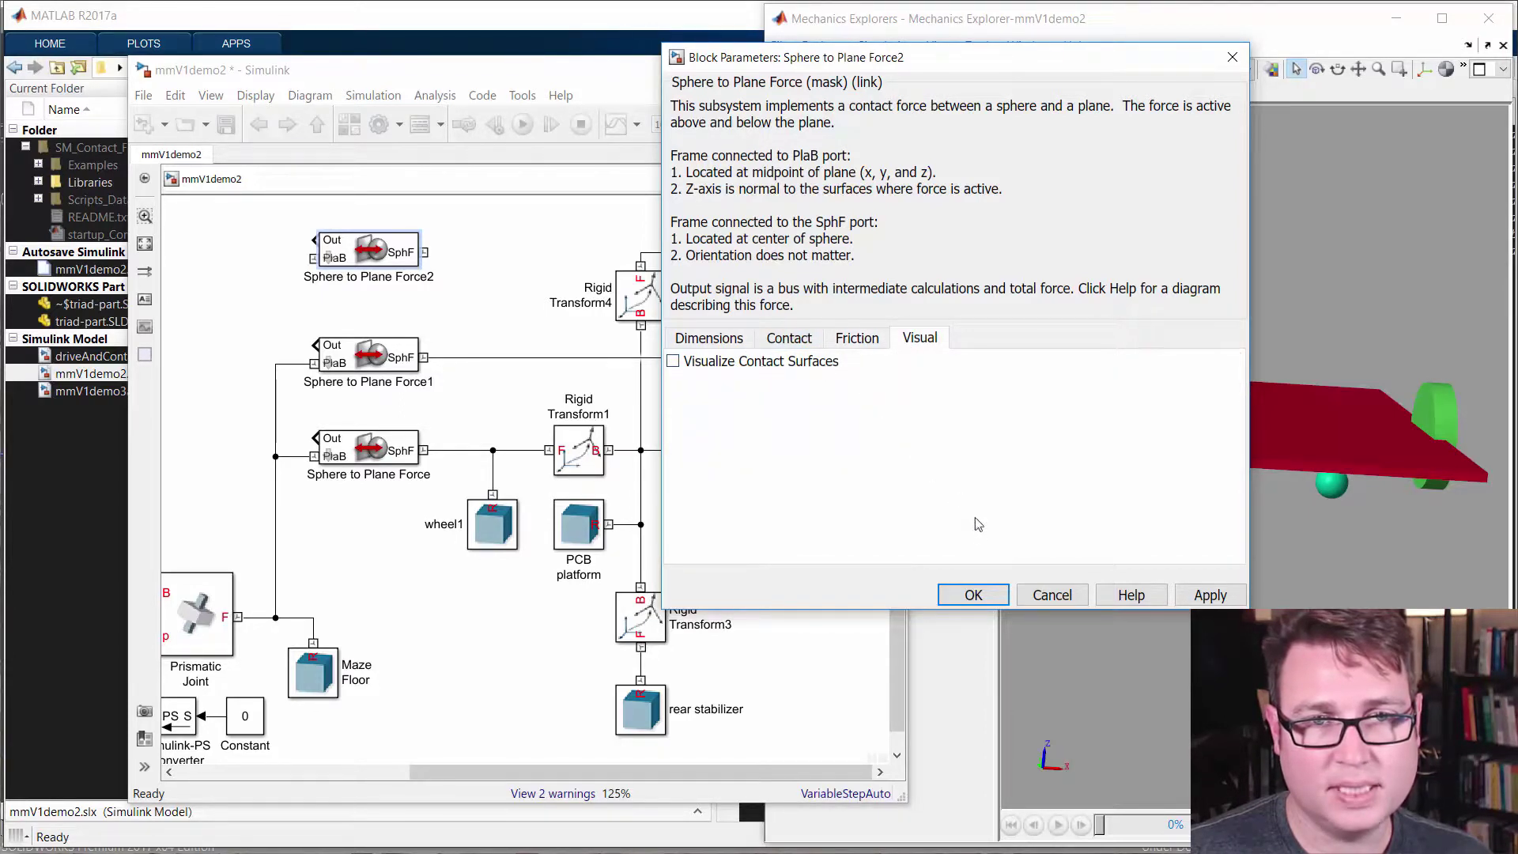
{"action": "left_click", "coordinate": [949, 595]}
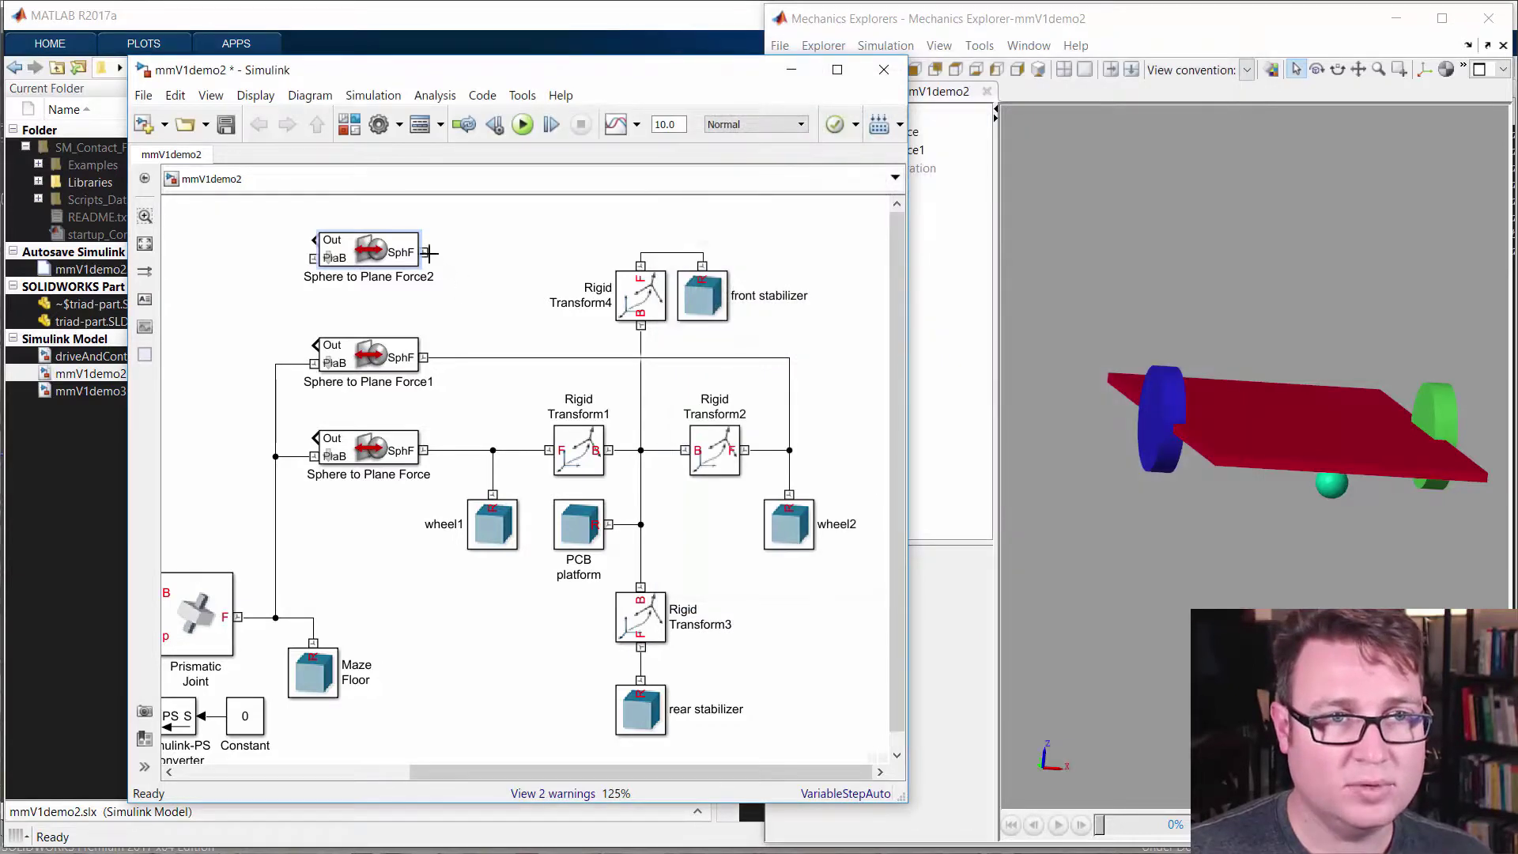
Wire Sphere to Plane Force2's sphere frame to the front stabilizer and its plane frame to the floor.
{"action": "left_click_drag", "start_coordinate": [425, 253], "coordinate": [660, 252]}
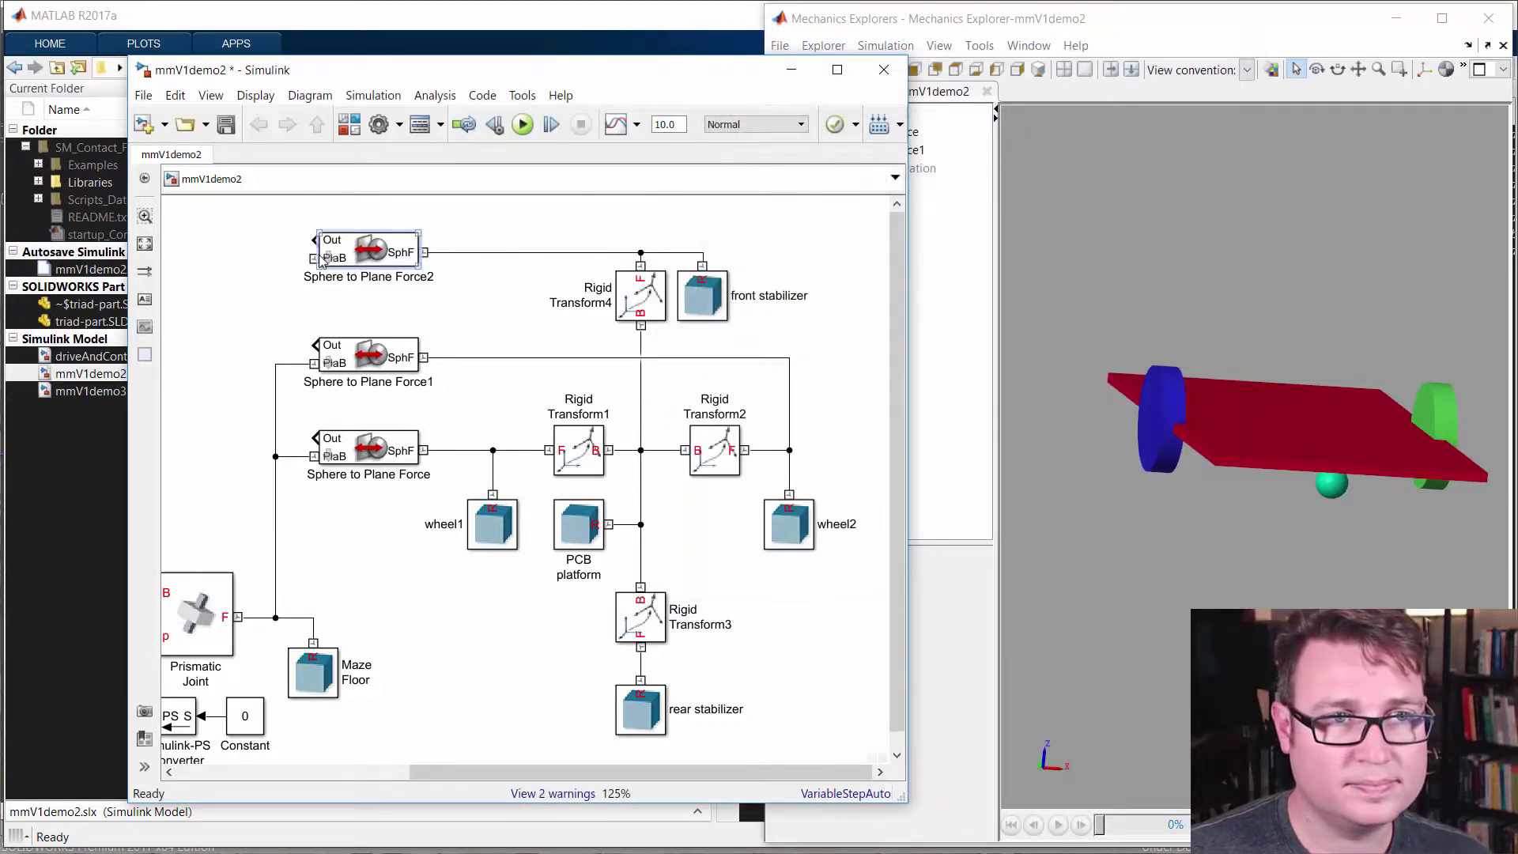
{"action": "left_click_drag", "start_coordinate": [314, 257], "coordinate": [274, 360]}
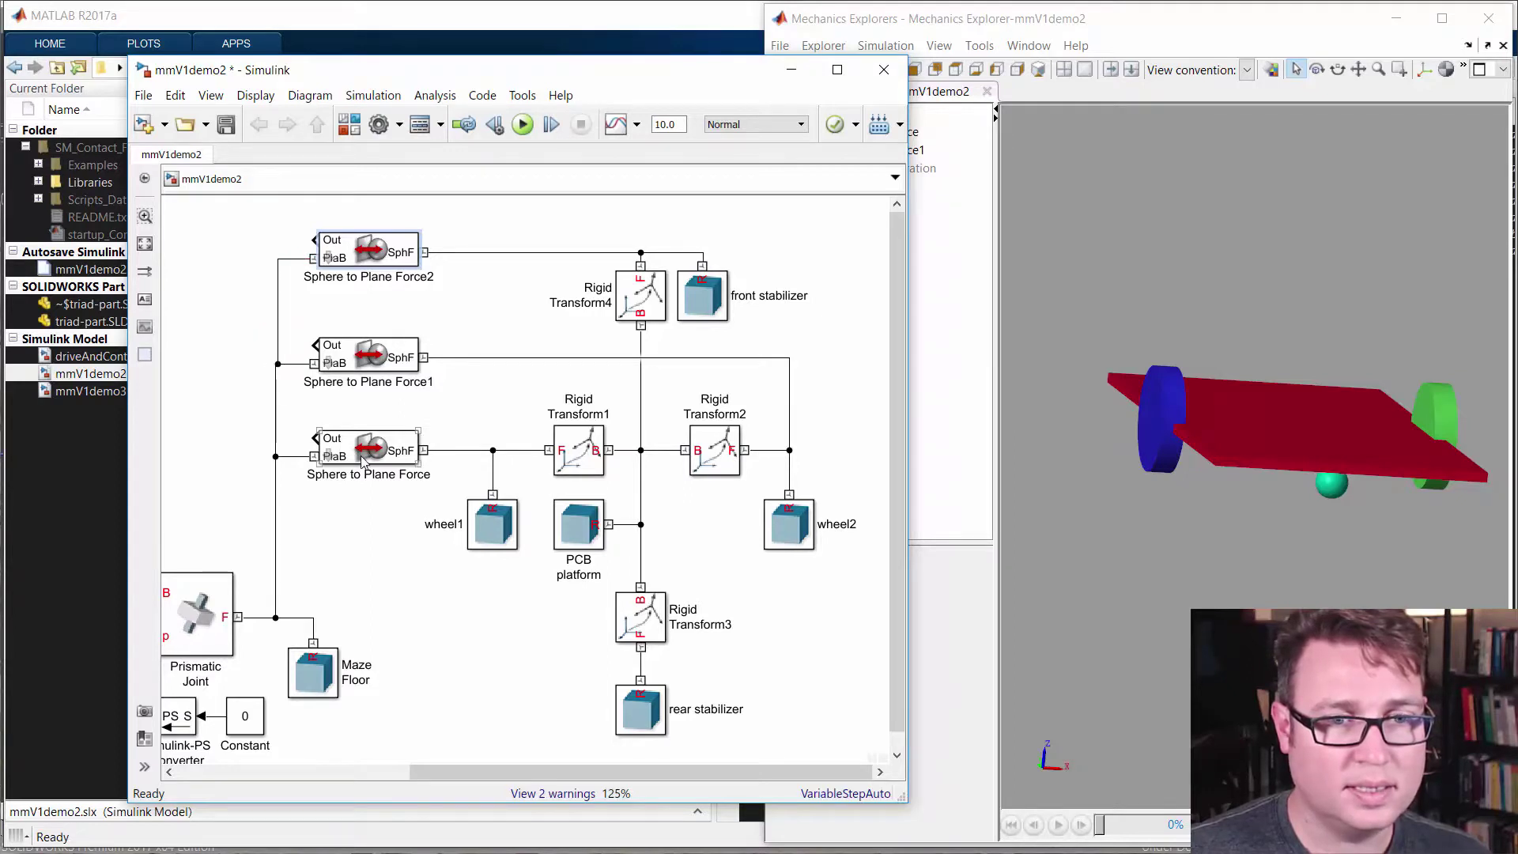
{"action": "scroll", "coordinate": [482, 597], "scroll_direction": "down", "scroll_amount": 3}
{"action": "scroll", "coordinate": [482, 597], "scroll_direction": "left", "scroll_amount": 4}
Move Maze Floor lower and duplicate Sphere to Plane Force1 as Sphere to Plane Force3 for the rear stabilizer.
{"action": "left_click", "coordinate": [508, 567]}
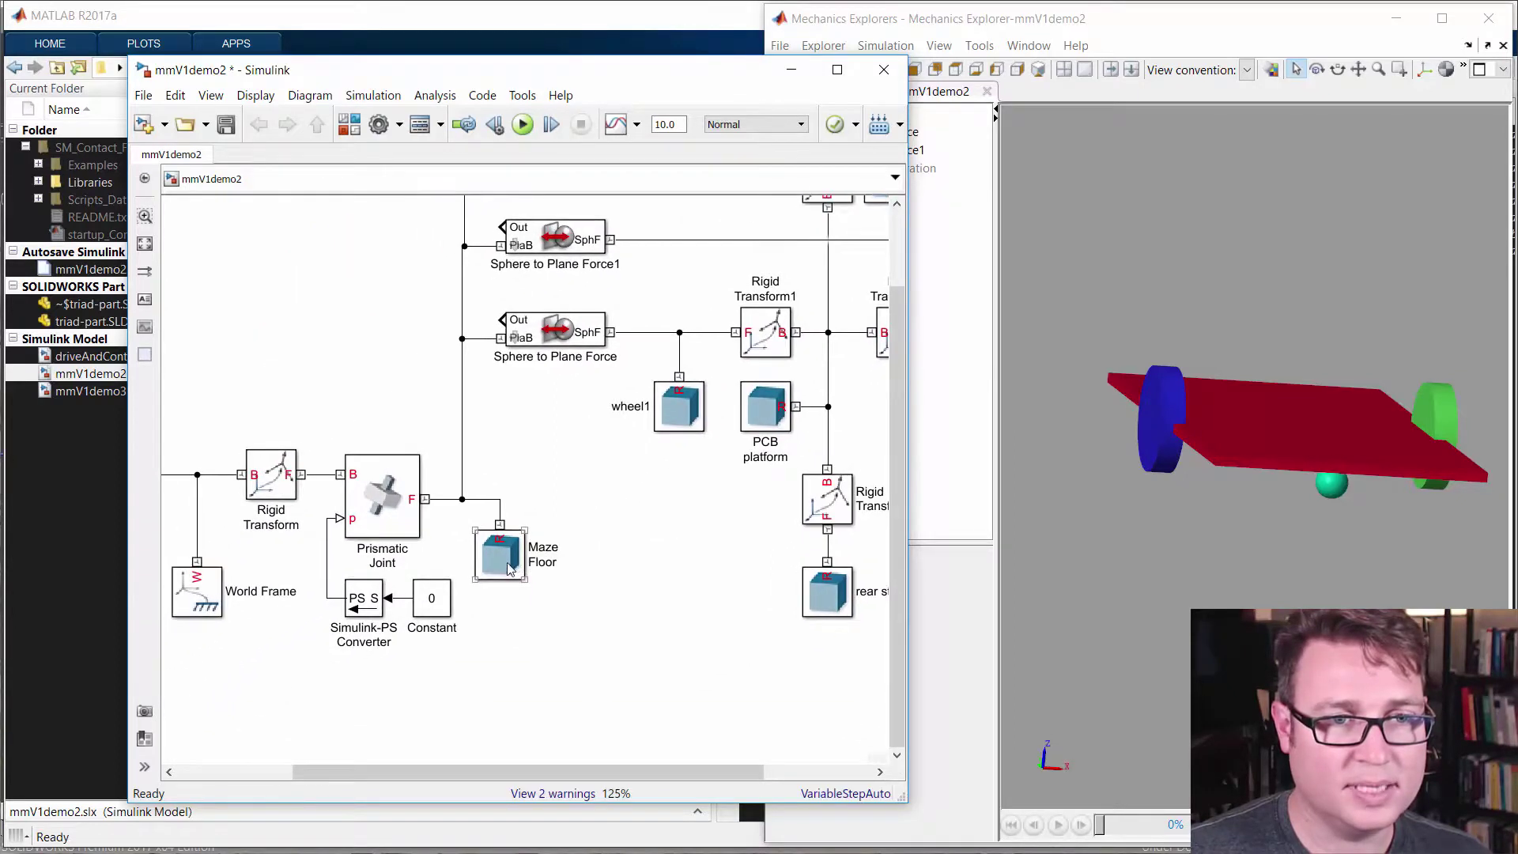
{"action": "left_click_drag", "start_coordinate": [493, 563], "coordinate": [499, 692]}
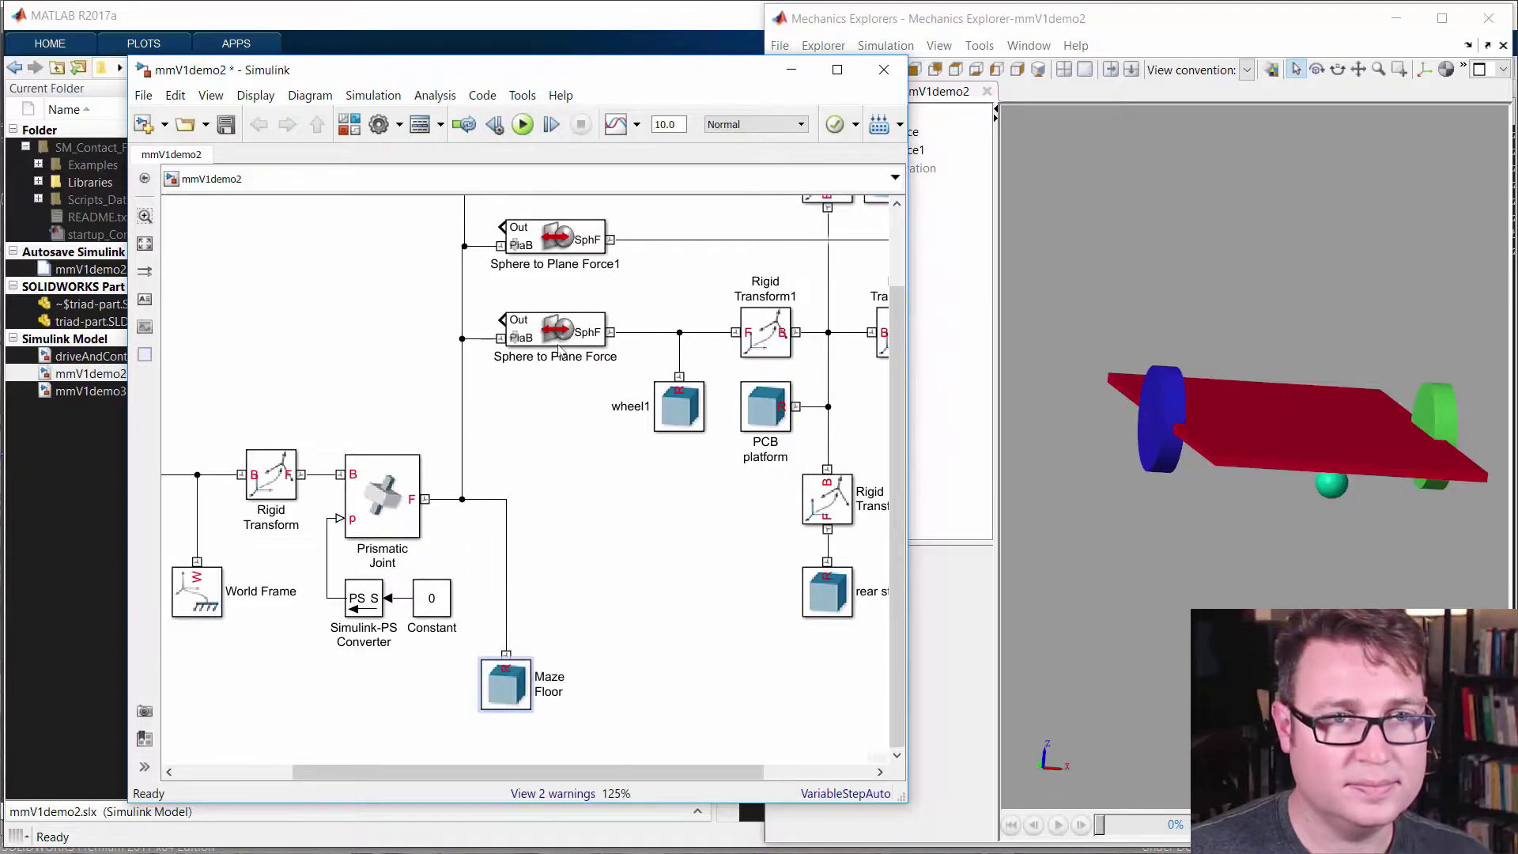
{"action": "scroll", "coordinate": [662, 330], "scroll_direction": "up", "scroll_amount": 3}
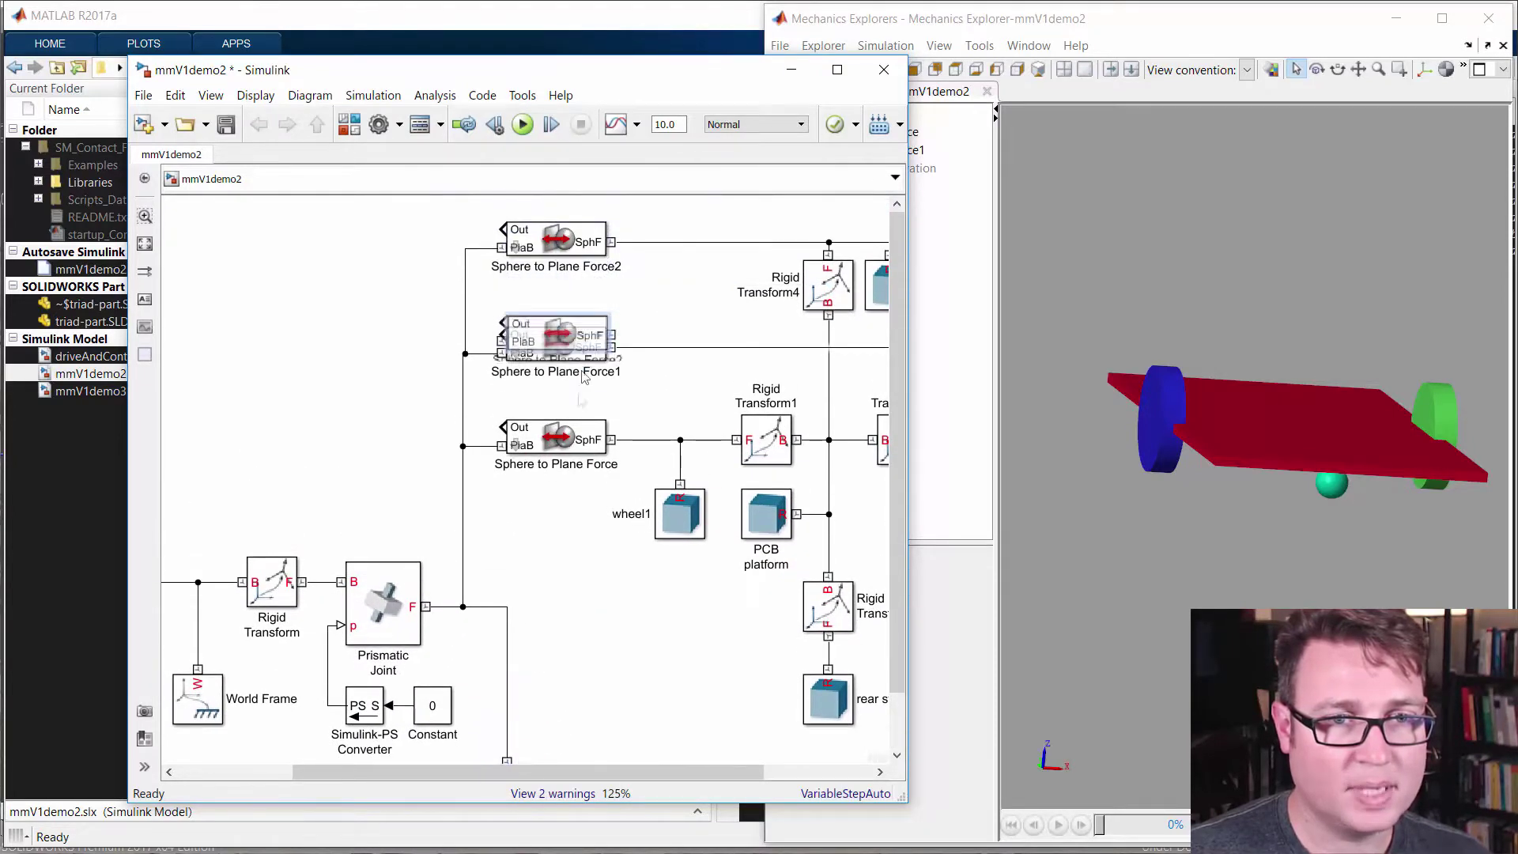
{"action": "left_click_drag", "start_coordinate": [553, 348], "coordinate": [821, 653]}
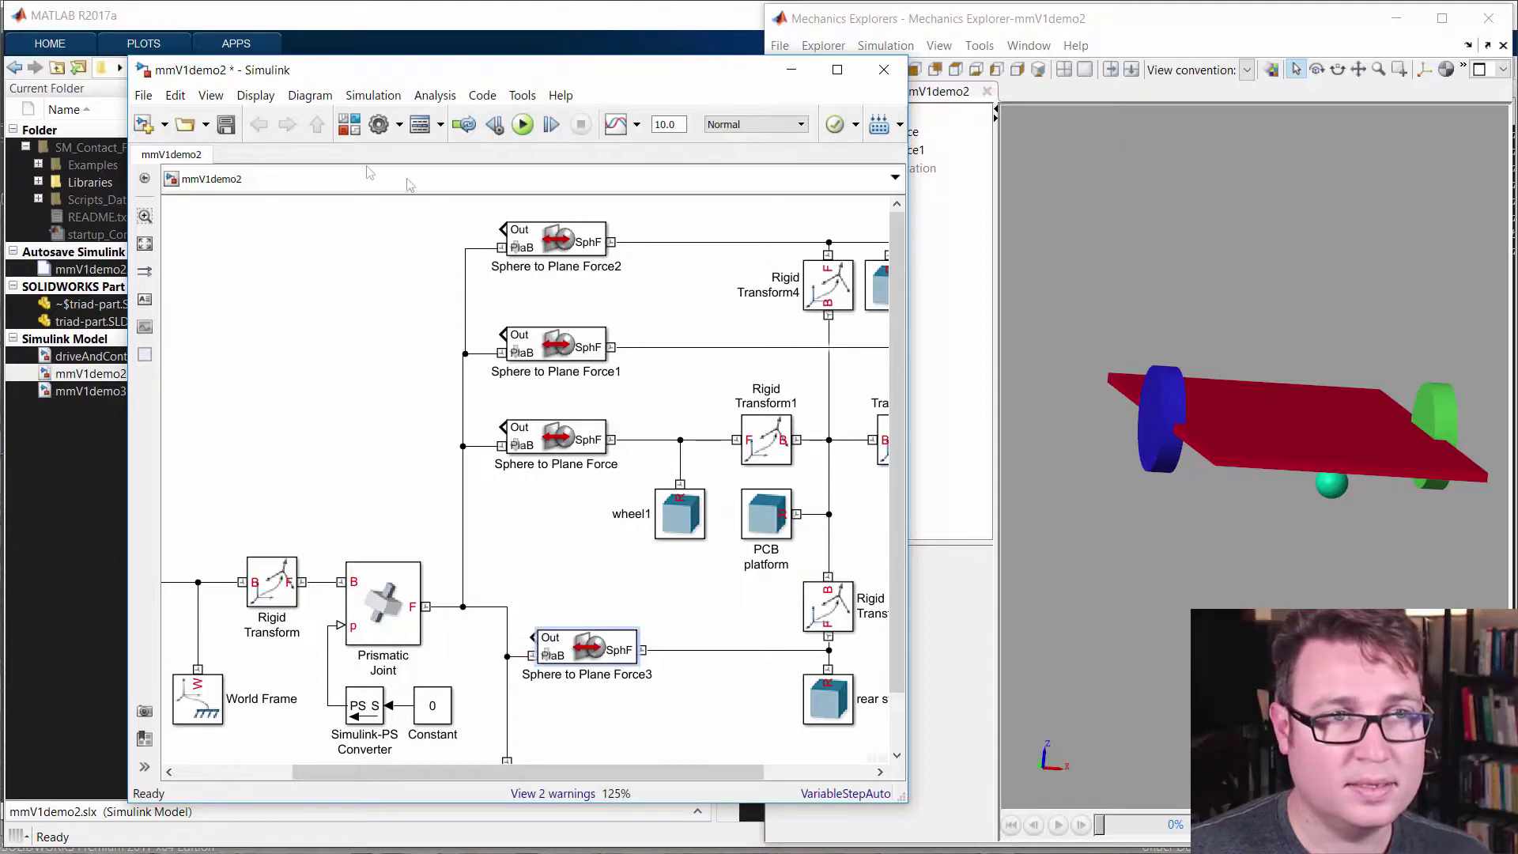
Save mmV1demo2, run the simulation, and stop it partway around T≈8.7 of 10.
{"action": "left_click", "coordinate": [227, 125]}
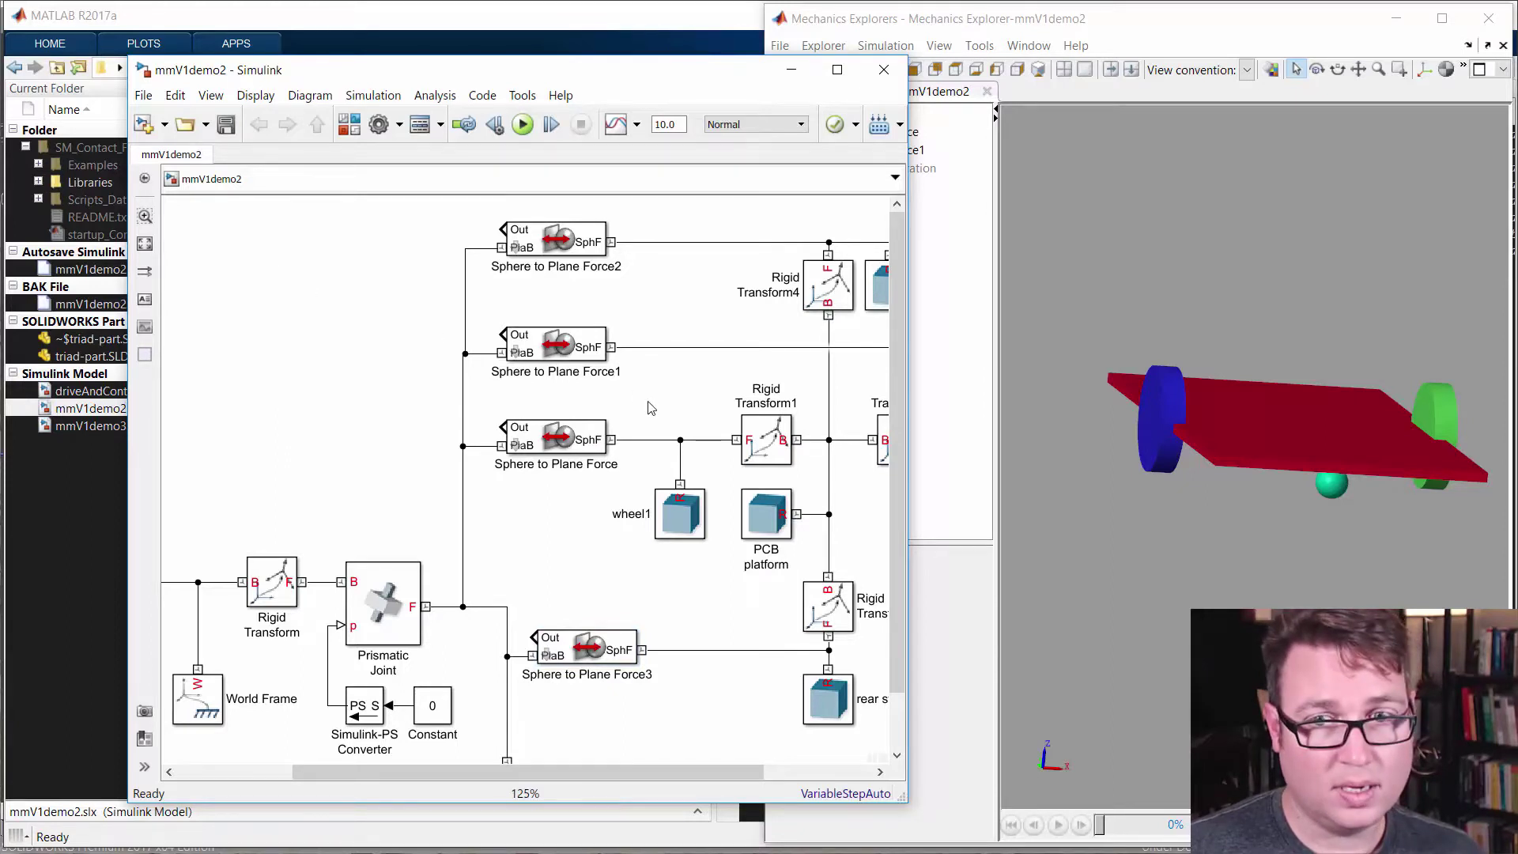
{"action": "key", "text": "ctrl+t"}
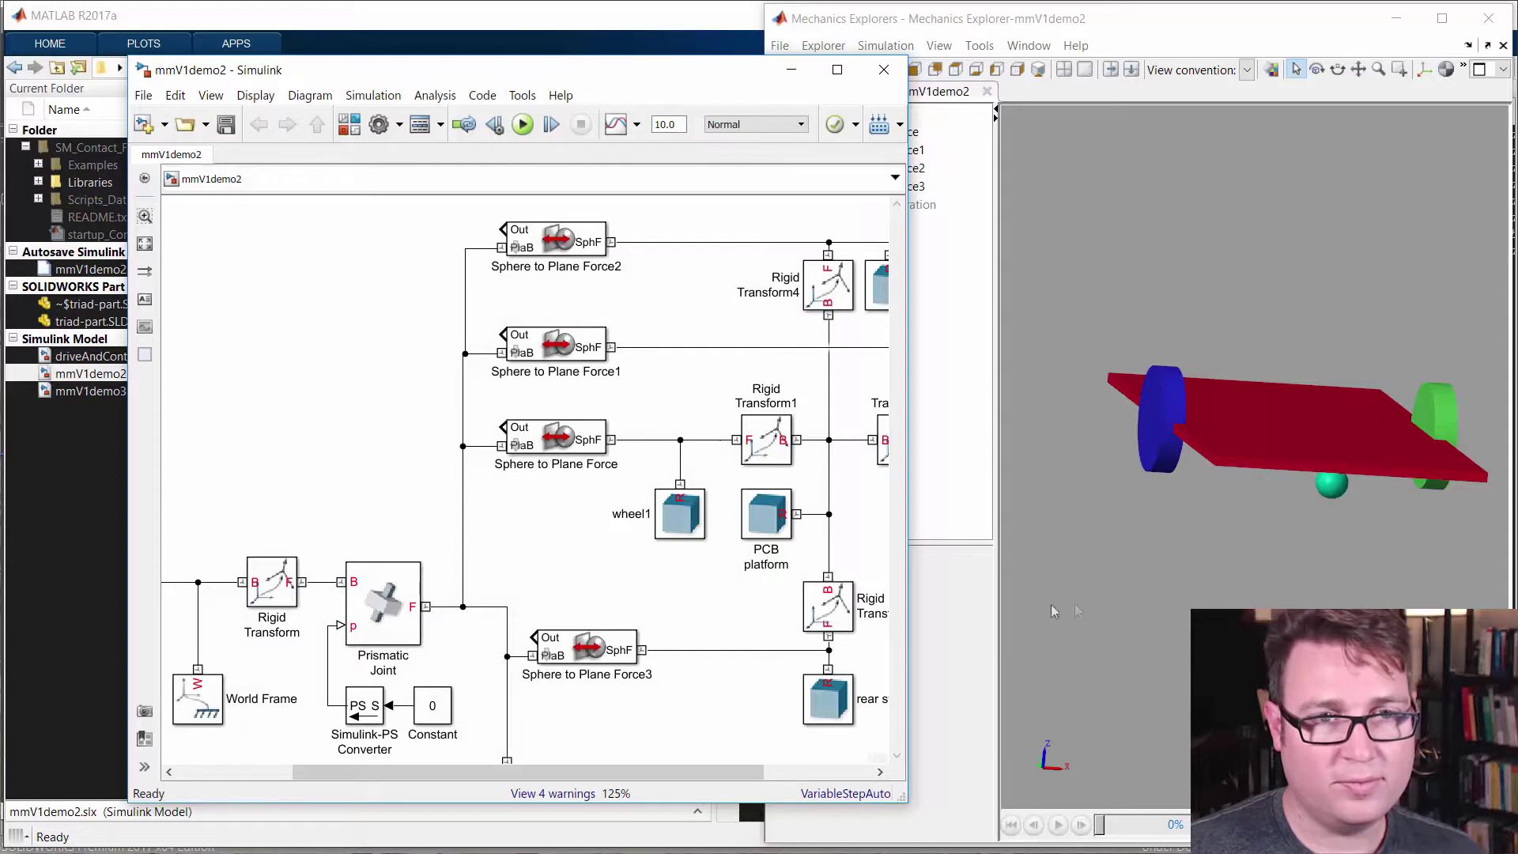
{"action": "left_click", "coordinate": [522, 124]}
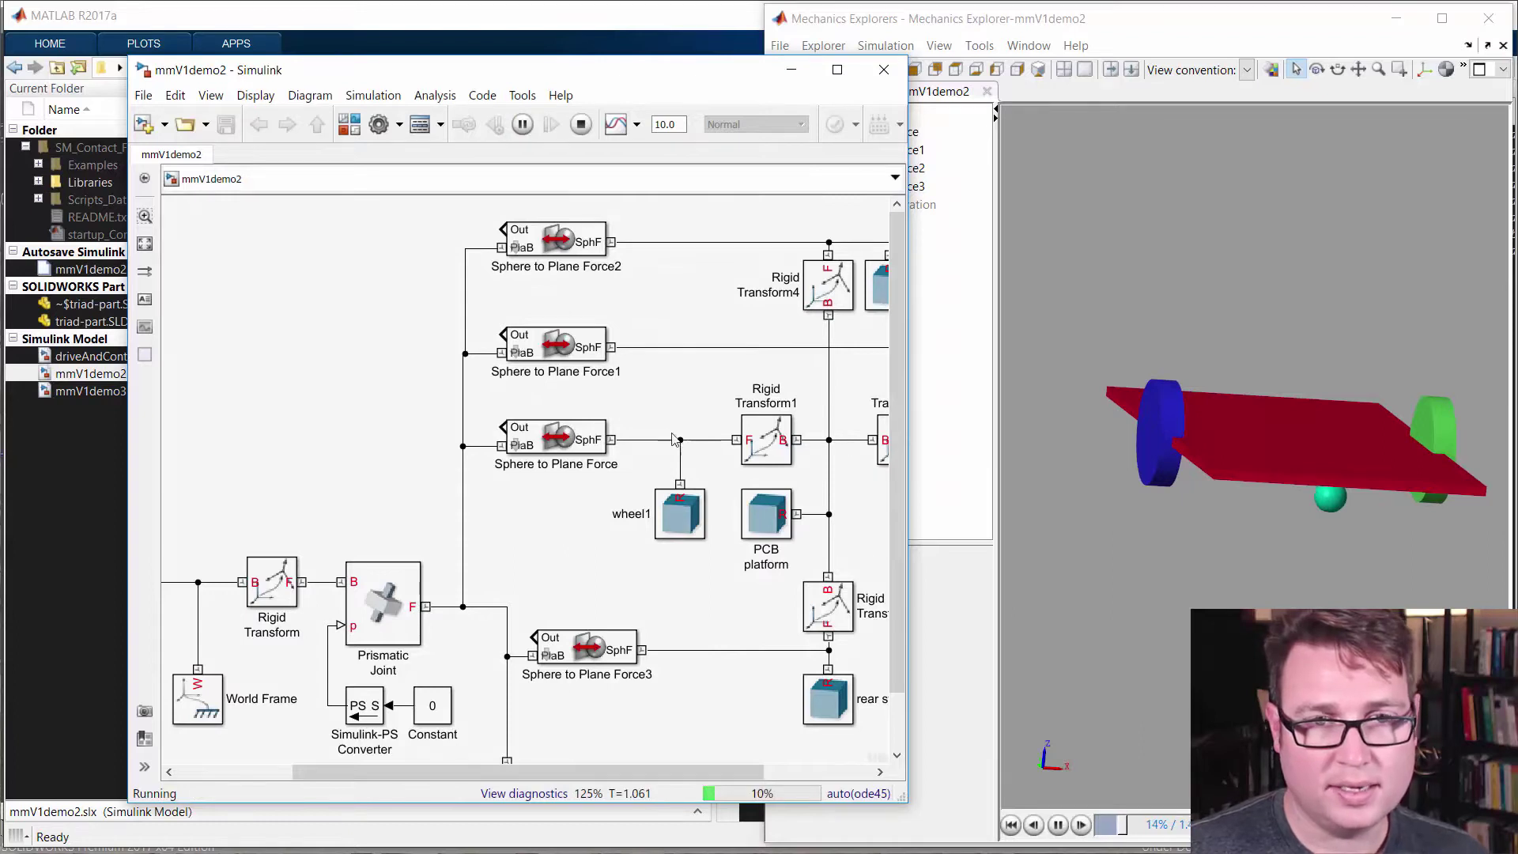
{"action": "left_click_drag", "start_coordinate": [608, 370], "coordinate": [526, 357]}
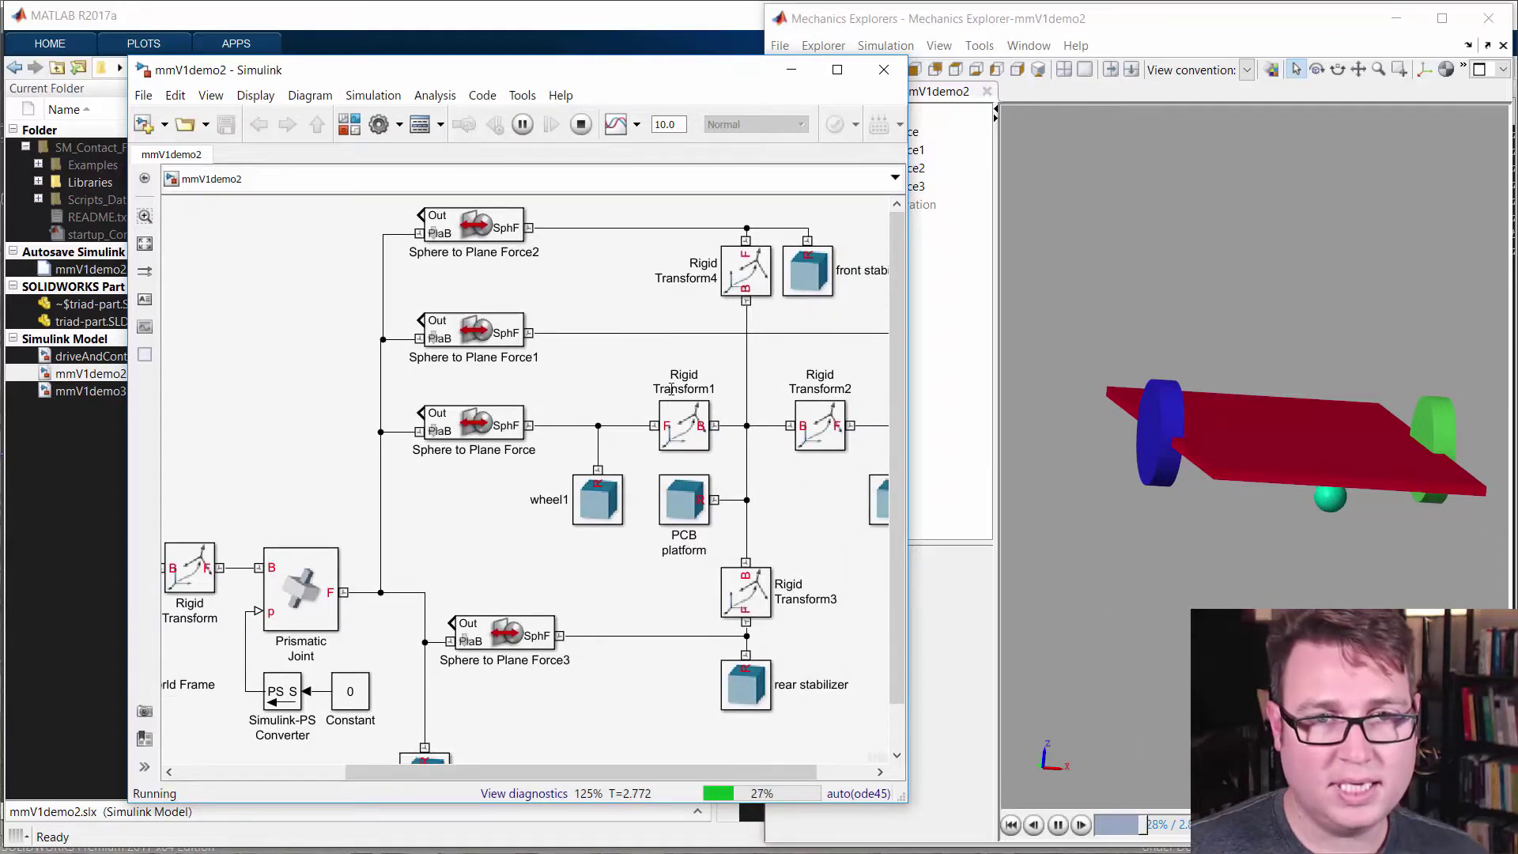
{"action": "left_click_drag", "start_coordinate": [819, 485], "coordinate": [761, 469]}
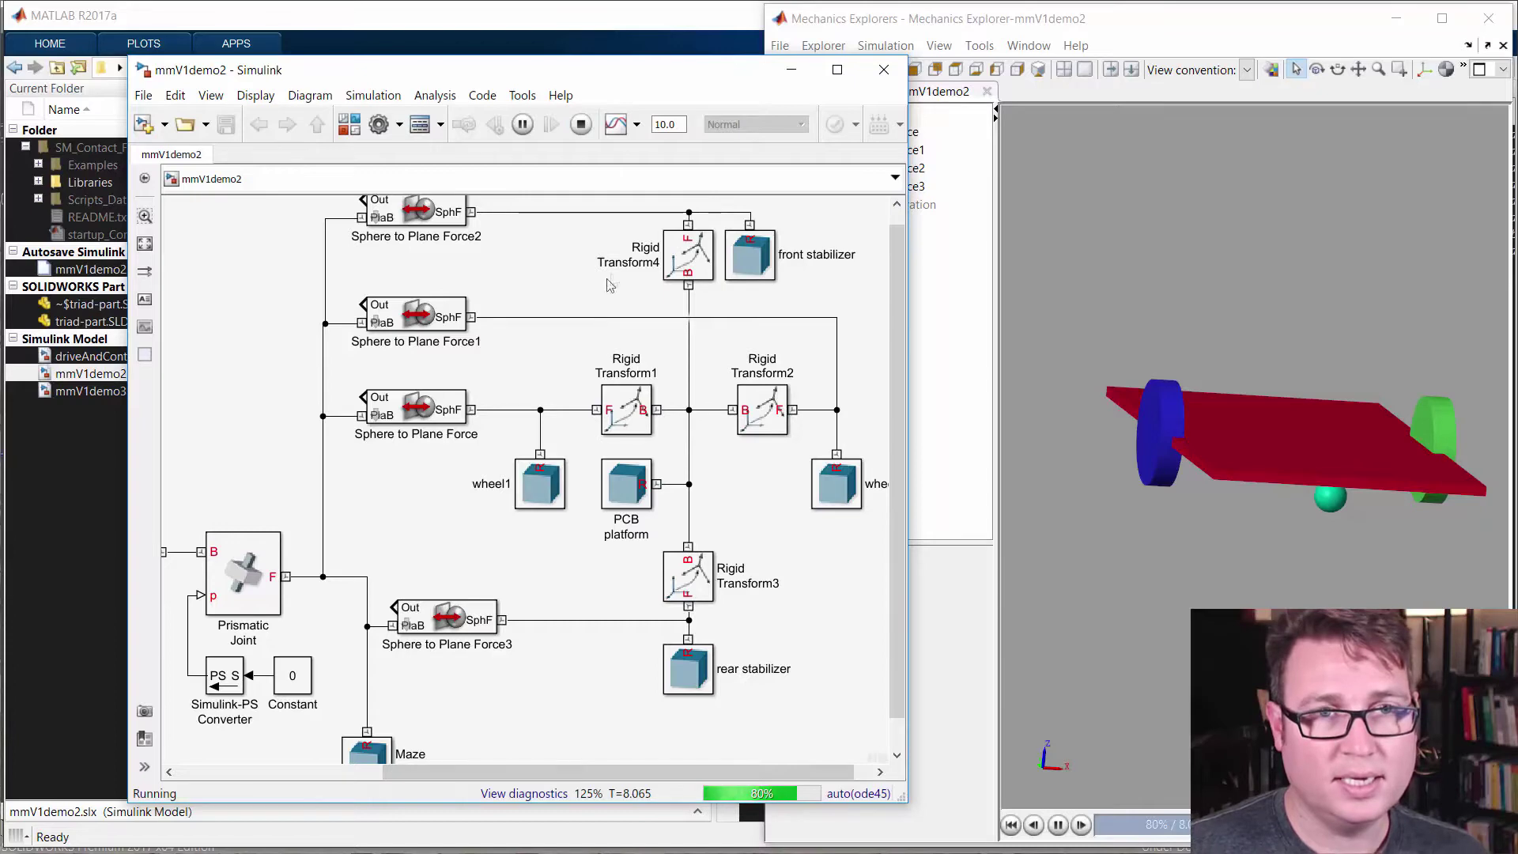
{"action": "left_click", "coordinate": [582, 126]}
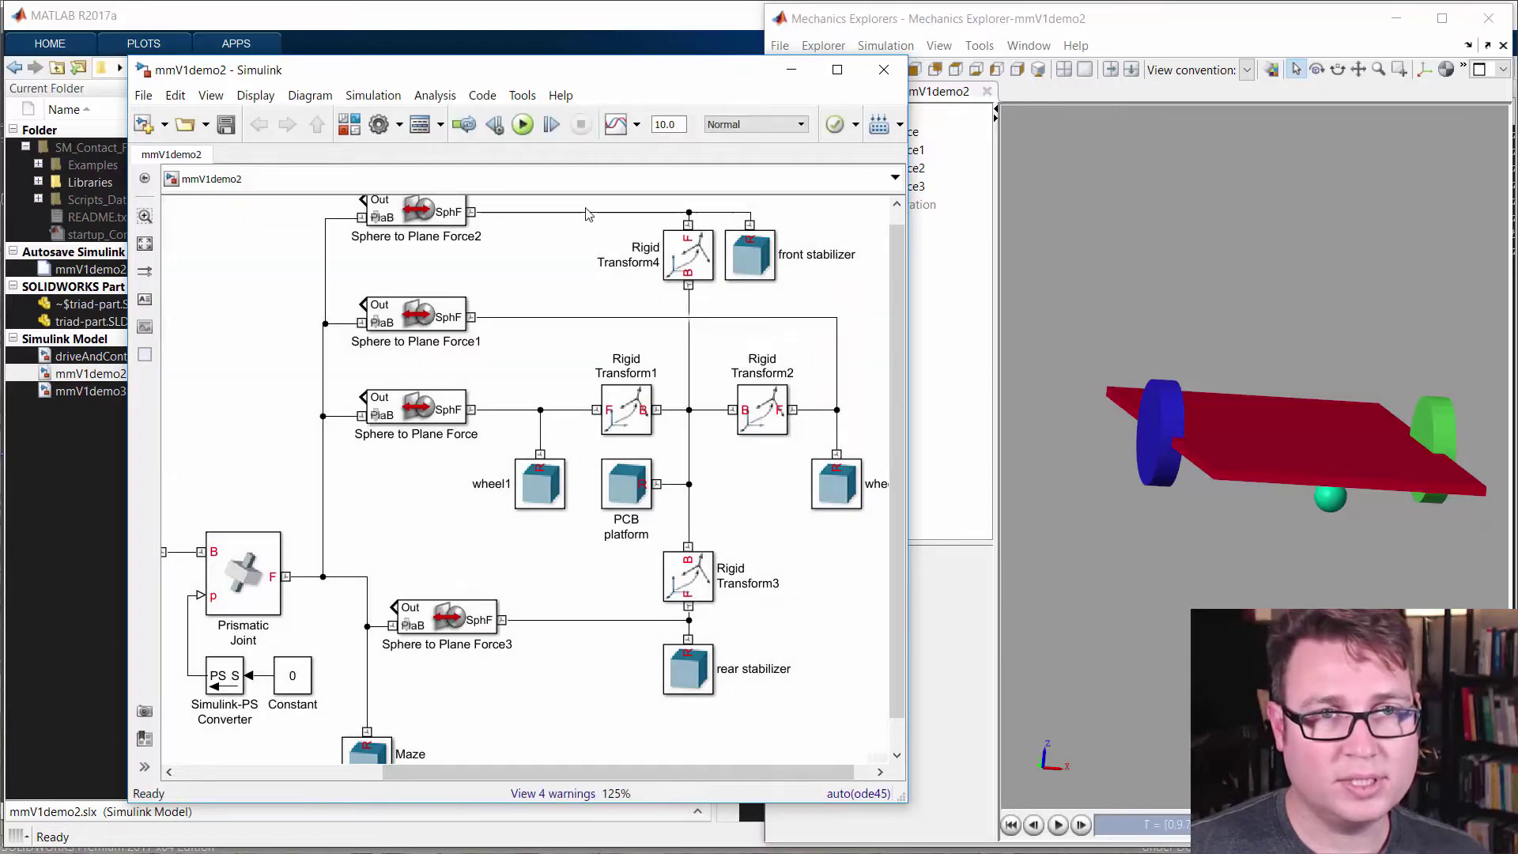
Change Rigid Transform1's translation offset from [-42 0 0] to [-42 -10 0] mm.
{"action": "double_click", "coordinate": [633, 425]}
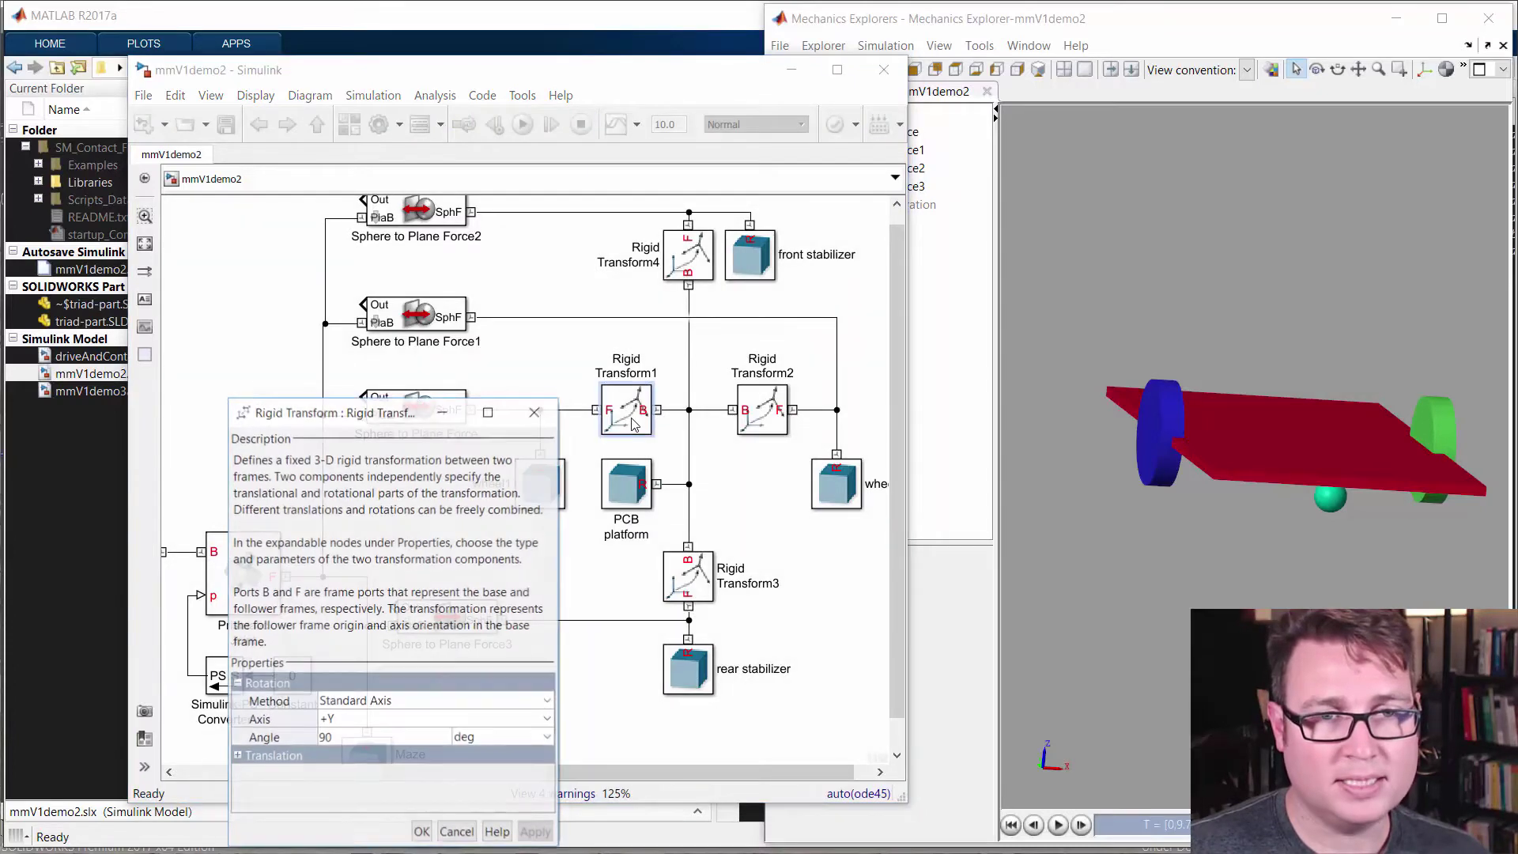
{"action": "left_click_drag", "start_coordinate": [366, 416], "coordinate": [445, 254]}
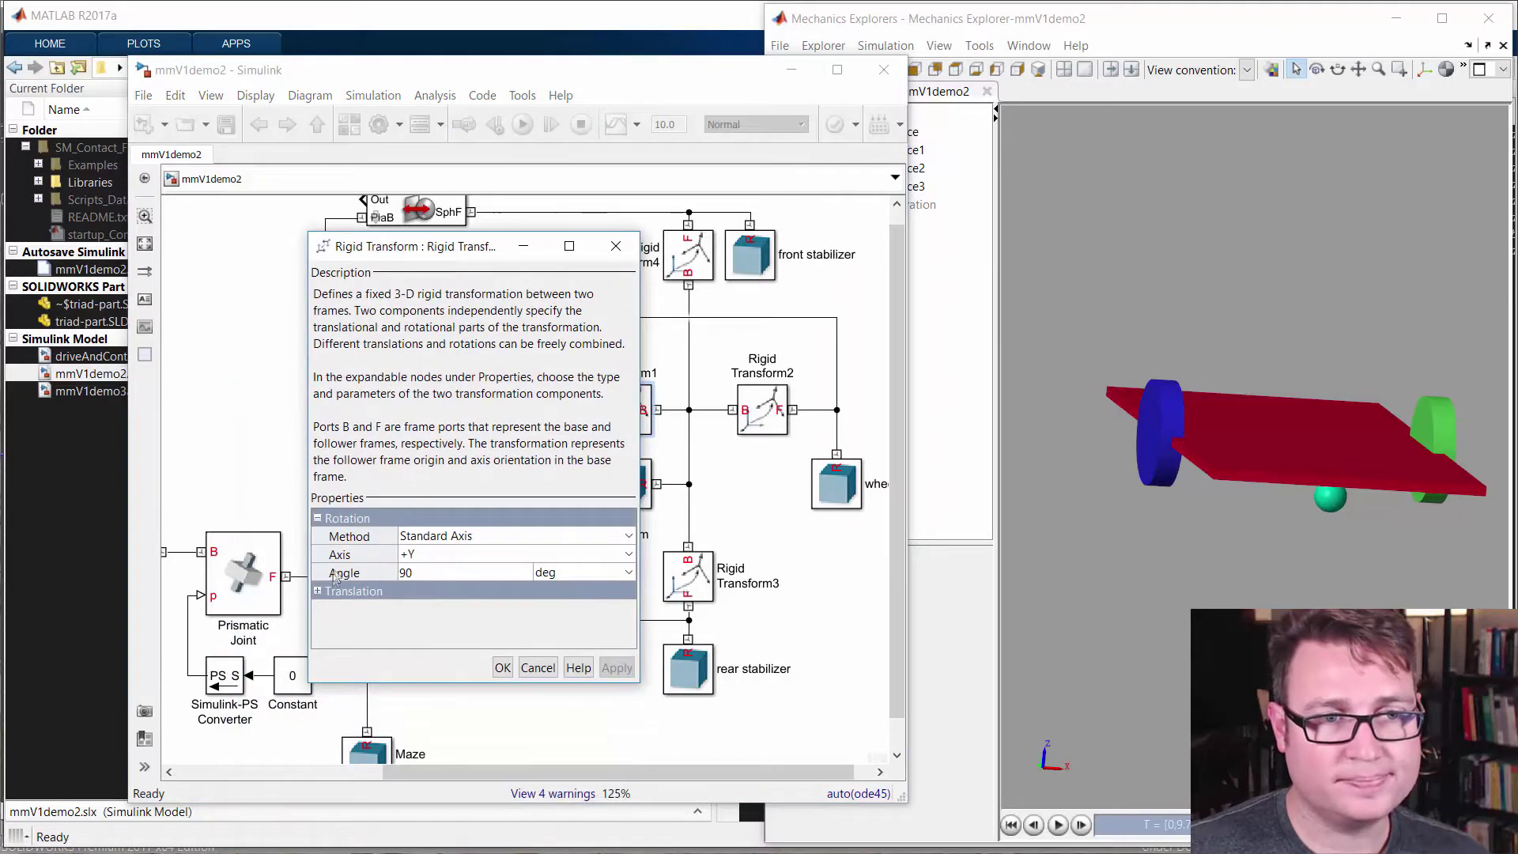
{"action": "left_click", "coordinate": [318, 592]}
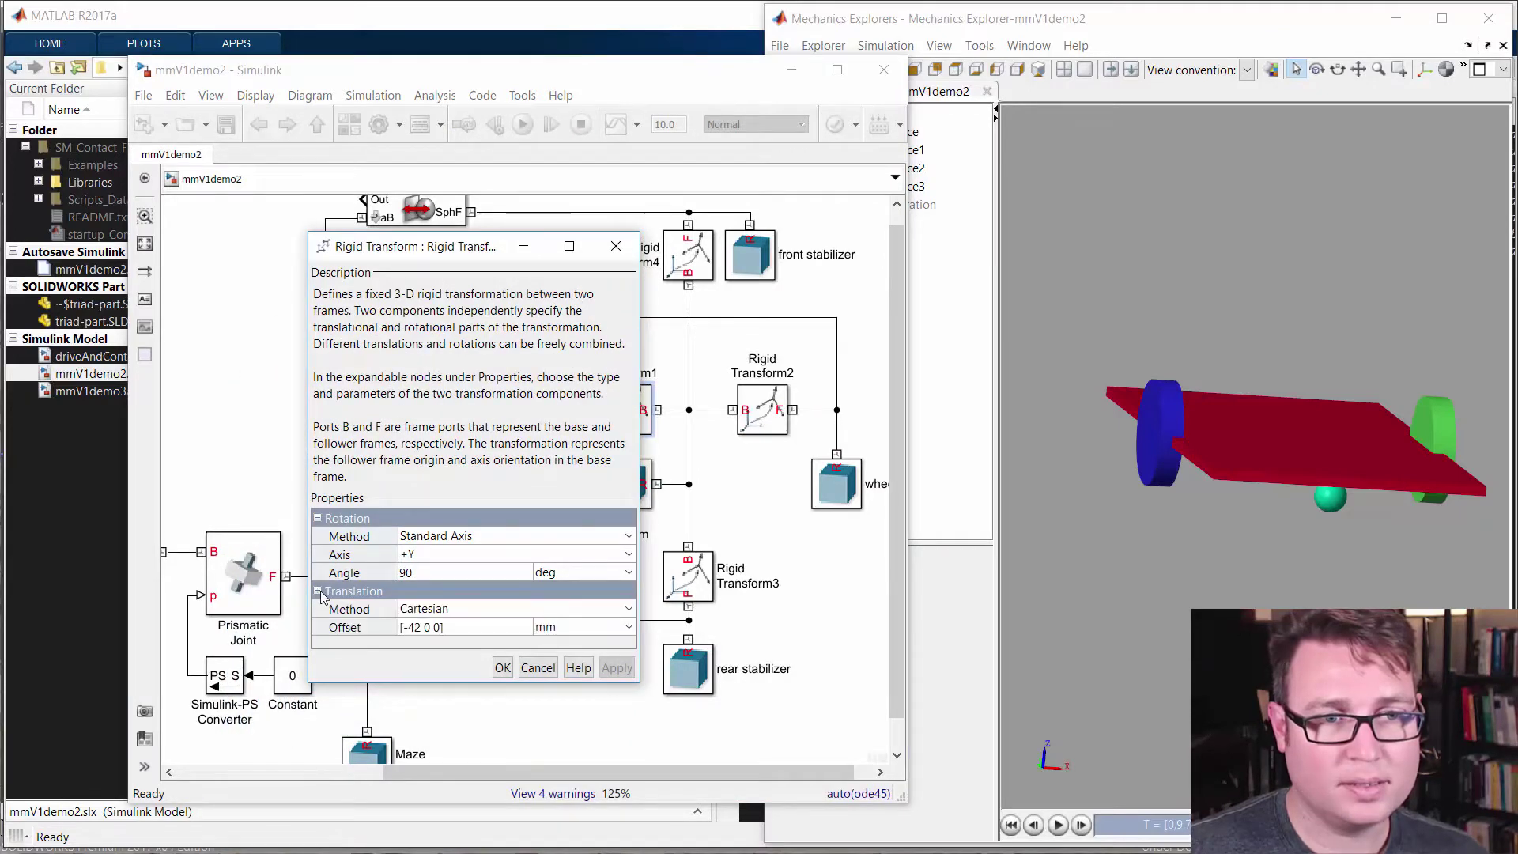
{"action": "left_click", "coordinate": [427, 627]}
{"action": "left_click", "coordinate": [428, 627]}
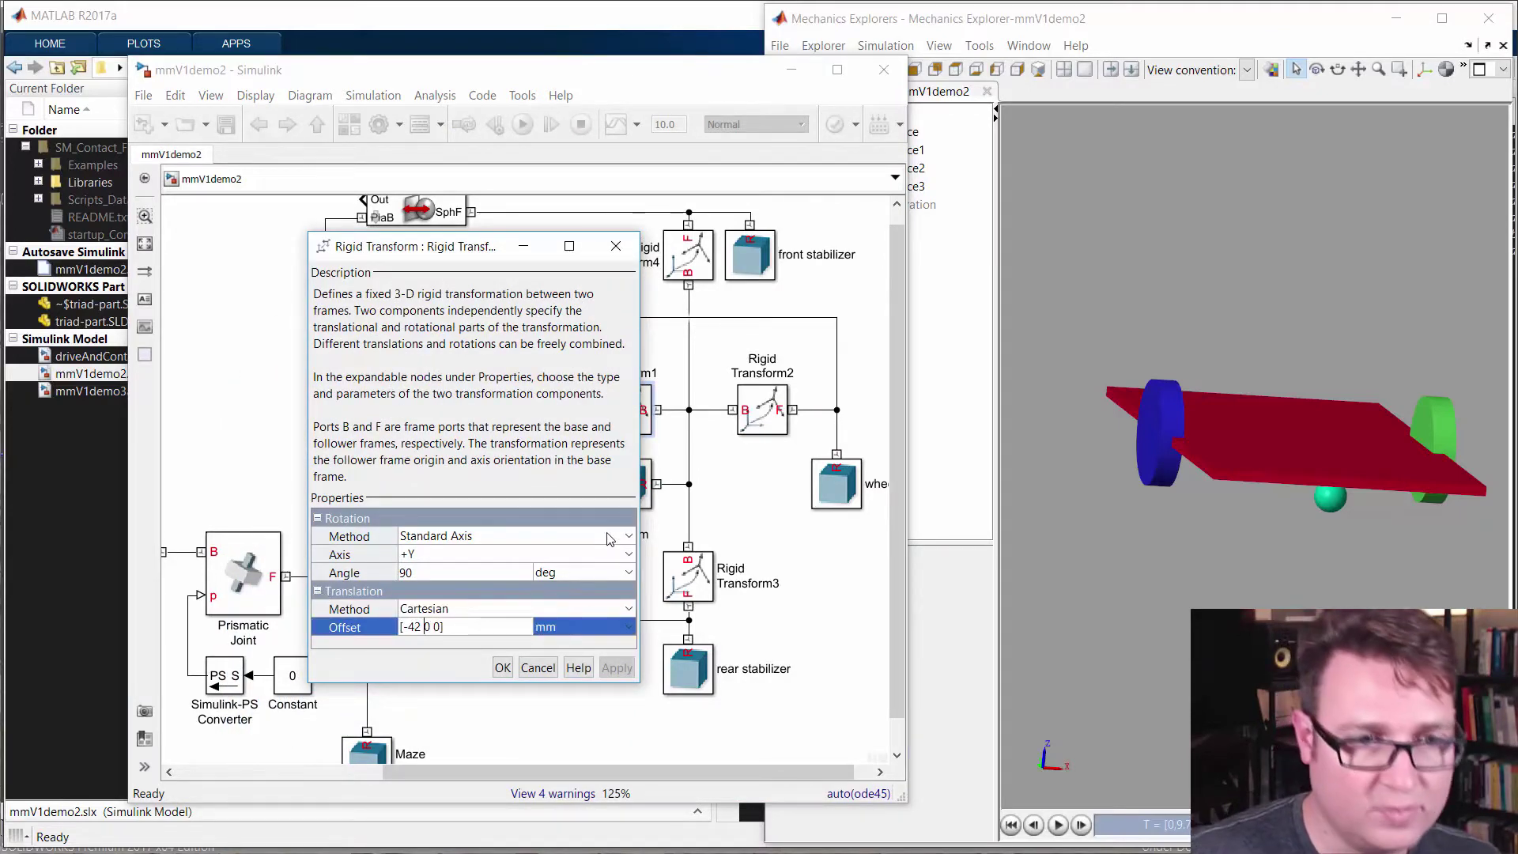
{"action": "key", "text": "BackSpace"}
{"action": "key", "text": "BackSpace"}
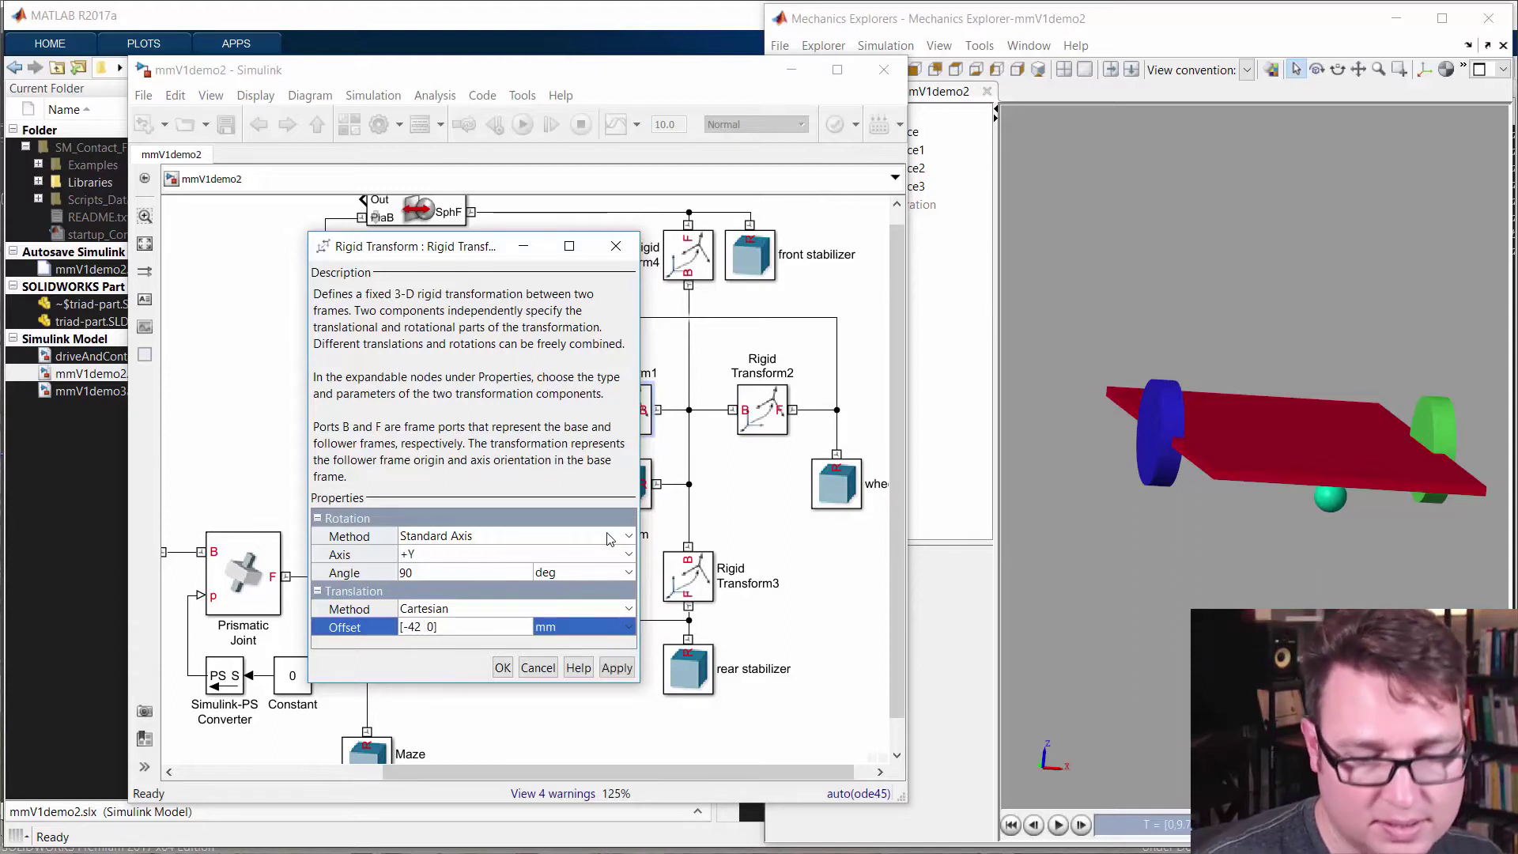
{"action": "type", "text": "-10"}
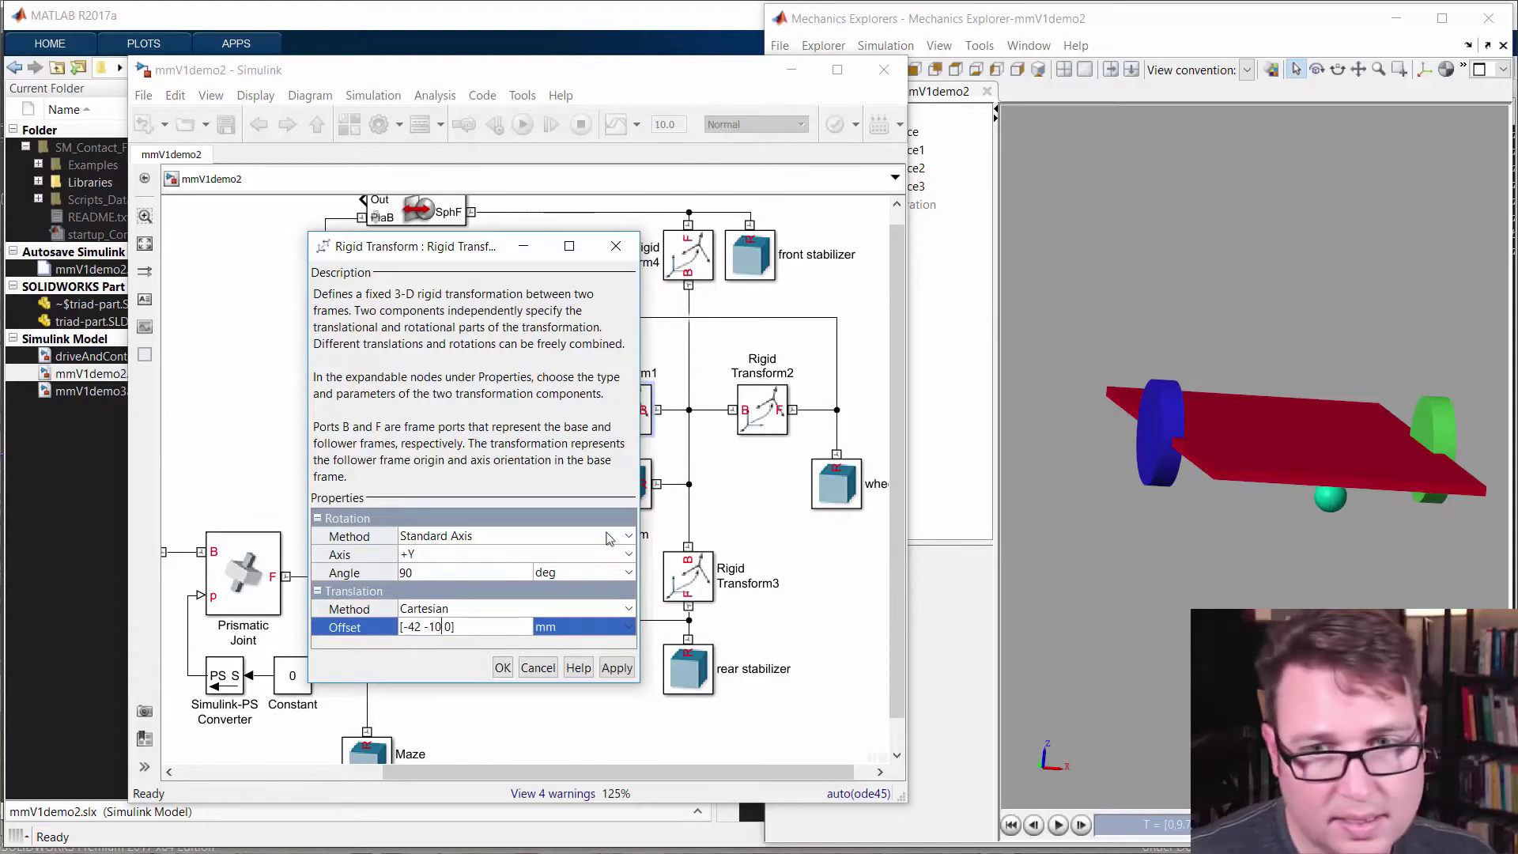
{"action": "left_click", "coordinate": [503, 668]}
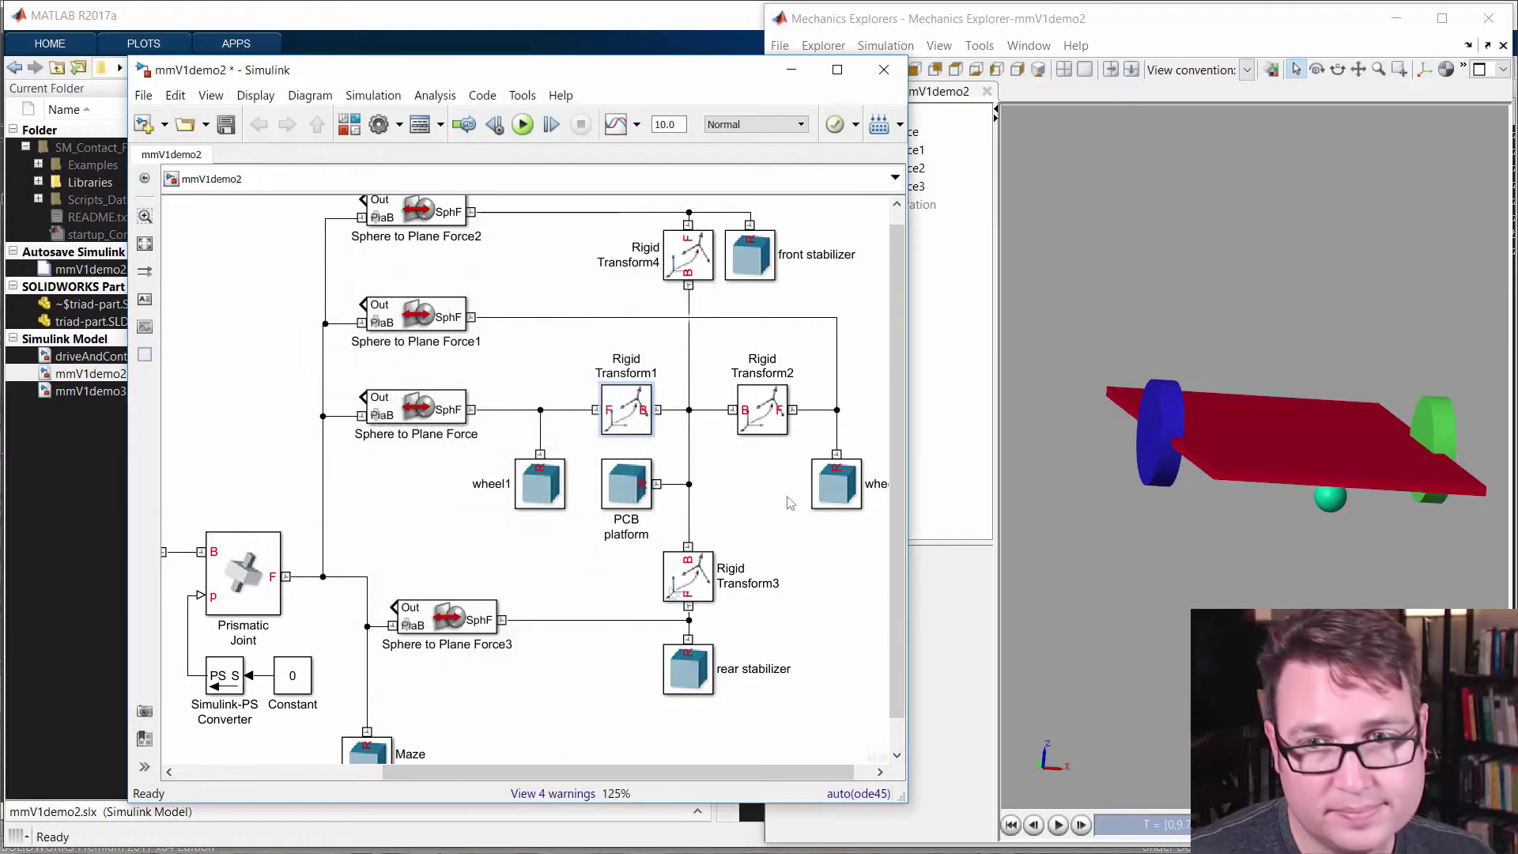
Rotate the Mechanics Explorer view to look along the wheels, then return the mmV1demo2 diagram to front.
{"action": "left_click", "coordinate": [1198, 430]}
{"action": "left_click_drag", "start_coordinate": [1202, 432], "coordinate": [1289, 457]}
{"action": "left_click_drag", "start_coordinate": [1161, 419], "coordinate": [1153, 472]}
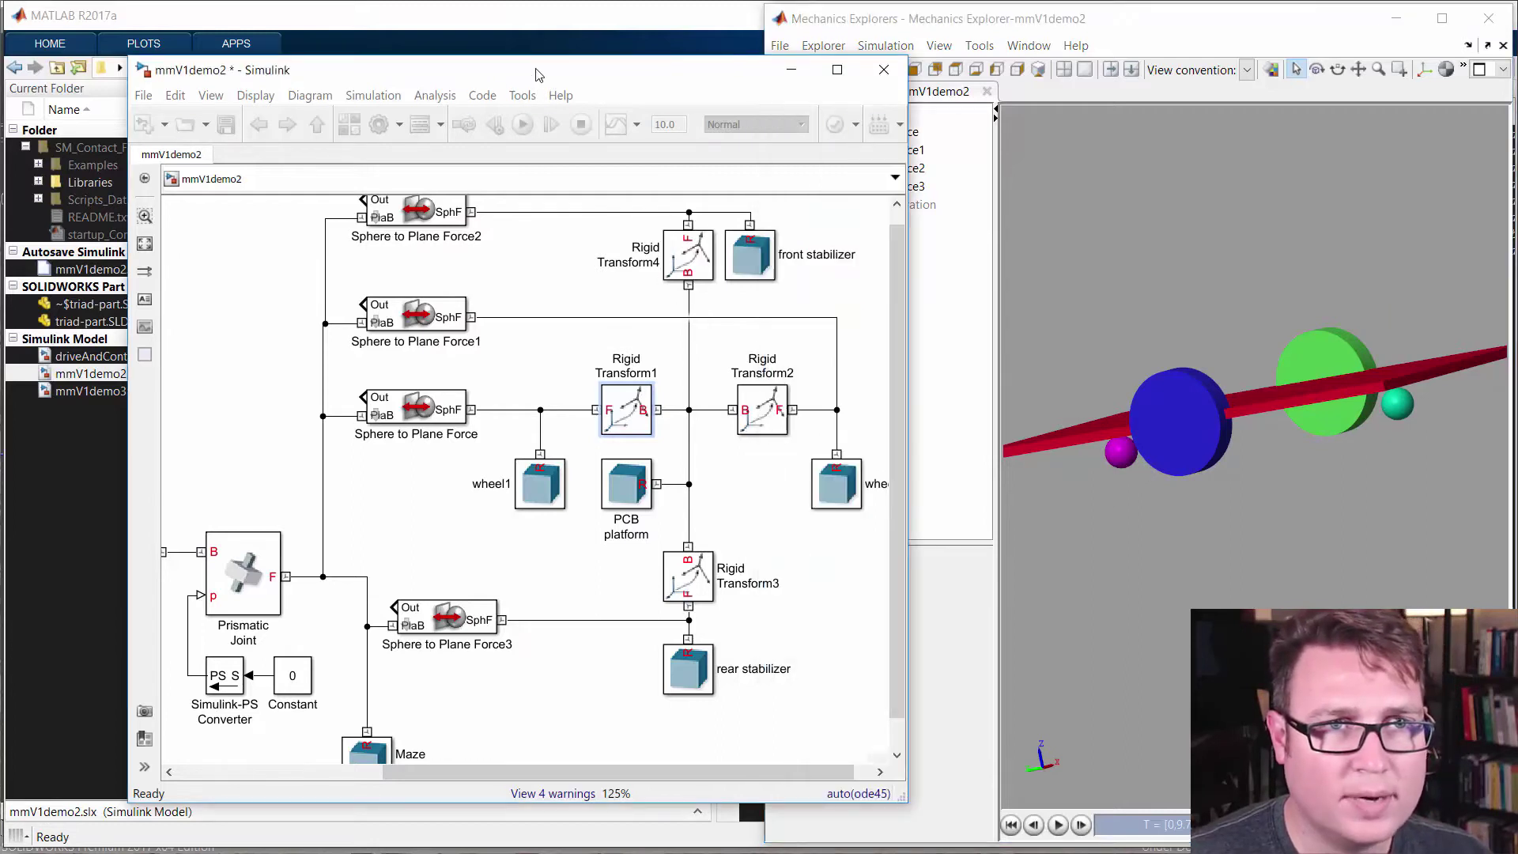
{"action": "left_click", "coordinate": [576, 103]}
{"action": "left_click_drag", "start_coordinate": [576, 72], "coordinate": [480, 60]}
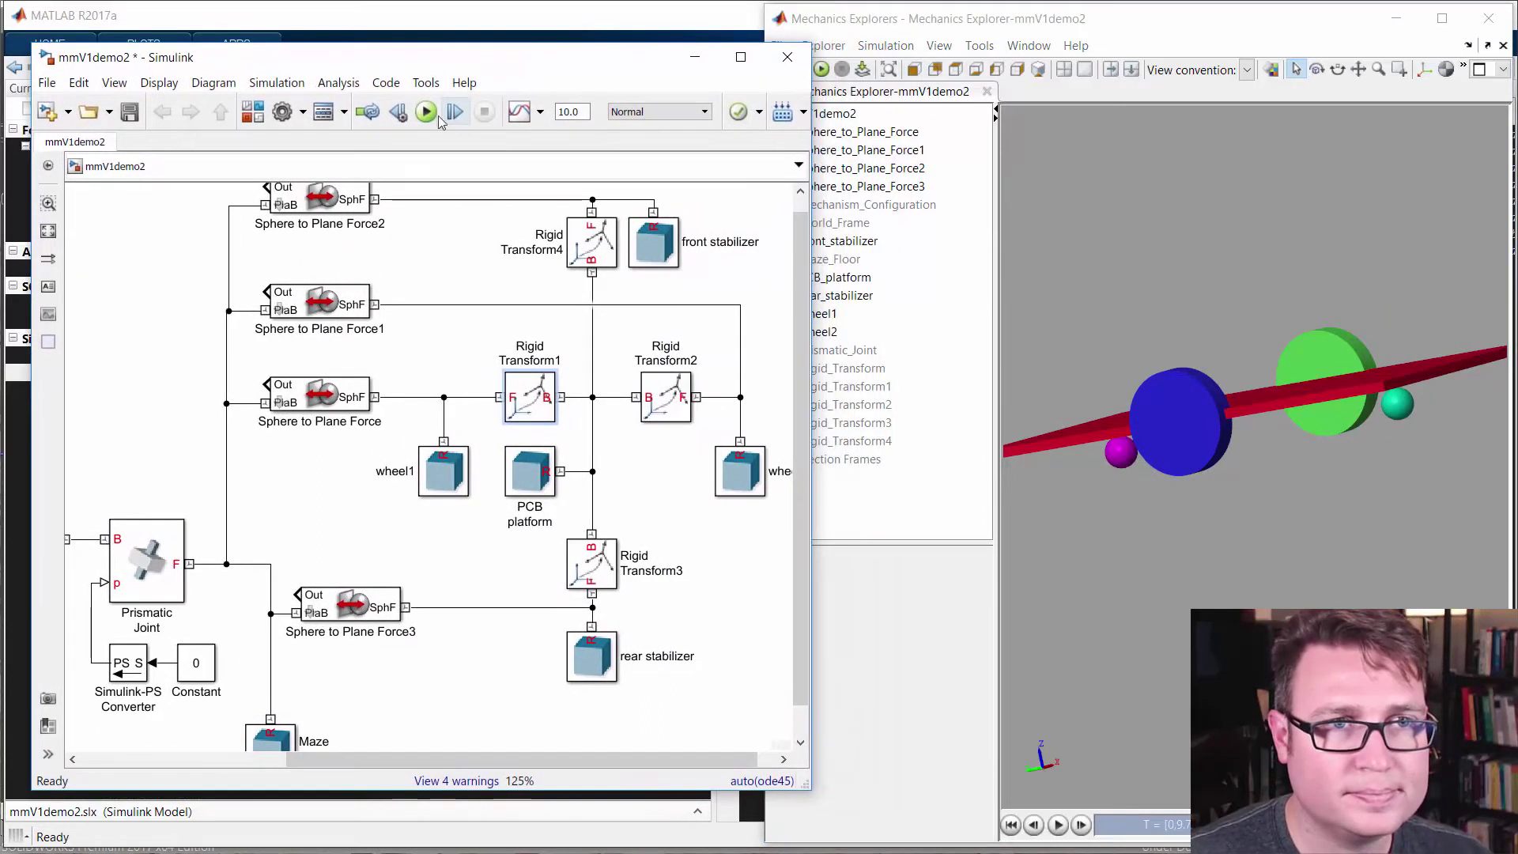
Run the simulation with the offset left wheel.
{"action": "left_click", "coordinate": [427, 112]}
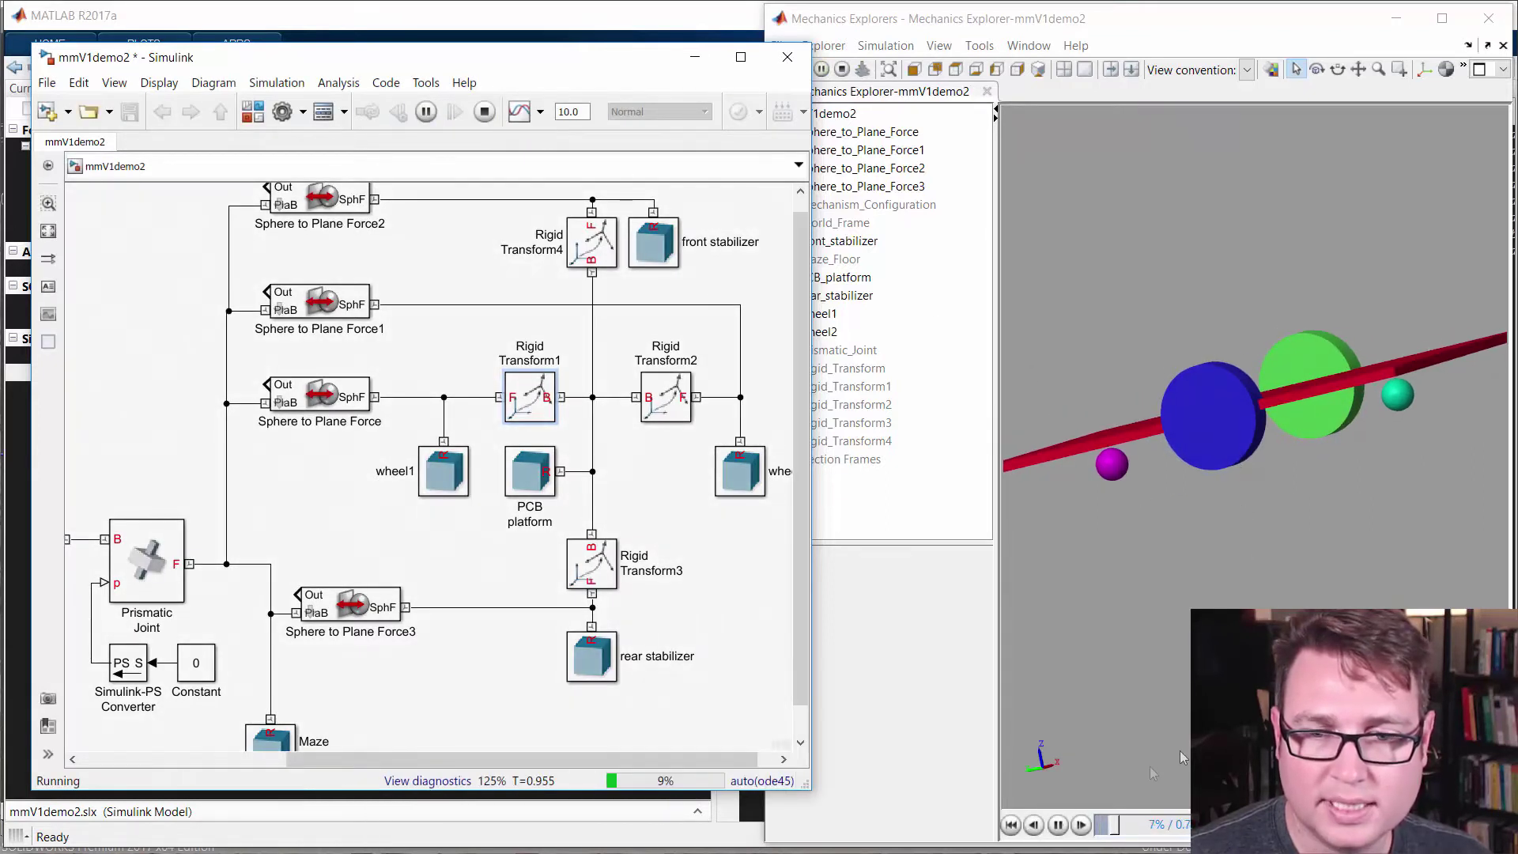
{"action": "left_click", "coordinate": [1060, 825]}
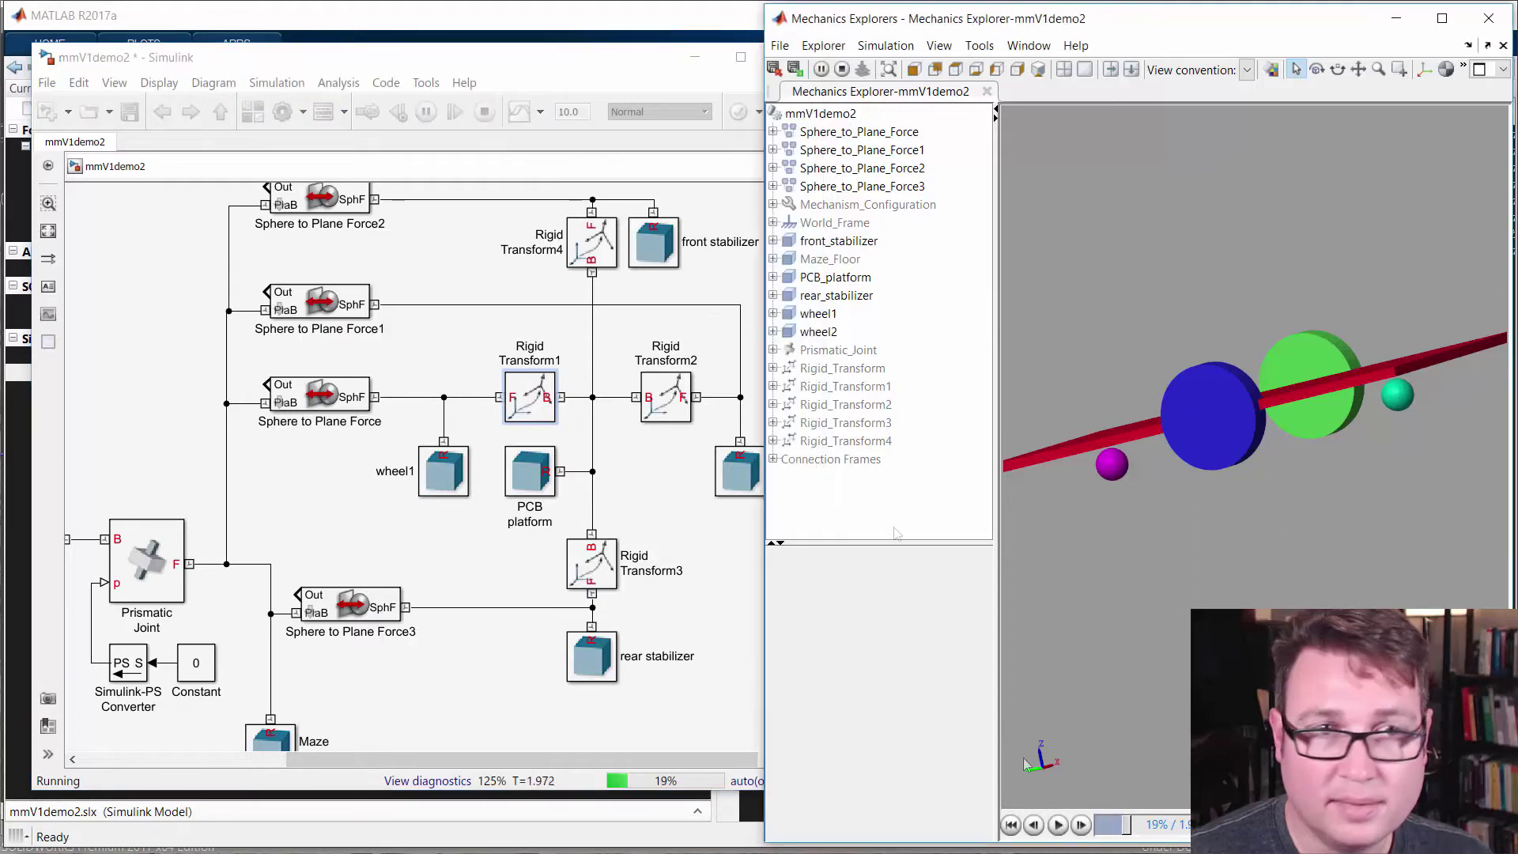
{"action": "left_click", "coordinate": [370, 71]}
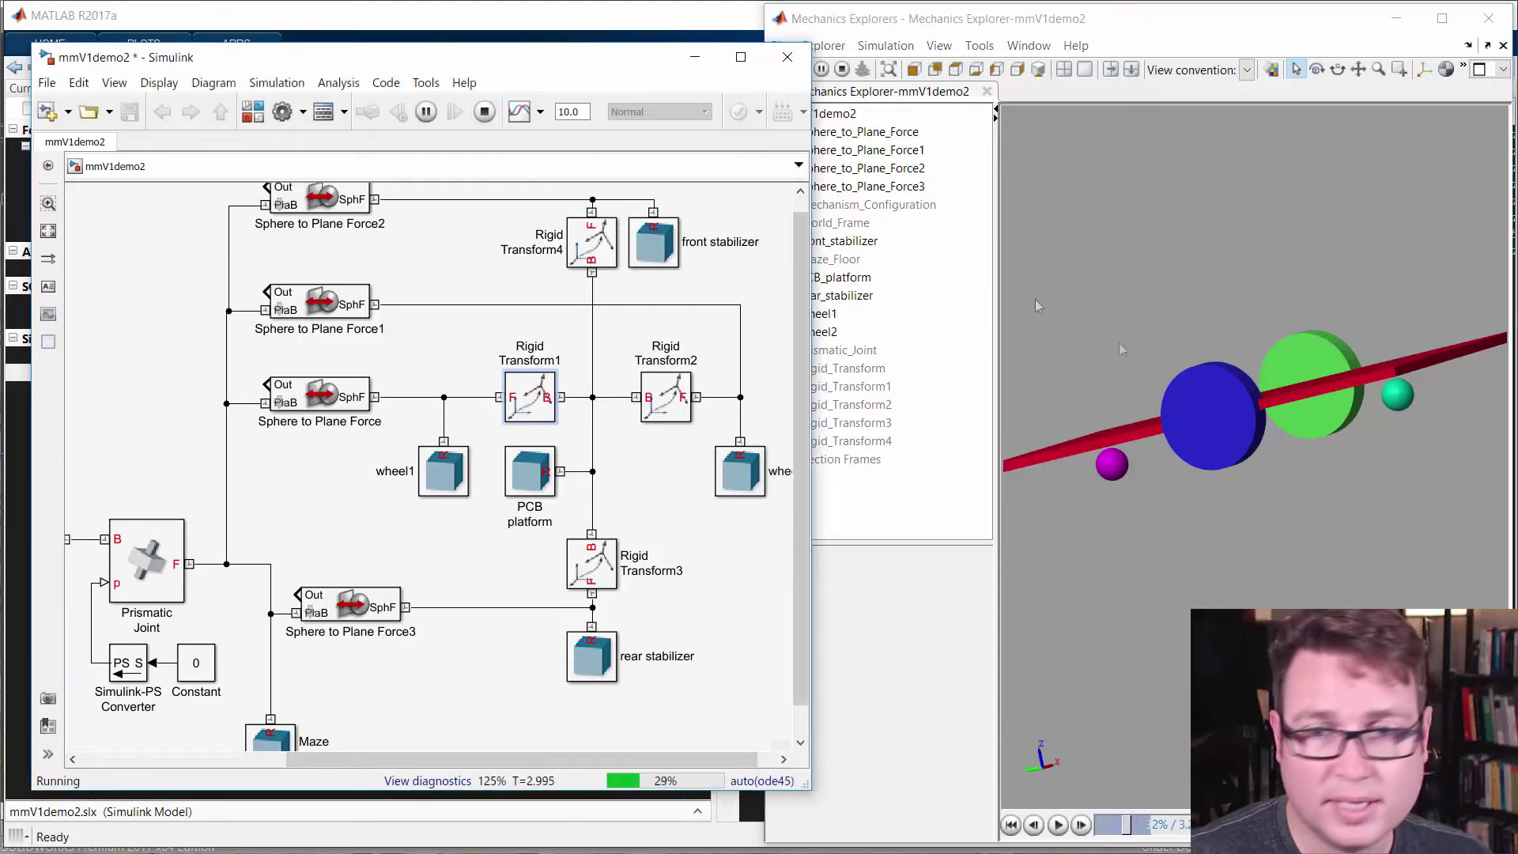
Rewind and replay the Mechanics Explorer animation to confirm the mouse settles stably.
{"action": "key", "text": "alt+Tab"}
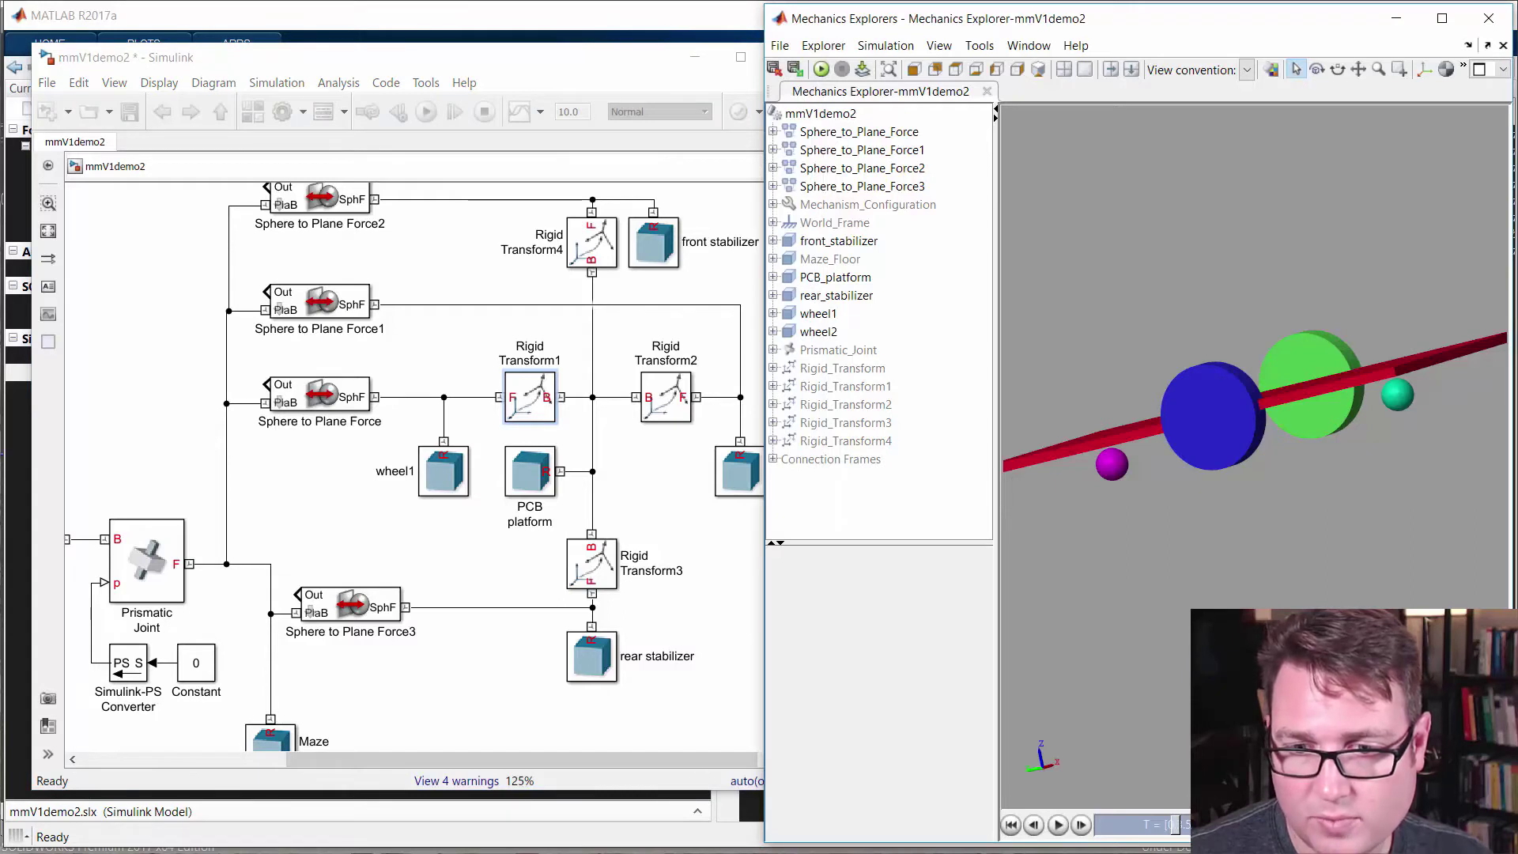
{"action": "left_click_drag", "start_coordinate": [1182, 825], "coordinate": [1099, 826]}
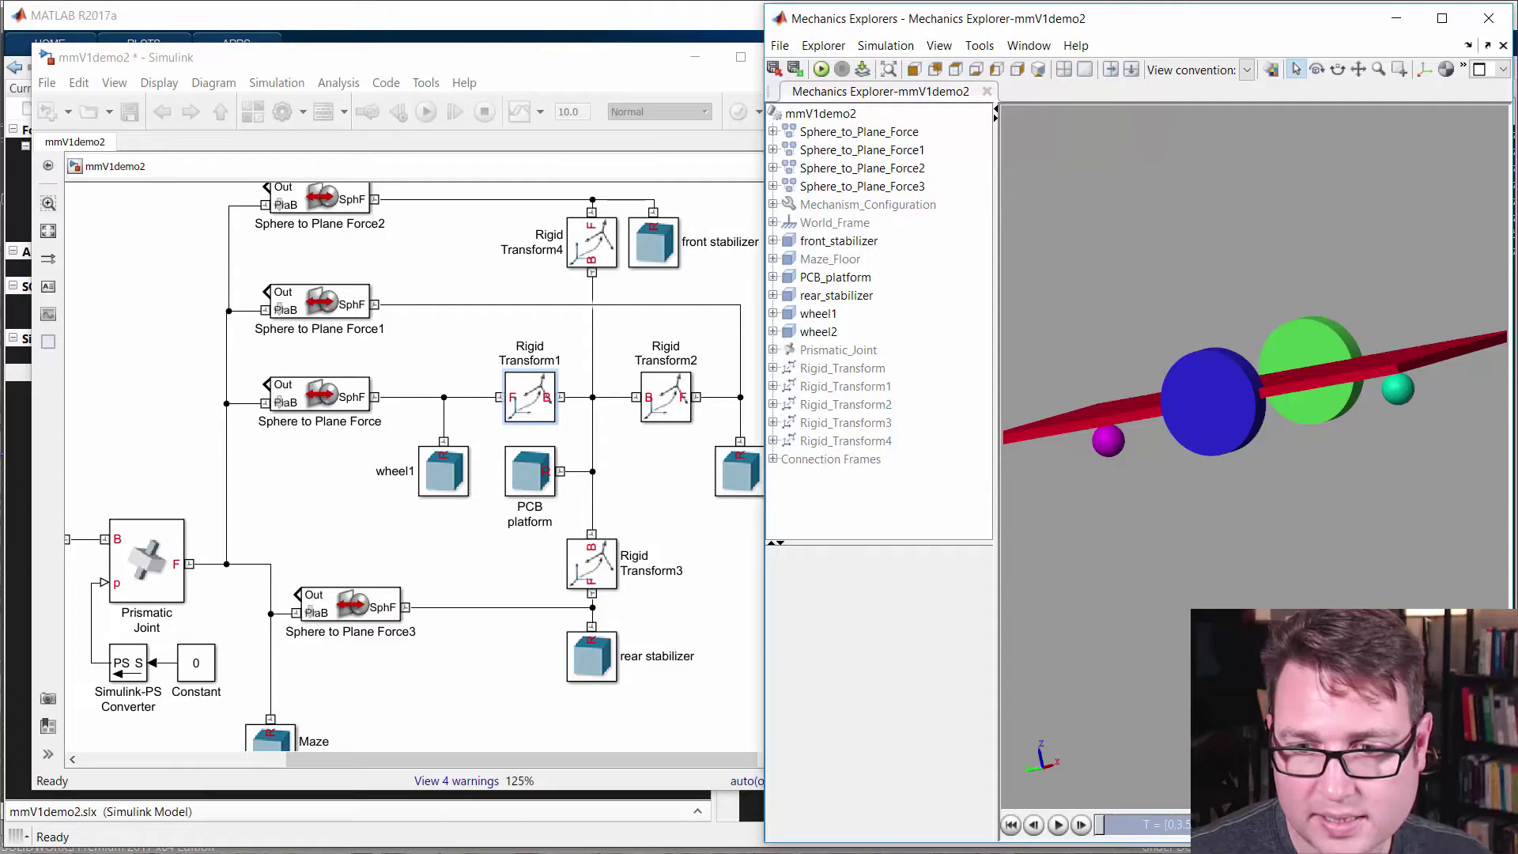
{"action": "left_click", "coordinate": [1065, 831]}
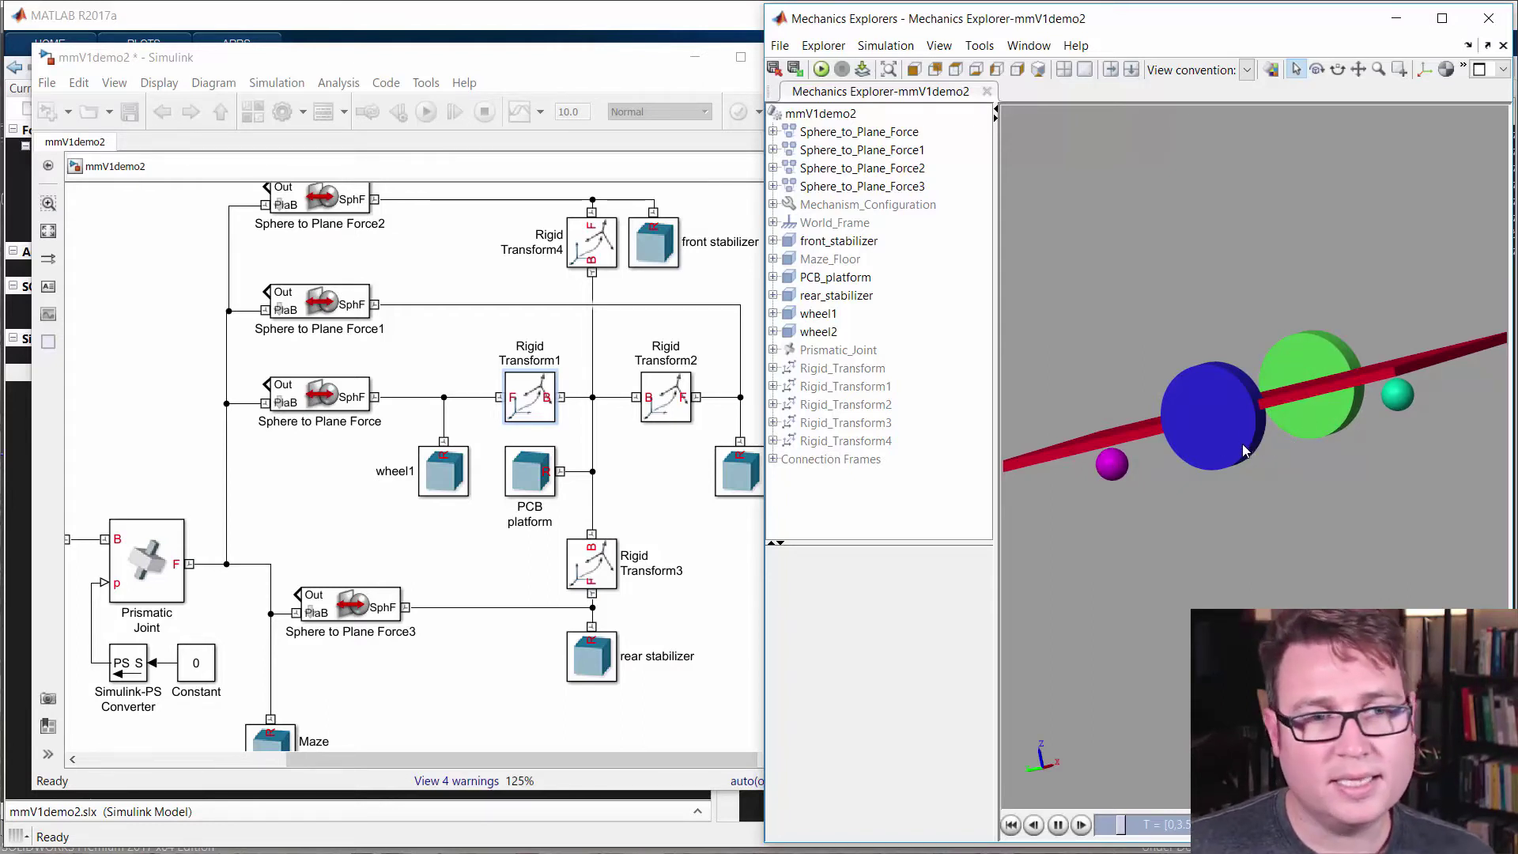
{"action": "left_click", "coordinate": [403, 518]}
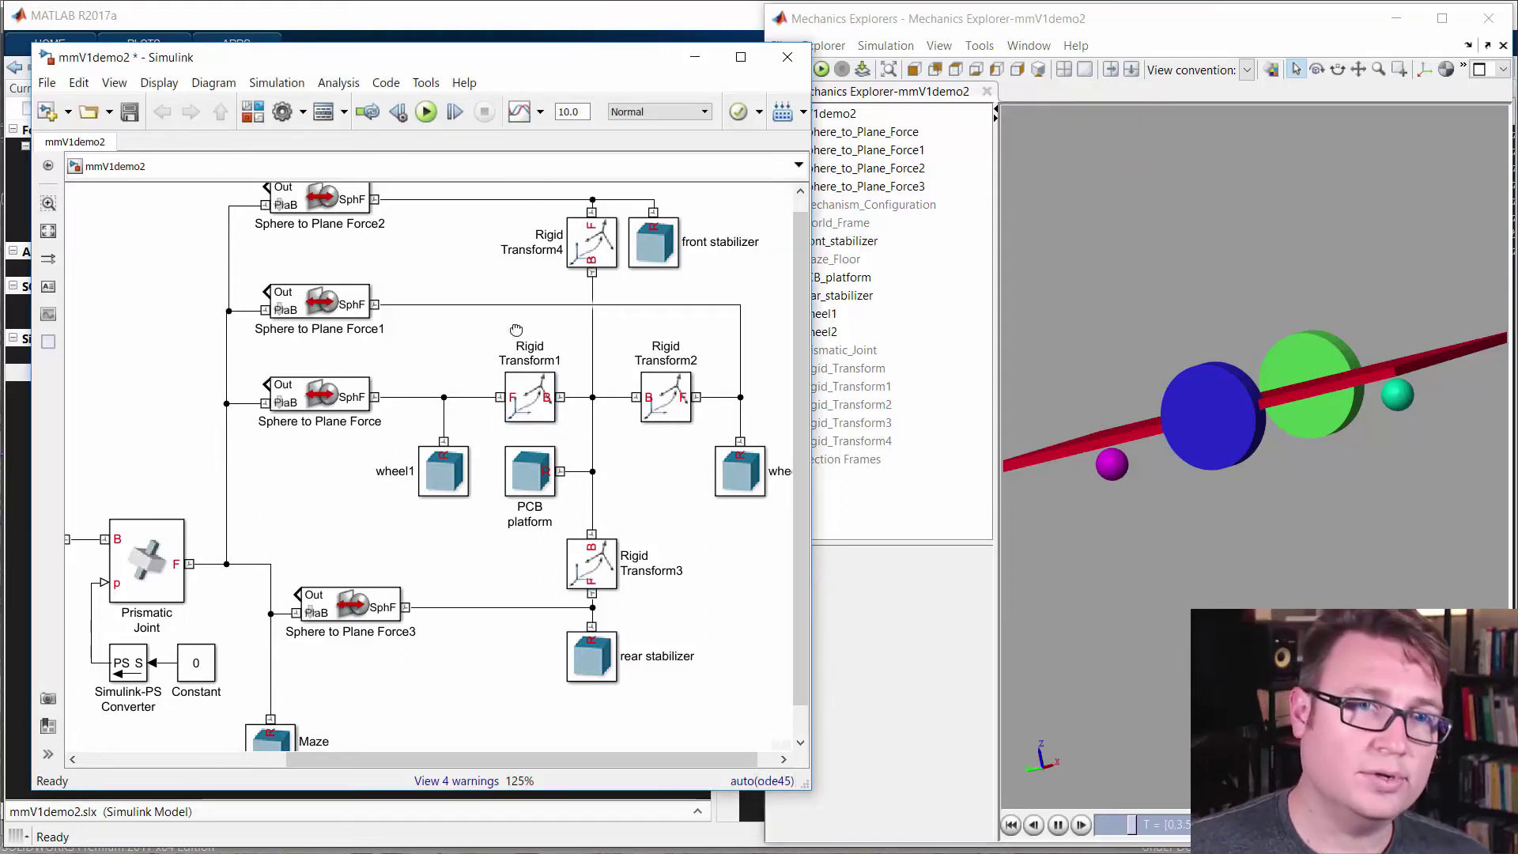
{"action": "left_click_drag", "start_coordinate": [517, 329], "coordinate": [473, 361]}
Pan and zoom the canvas from 125% to 100% so World Frame and Maze Floor are visible.
{"action": "scroll", "coordinate": [441, 419], "scroll_direction": "down", "scroll_amount": 1}
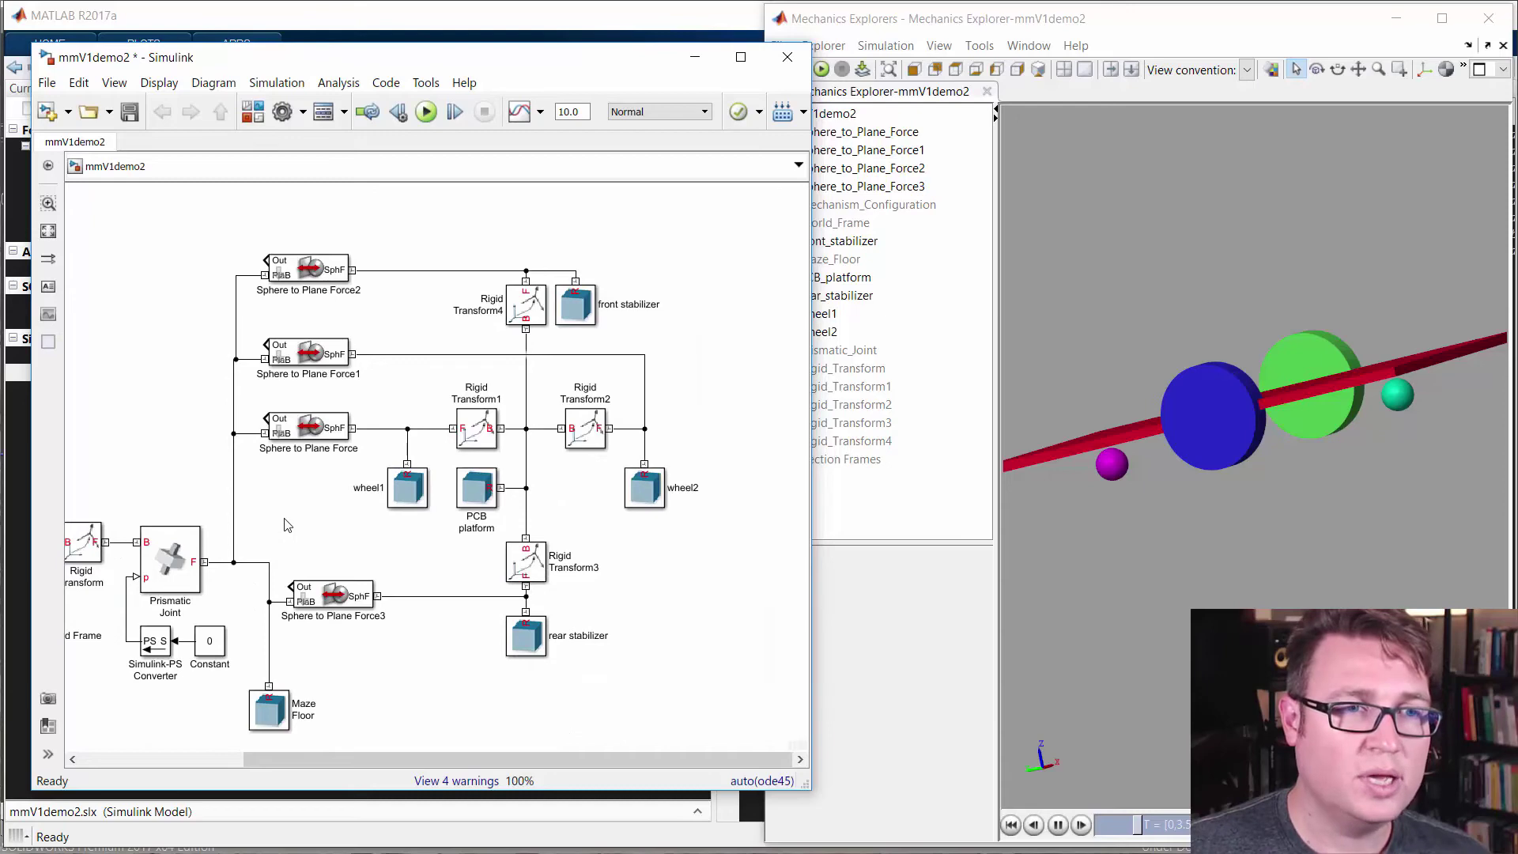
{"action": "scroll", "coordinate": [349, 519], "scroll_direction": "left", "scroll_amount": 2}
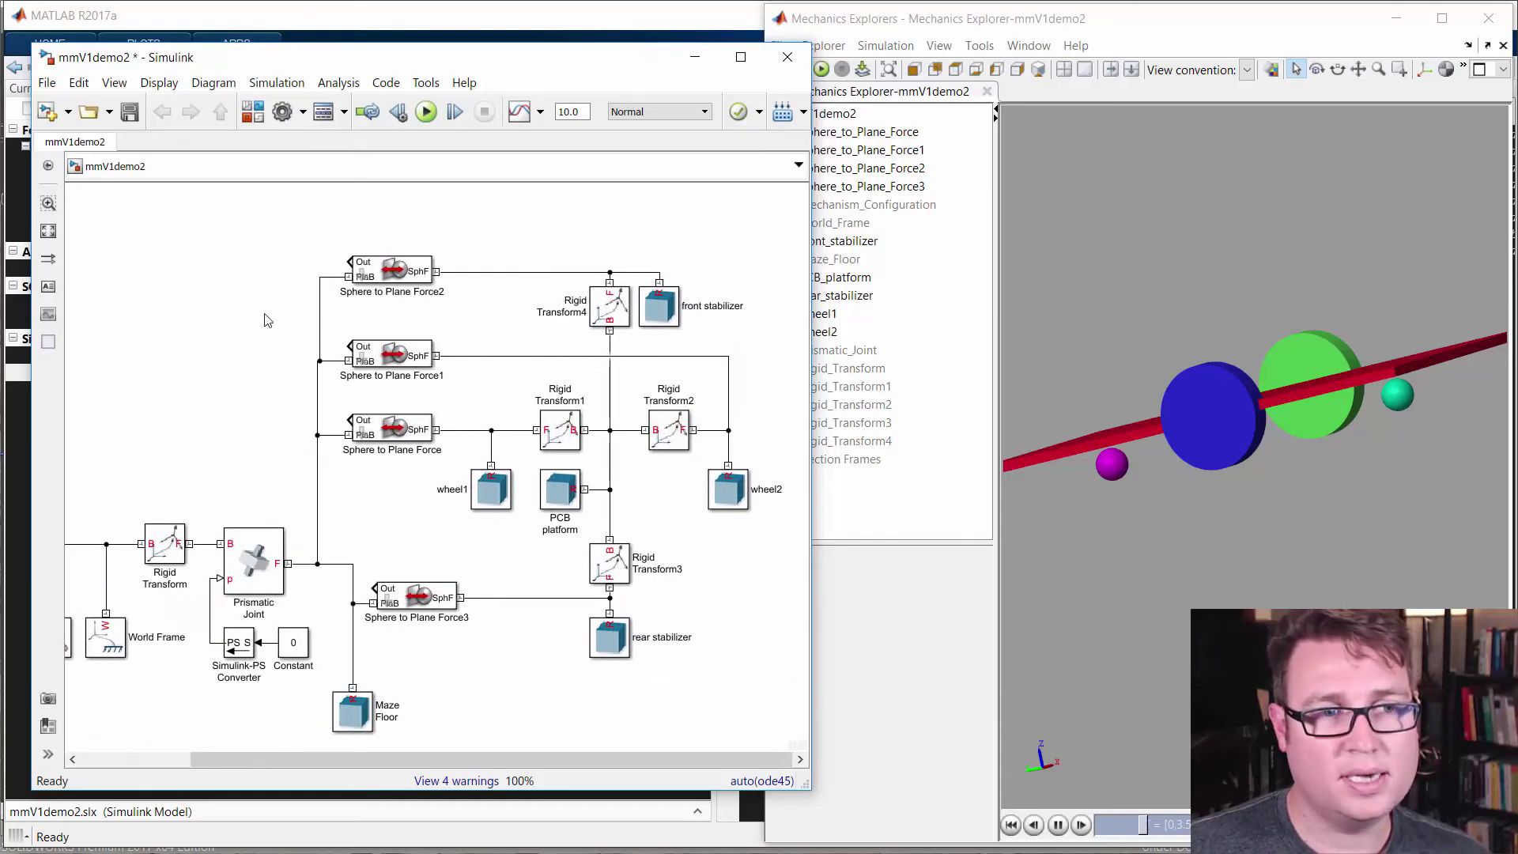
{"action": "left_click_drag", "start_coordinate": [268, 320], "coordinate": [335, 283]}
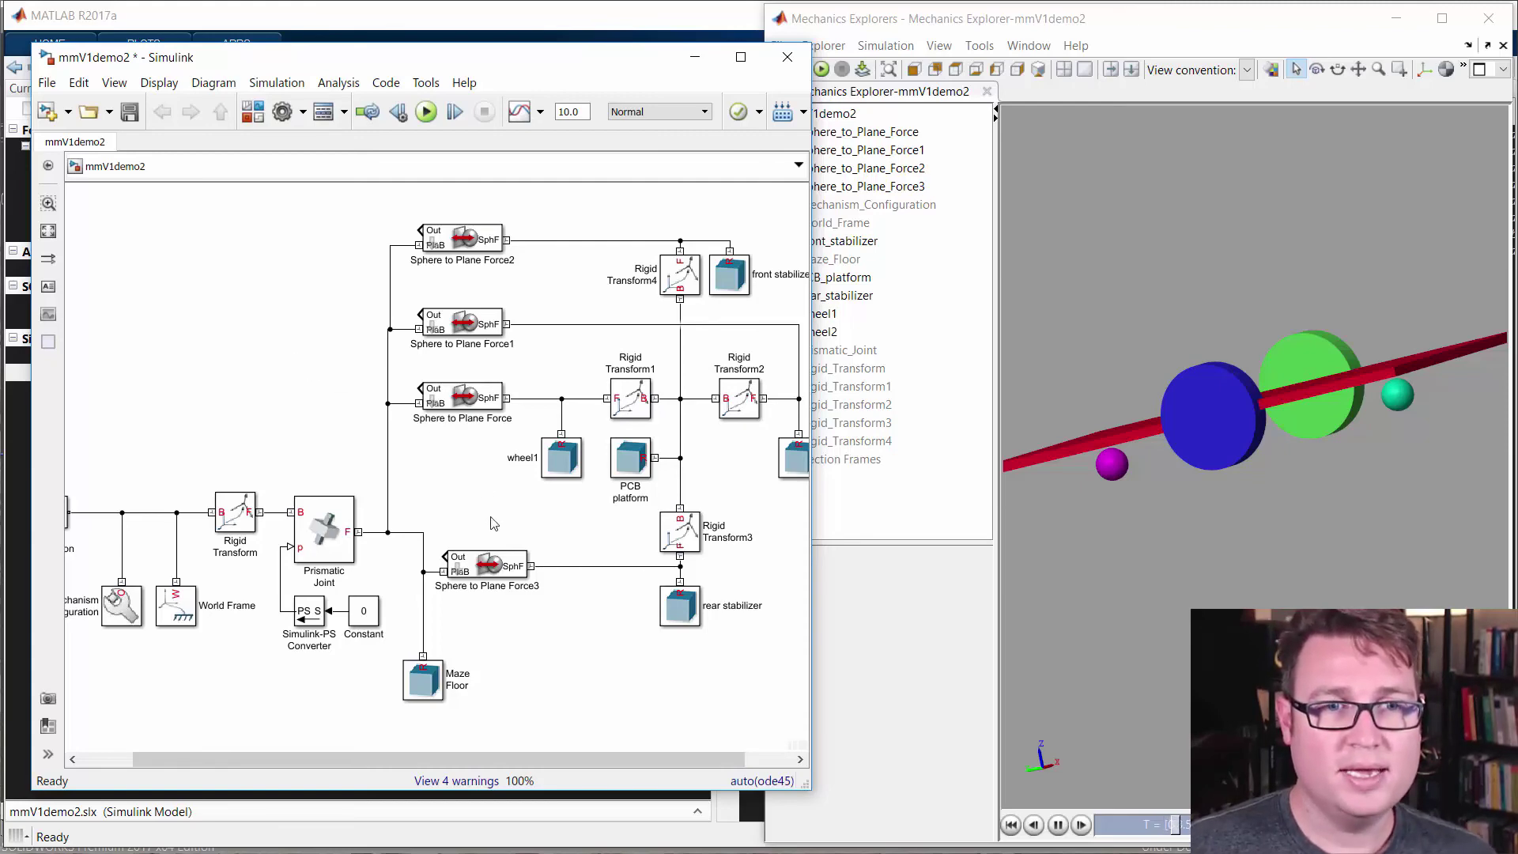
{"action": "left_click_drag", "start_coordinate": [491, 521], "coordinate": [371, 518]}
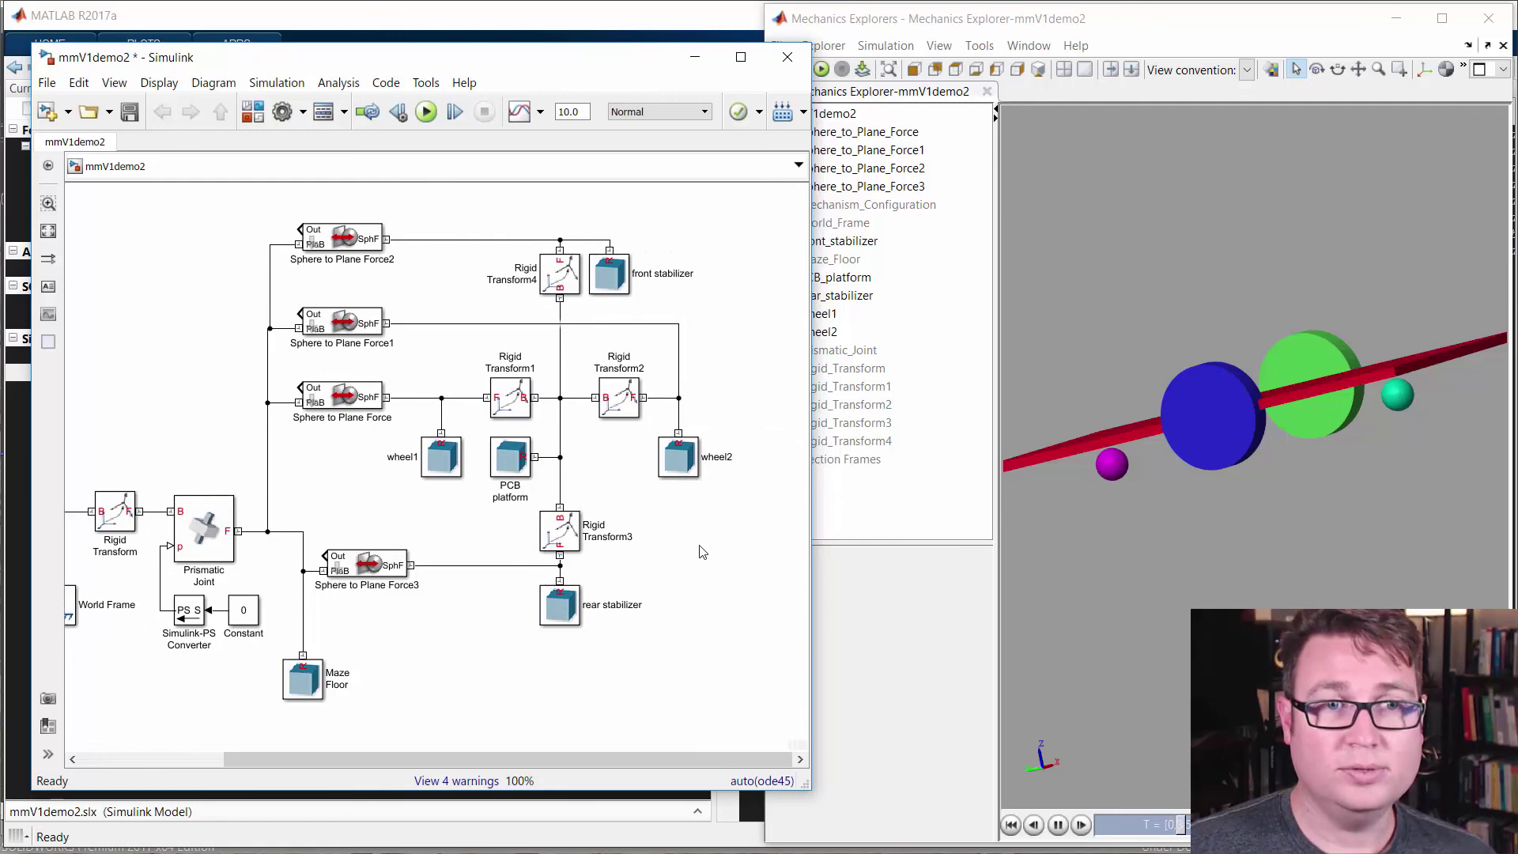